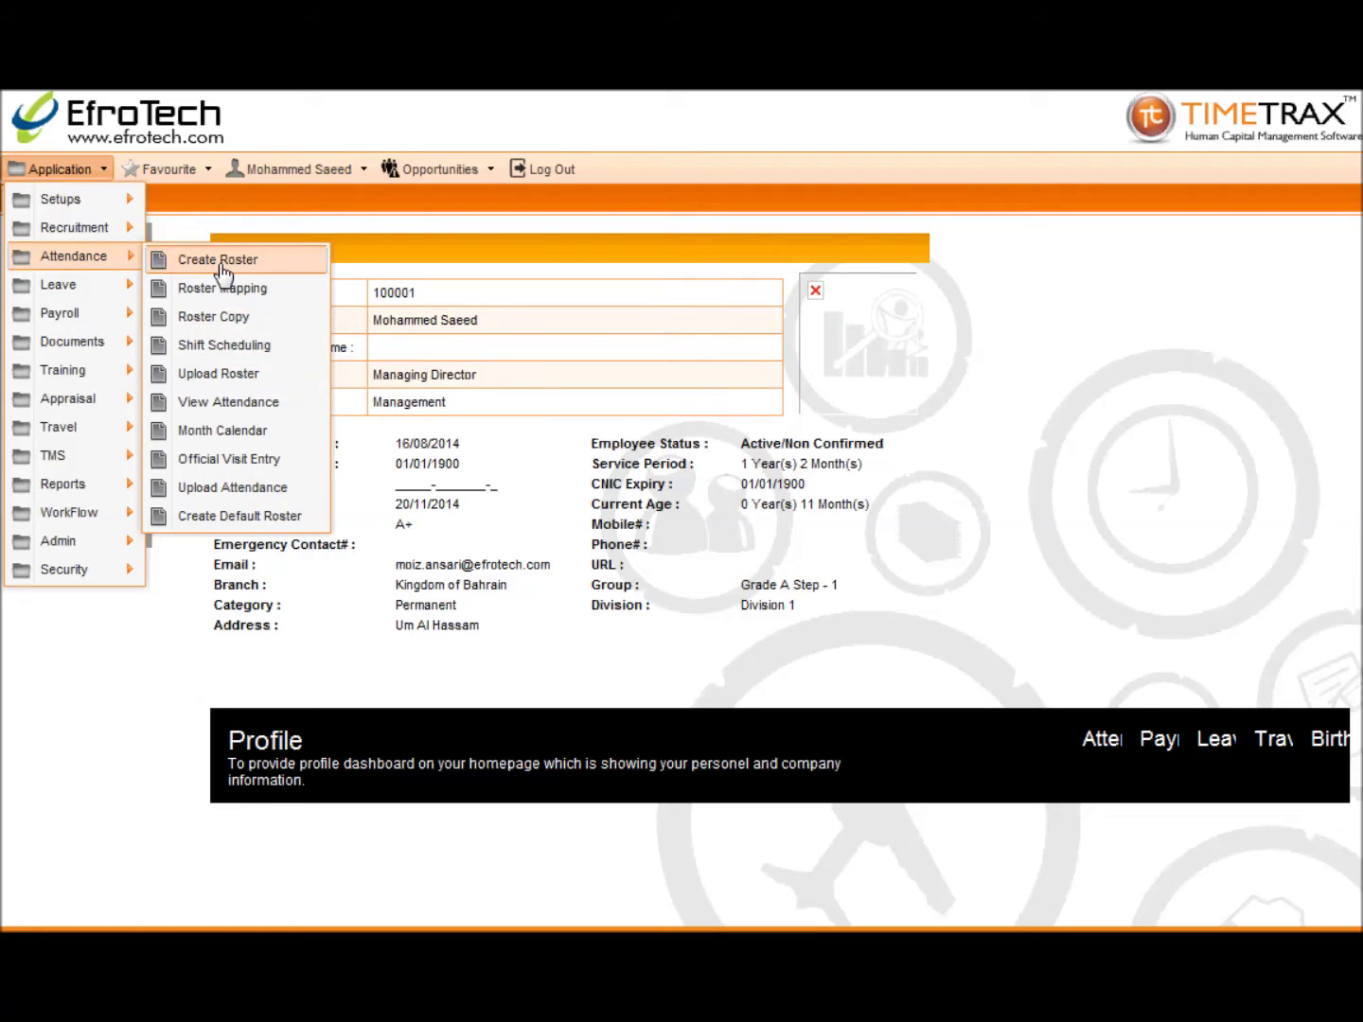
Step: Save a new roster named 'part Time Schedule' and find it on page 2 of the roster list
{"action": "left_click", "coordinate": [217, 263]}
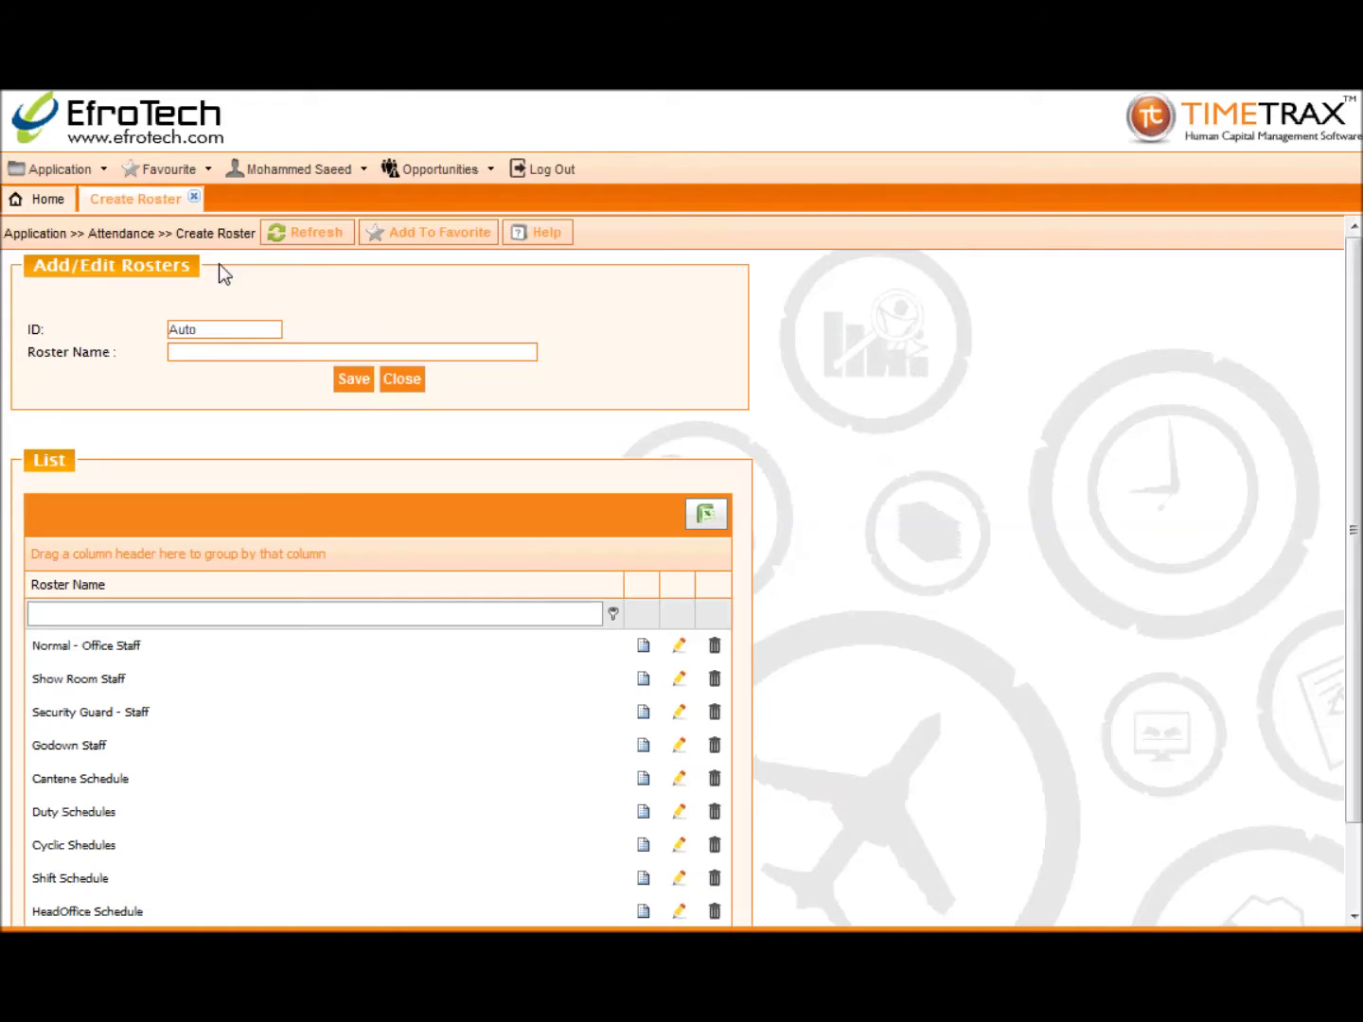
{"action": "left_click", "coordinate": [220, 351]}
{"action": "type", "text": "pa"}
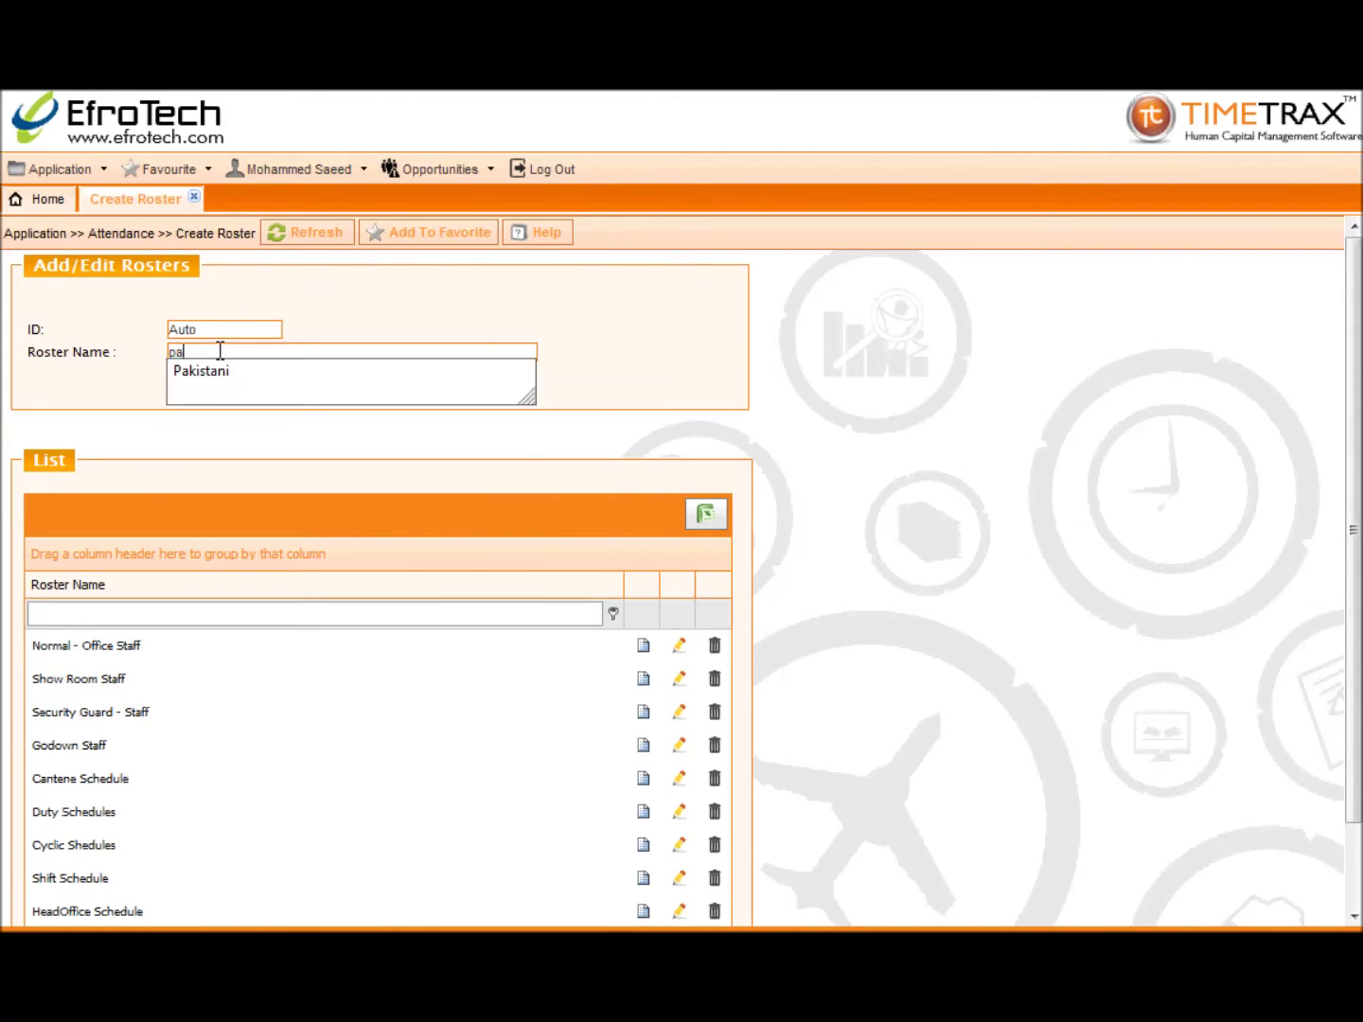
{"action": "type", "text": "rt Time Schedul"}
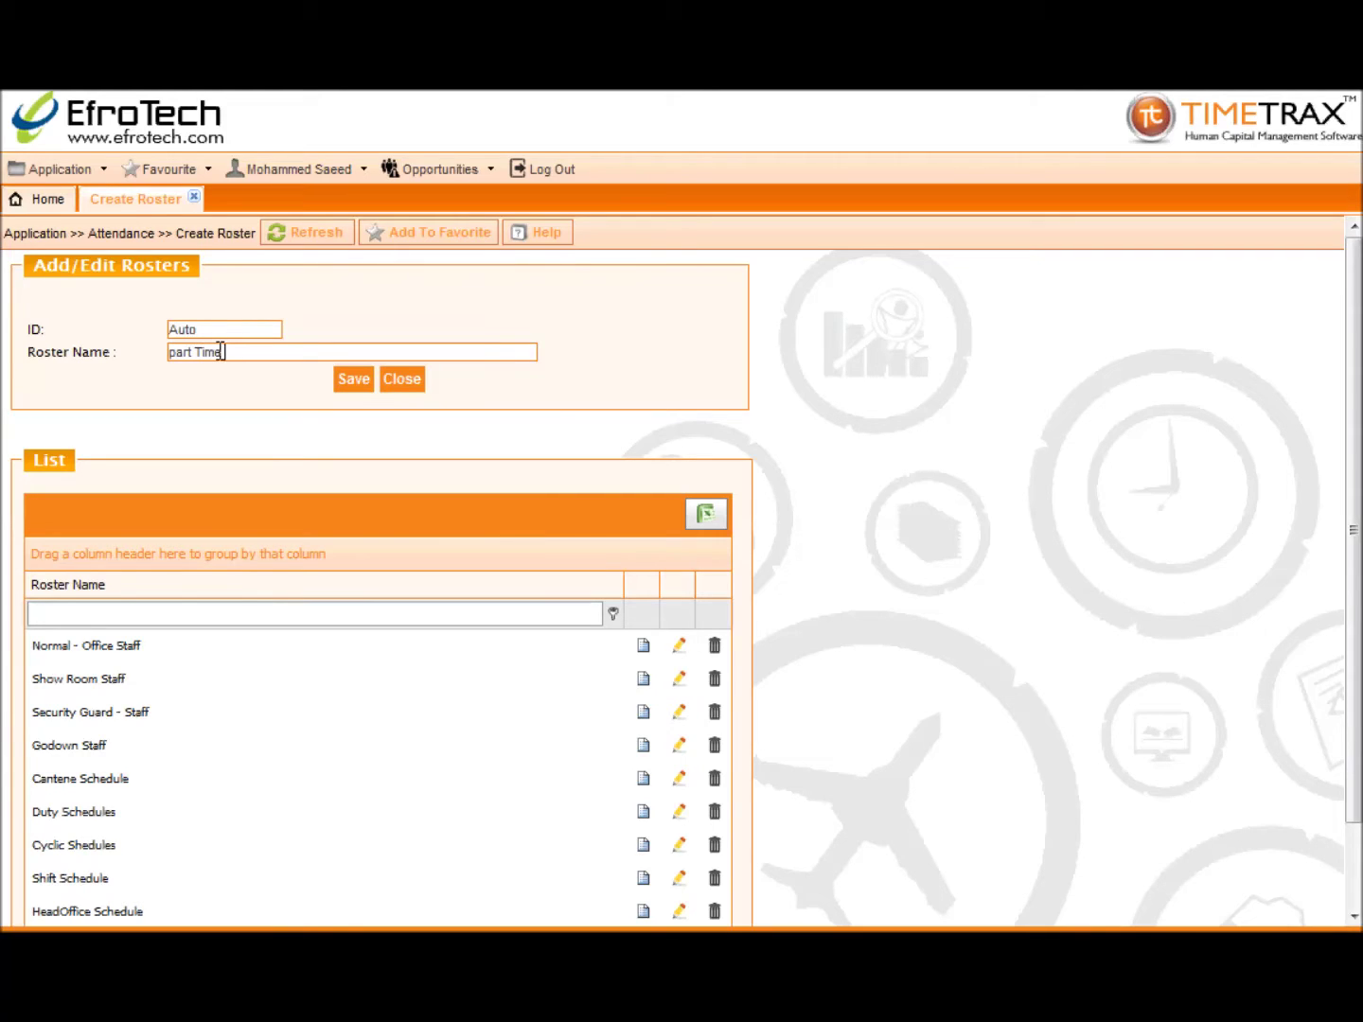
{"action": "type", "text": "e"}
{"action": "left_click", "coordinate": [353, 380]}
{"action": "left_click", "coordinate": [755, 564]}
{"action": "scroll", "coordinate": [373, 559], "scroll_direction": "down", "scroll_amount": 2}
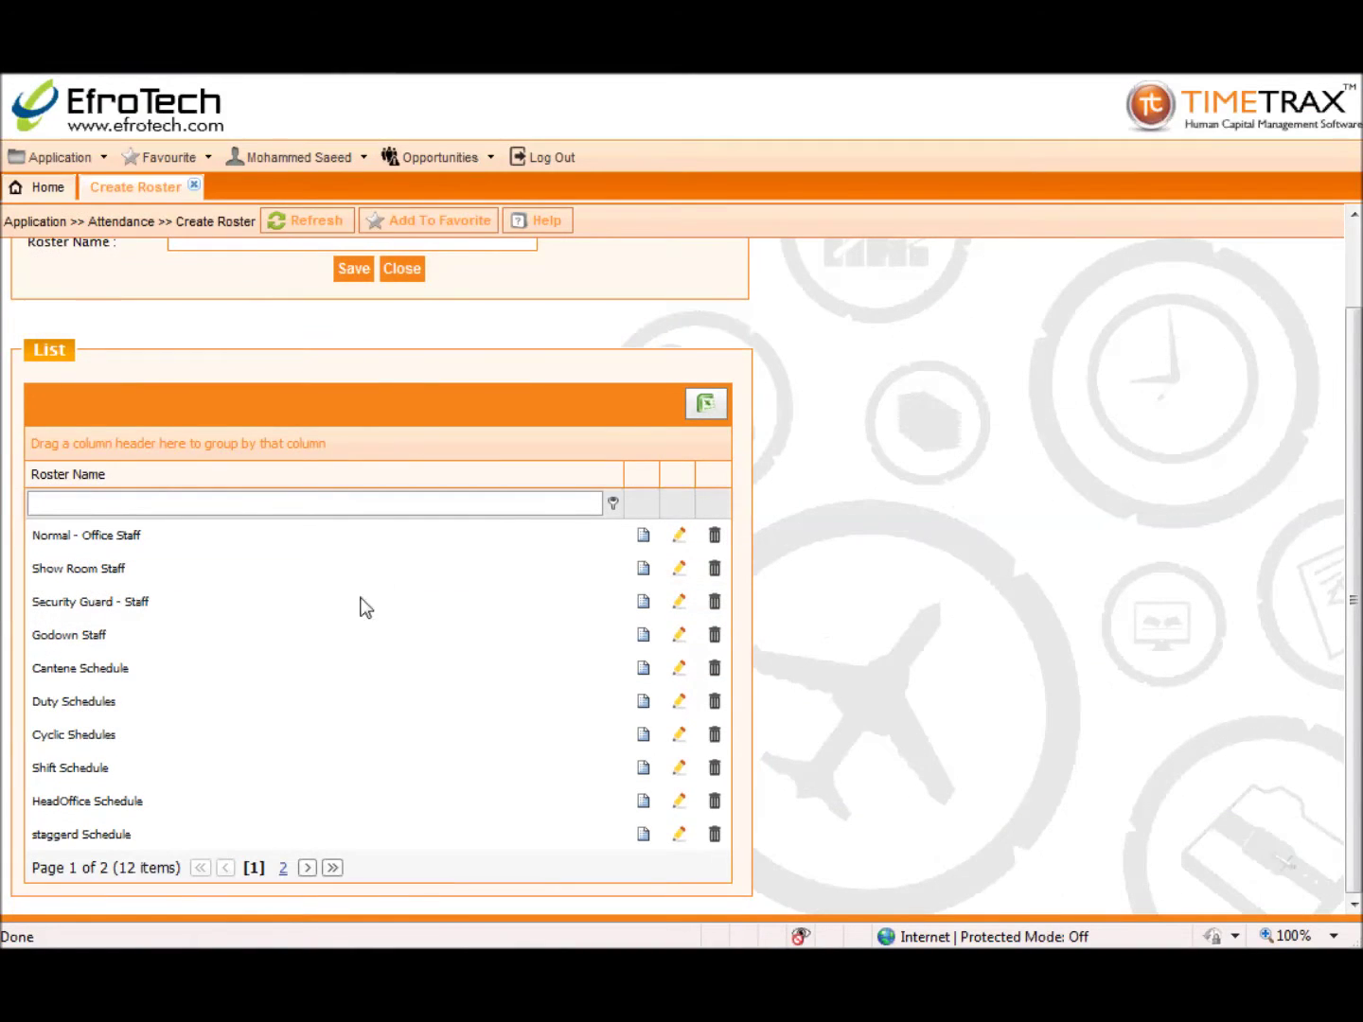
{"action": "left_click", "coordinate": [281, 867]}
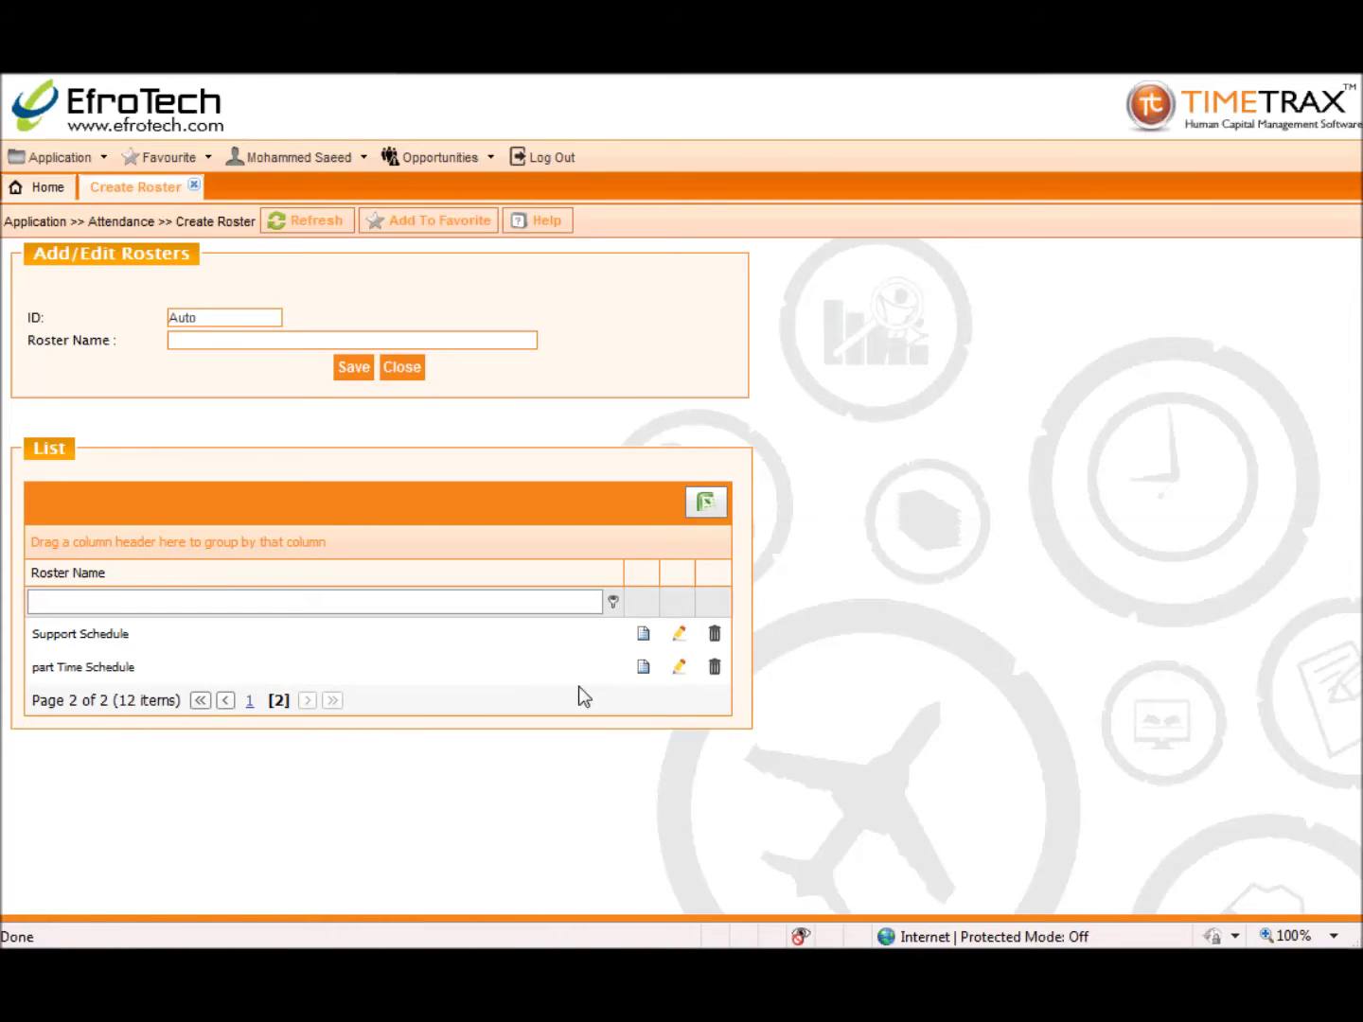
Step: Load May, June and July for the part Time Schedule roster and mark all working days
{"action": "left_click", "coordinate": [643, 666]}
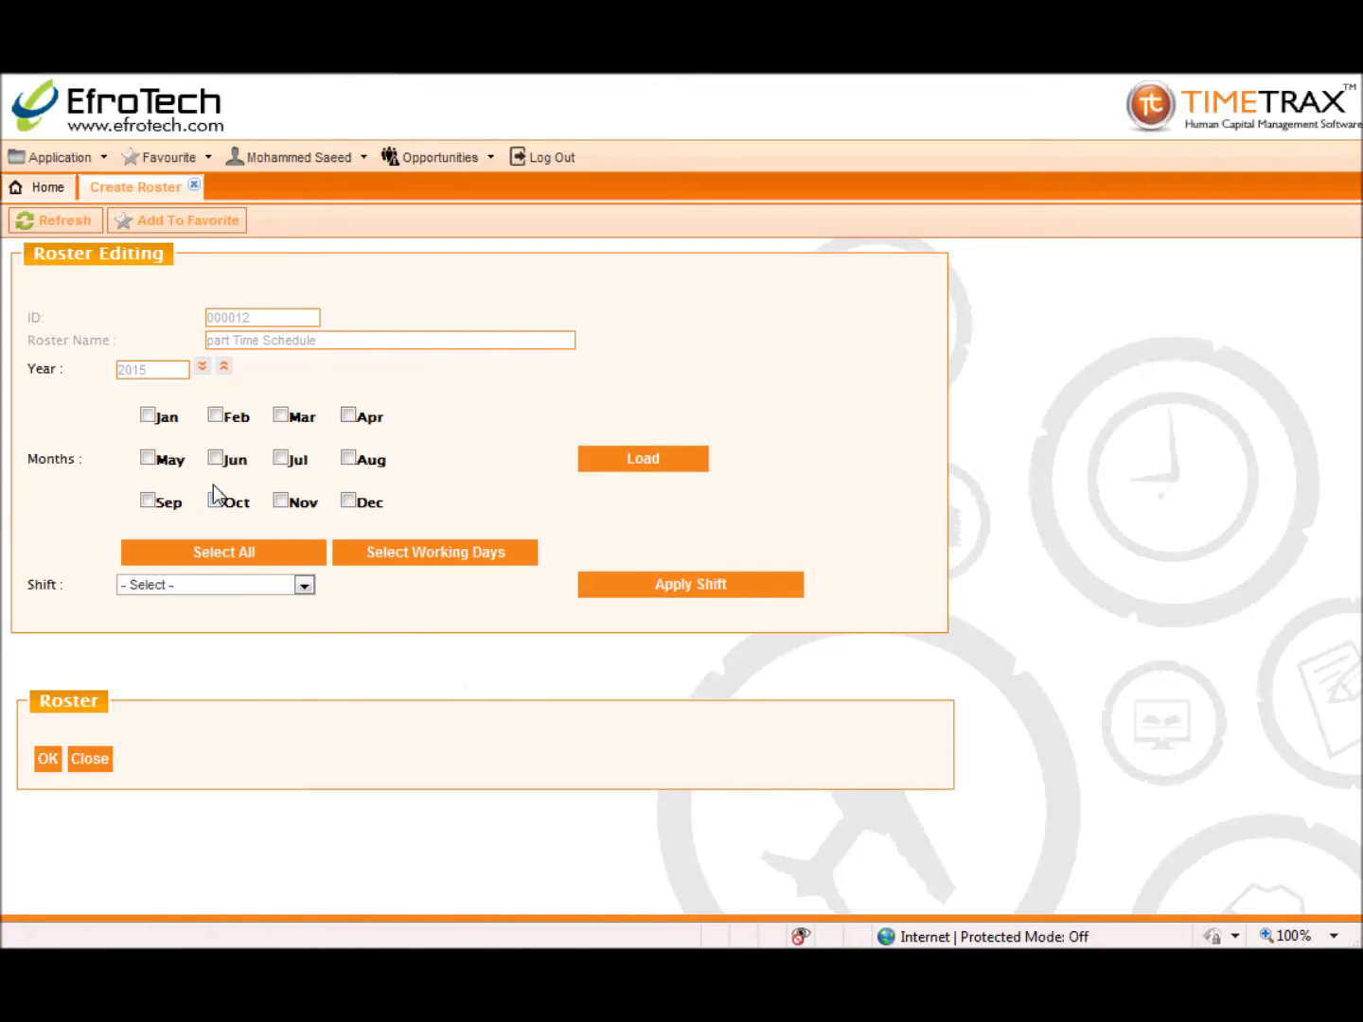
{"action": "left_click", "coordinate": [149, 460]}
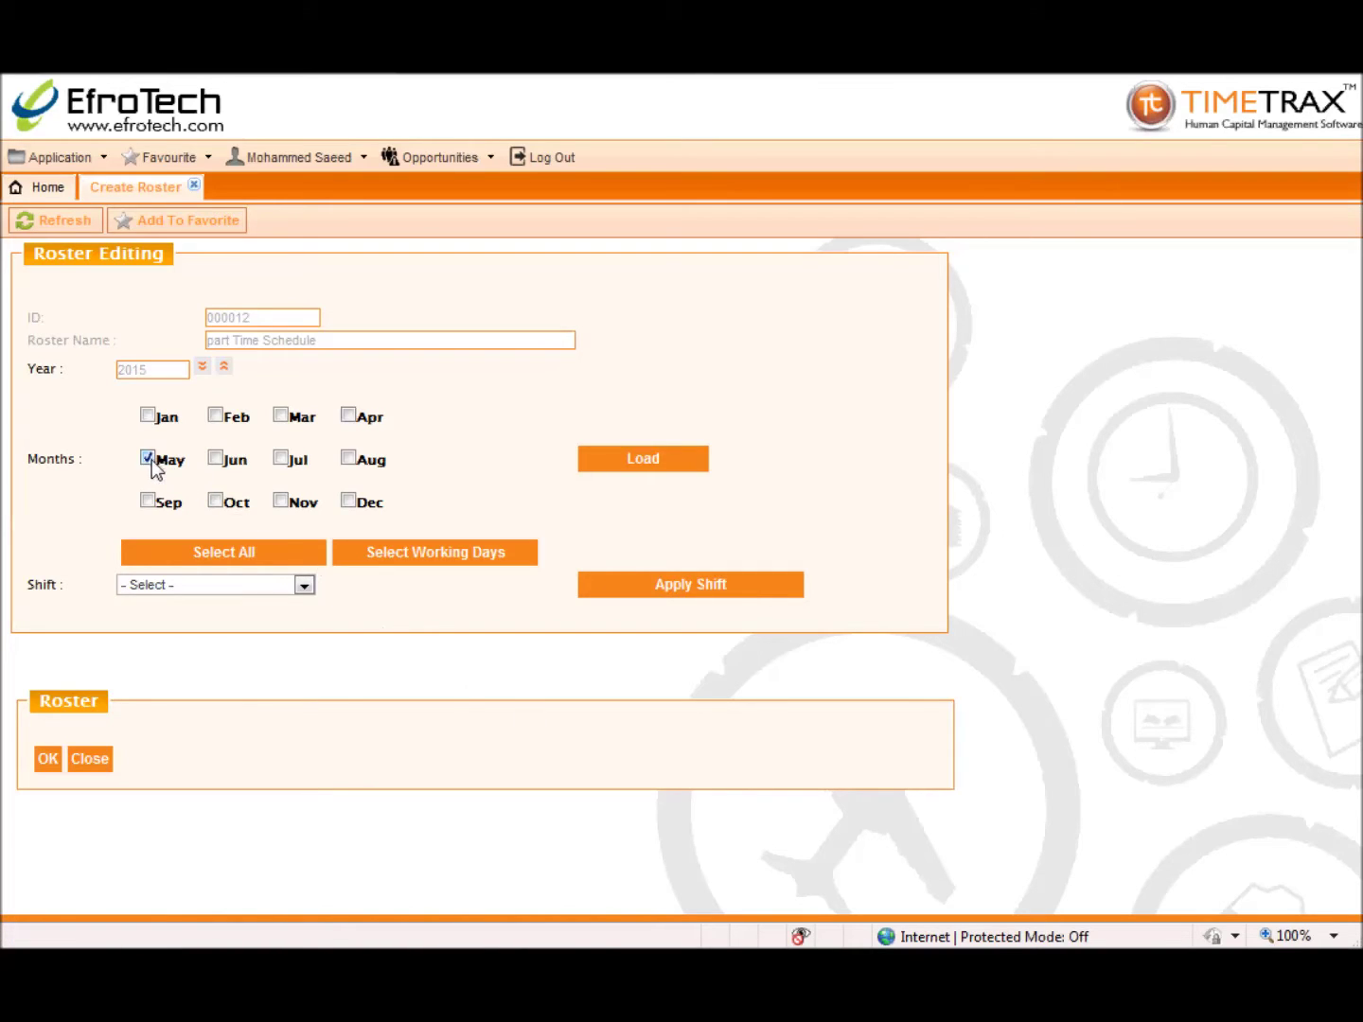
{"action": "left_click", "coordinate": [217, 457]}
{"action": "left_click", "coordinate": [281, 460]}
{"action": "left_click", "coordinate": [615, 465]}
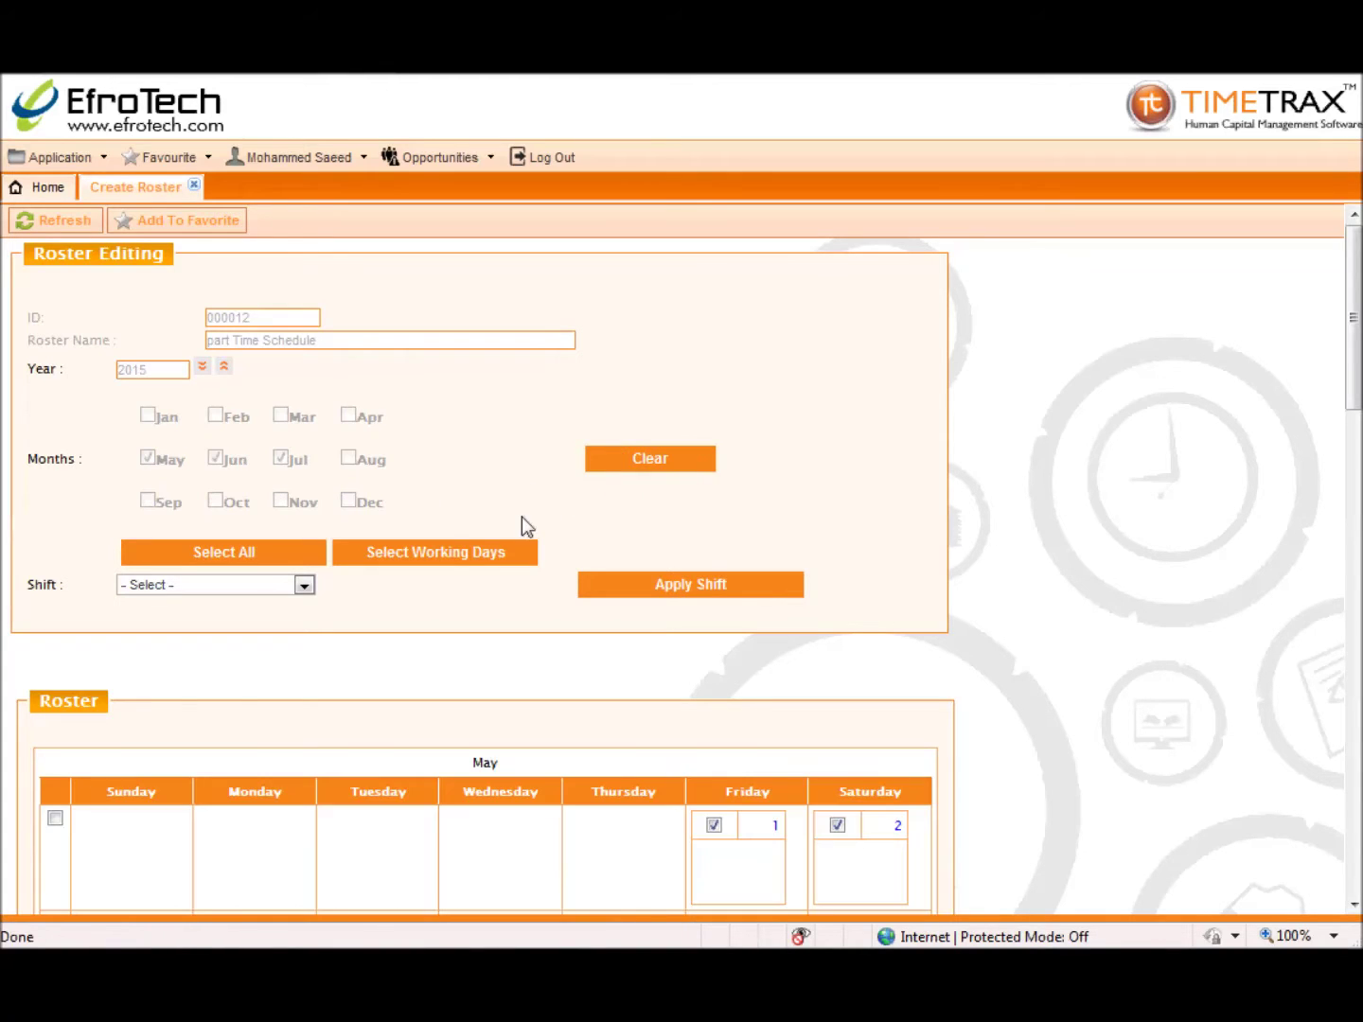
{"action": "scroll", "coordinate": [375, 531], "scroll_direction": "down", "scroll_amount": 3}
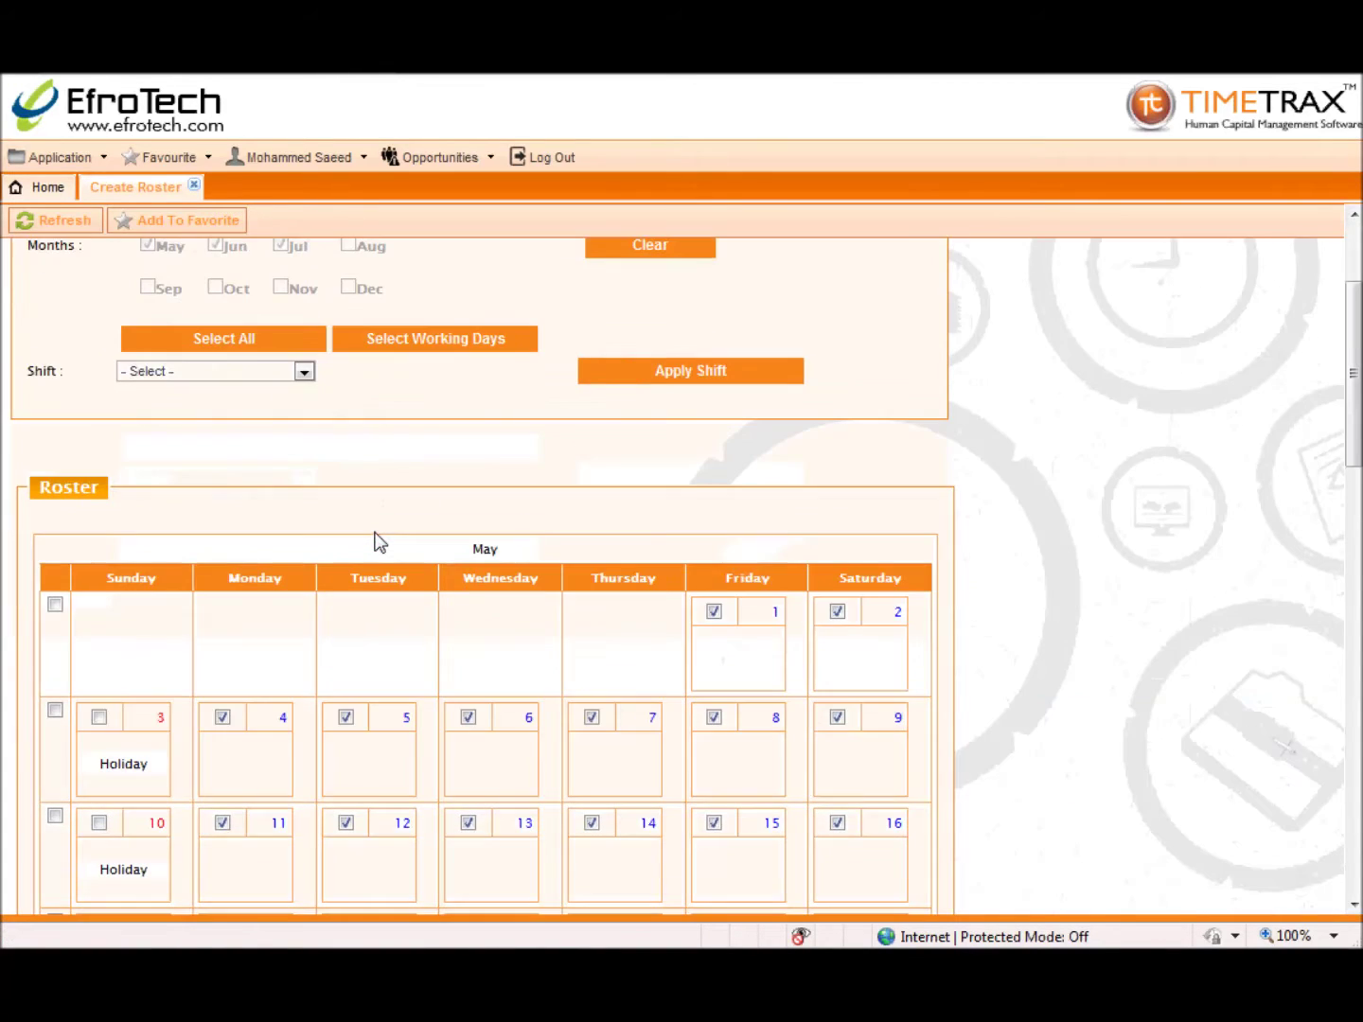
{"action": "left_click", "coordinate": [714, 614]}
{"action": "left_click", "coordinate": [837, 612]}
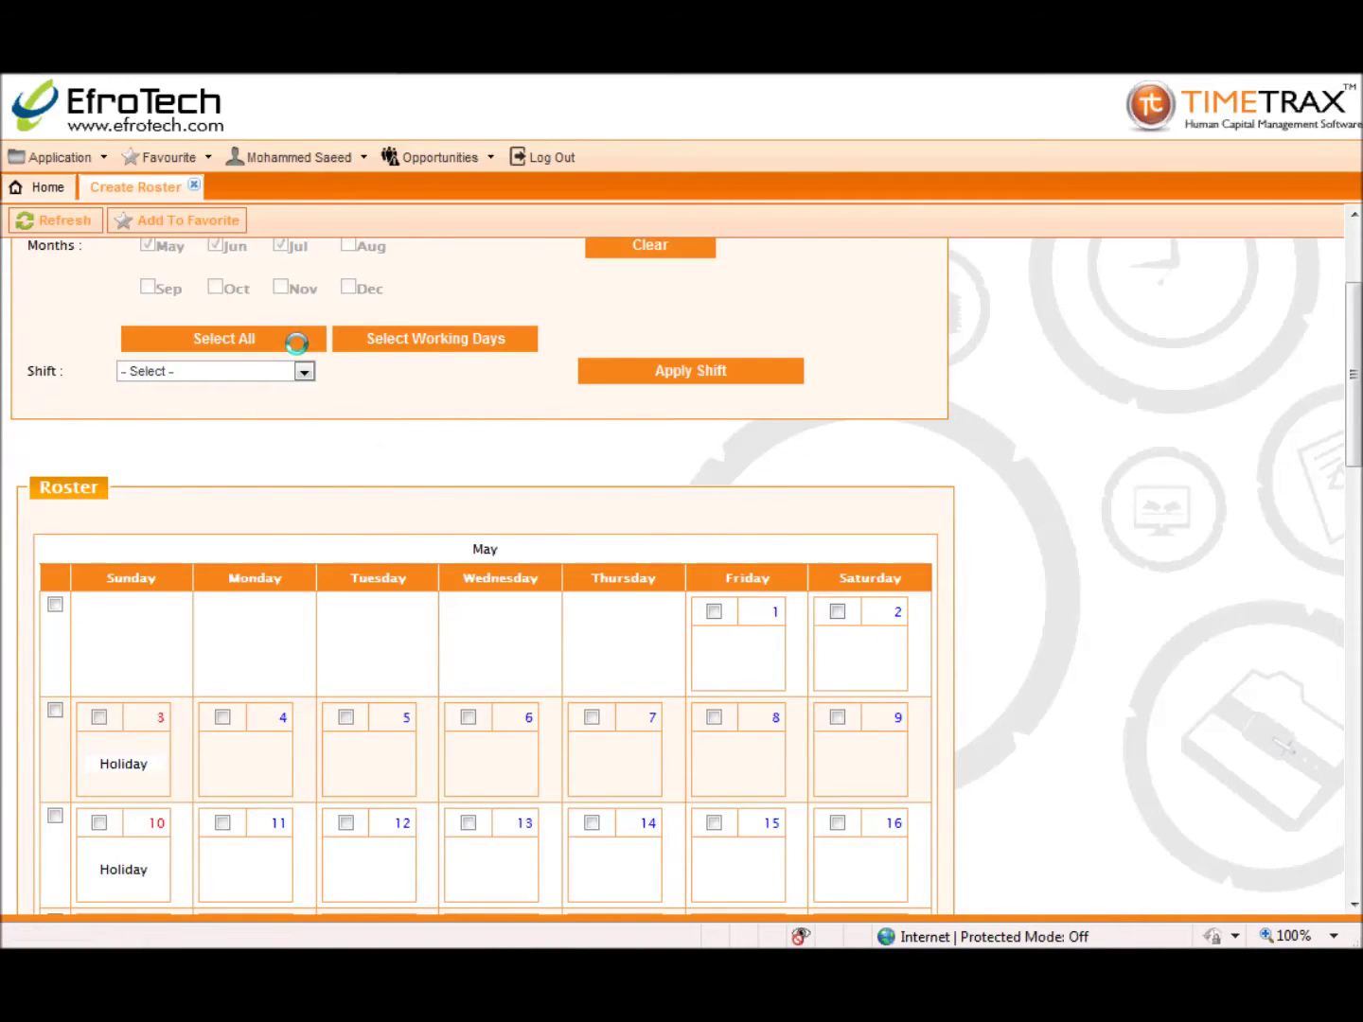
{"action": "left_click", "coordinate": [341, 338]}
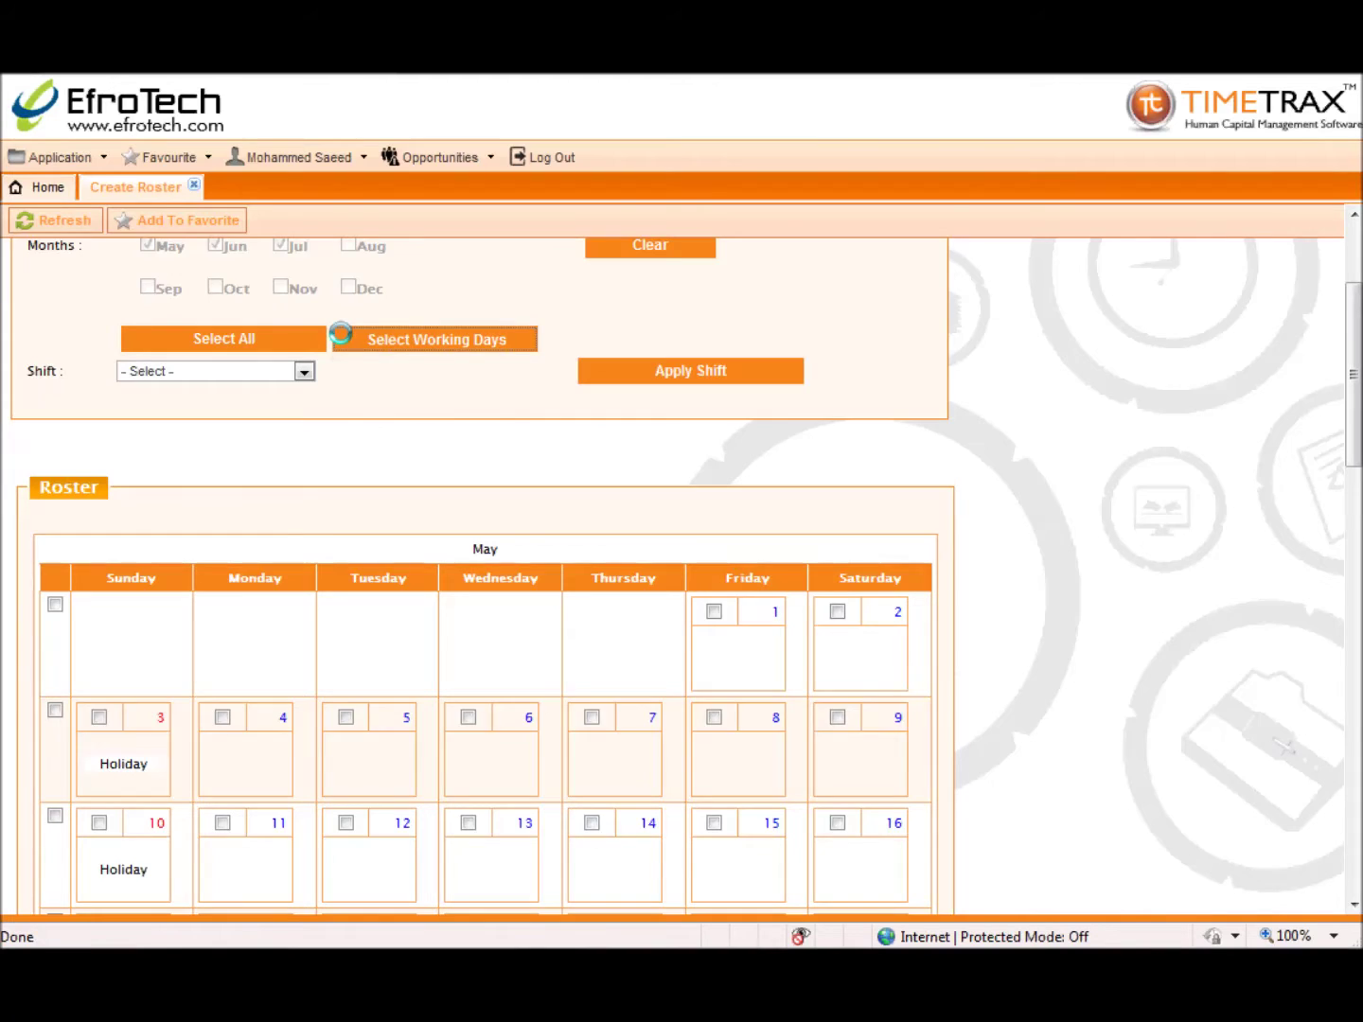
Step: Apply the Security Normal shift to the checked days and save the roster calendar
{"action": "left_click", "coordinate": [303, 370]}
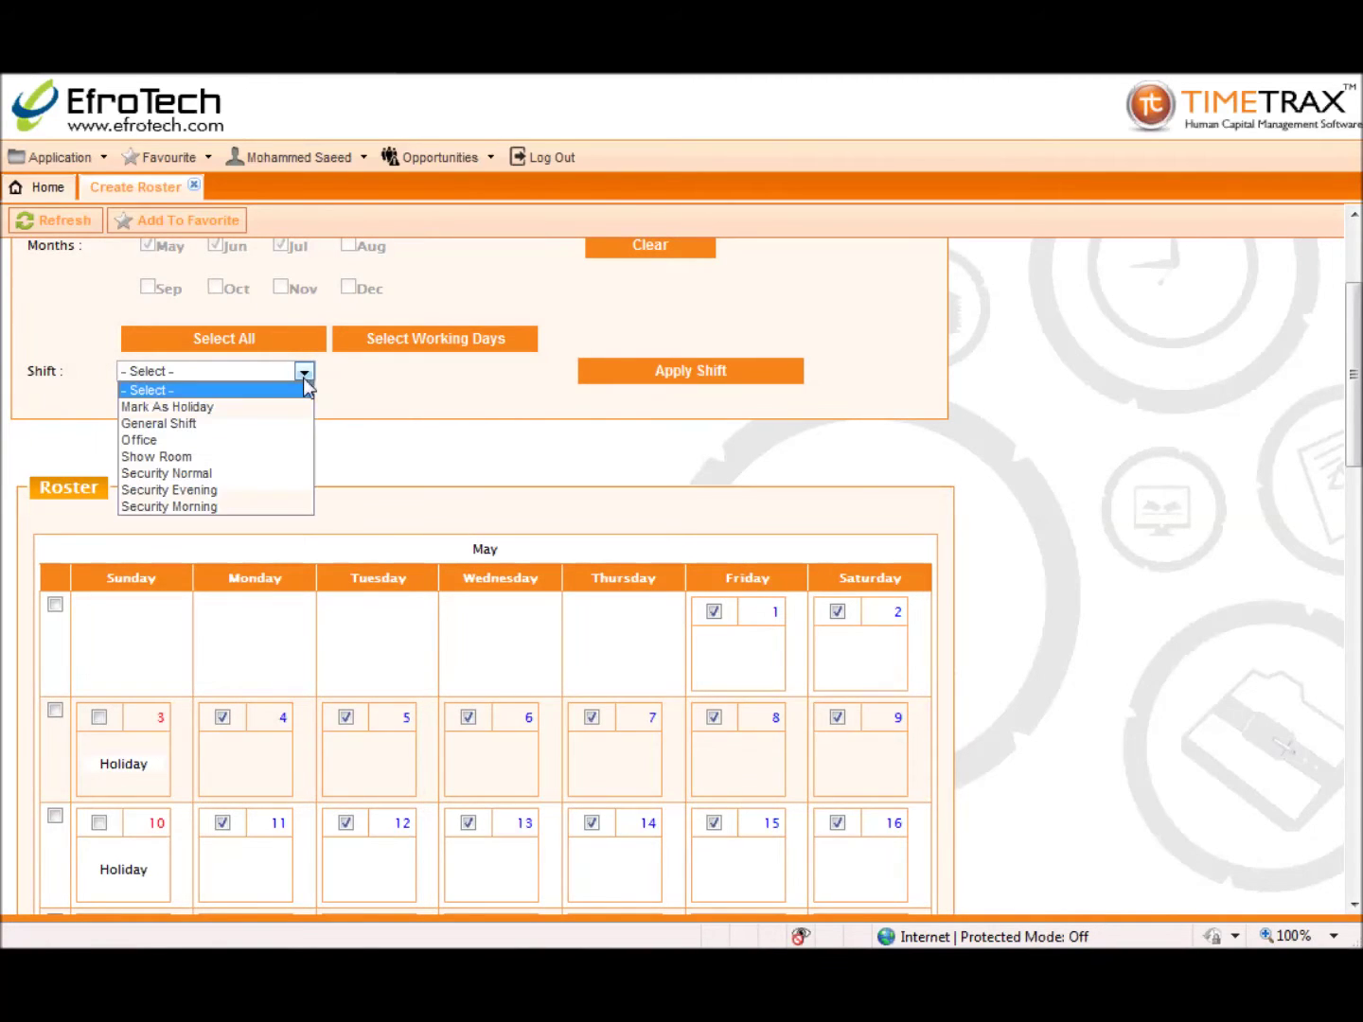
{"action": "left_click", "coordinate": [299, 472]}
{"action": "left_click", "coordinate": [586, 379]}
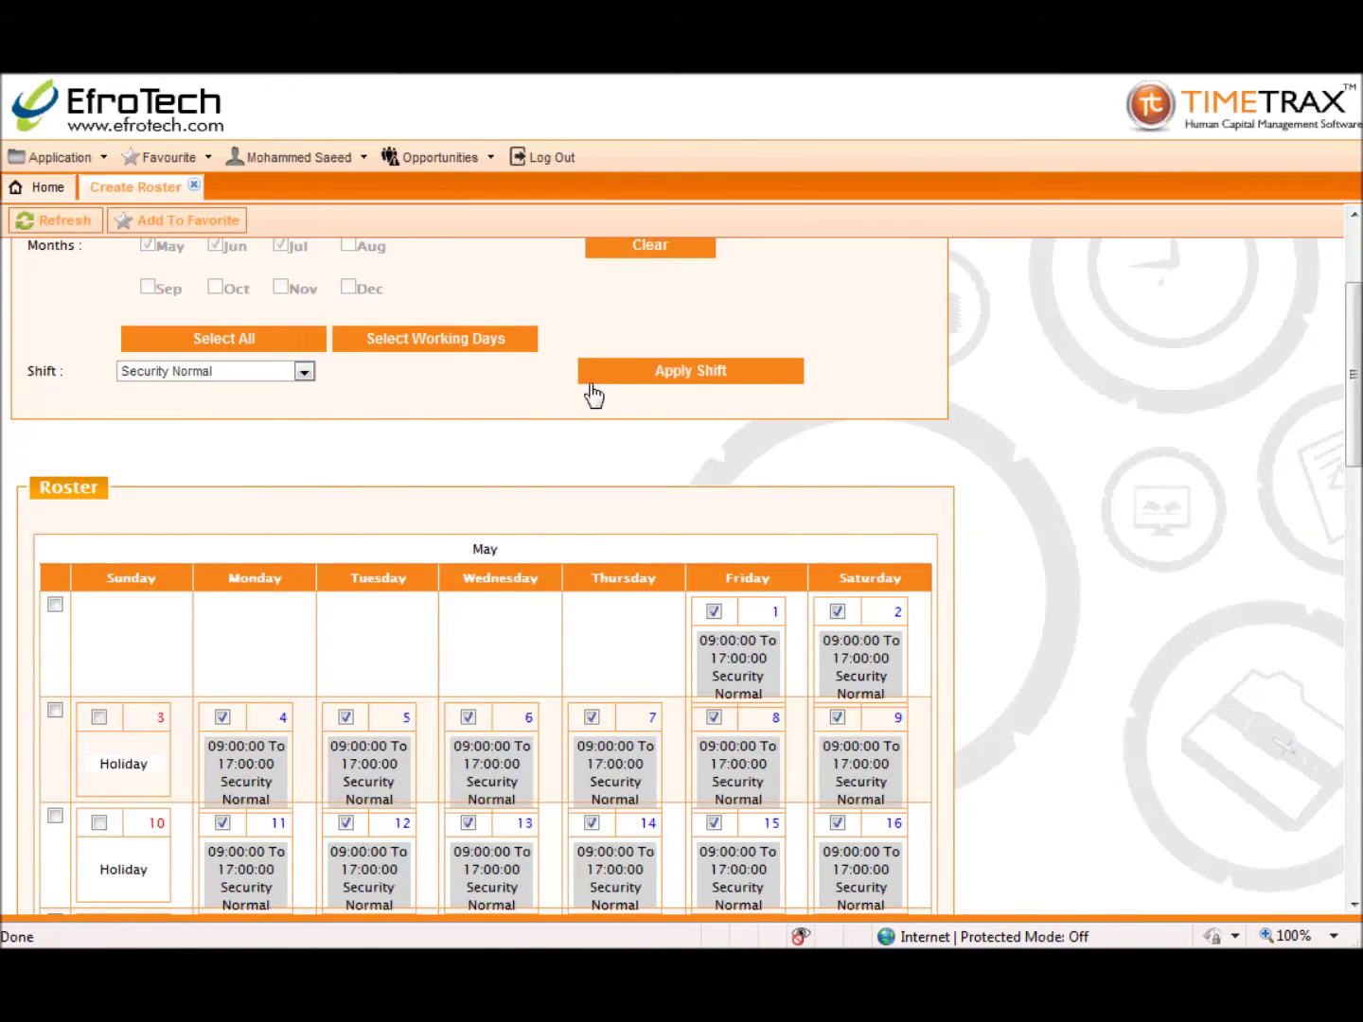
{"action": "scroll", "coordinate": [587, 412], "scroll_direction": "down", "scroll_amount": 6}
{"action": "scroll", "coordinate": [589, 417], "scroll_direction": "down", "scroll_amount": 10}
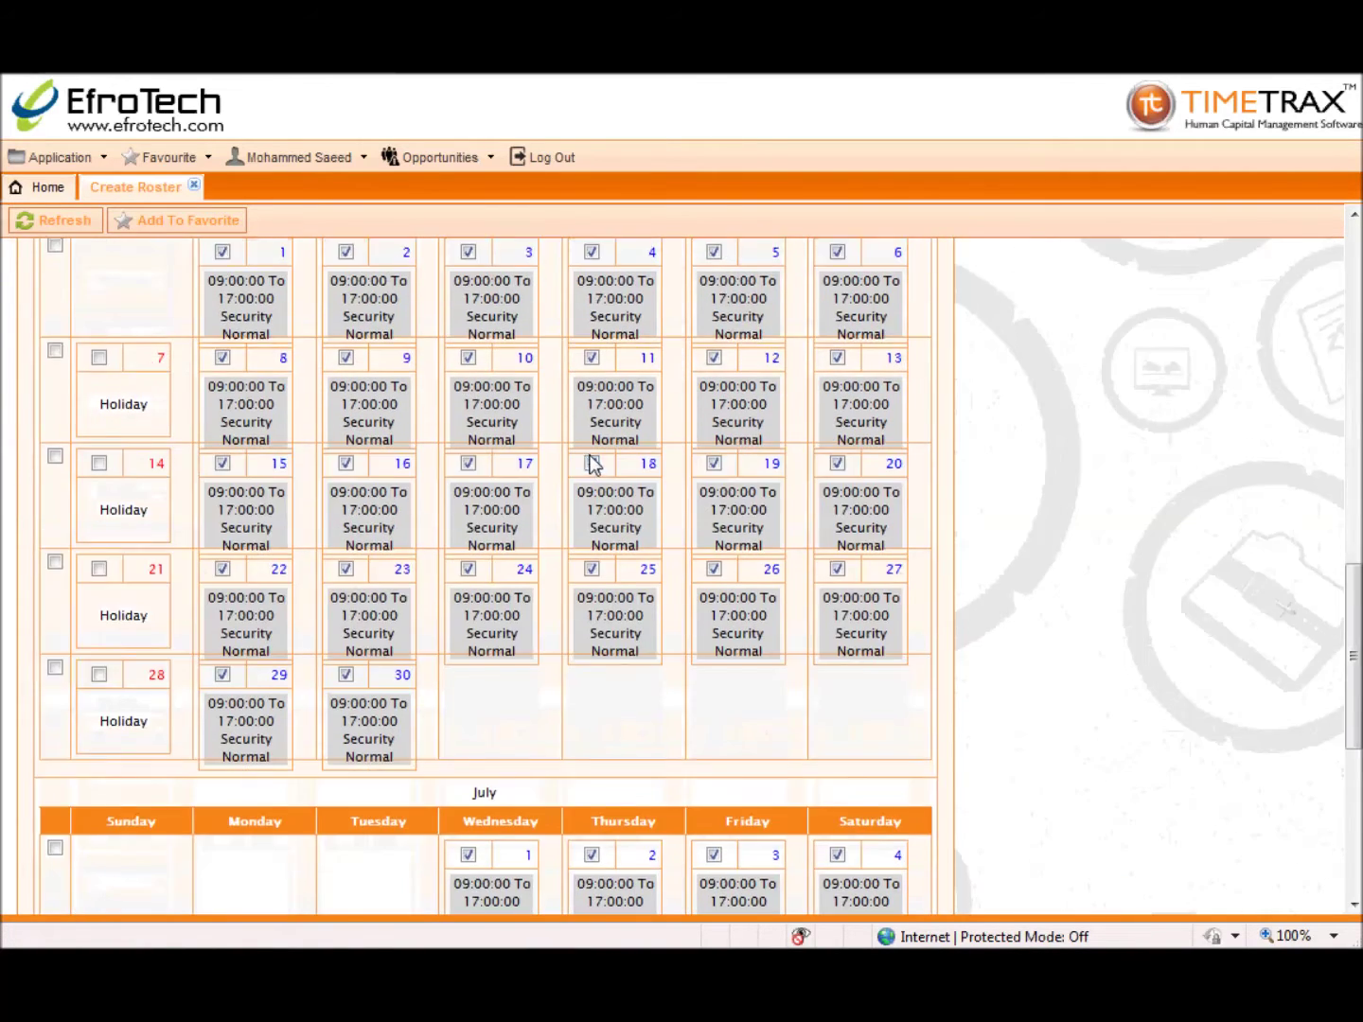
{"action": "left_click", "coordinate": [46, 866]}
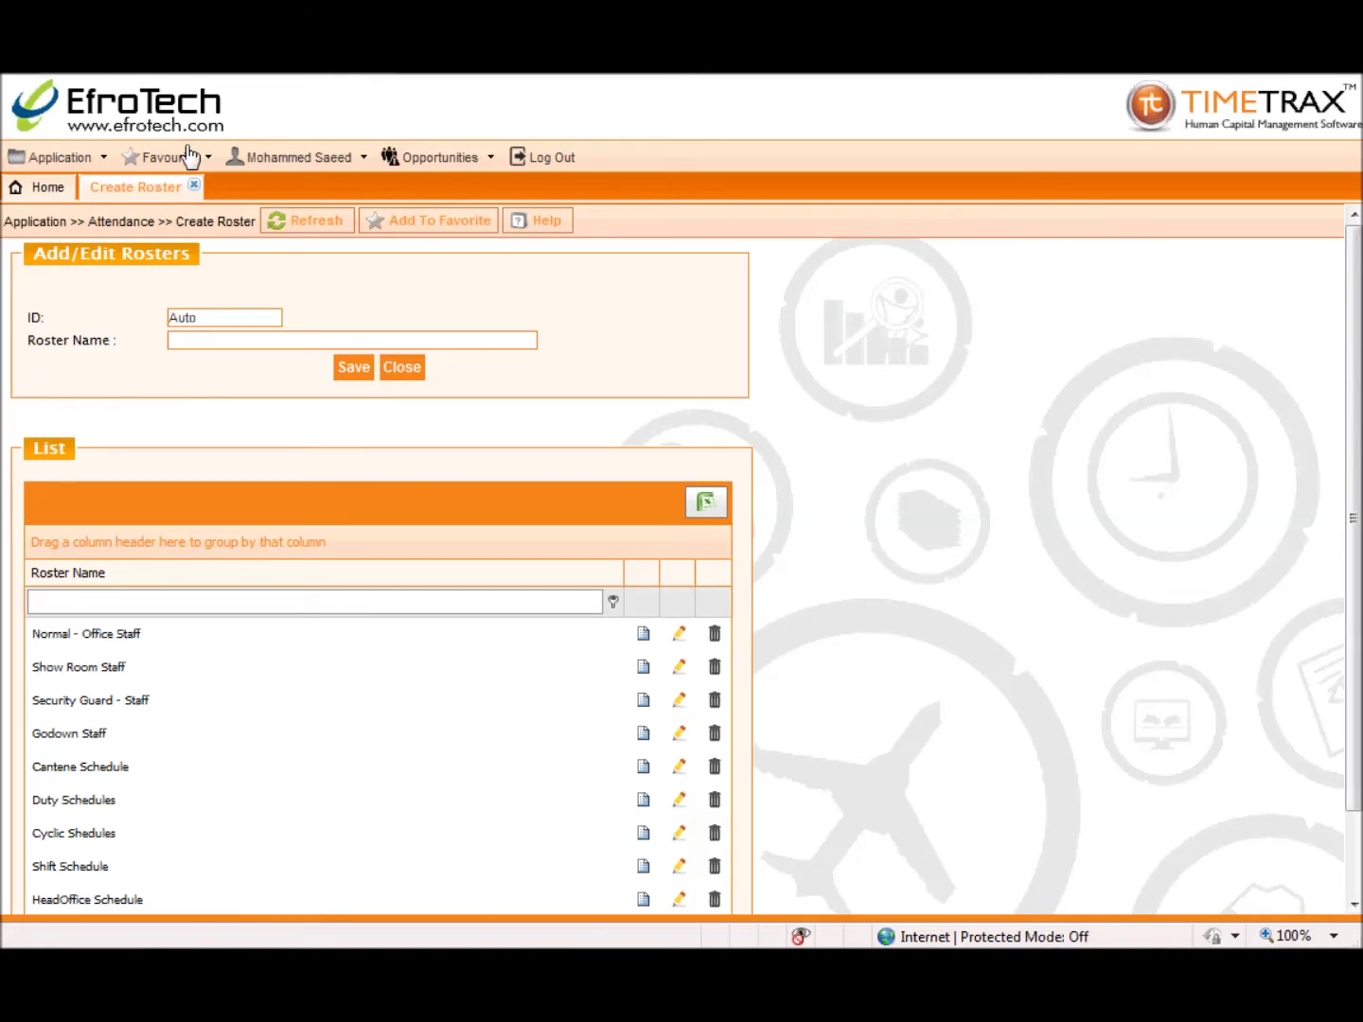
Step: On the Roster Mapping page, choose year 2015, the part Time Schedule roster and month Feb
{"action": "left_click", "coordinate": [193, 184]}
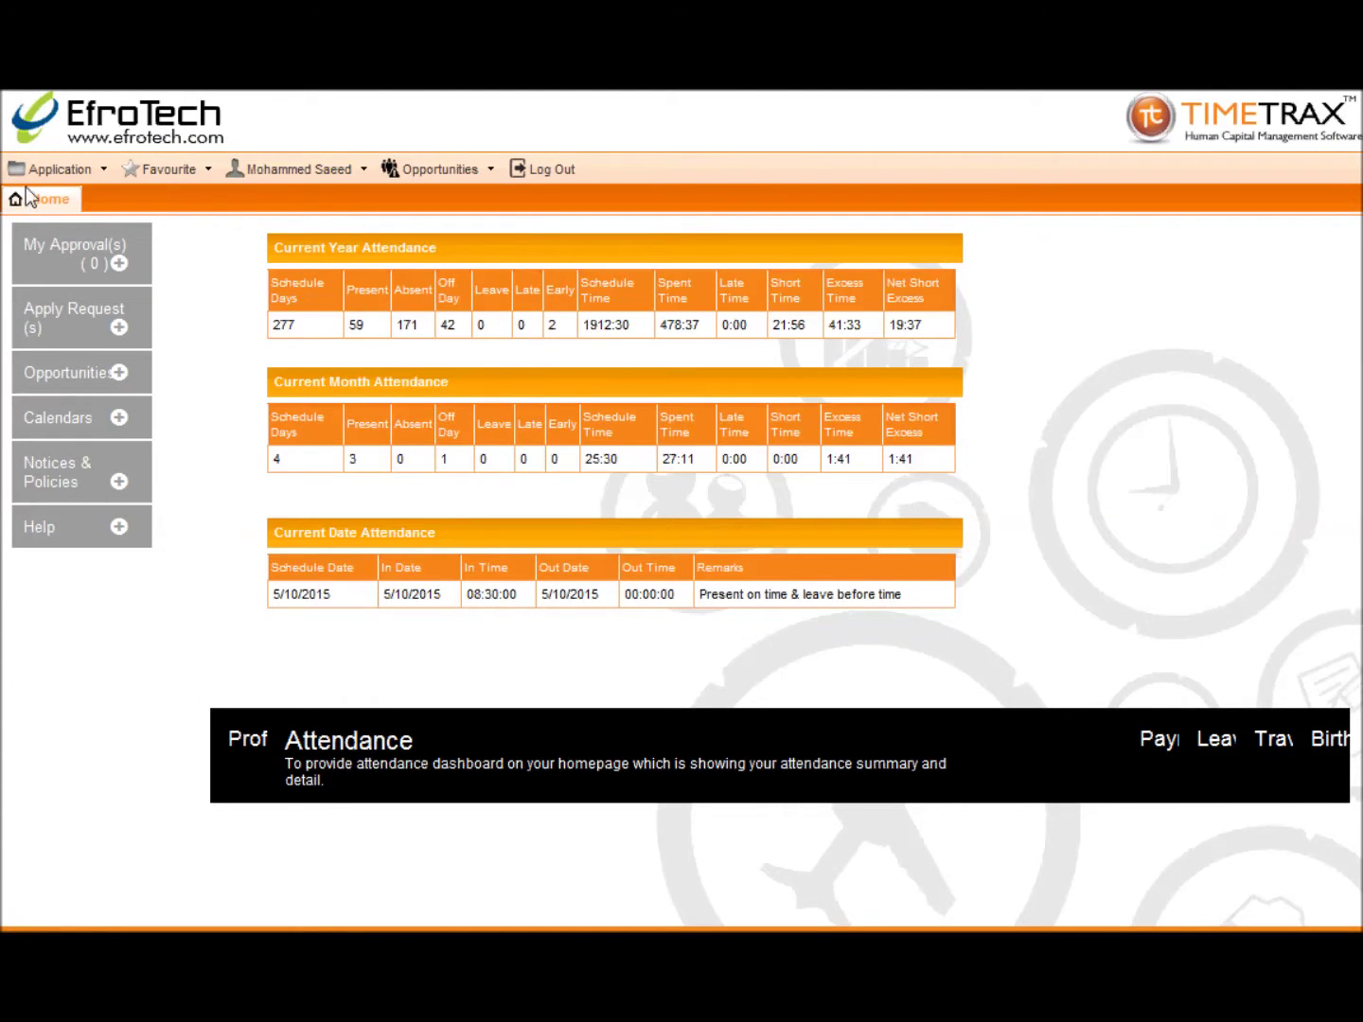
{"action": "left_click", "coordinate": [28, 170]}
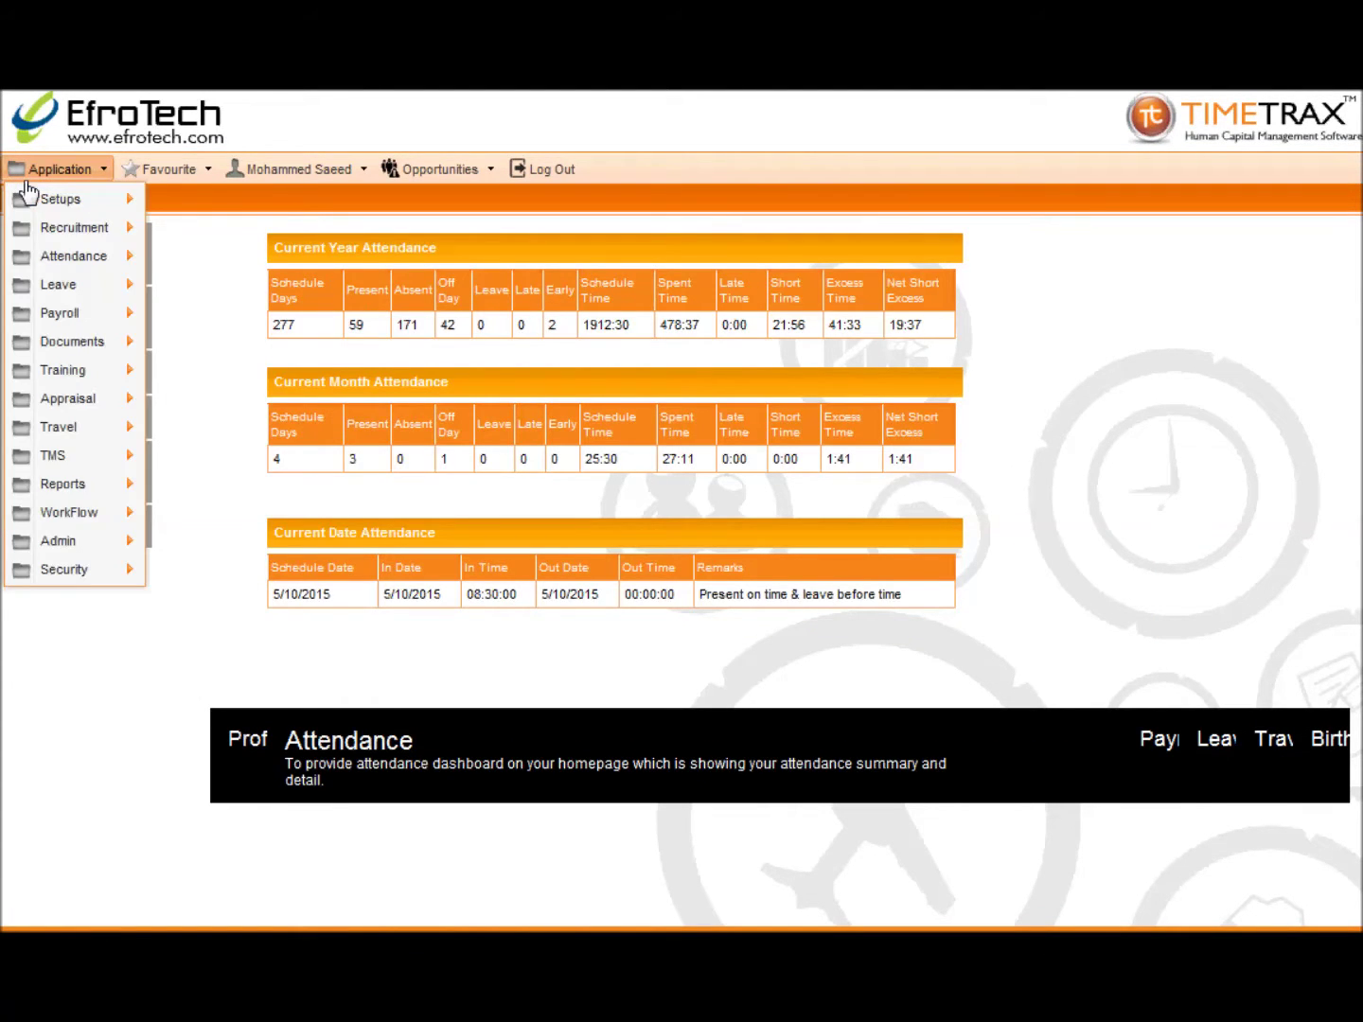
{"action": "mouse_move", "coordinate": [24, 257]}
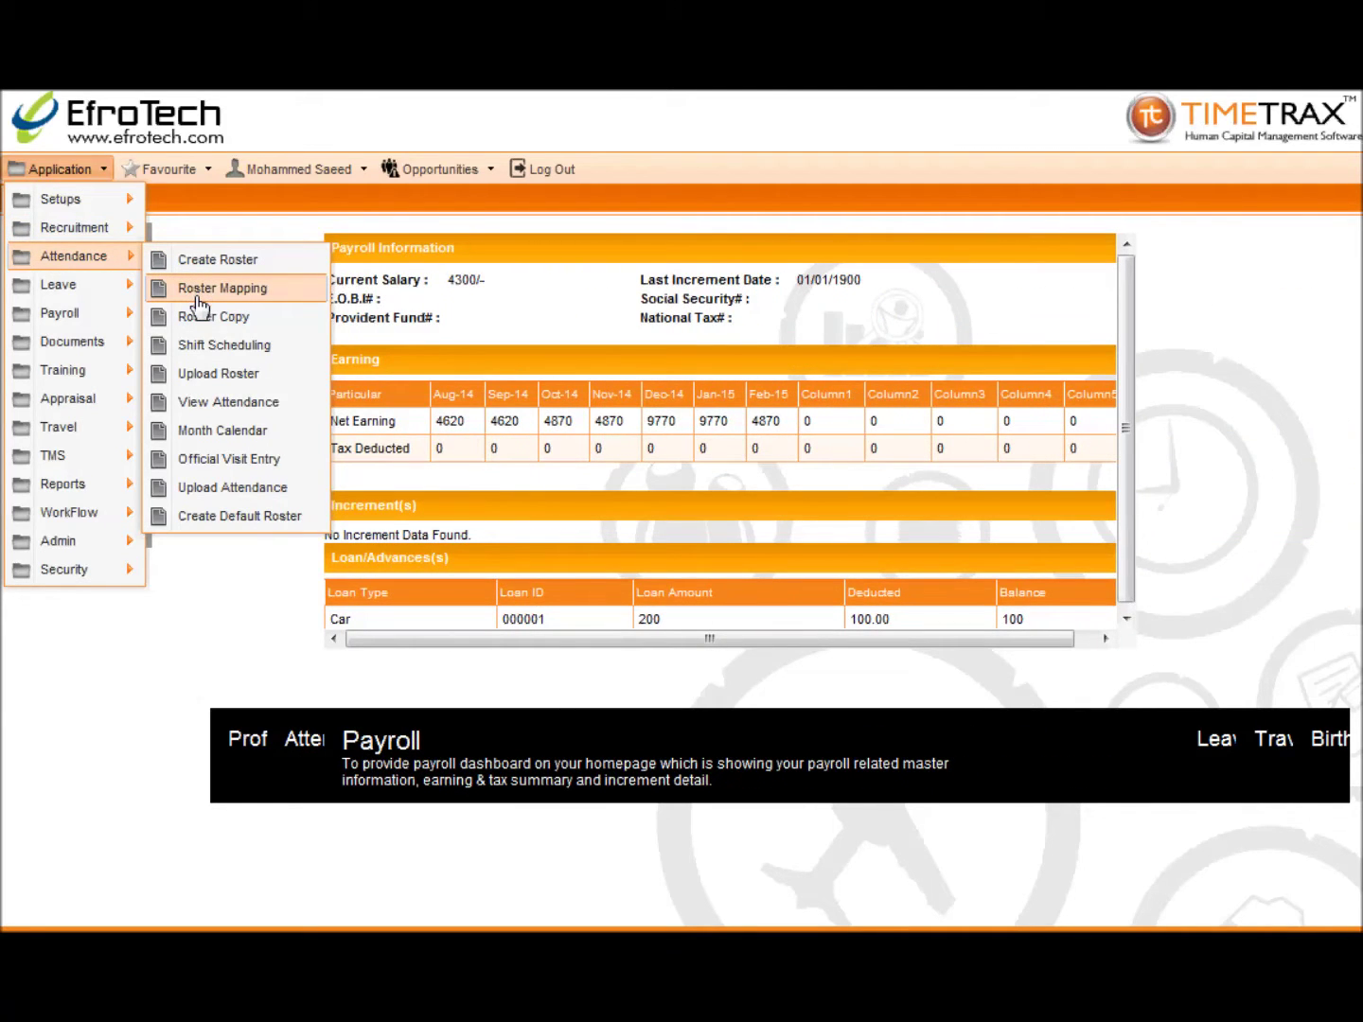
{"action": "left_click", "coordinate": [198, 298]}
{"action": "left_click", "coordinate": [194, 331]}
{"action": "left_click", "coordinate": [184, 385]}
{"action": "left_click", "coordinate": [466, 332]}
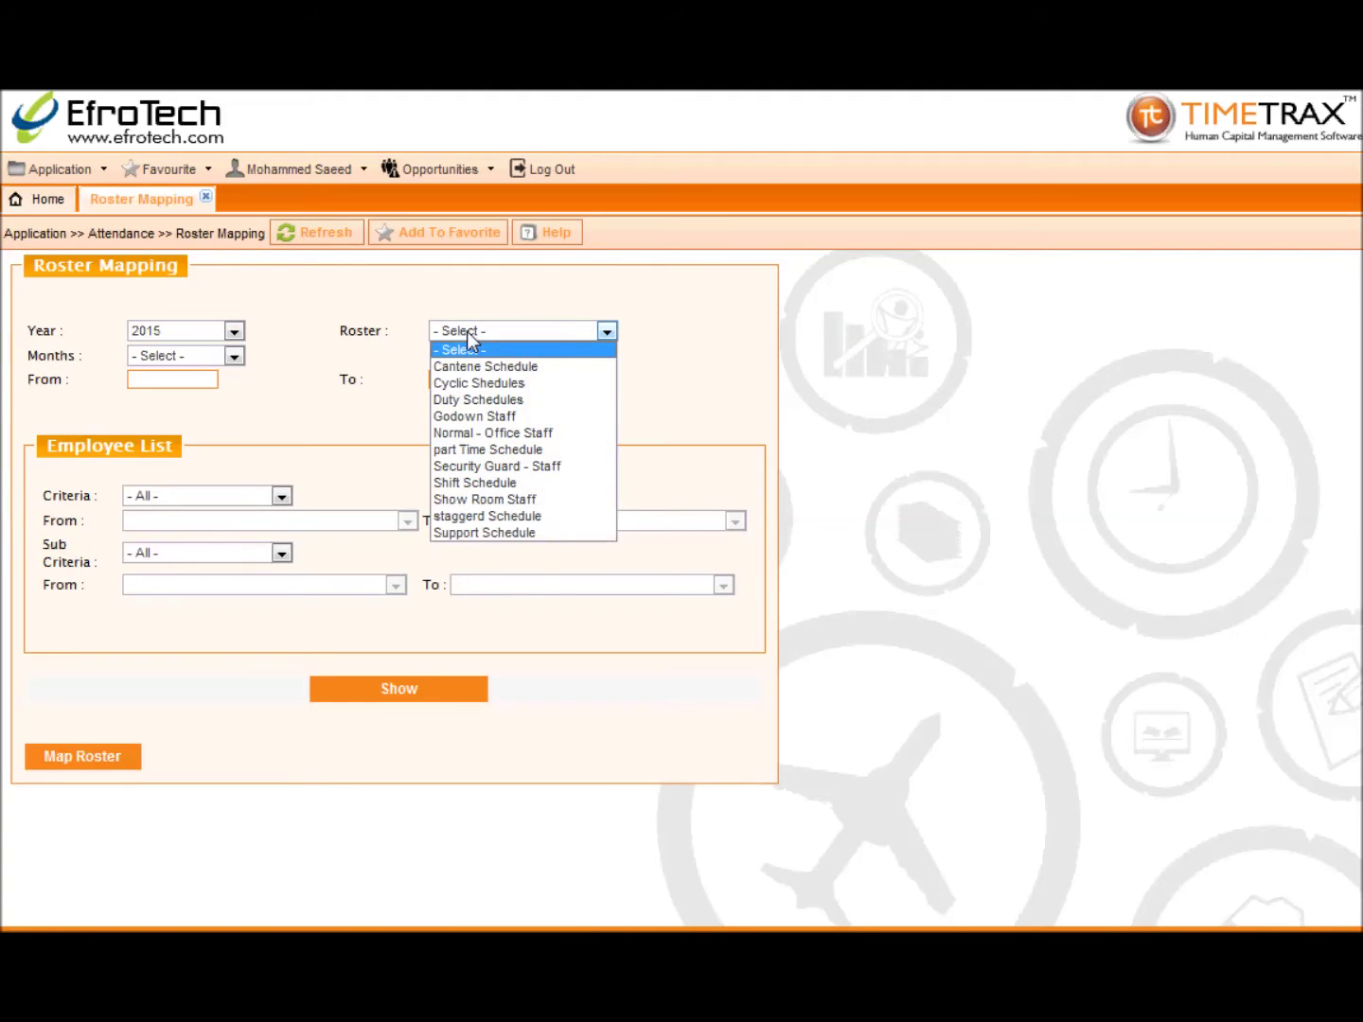
{"action": "left_click", "coordinate": [464, 455]}
{"action": "left_click", "coordinate": [234, 356]}
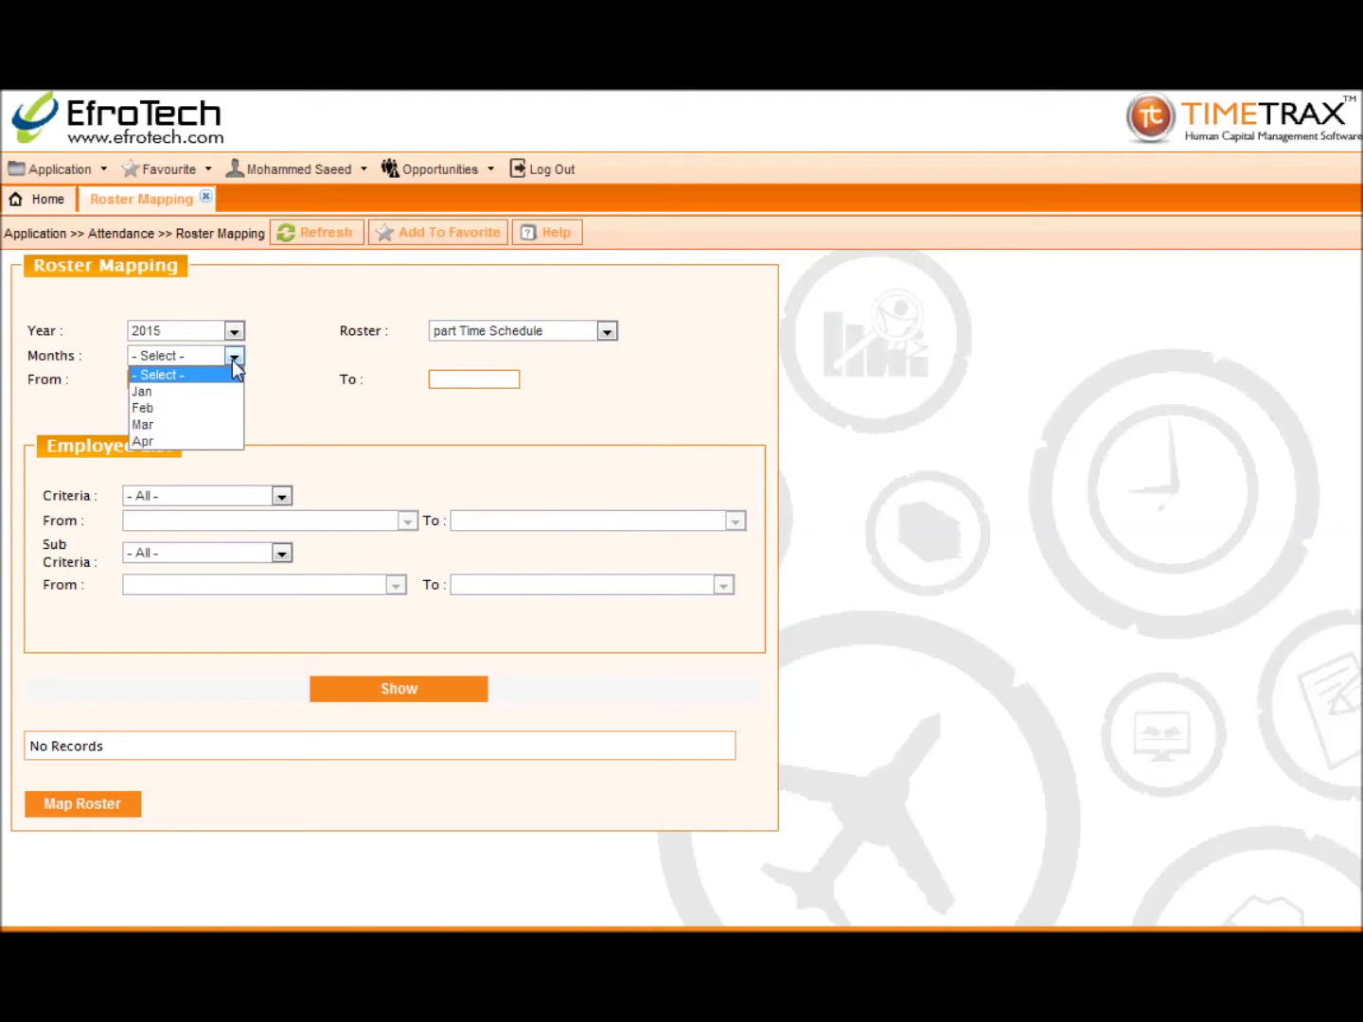
{"action": "left_click", "coordinate": [226, 414]}
Step: Filter by Employee, list the matching employee, and map the roster to them
{"action": "left_click", "coordinate": [221, 495]}
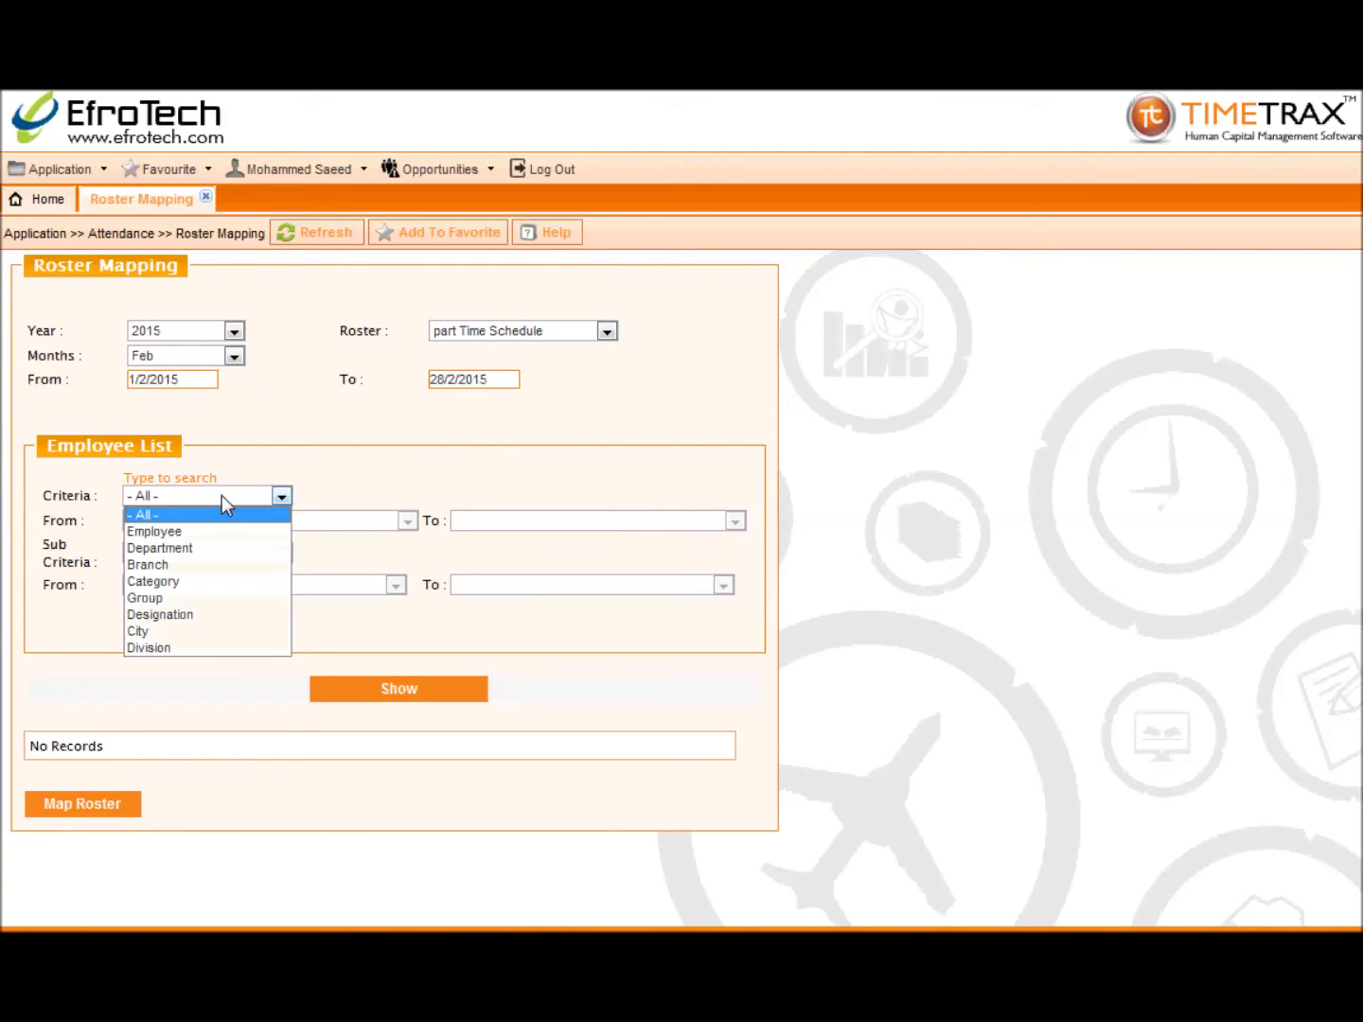
{"action": "left_click", "coordinate": [219, 530]}
{"action": "left_click", "coordinate": [310, 522]}
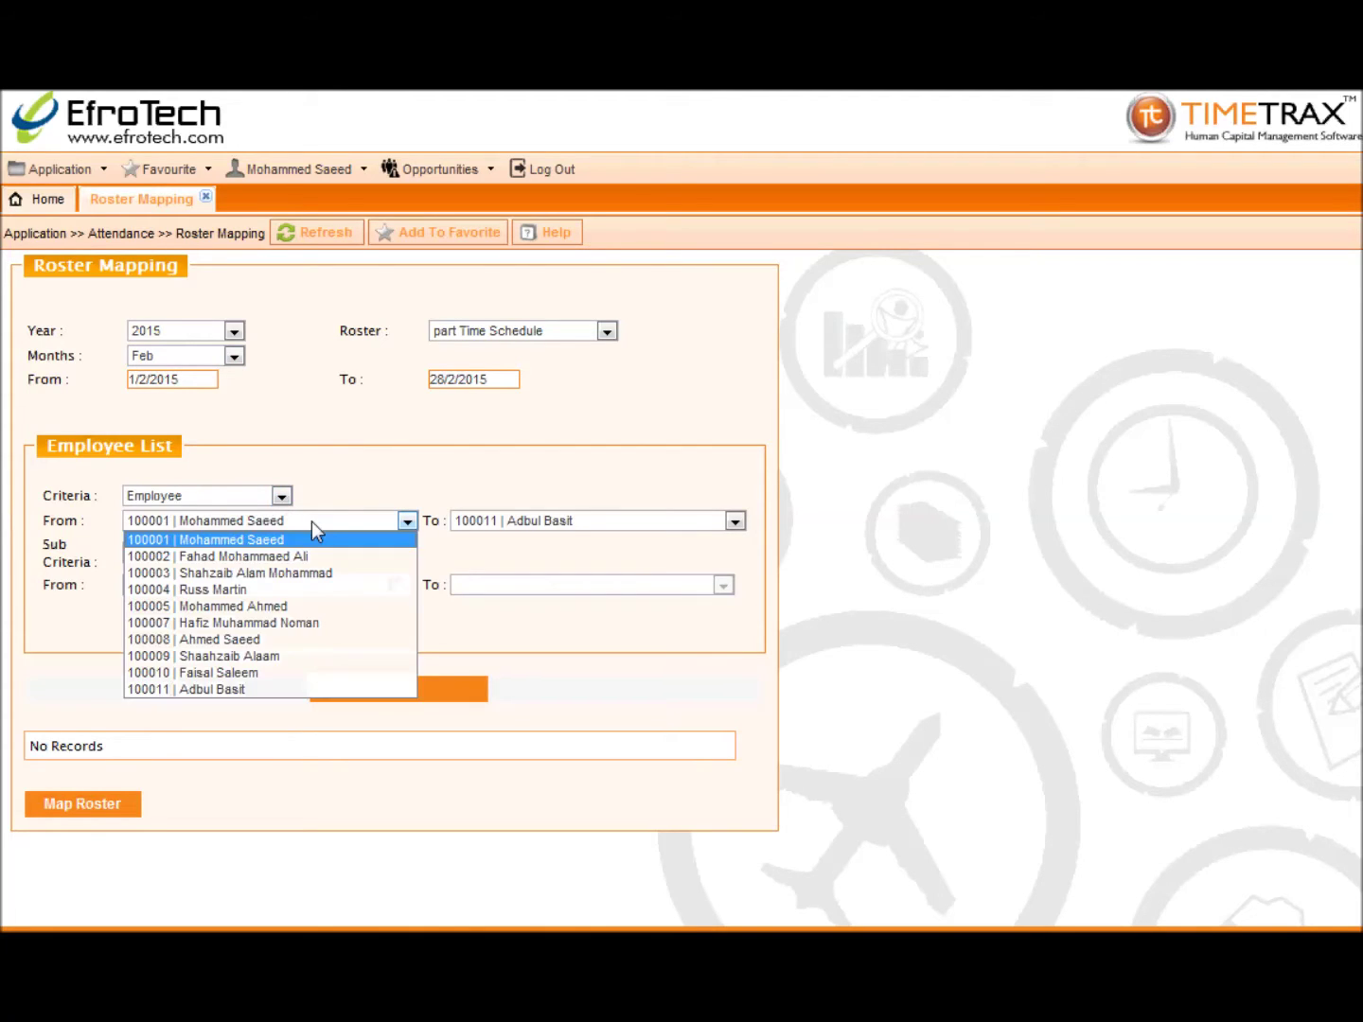
{"action": "left_click", "coordinate": [294, 691]}
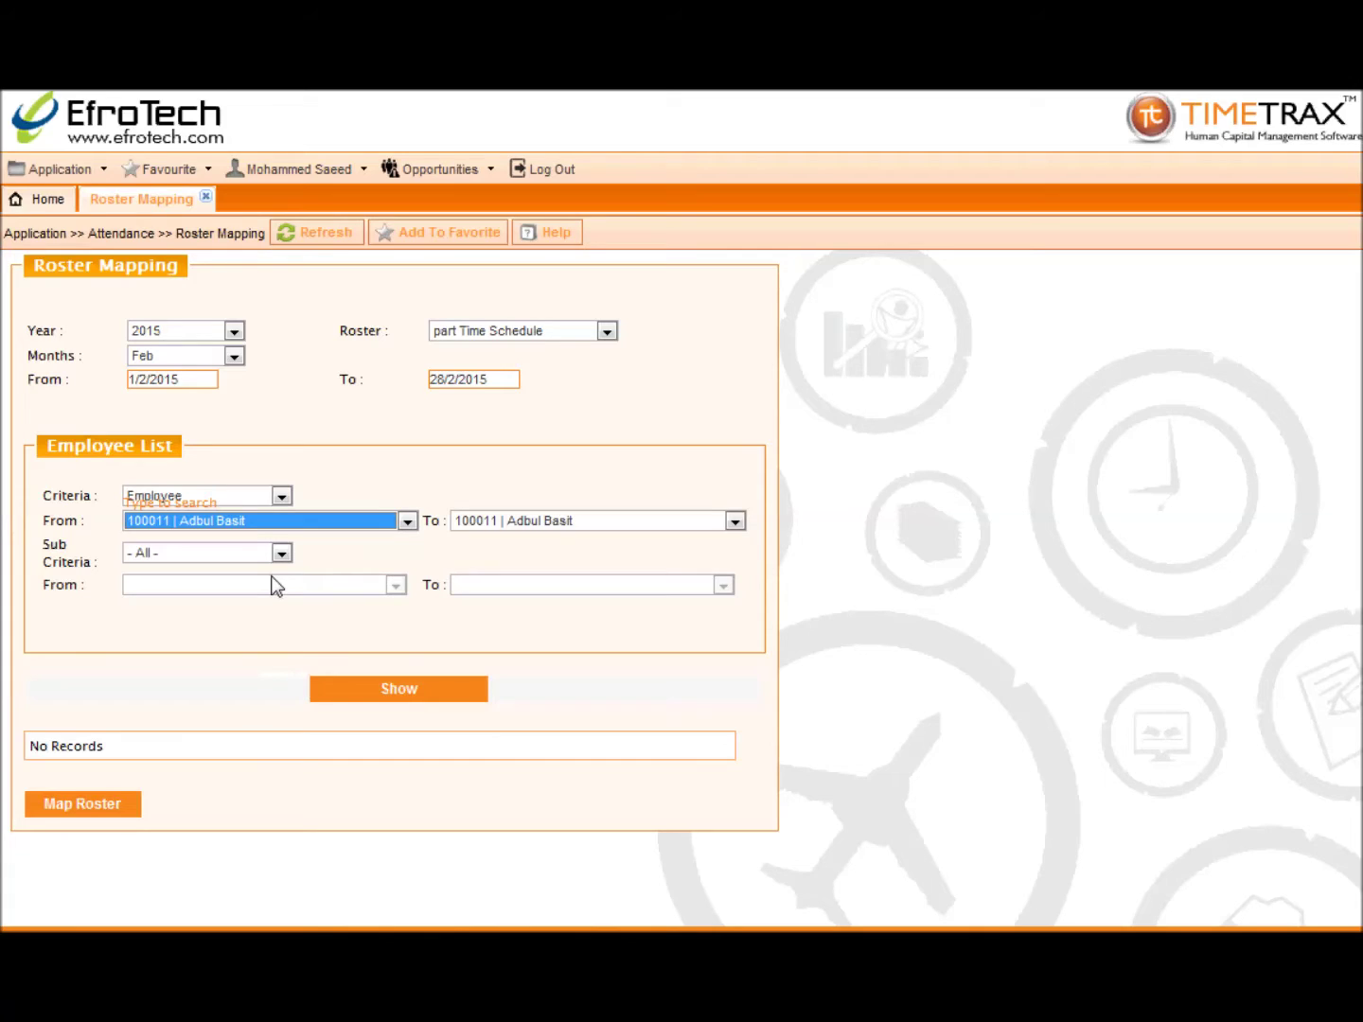
{"action": "left_click", "coordinate": [286, 646]}
{"action": "left_click", "coordinate": [341, 691]}
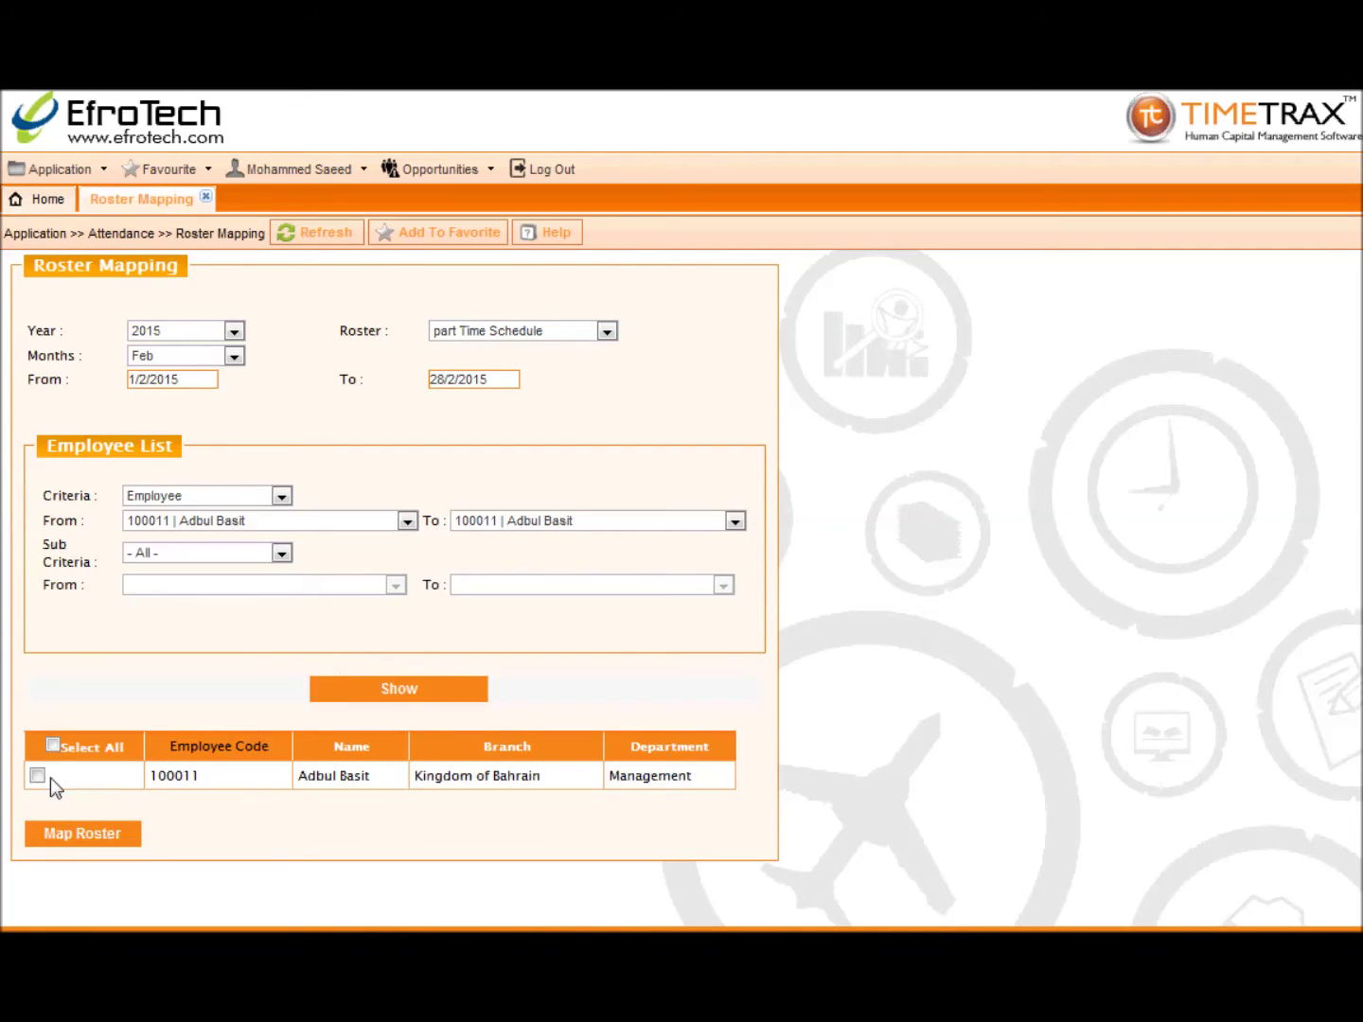
{"action": "left_click", "coordinate": [37, 776]}
{"action": "left_click", "coordinate": [48, 838]}
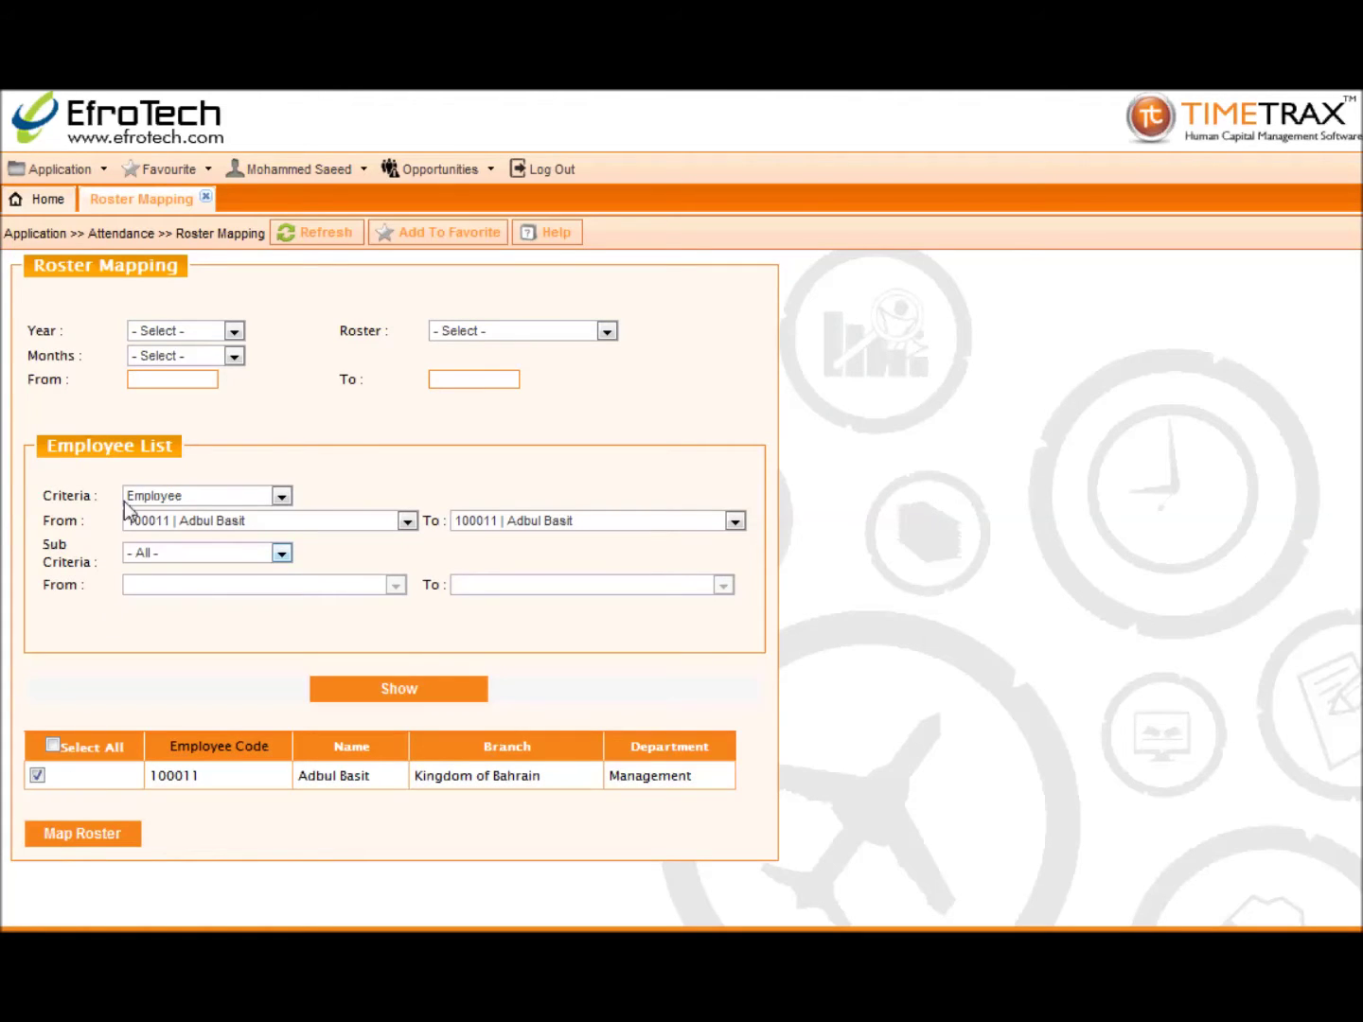
Step: In Roster Copy, select the 2015 mapped roster 'part Time Schedule'
{"action": "left_click", "coordinate": [205, 199]}
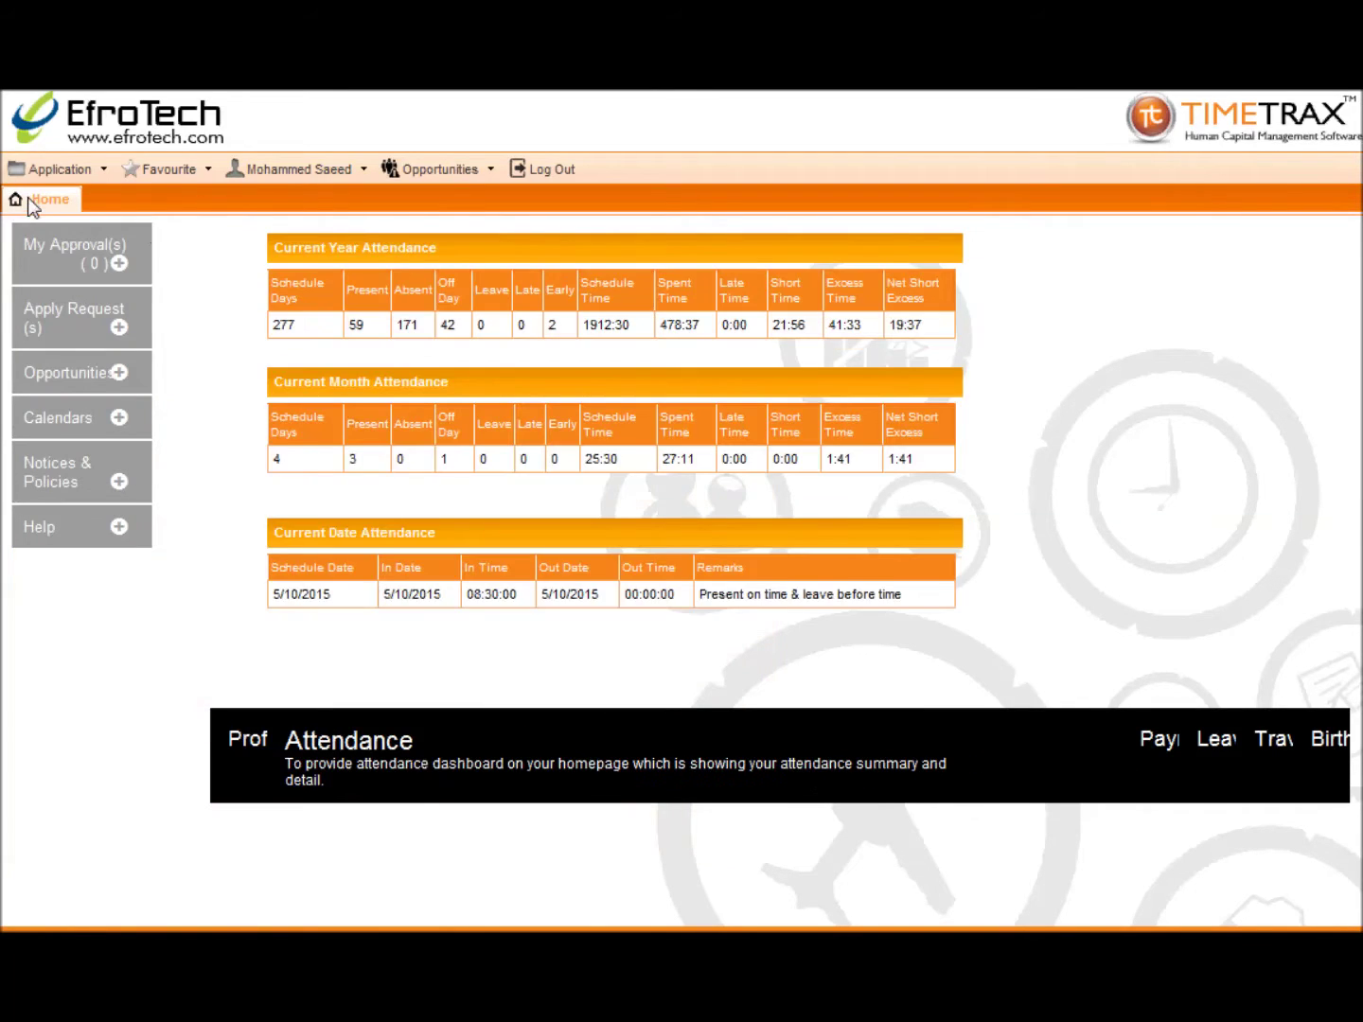
{"action": "left_click", "coordinate": [30, 183]}
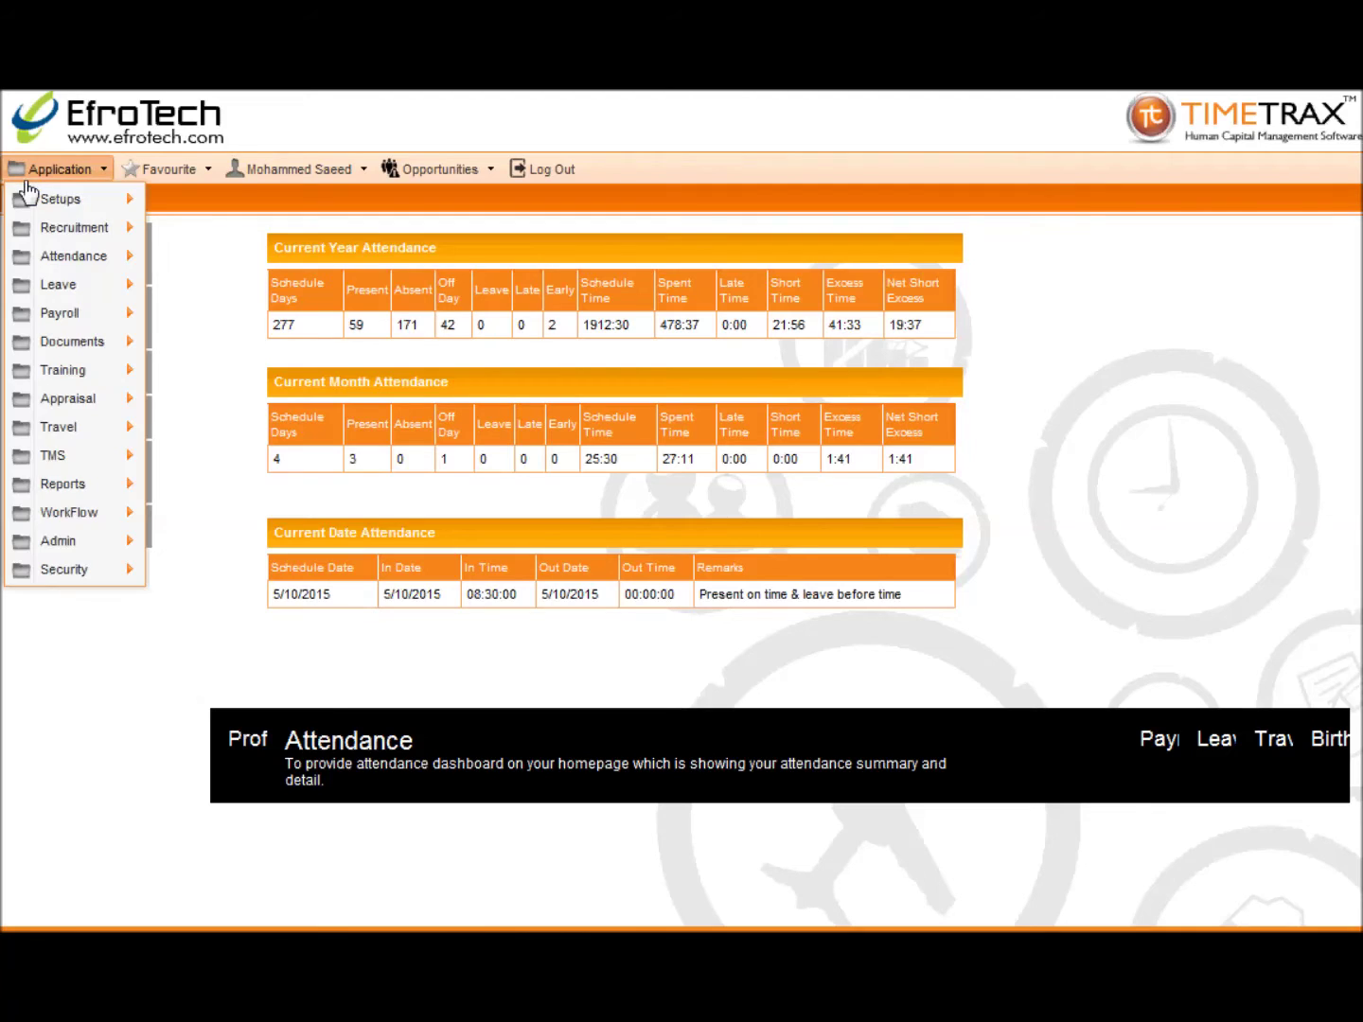
{"action": "mouse_move", "coordinate": [56, 260]}
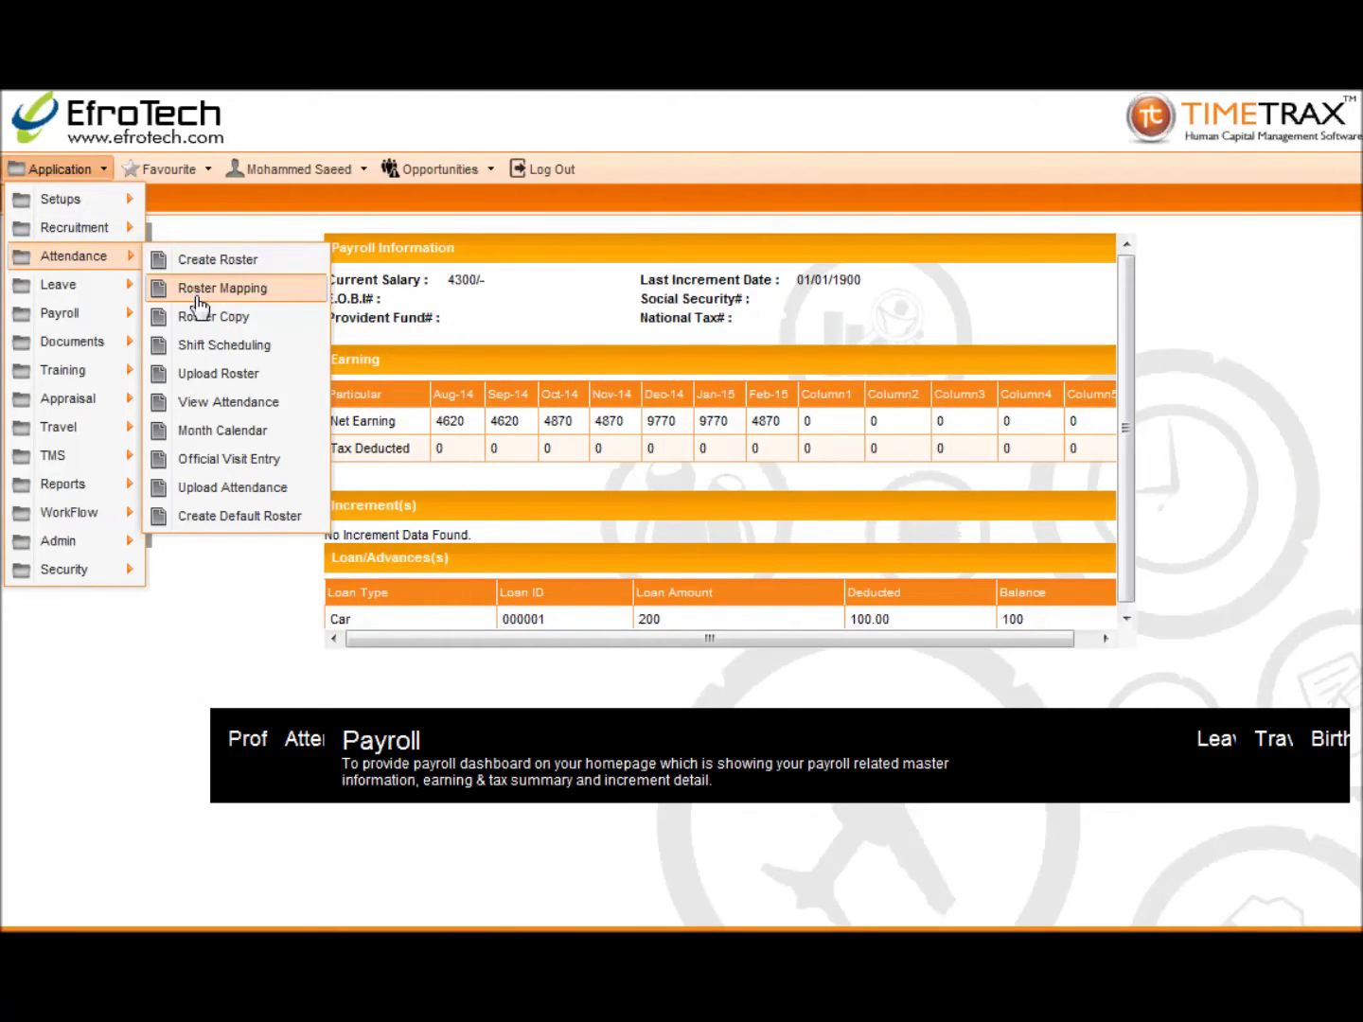
{"action": "left_click", "coordinate": [198, 316]}
{"action": "left_click", "coordinate": [218, 351]}
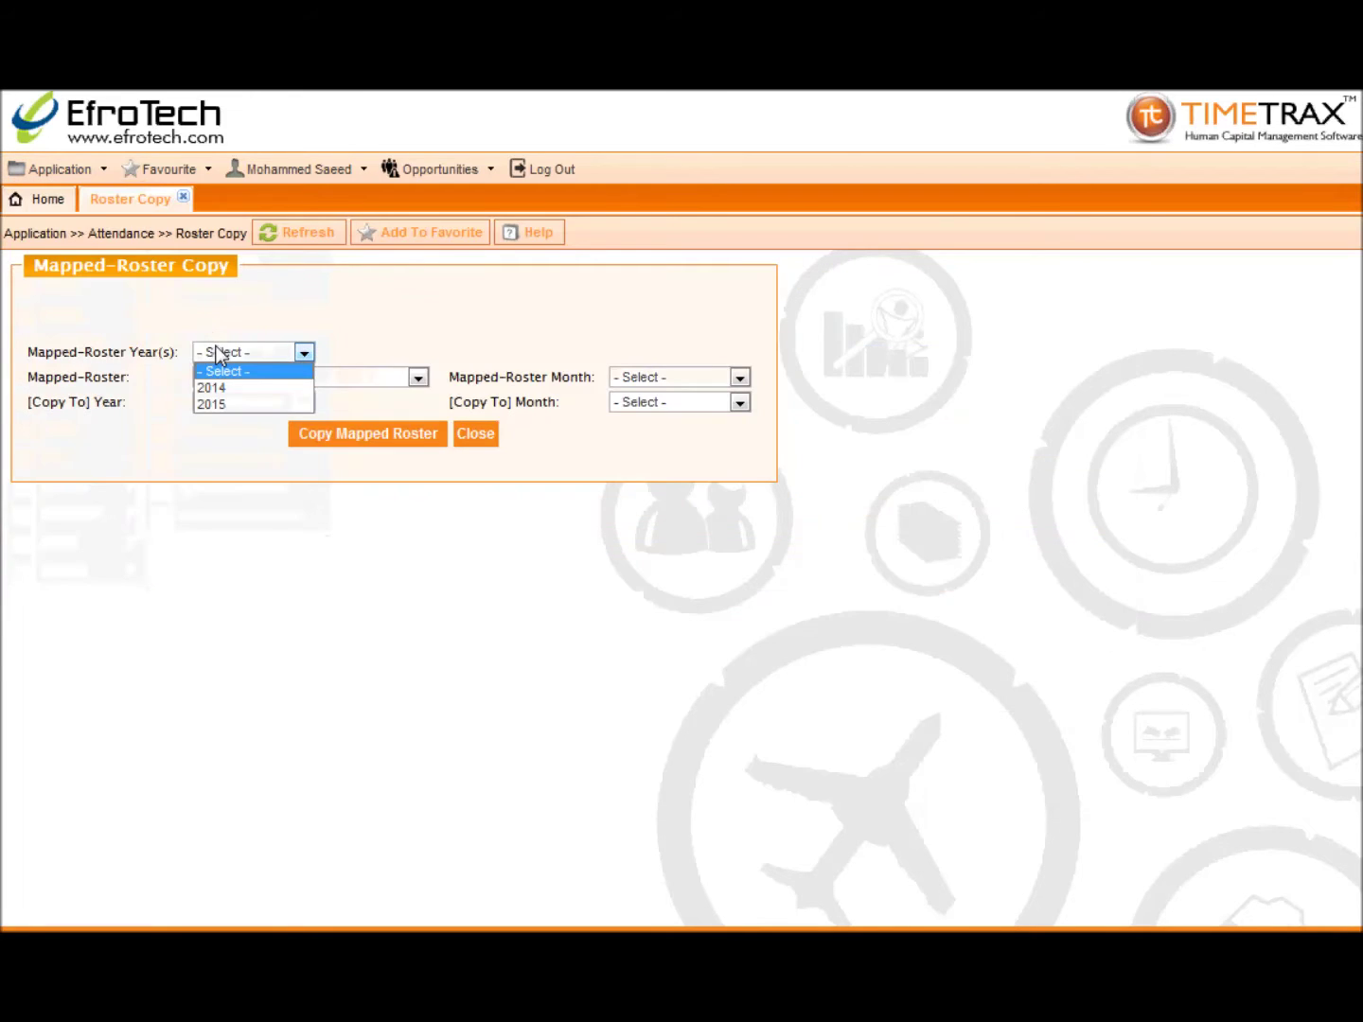
{"action": "left_click", "coordinate": [212, 402]}
{"action": "left_click", "coordinate": [421, 382]}
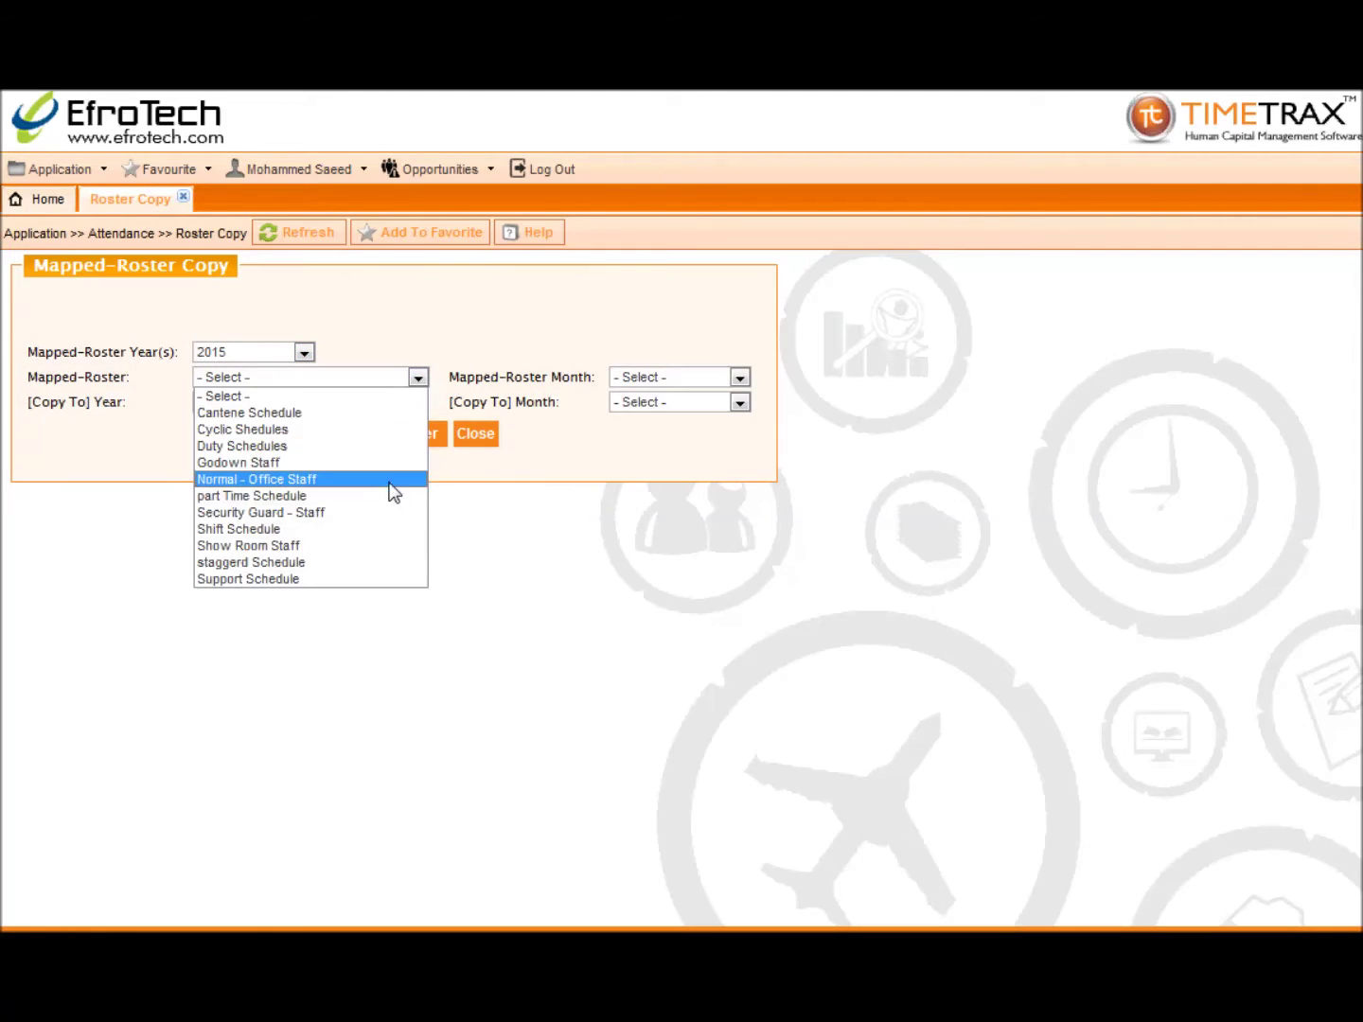
{"action": "left_click", "coordinate": [383, 493]}
Step: Copy its Feb roster into January 2015
{"action": "left_click", "coordinate": [642, 377]}
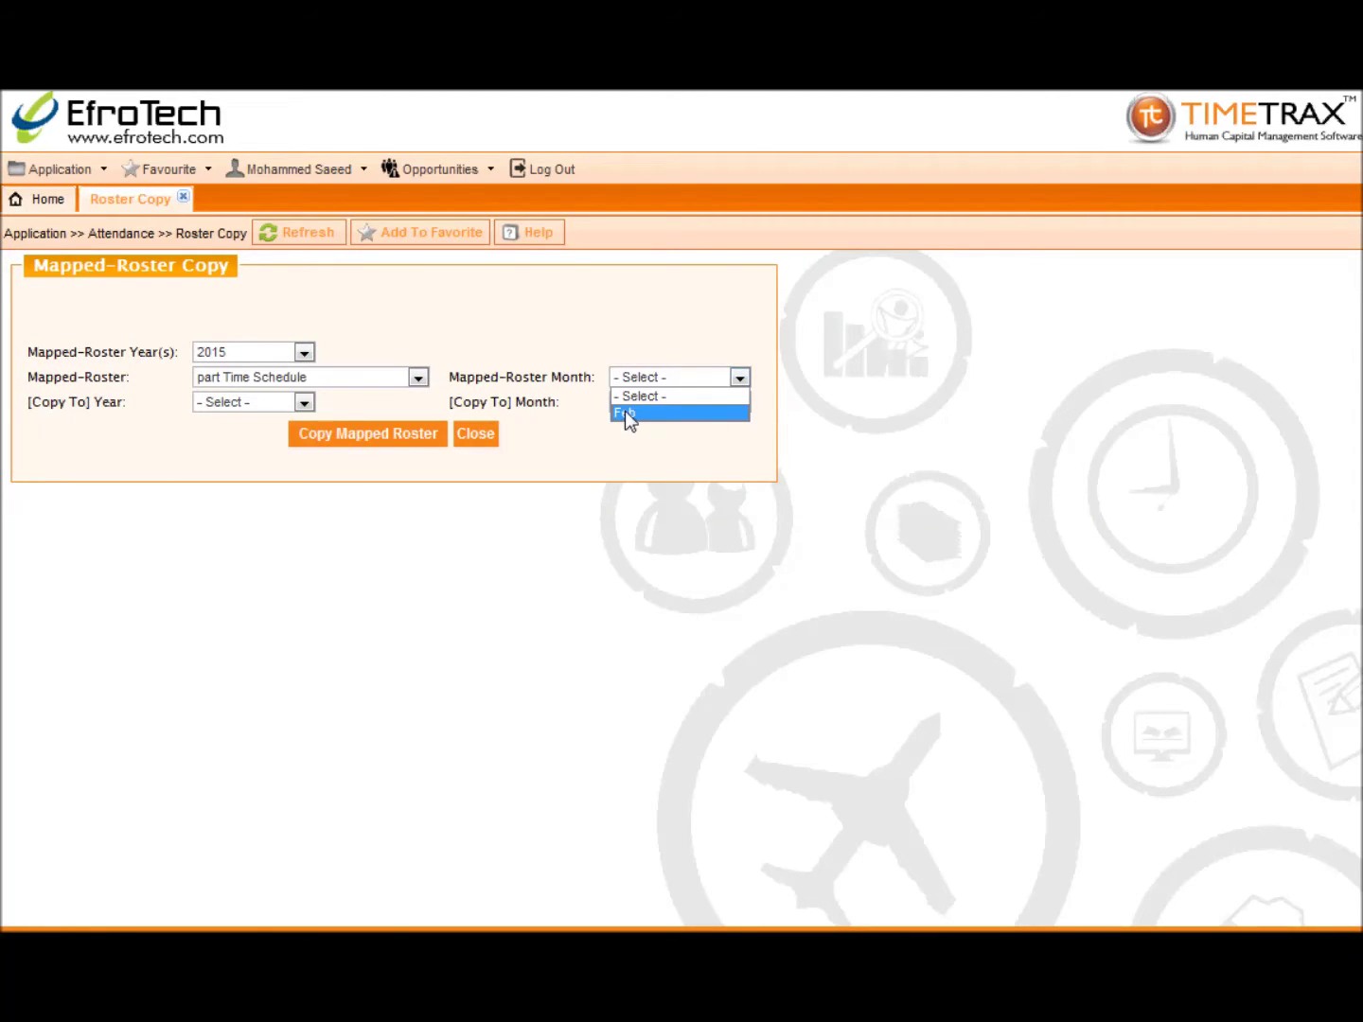
{"action": "left_click", "coordinate": [624, 414]}
{"action": "left_click", "coordinate": [294, 407]}
{"action": "left_click", "coordinate": [213, 436]}
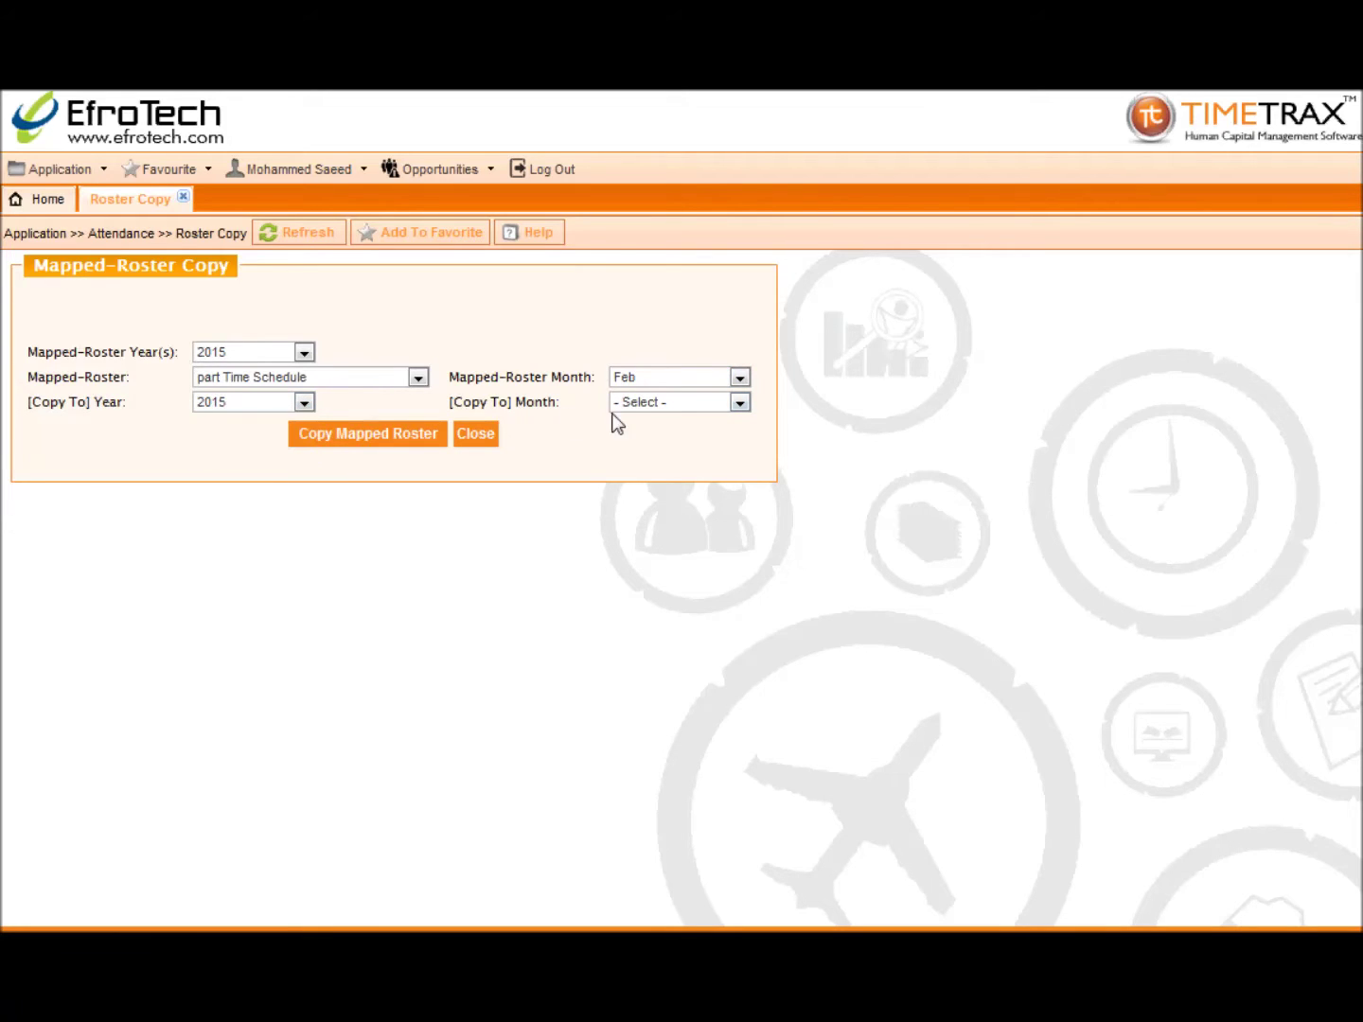
{"action": "left_click", "coordinate": [623, 407]}
{"action": "left_click", "coordinate": [617, 441]}
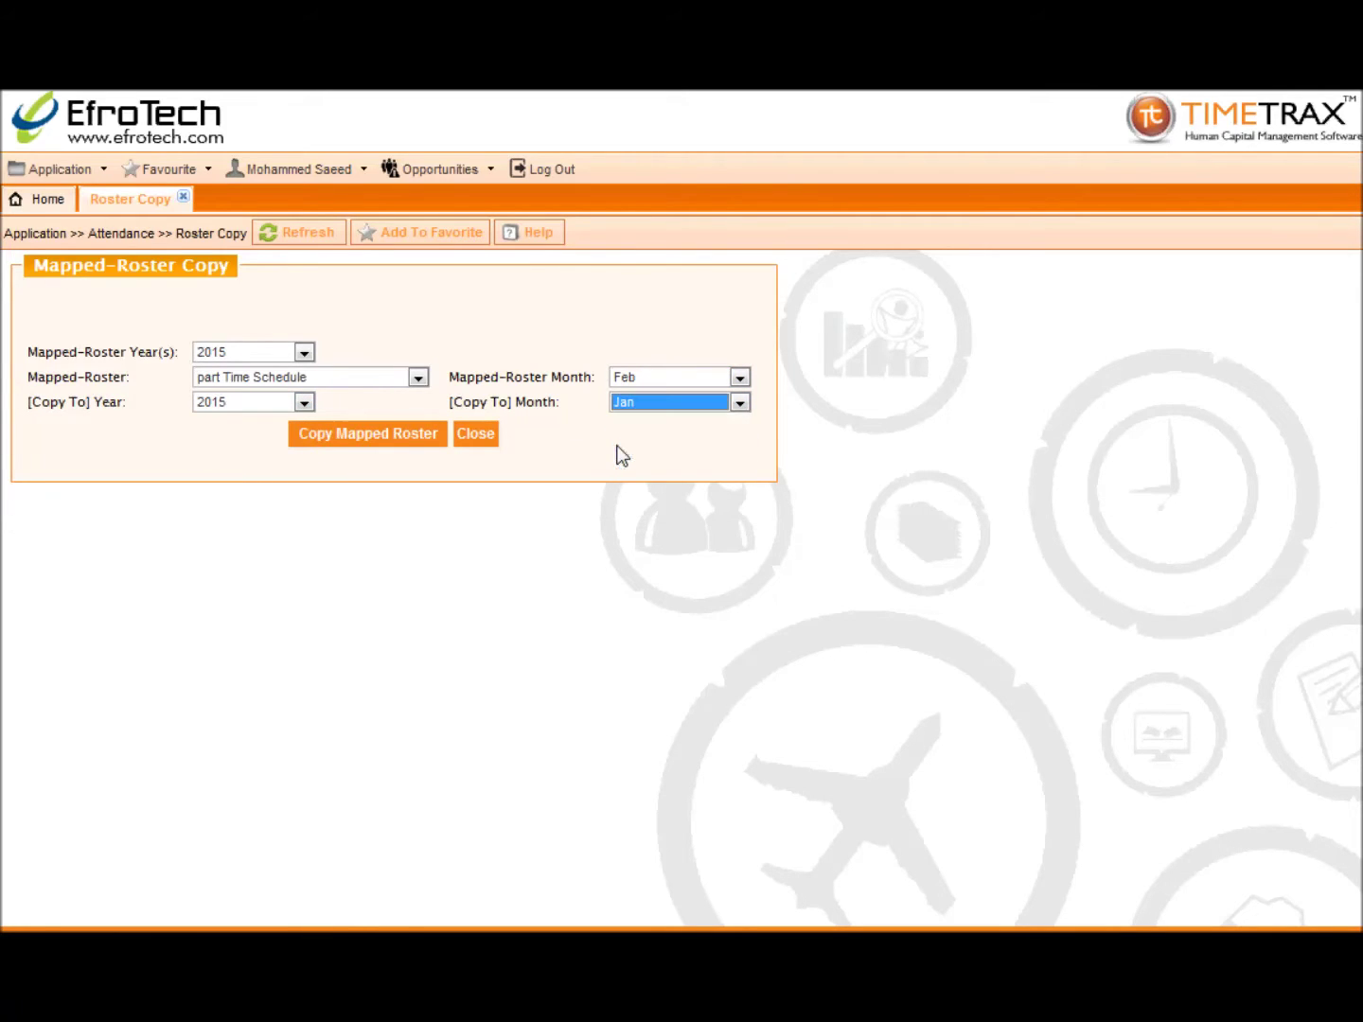
{"action": "left_click", "coordinate": [389, 441]}
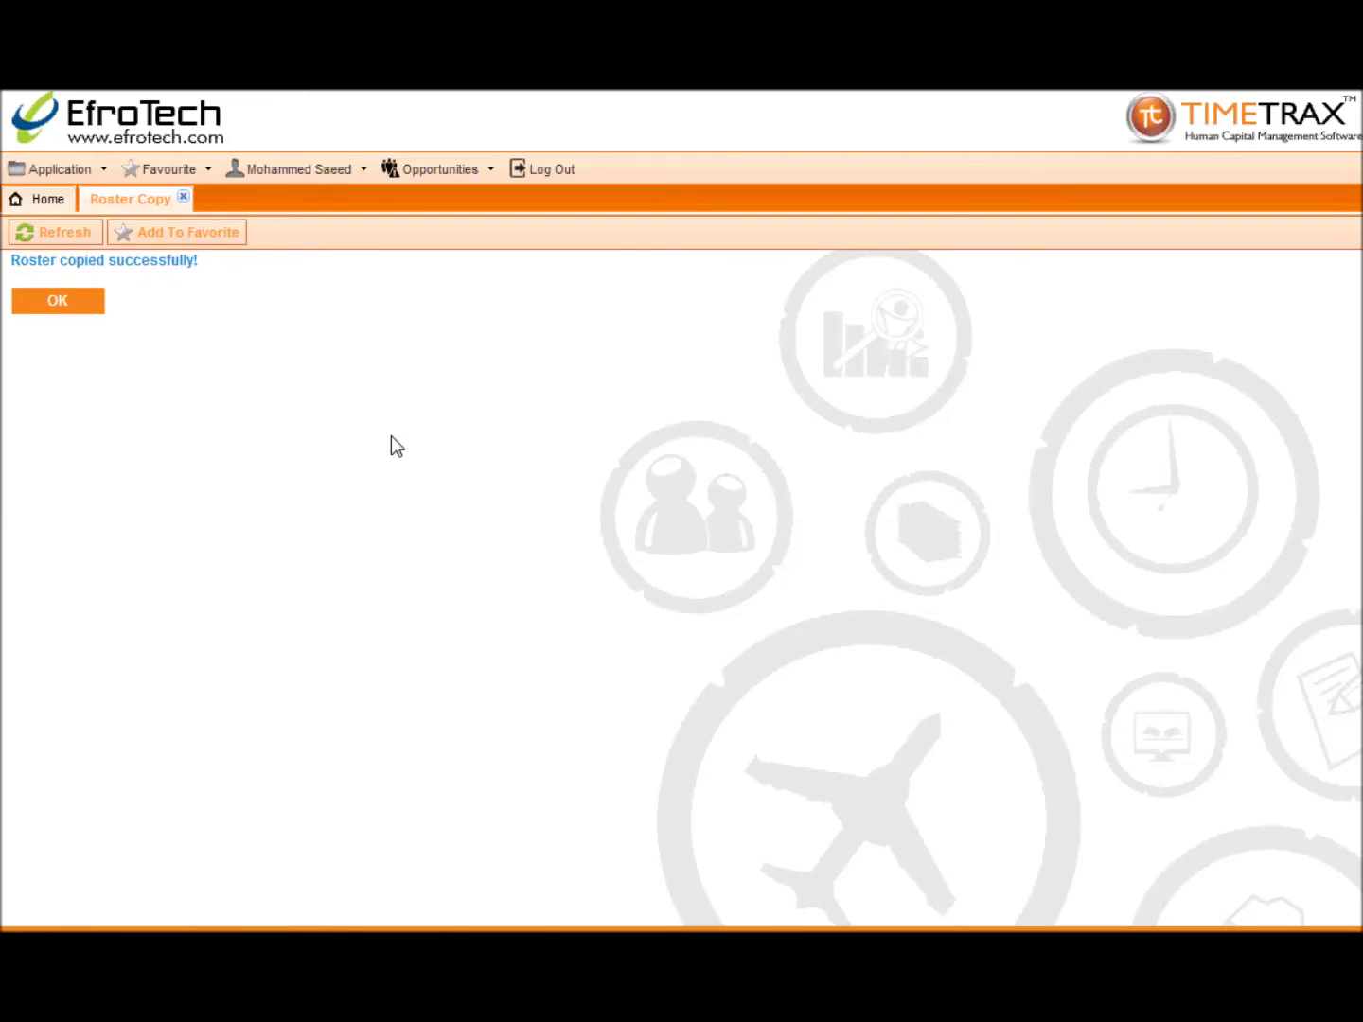
Step: Show the November 2015 Shift Scheduling for one employee with All Branch(s) selected
{"action": "left_click", "coordinate": [183, 198]}
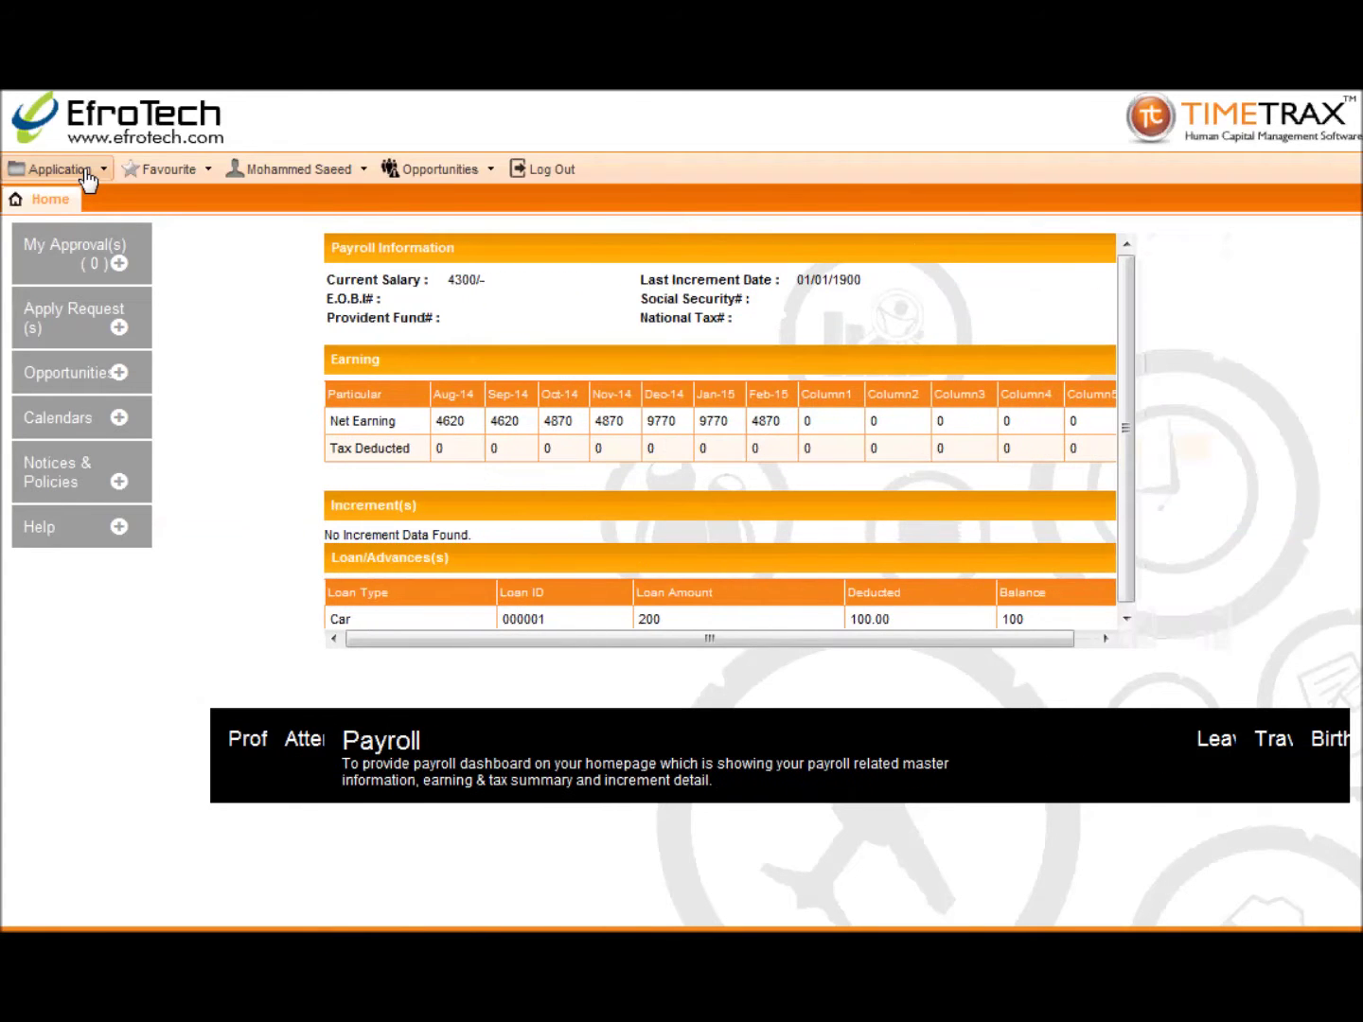
{"action": "left_click", "coordinate": [87, 177]}
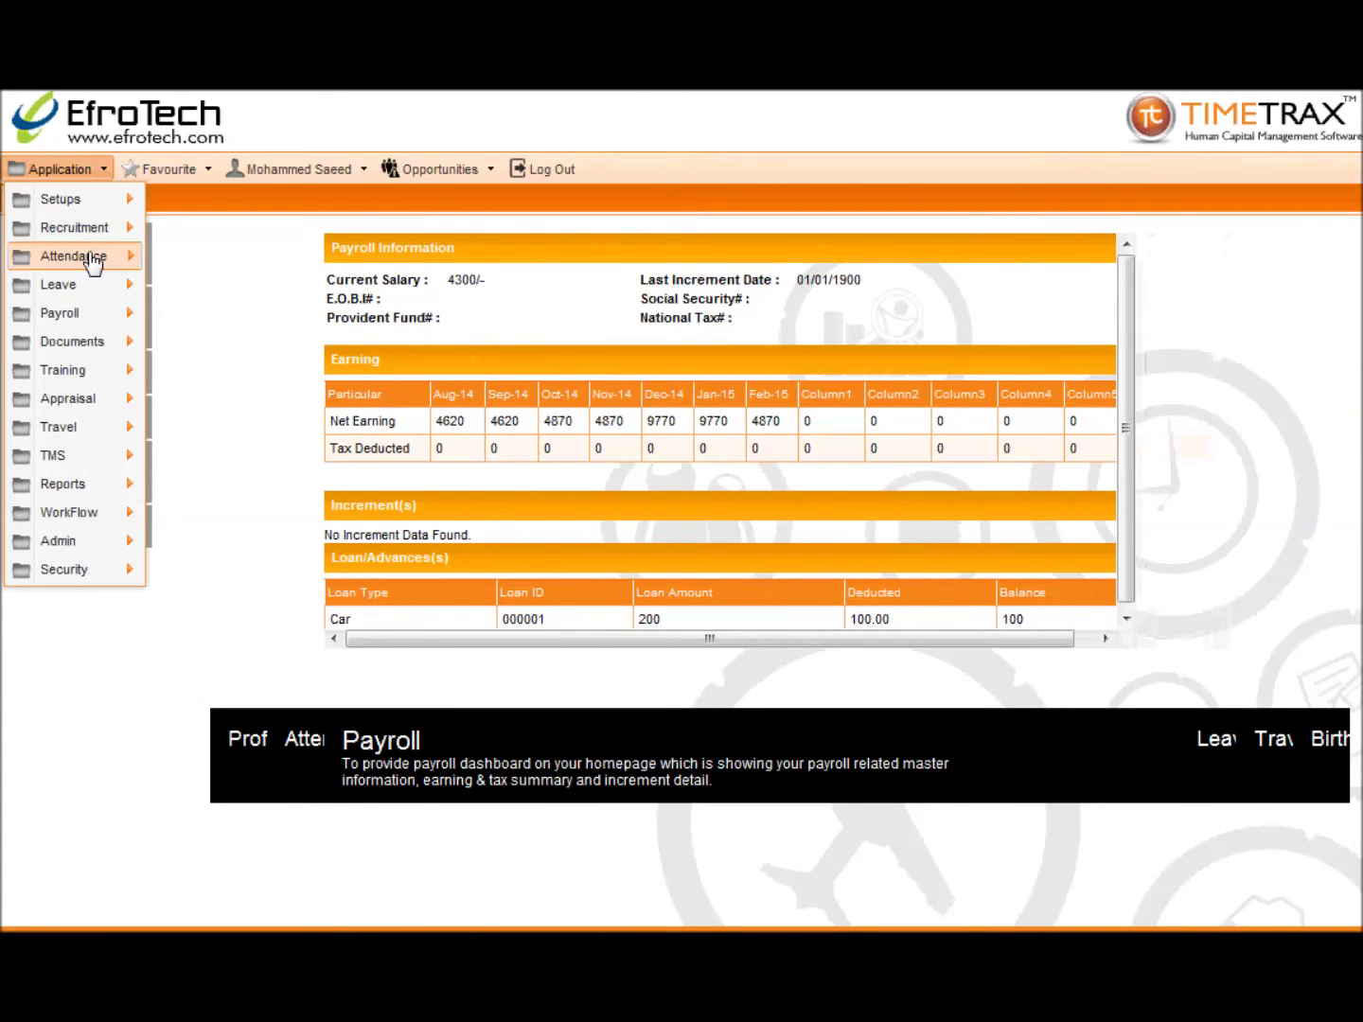
{"action": "mouse_move", "coordinate": [91, 262]}
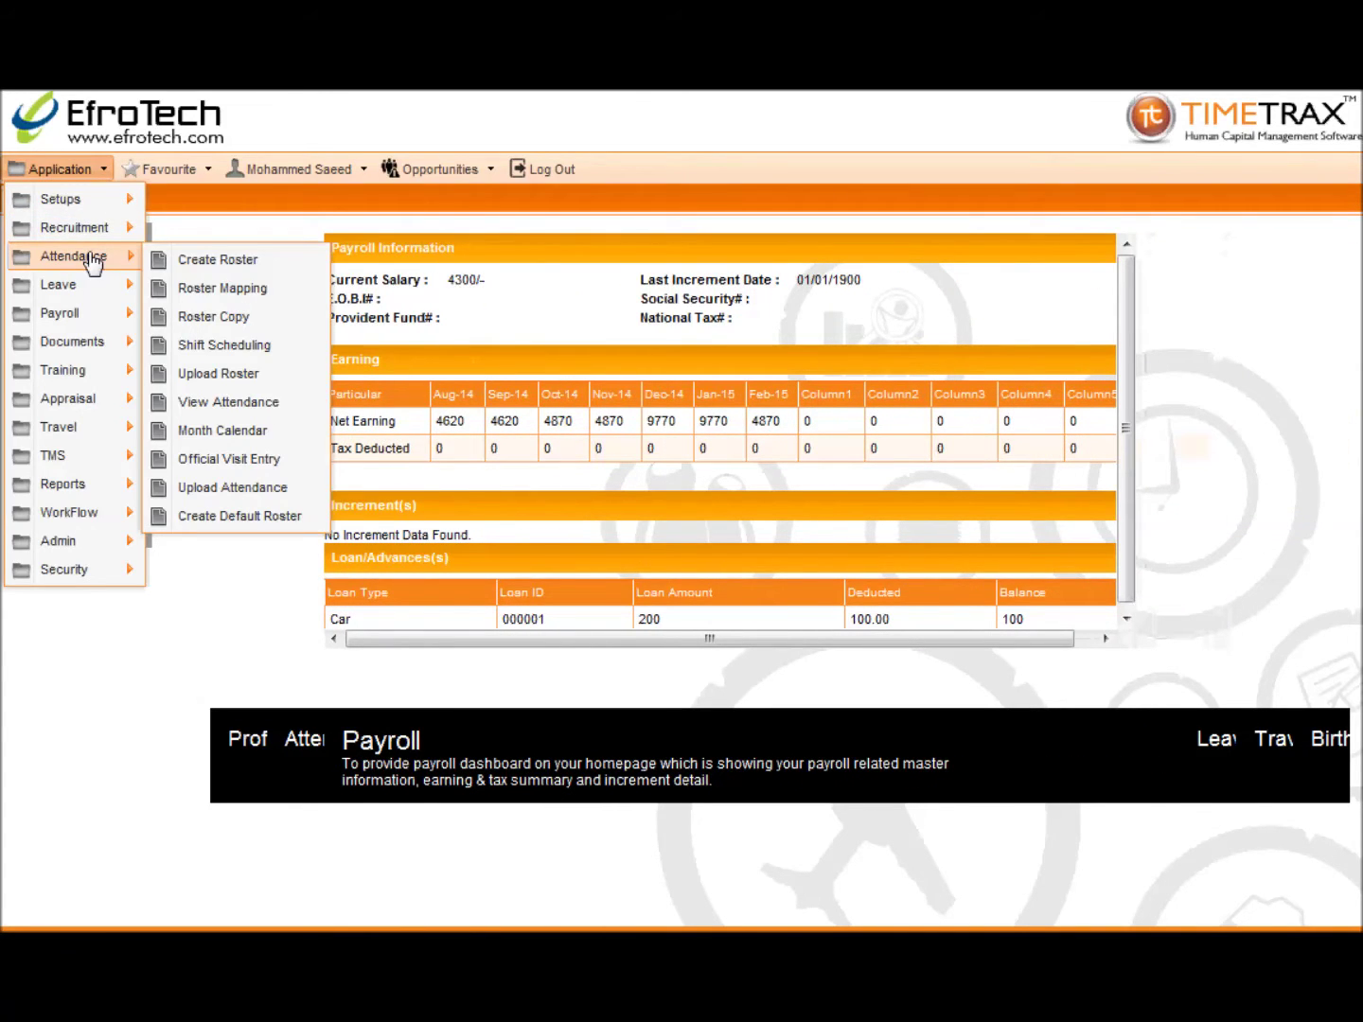
{"action": "left_click", "coordinate": [185, 349]}
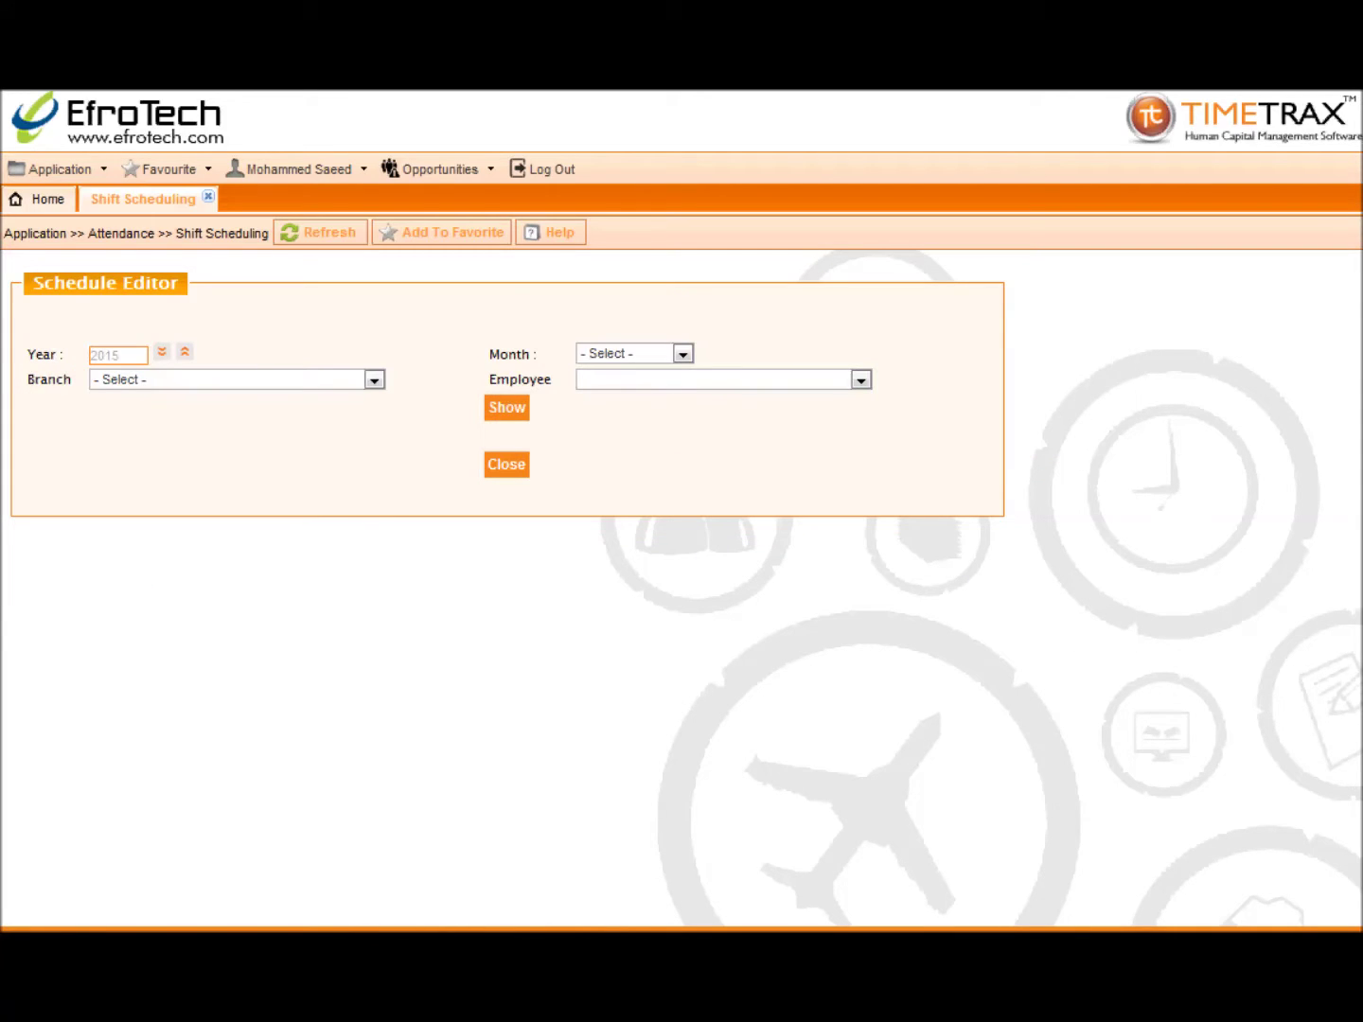
{"action": "left_click", "coordinate": [604, 358]}
{"action": "left_click", "coordinate": [601, 556]}
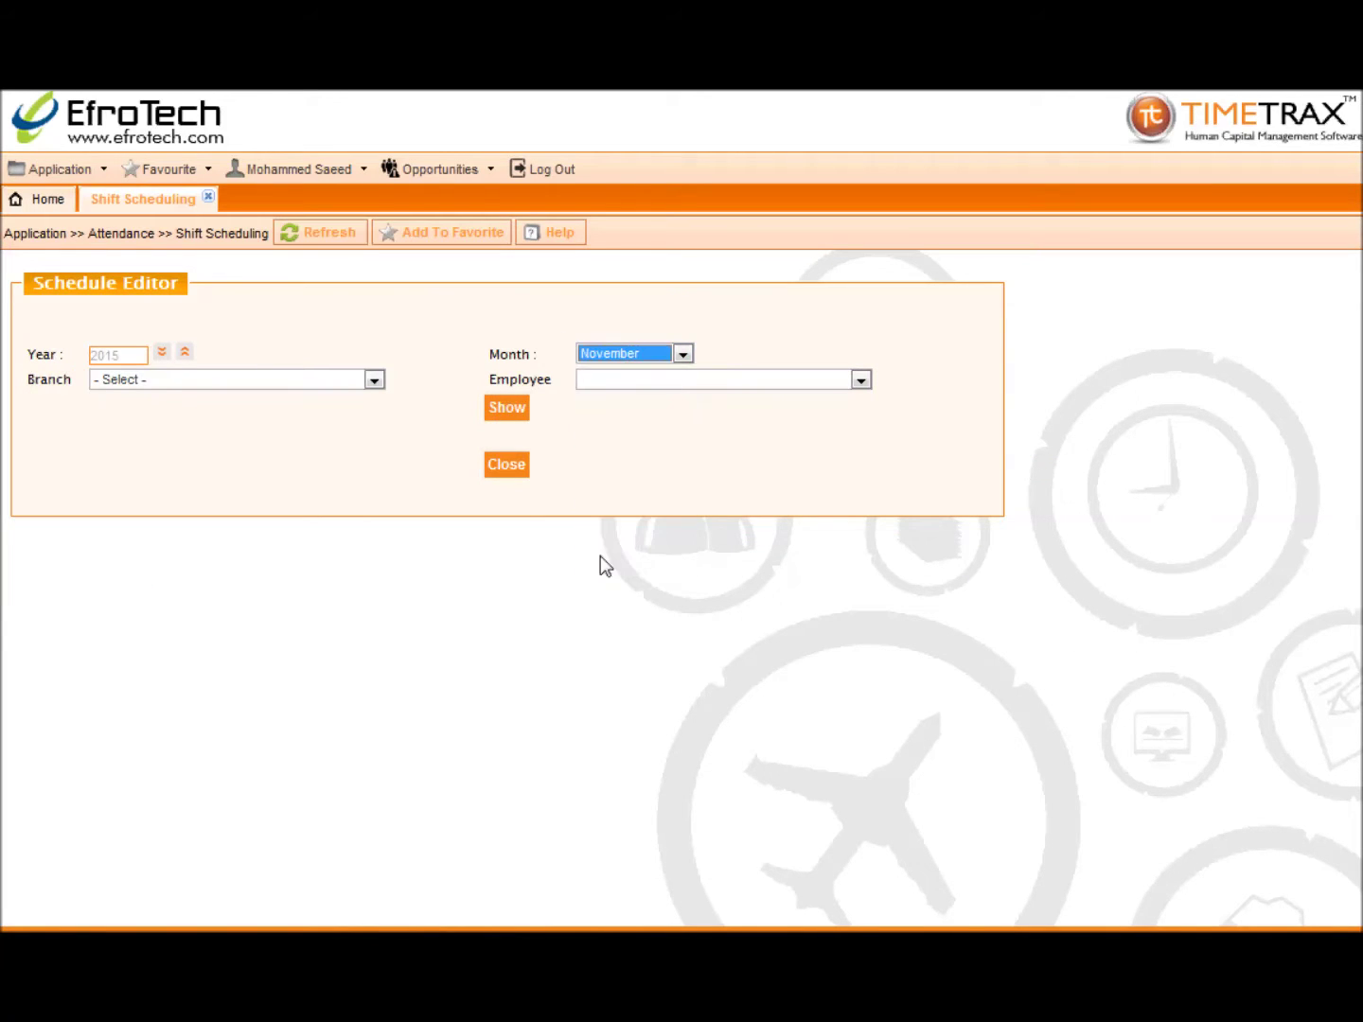
{"action": "left_click", "coordinate": [373, 379]}
{"action": "left_click", "coordinate": [360, 409]}
{"action": "left_click", "coordinate": [609, 383]}
{"action": "left_click", "coordinate": [611, 432]}
{"action": "left_click", "coordinate": [514, 410]}
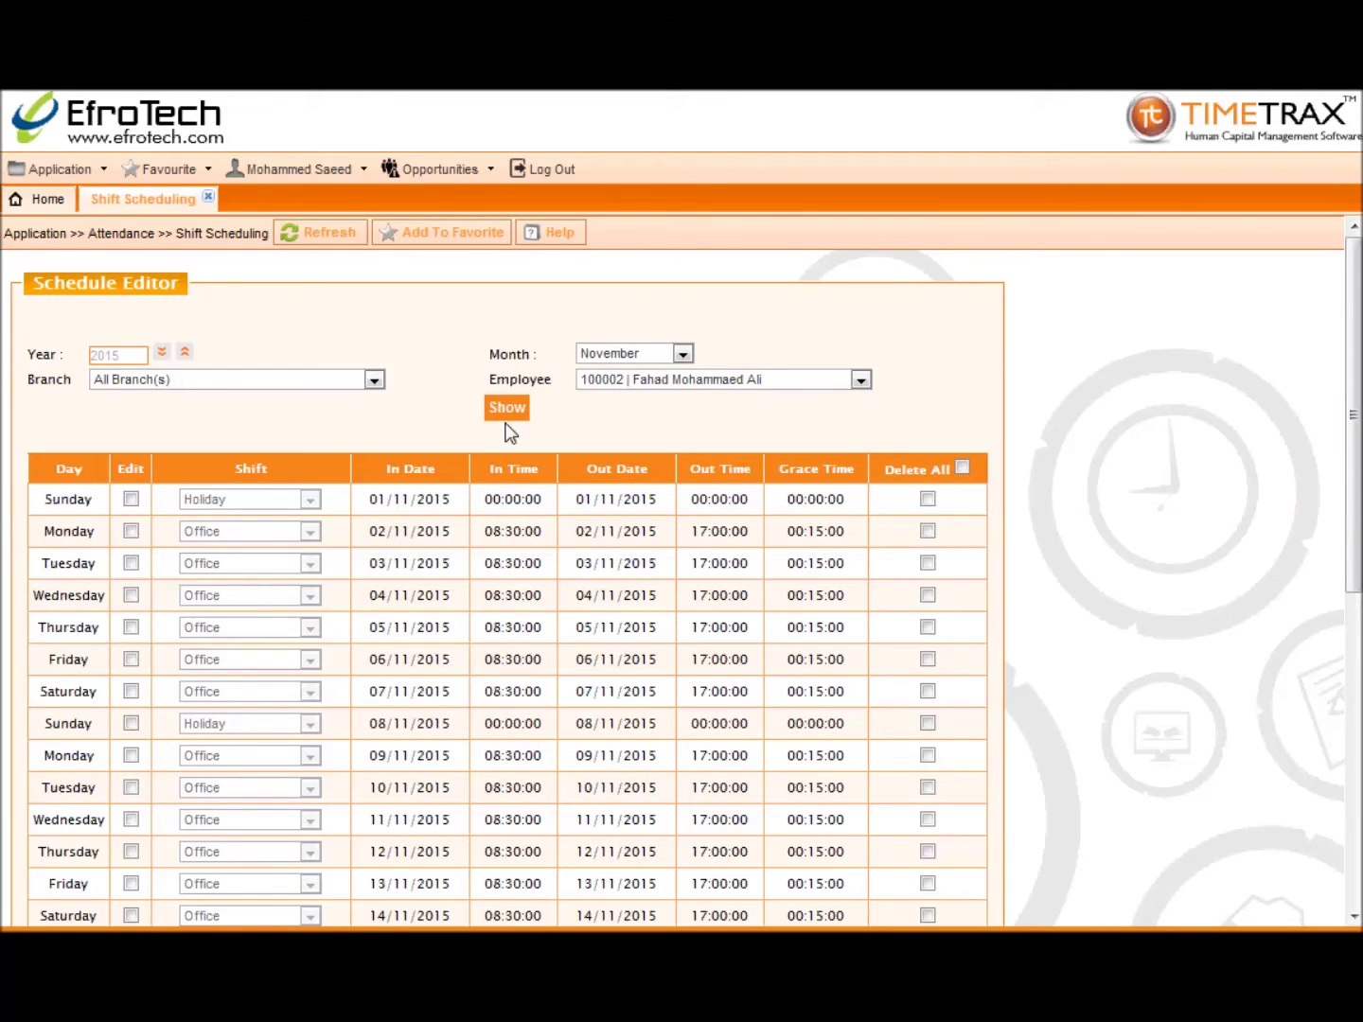
Step: Change the Monday row's shift to Show Room (09:00–20:00) and save the schedule
{"action": "scroll", "coordinate": [250, 540], "scroll_direction": "down", "scroll_amount": 1}
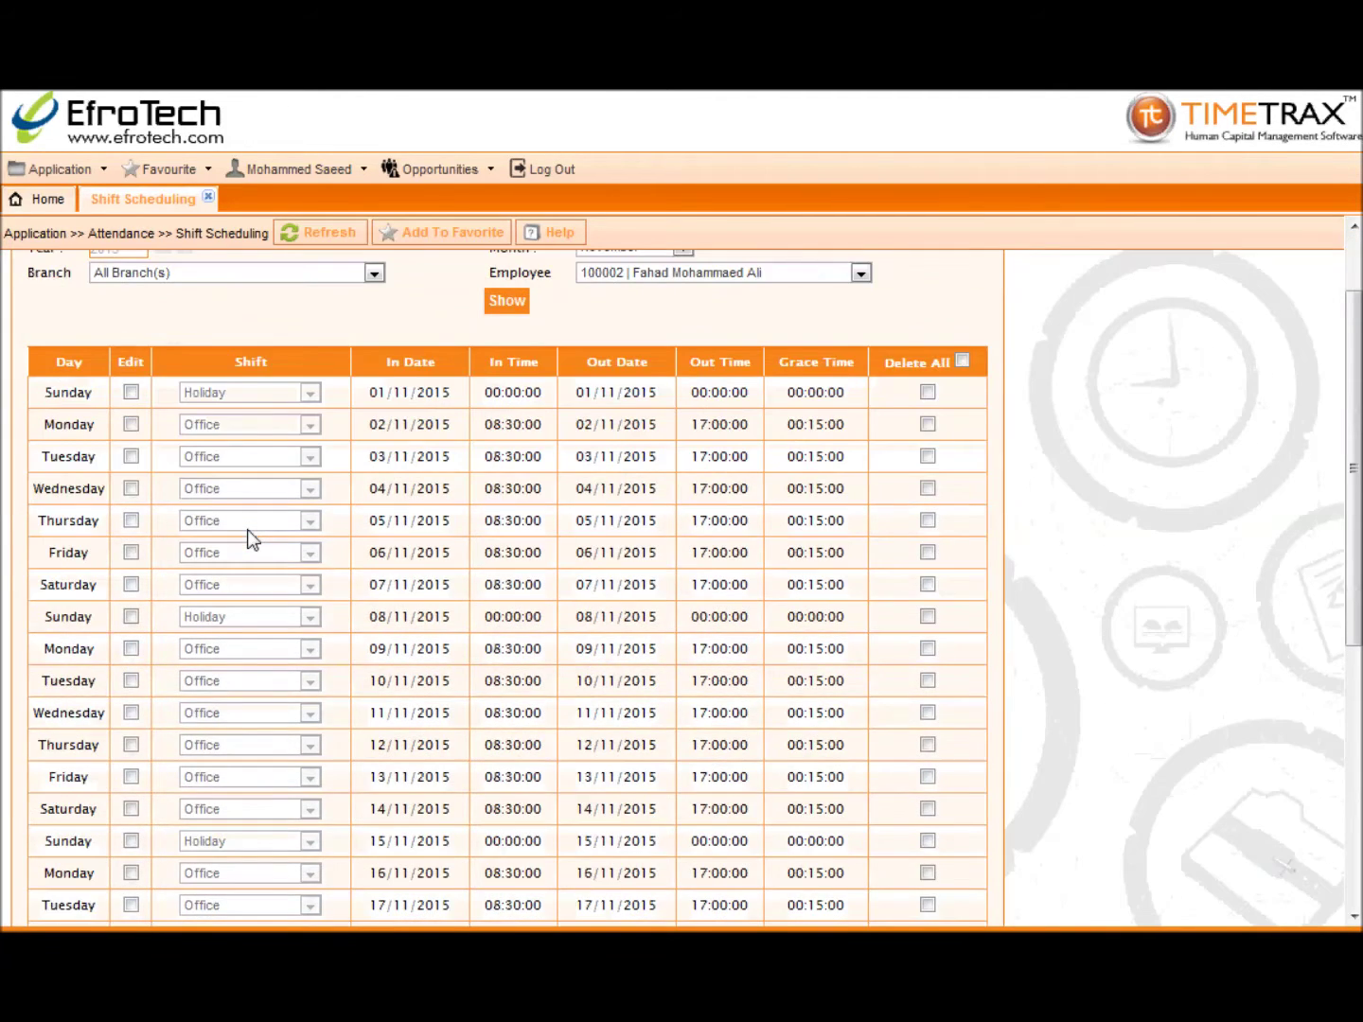
{"action": "left_click", "coordinate": [131, 423]}
{"action": "left_click", "coordinate": [312, 426]}
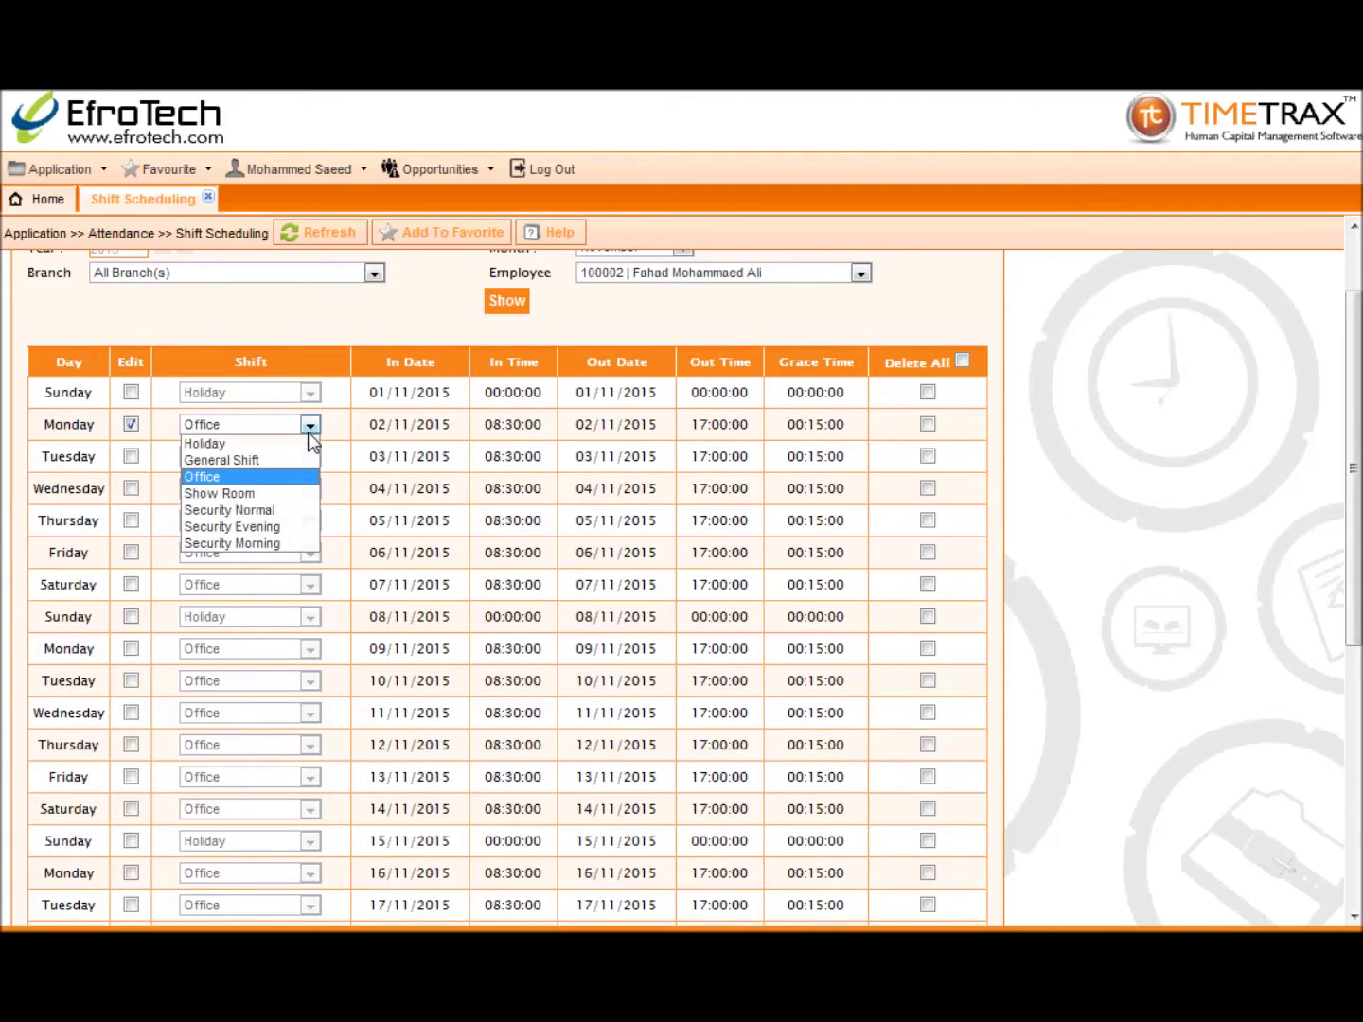
{"action": "left_click", "coordinate": [293, 493]}
{"action": "scroll", "coordinate": [238, 584], "scroll_direction": "down", "scroll_amount": 5}
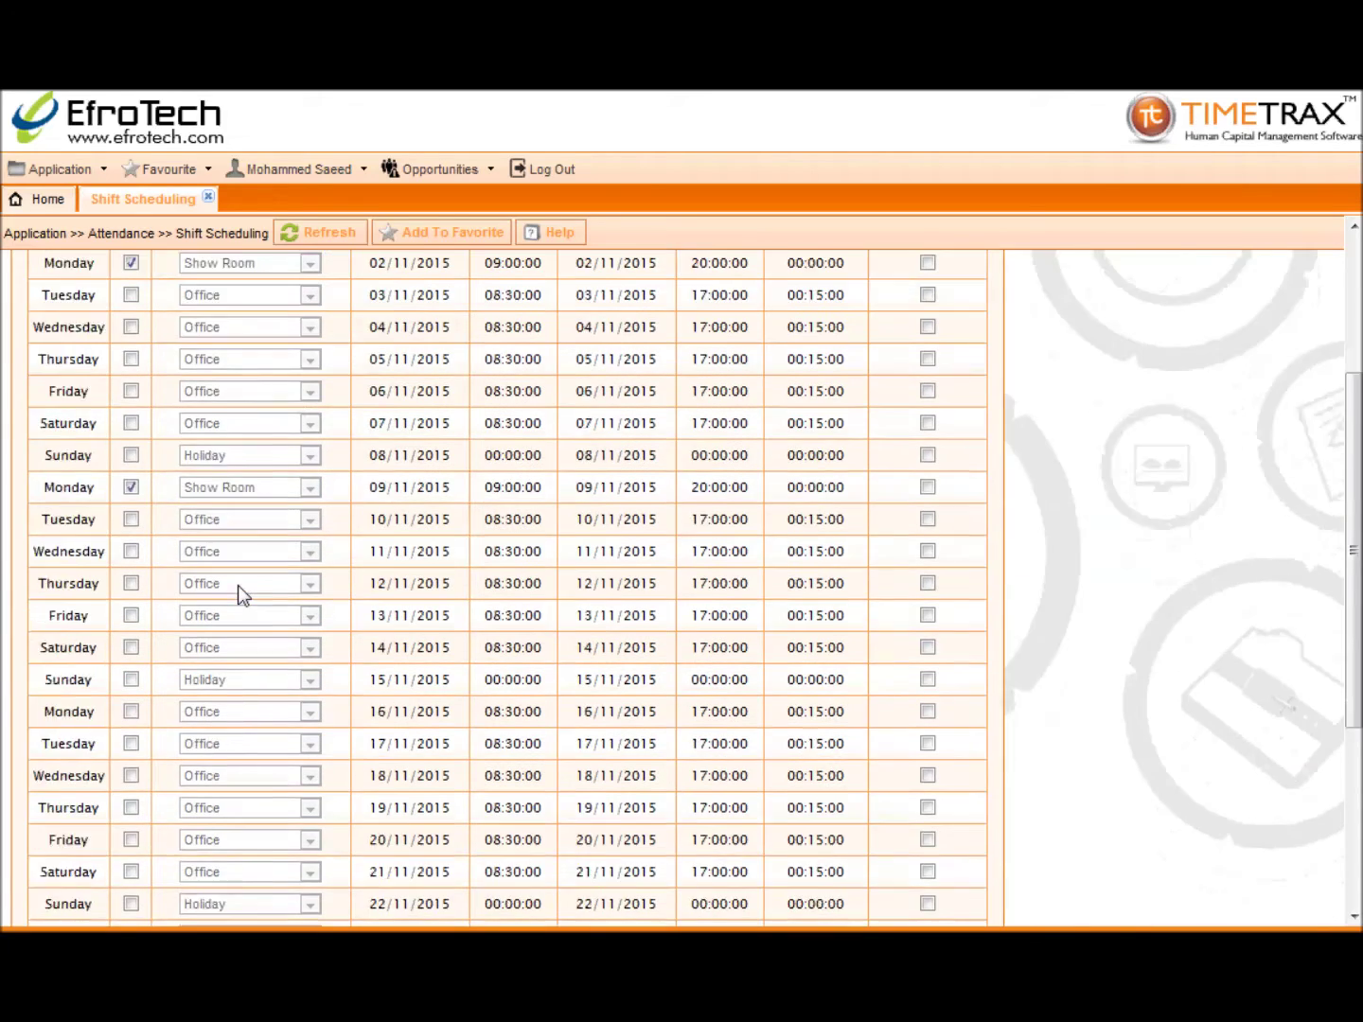
{"action": "left_click", "coordinate": [450, 860]}
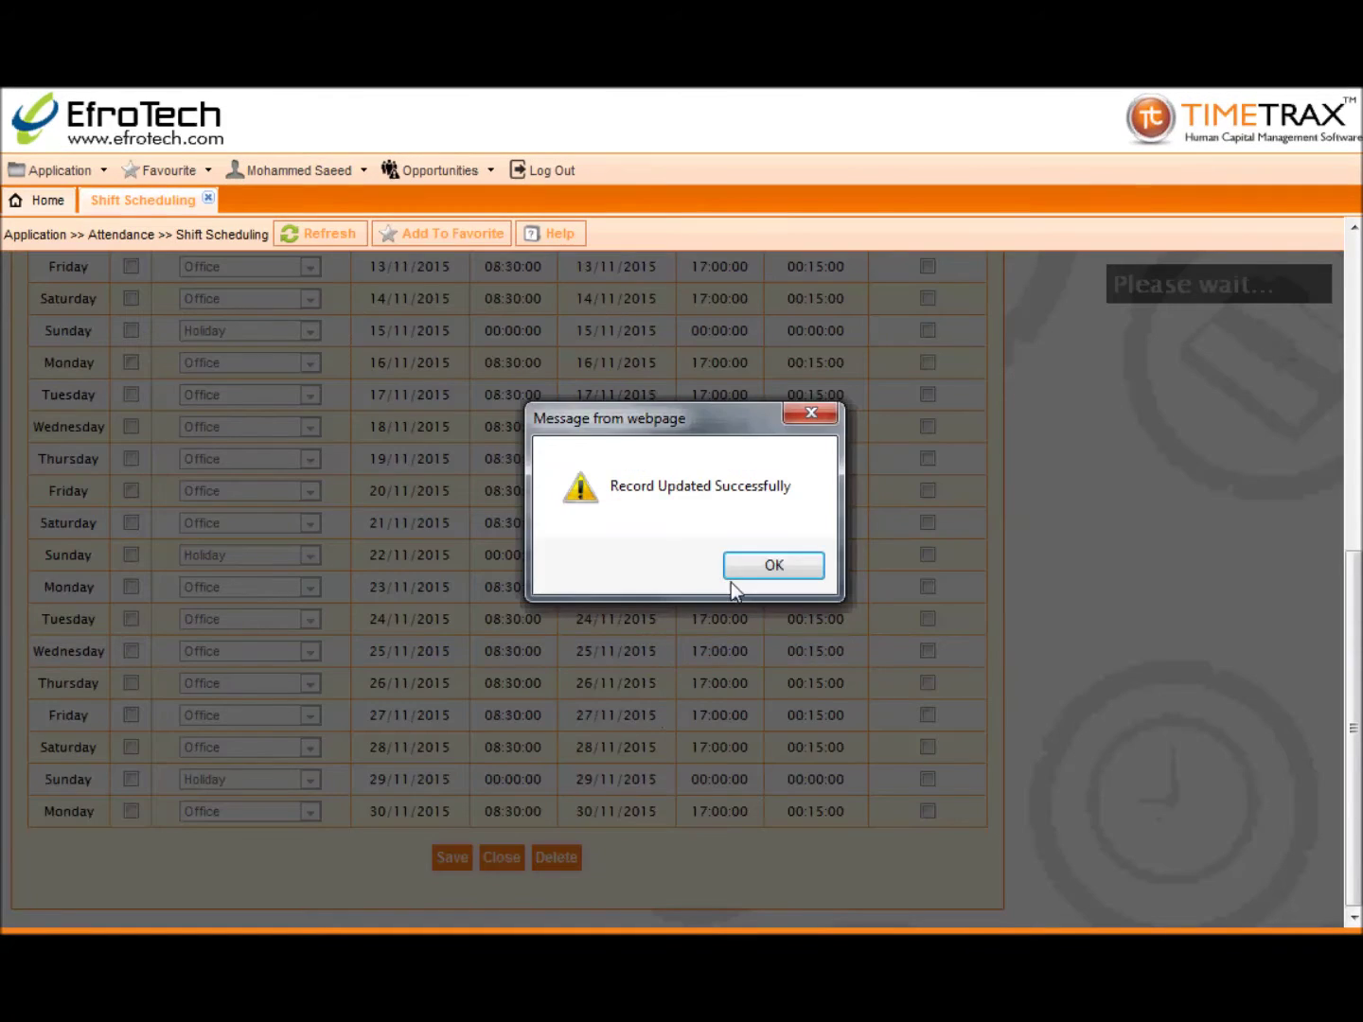
{"action": "left_click", "coordinate": [762, 567]}
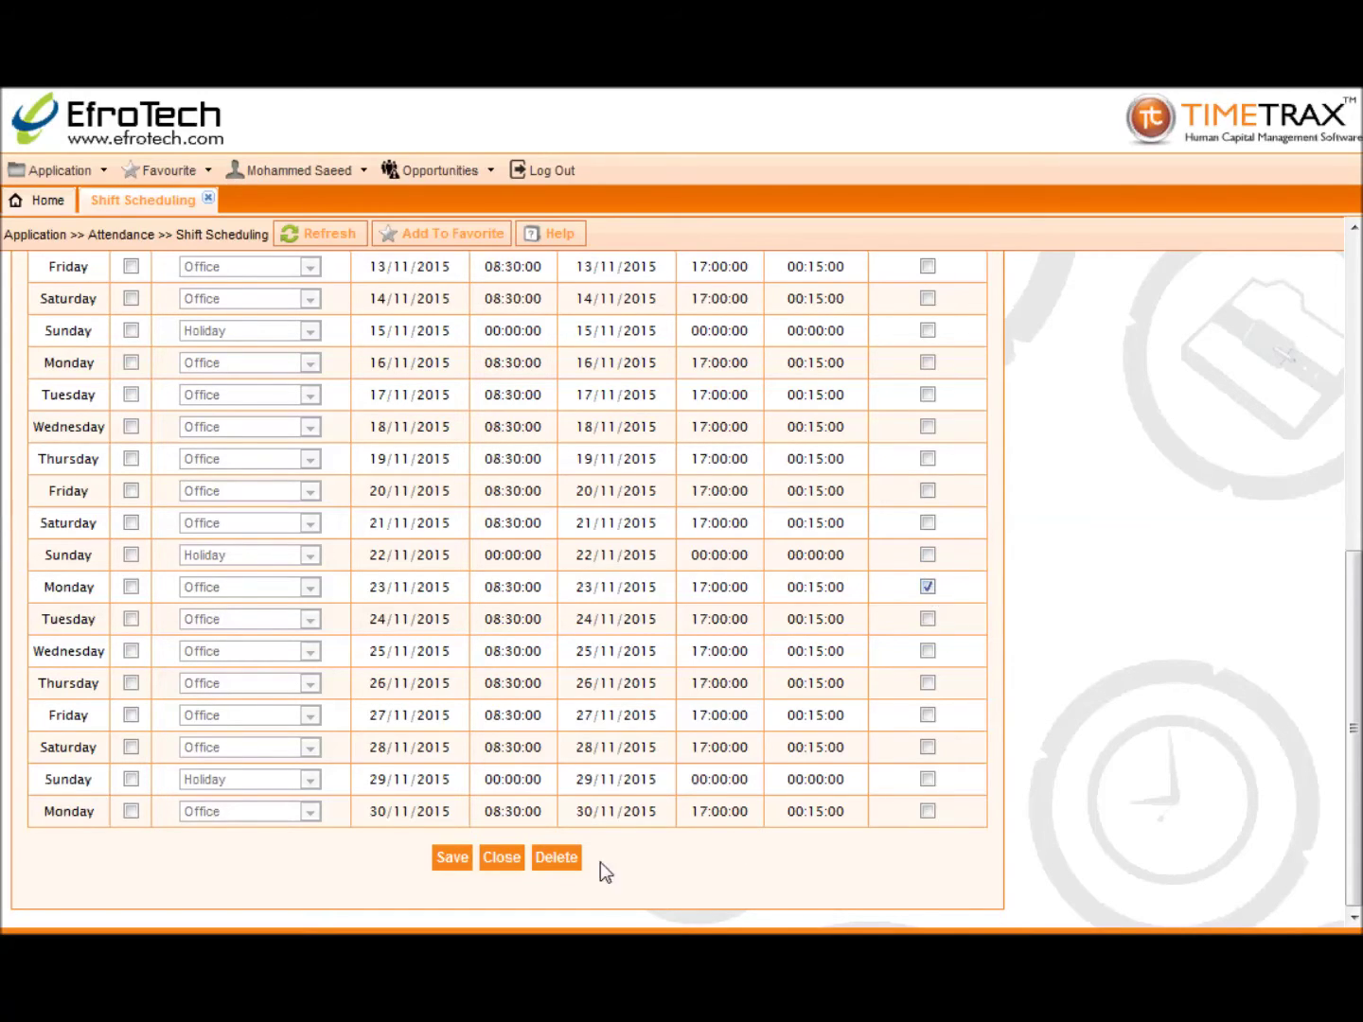
Step: Delete the ticked 23 November entry, confirm both dialogs, and close Shift Scheduling
{"action": "left_click", "coordinate": [573, 859]}
{"action": "left_click", "coordinate": [662, 568]}
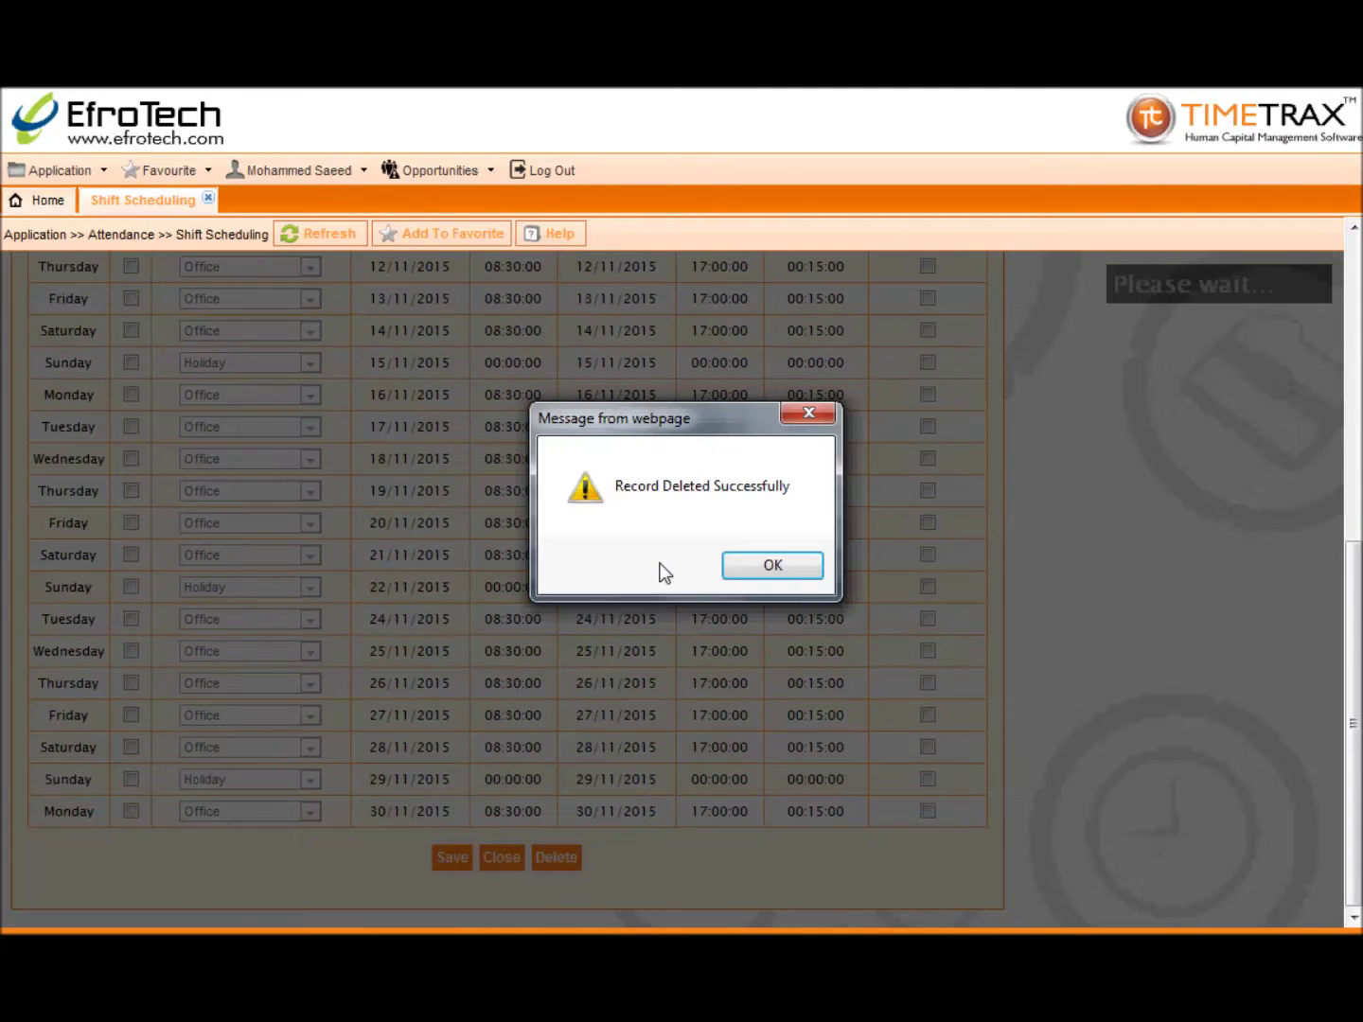
{"action": "left_click", "coordinate": [742, 568]}
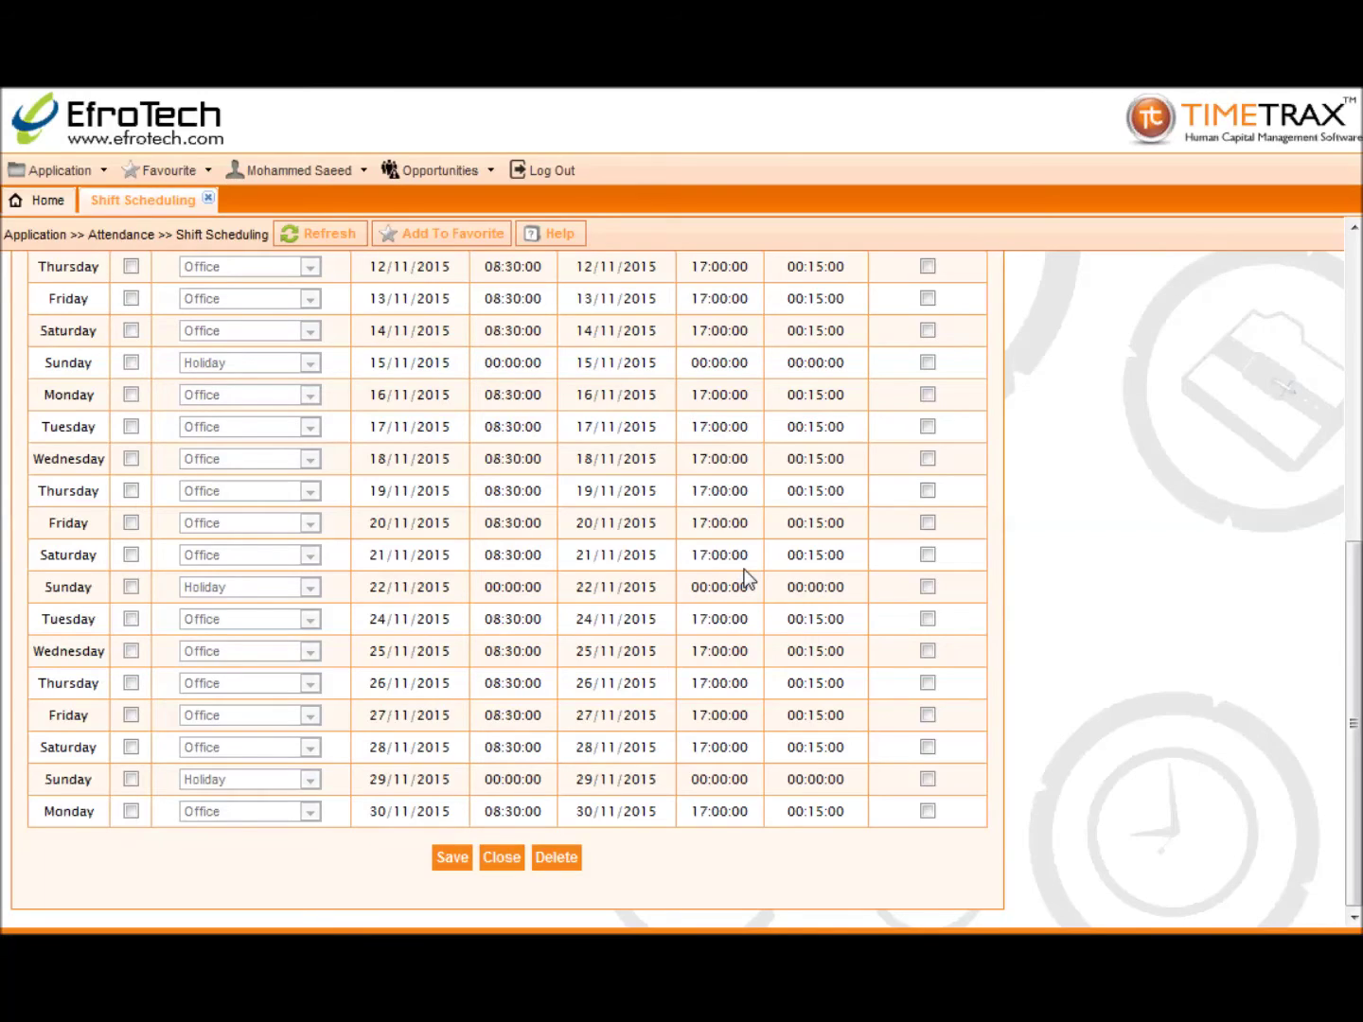
{"action": "left_click", "coordinate": [208, 202]}
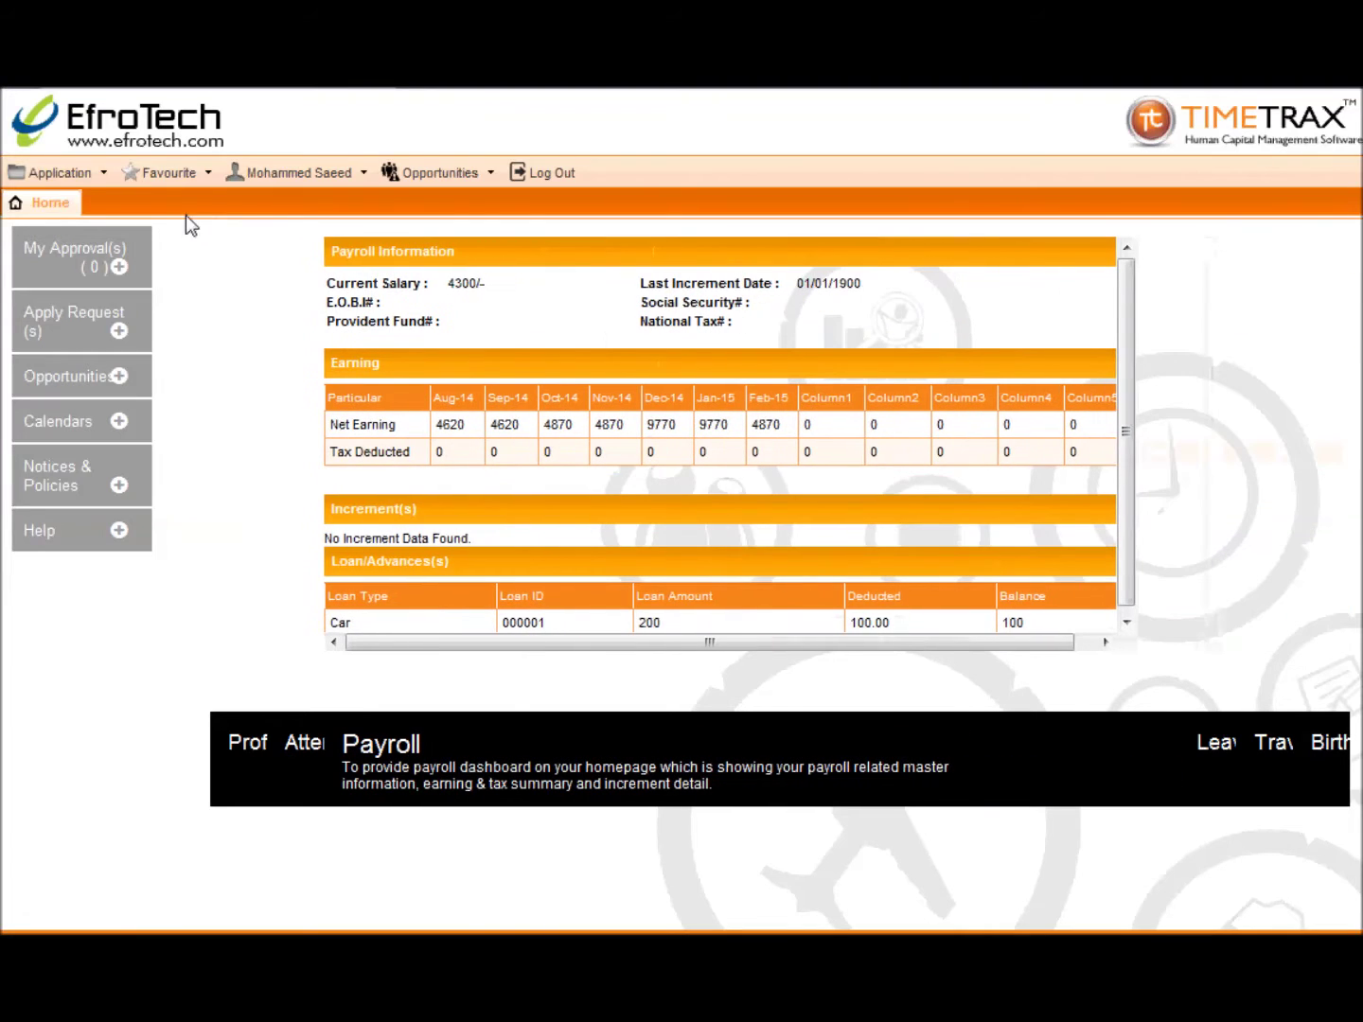
Step: From the Upload Roster page, download TemplateRosterUpload.xls and open it in Excel
{"action": "left_click", "coordinate": [59, 176]}
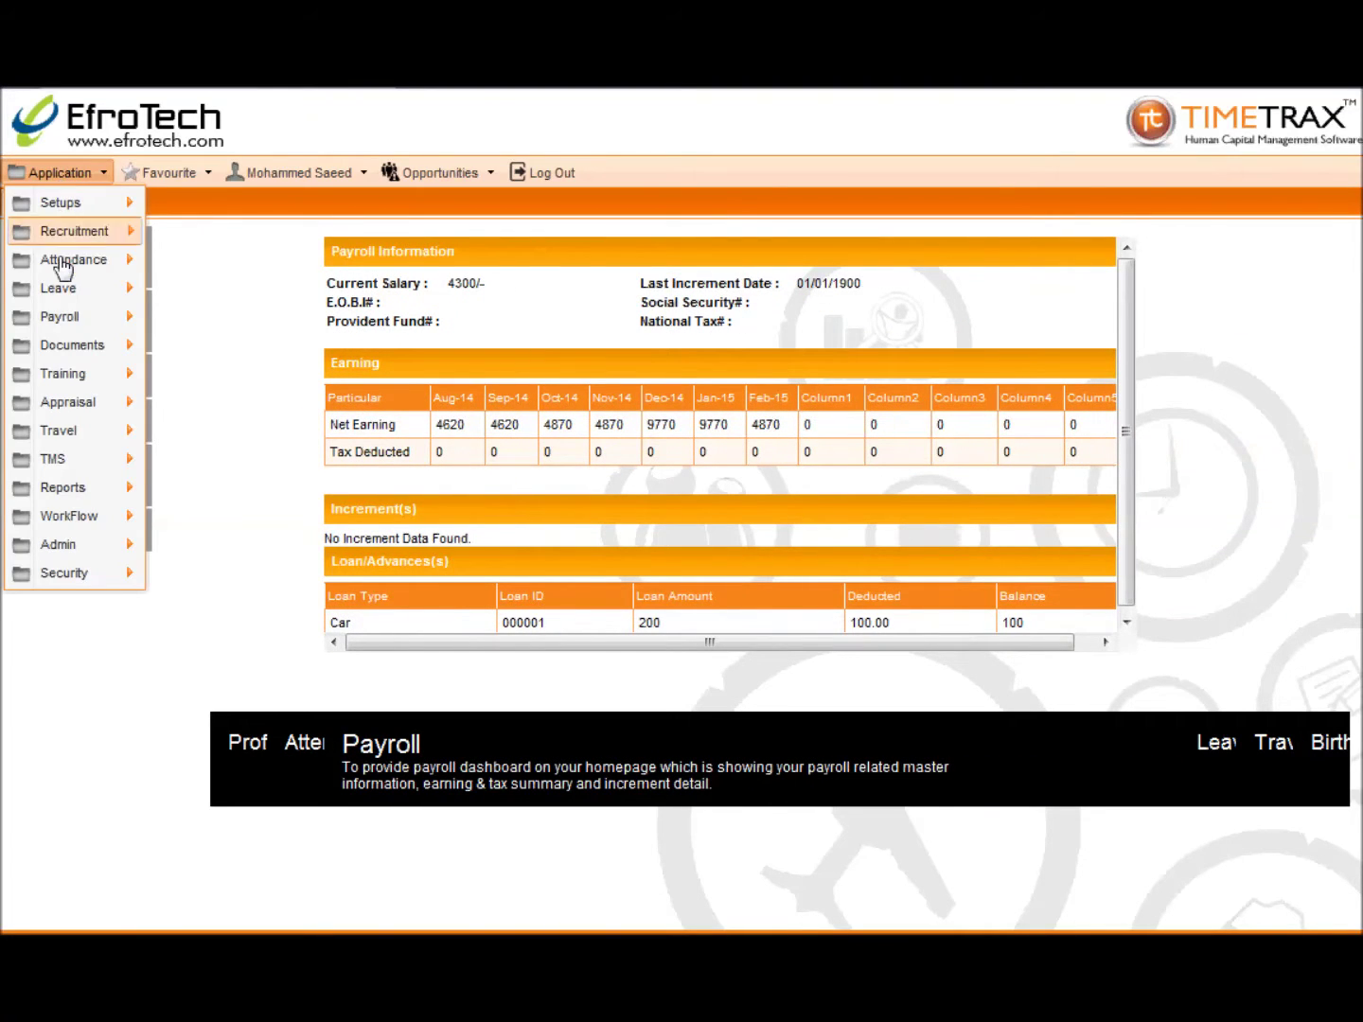
{"action": "mouse_move", "coordinate": [63, 268]}
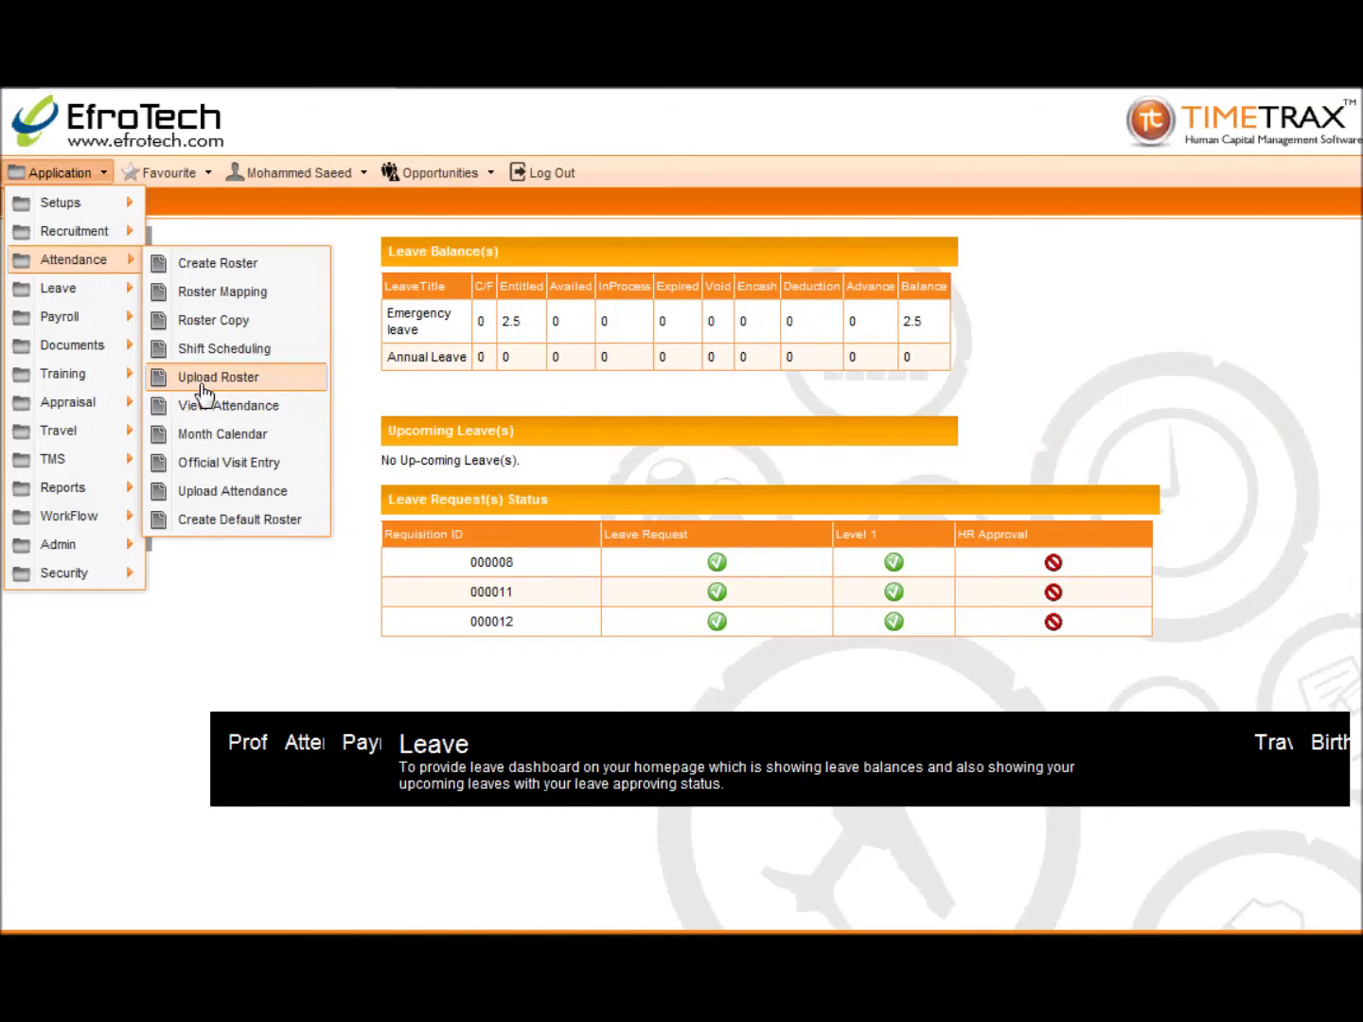
{"action": "left_click", "coordinate": [217, 380]}
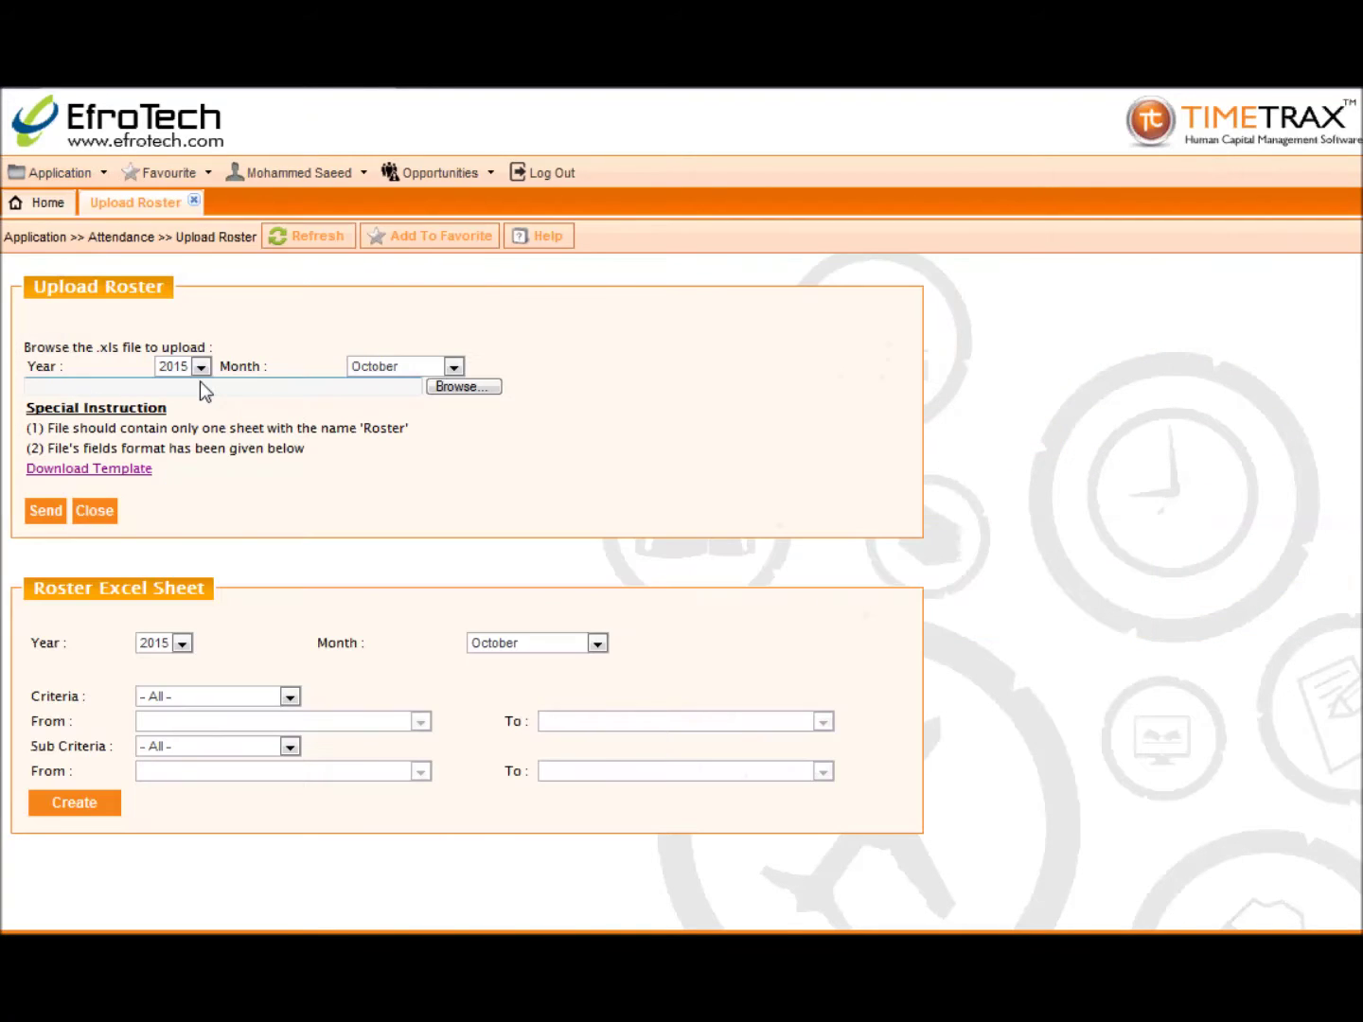
{"action": "left_click", "coordinate": [137, 468]}
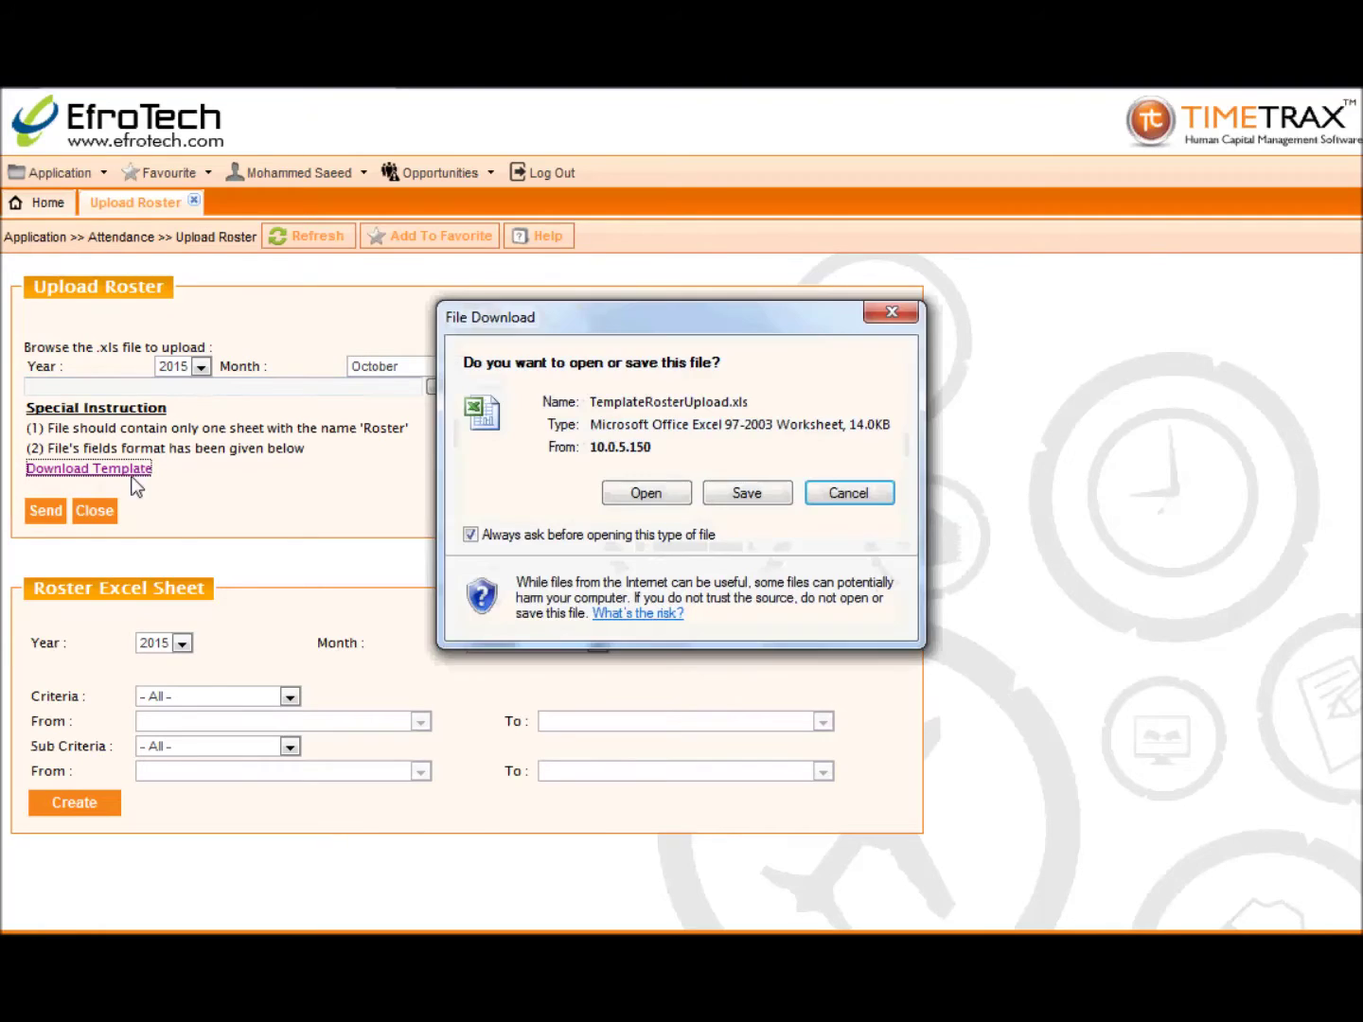
{"action": "left_click", "coordinate": [655, 492]}
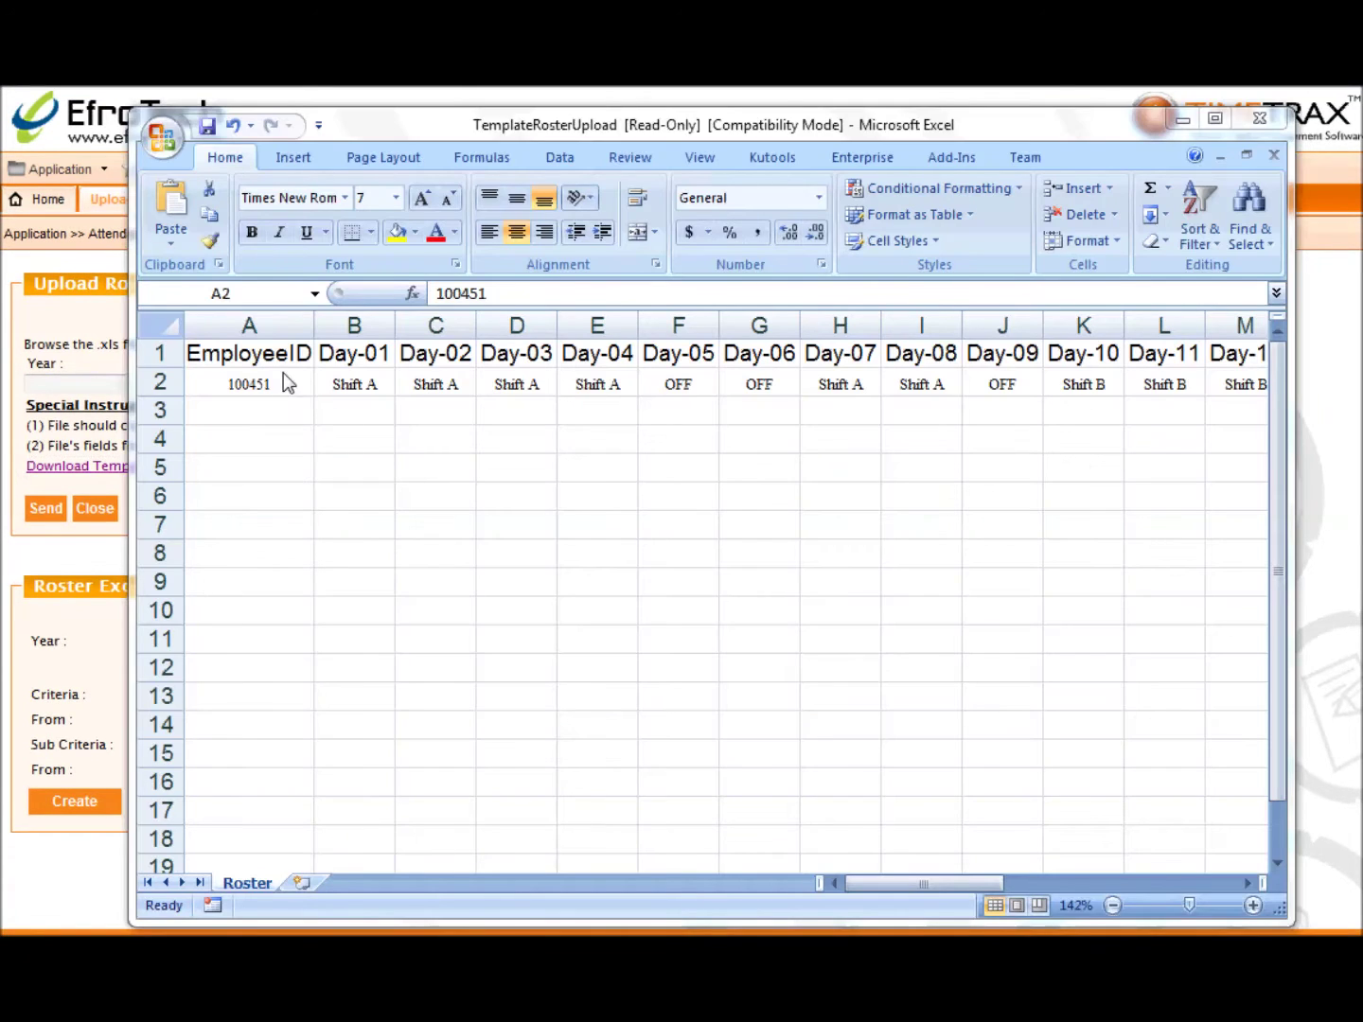
Step: Set employee ID 100001 in A2 with Office for Day-01 through Day-03
{"action": "double_click", "coordinate": [283, 375]}
{"action": "key", "text": "BackSpace"}
{"action": "key", "text": "BackSpace"}
{"action": "key", "text": "BackSpace"}
{"action": "key", "text": "BackSpace"}
{"action": "key", "text": "BackSpace"}
{"action": "key", "text": "BackSpace"}
{"action": "type", "text": "100001"}
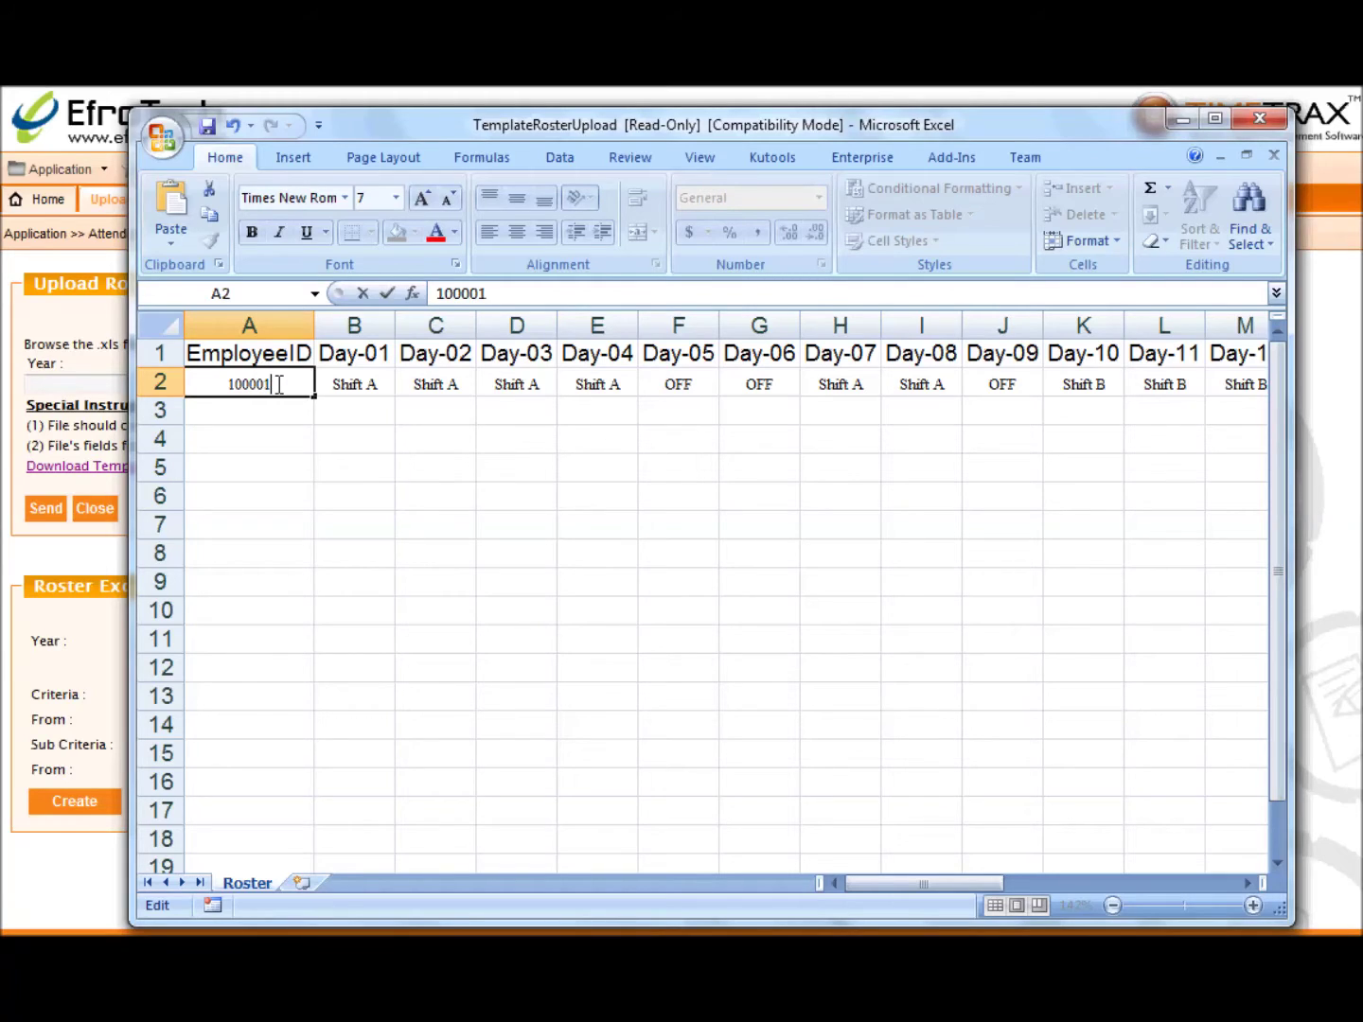
{"action": "left_click", "coordinate": [350, 385]}
{"action": "type", "text": "Office"}
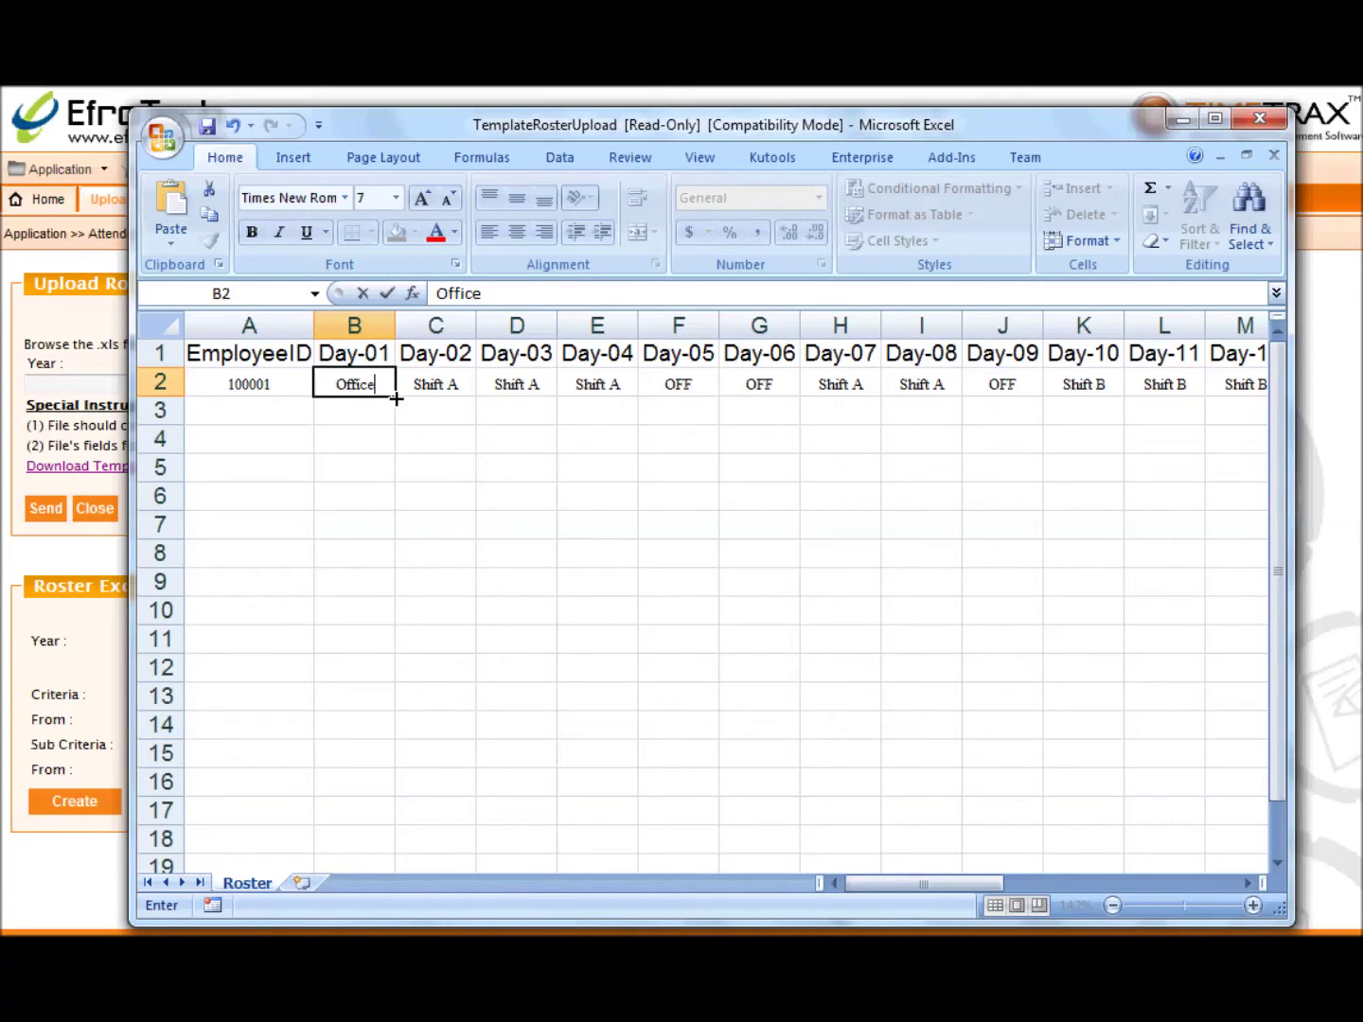
{"action": "left_click_drag", "start_coordinate": [395, 397], "coordinate": [554, 387]}
Step: Enter Show Room for Day-04 and Day-05 and OFF for Day-06, then close the workbook
{"action": "left_click", "coordinate": [616, 379]}
{"action": "type", "text": "Show Room"}
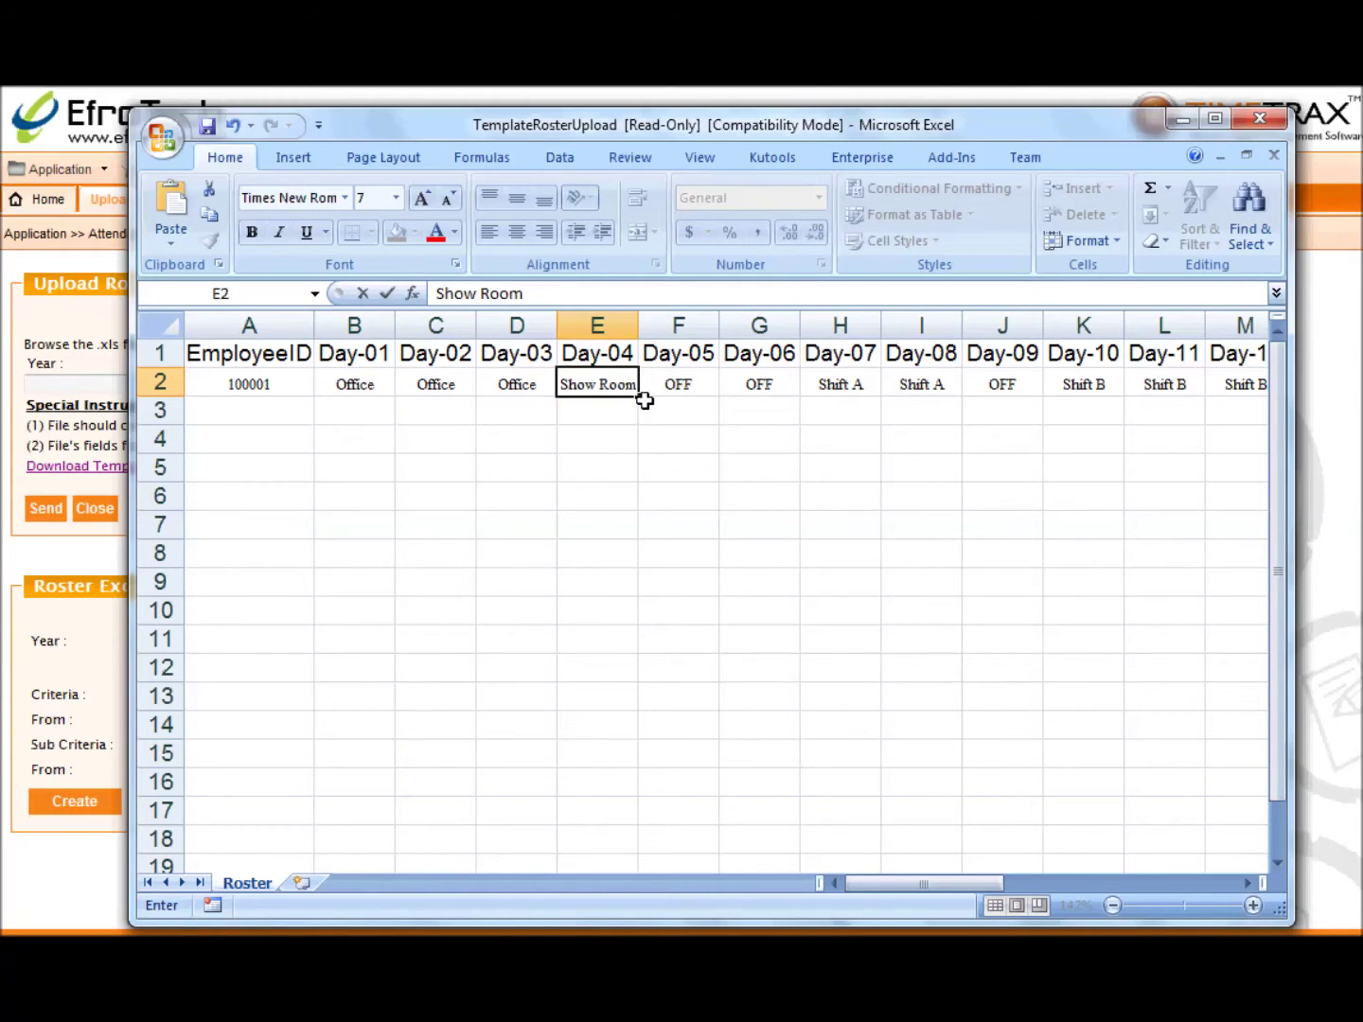
{"action": "left_click_drag", "start_coordinate": [639, 395], "coordinate": [704, 386]}
{"action": "left_click", "coordinate": [759, 381]}
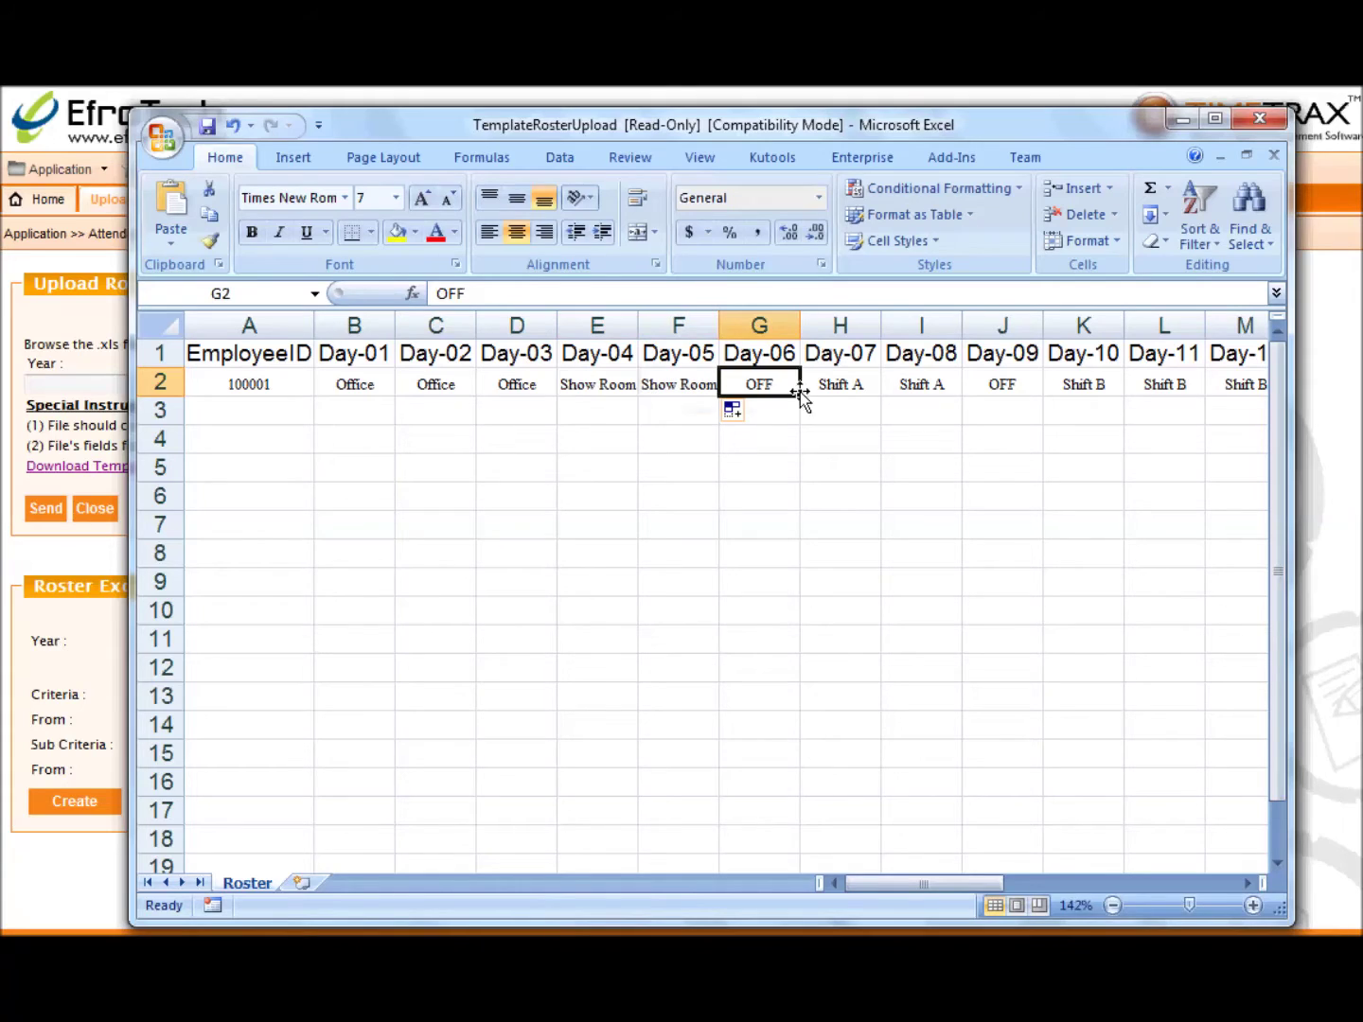
{"action": "type", "text": "OFF"}
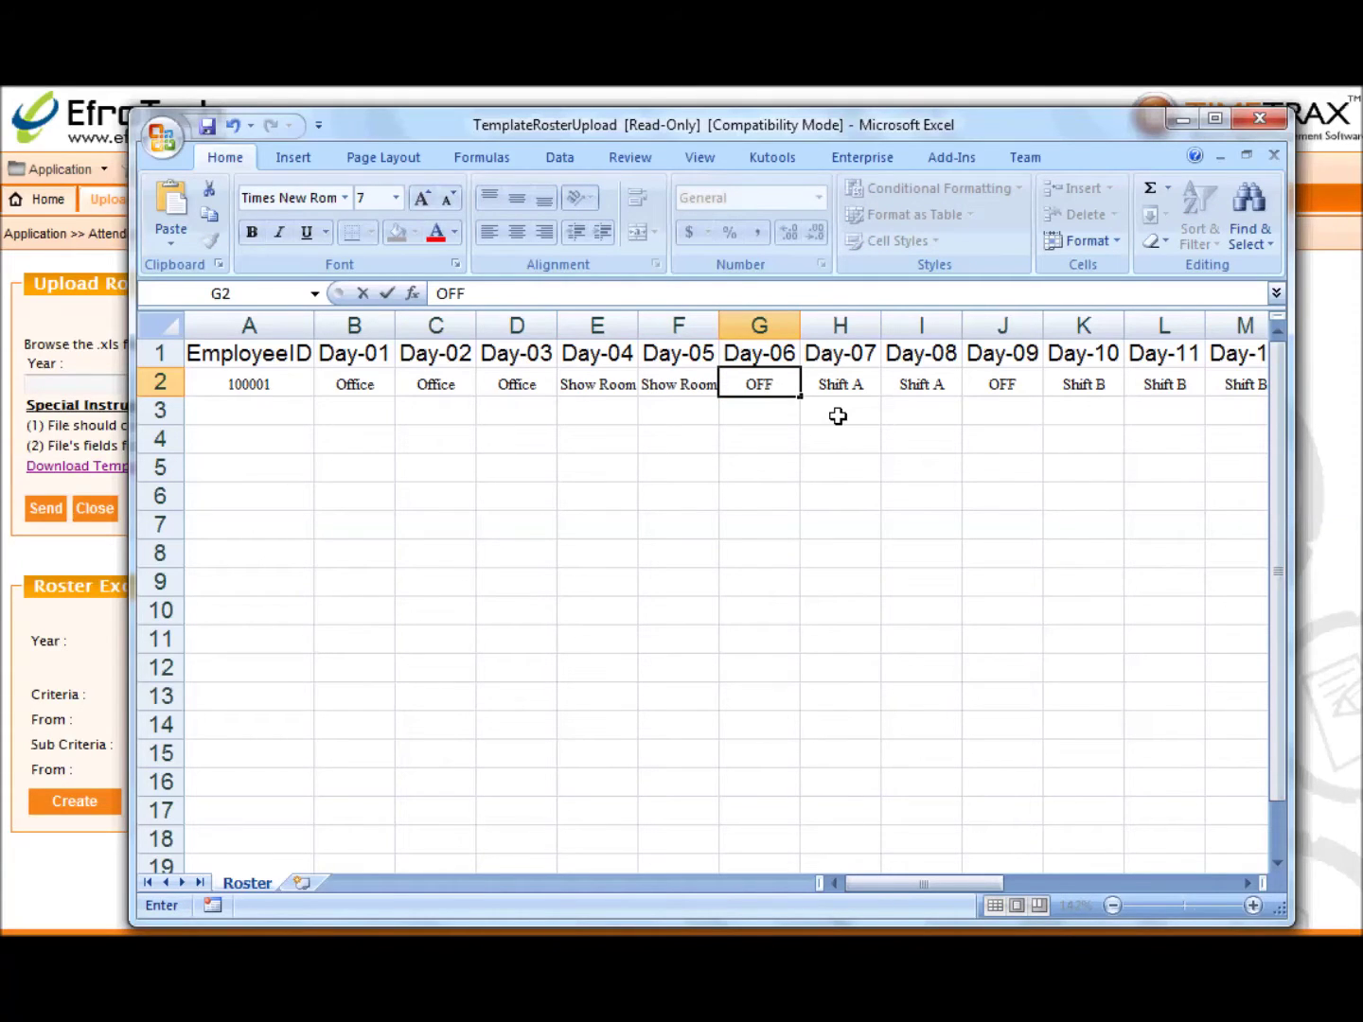
{"action": "left_click", "coordinate": [839, 438]}
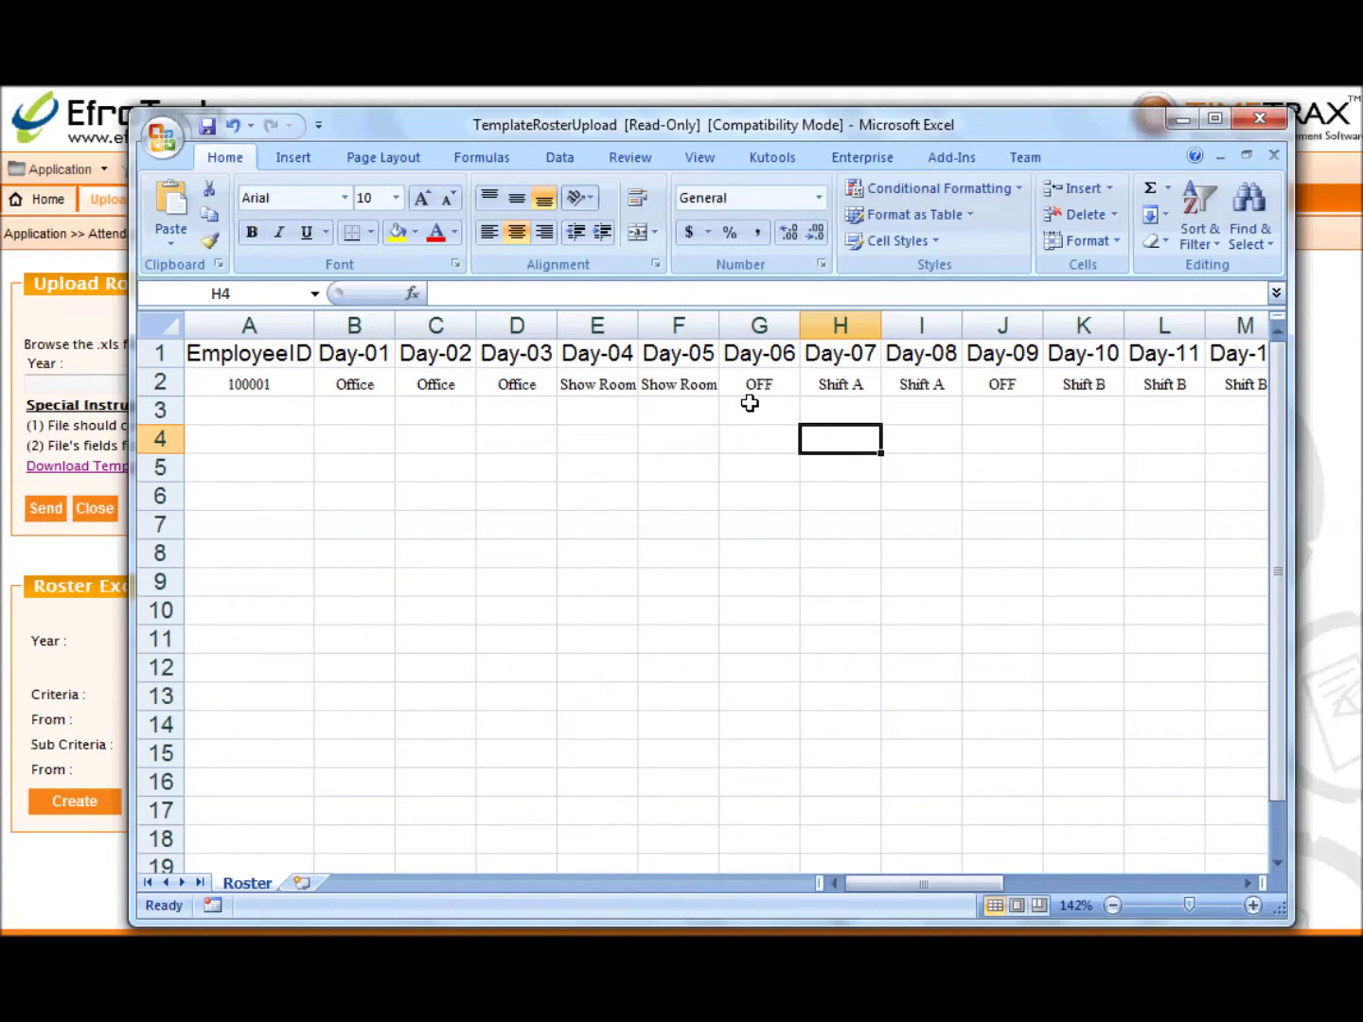
{"action": "left_click_drag", "start_coordinate": [976, 884], "coordinate": [922, 890]}
{"action": "left_click", "coordinate": [1259, 119]}
Step: Discard the template edits, then generate, review and close the October 2015 roster workbook
{"action": "left_click", "coordinate": [696, 546]}
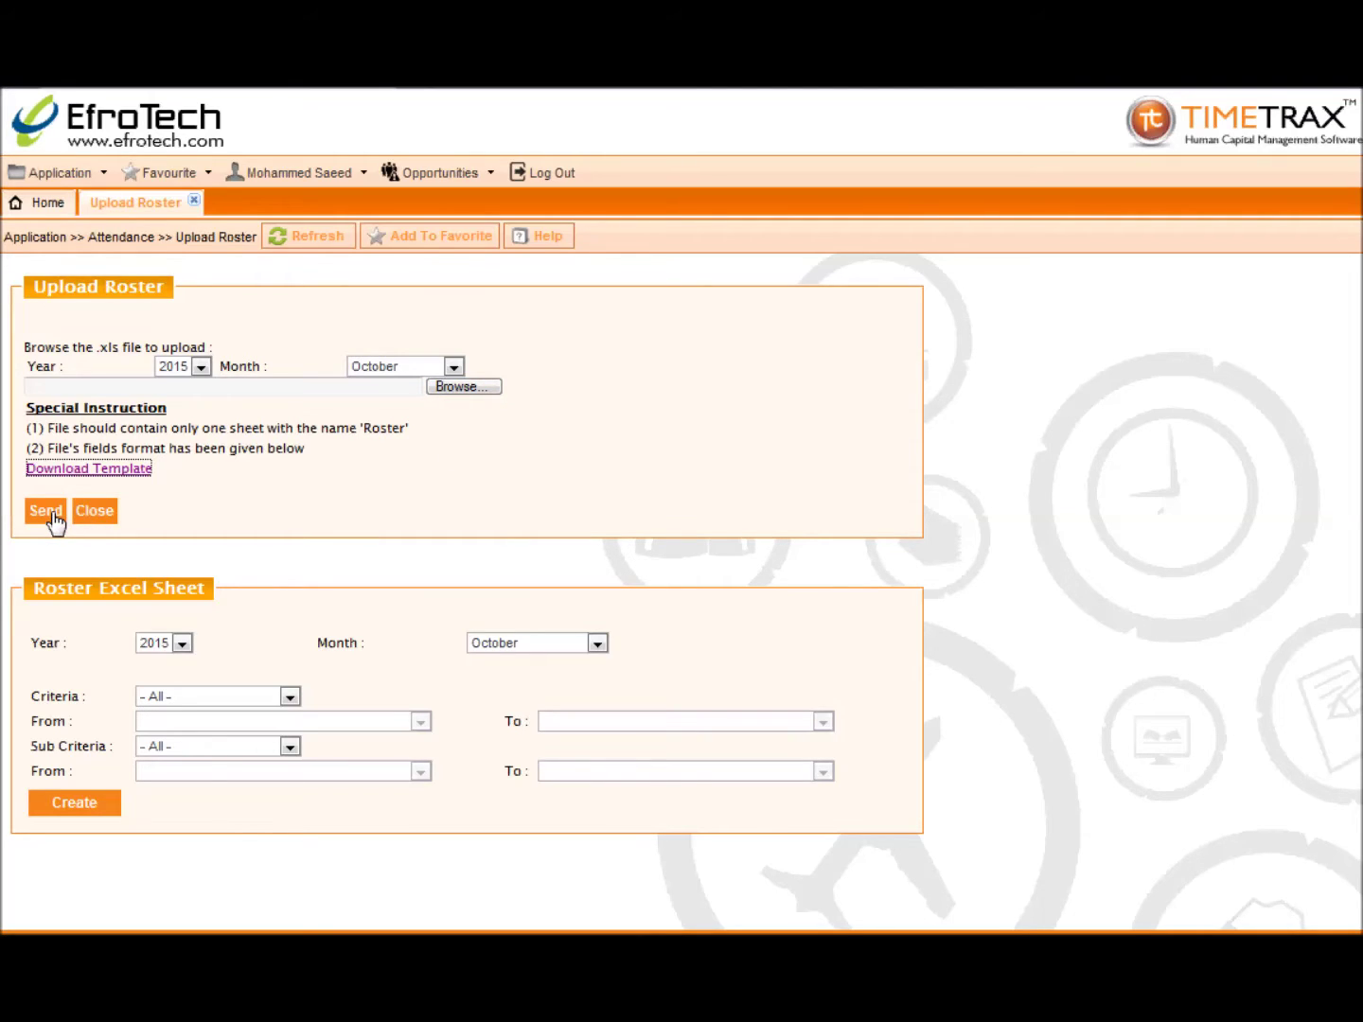
{"action": "left_click", "coordinate": [87, 806]}
{"action": "left_click", "coordinate": [629, 500]}
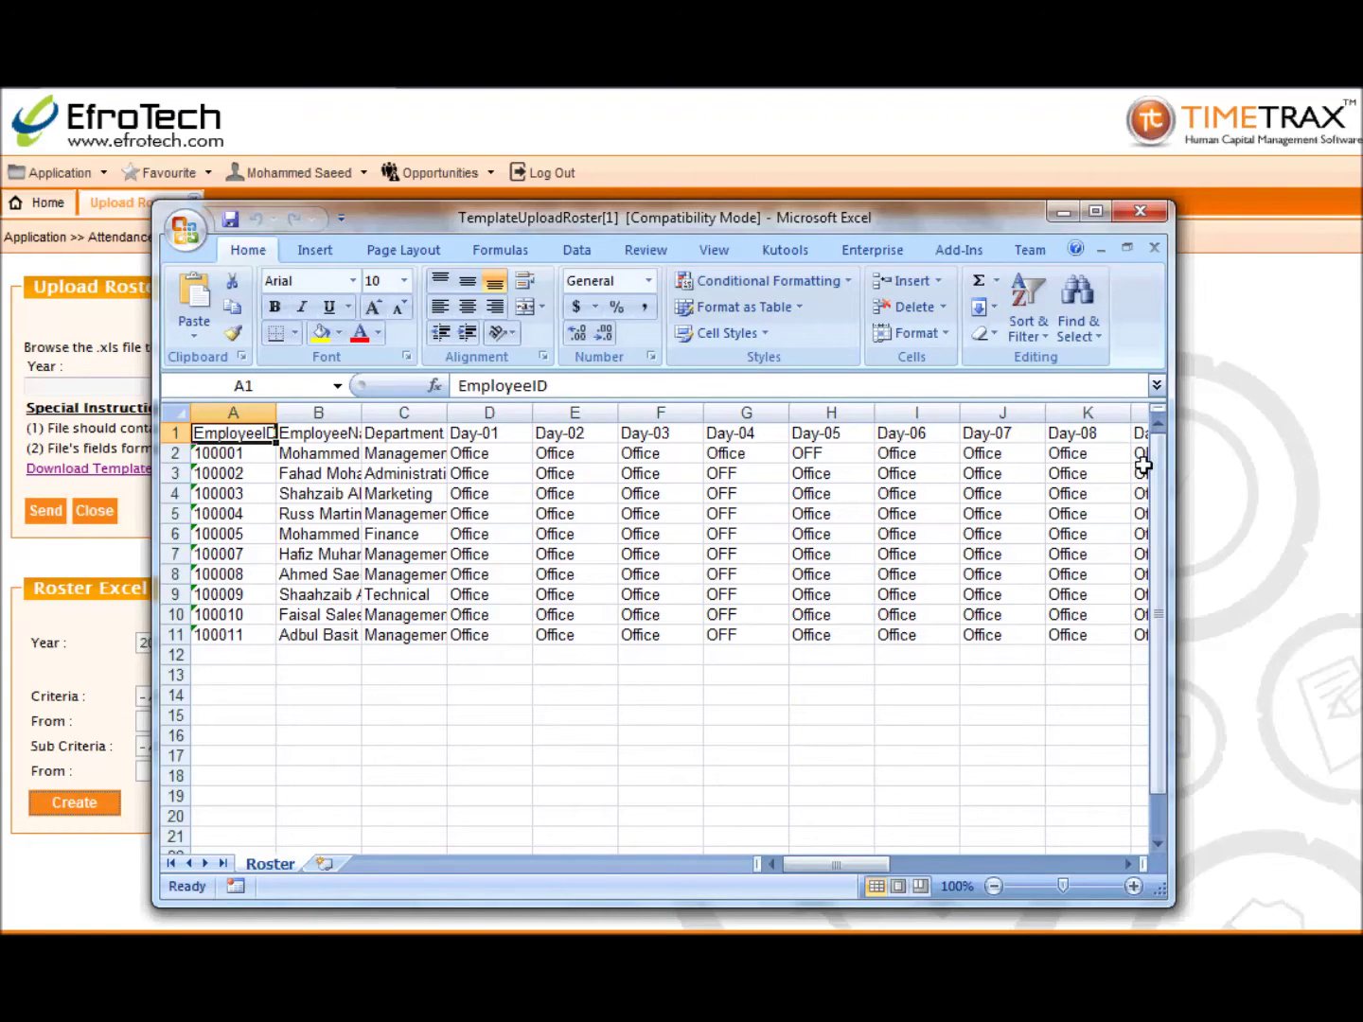
{"action": "left_click_drag", "start_coordinate": [878, 864], "coordinate": [810, 875]}
{"action": "left_click", "coordinate": [1137, 213]}
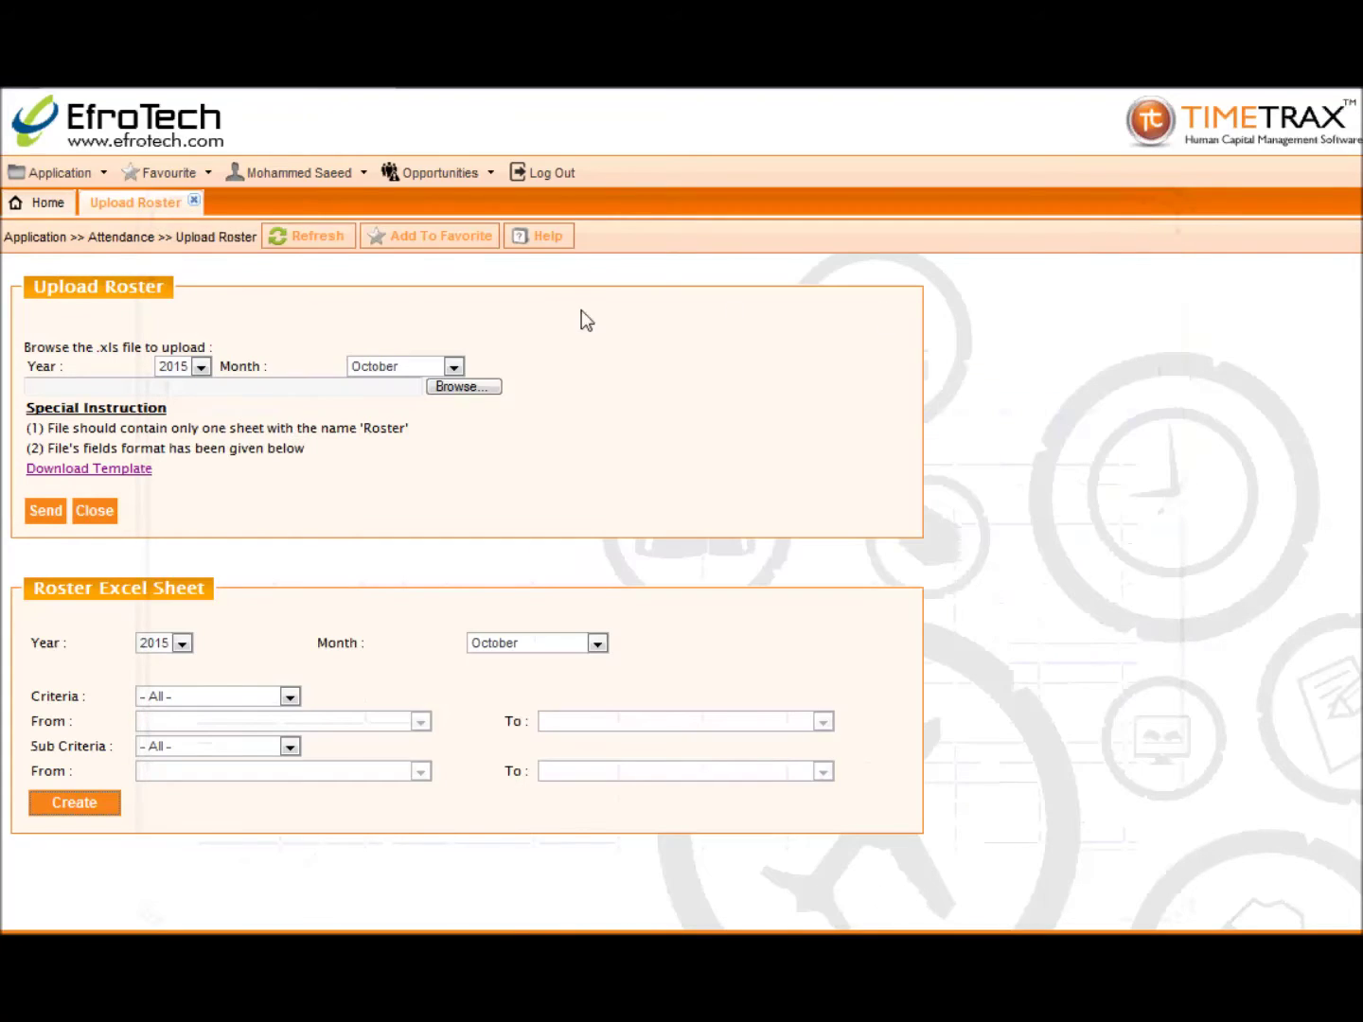
Step: Close Upload Roster and show the Attendance submenu under the Application menu
{"action": "left_click", "coordinate": [194, 201]}
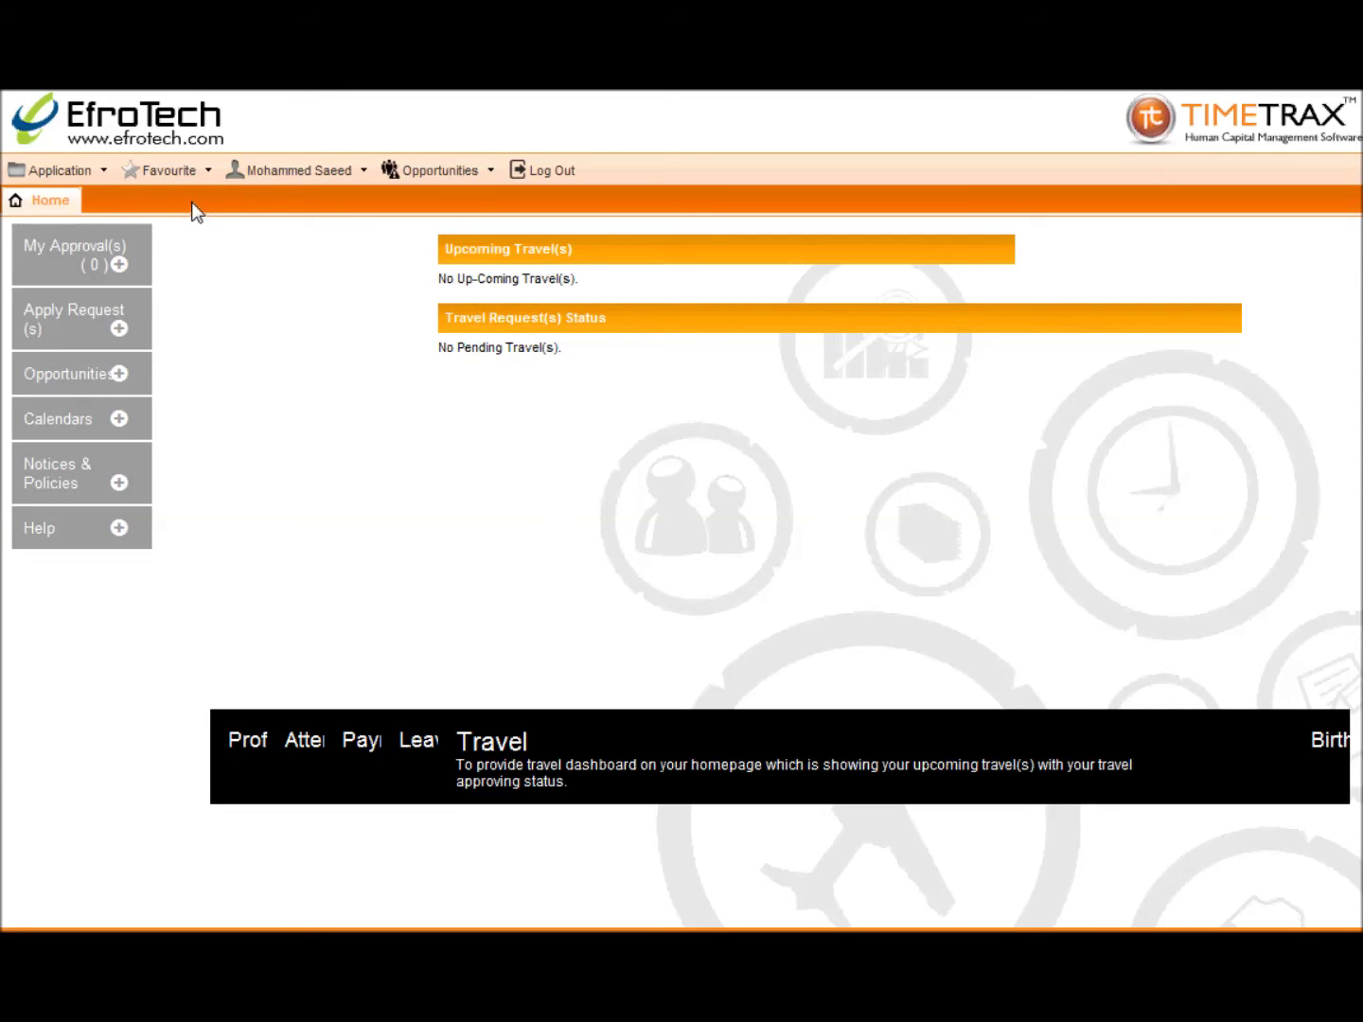
{"action": "left_click", "coordinate": [99, 177]}
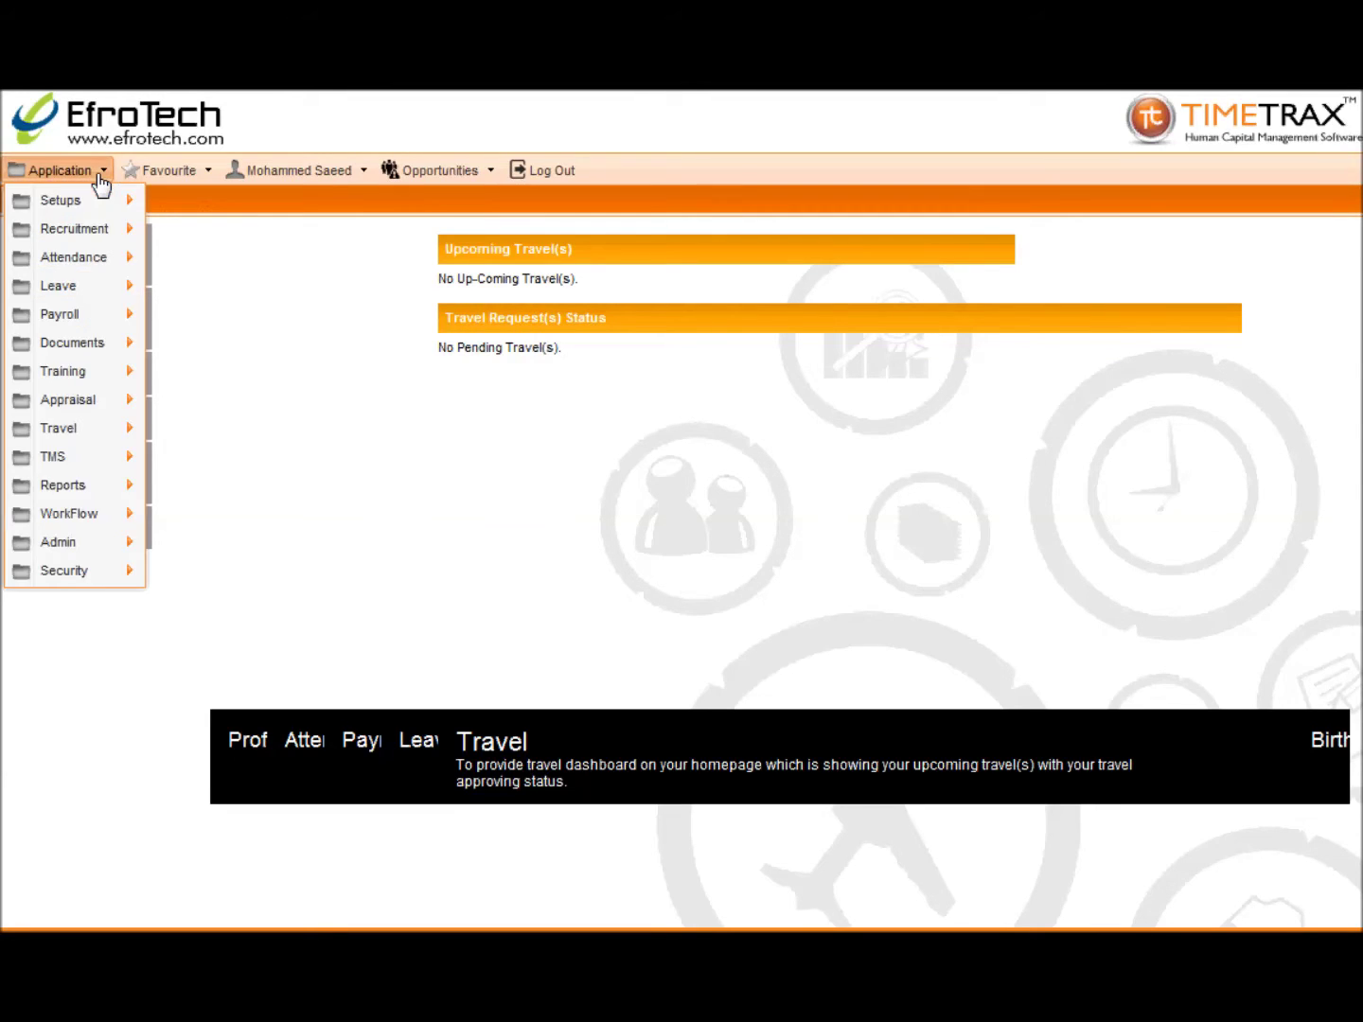
{"action": "mouse_move", "coordinate": [98, 262]}
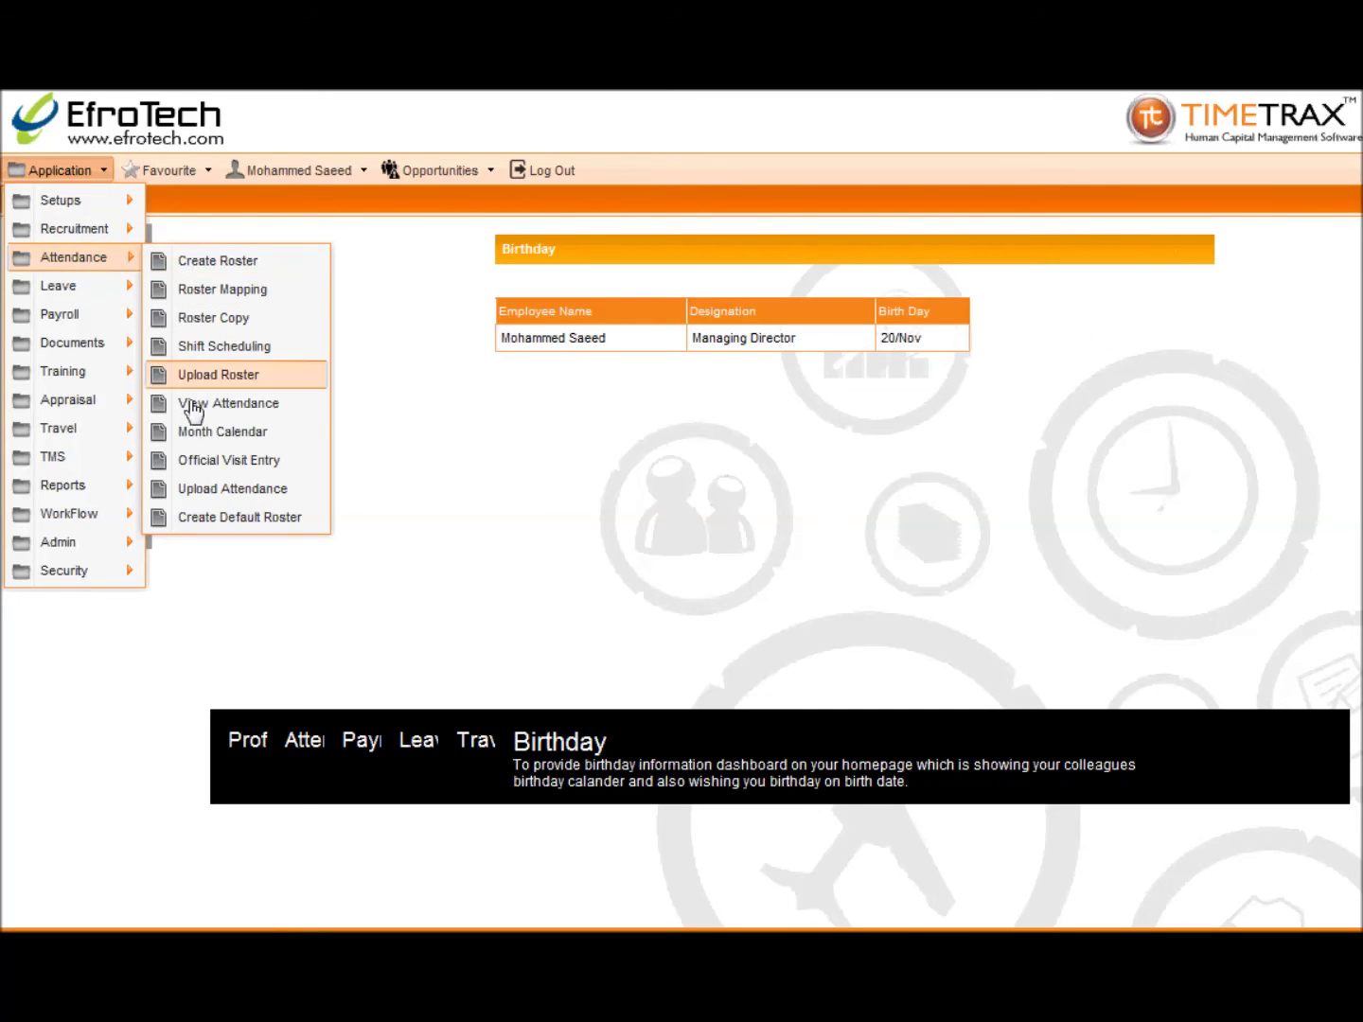
Step: Configure a default roster for 2015, November, criteria Employee, with the last employee selected
{"action": "left_click", "coordinate": [201, 520]}
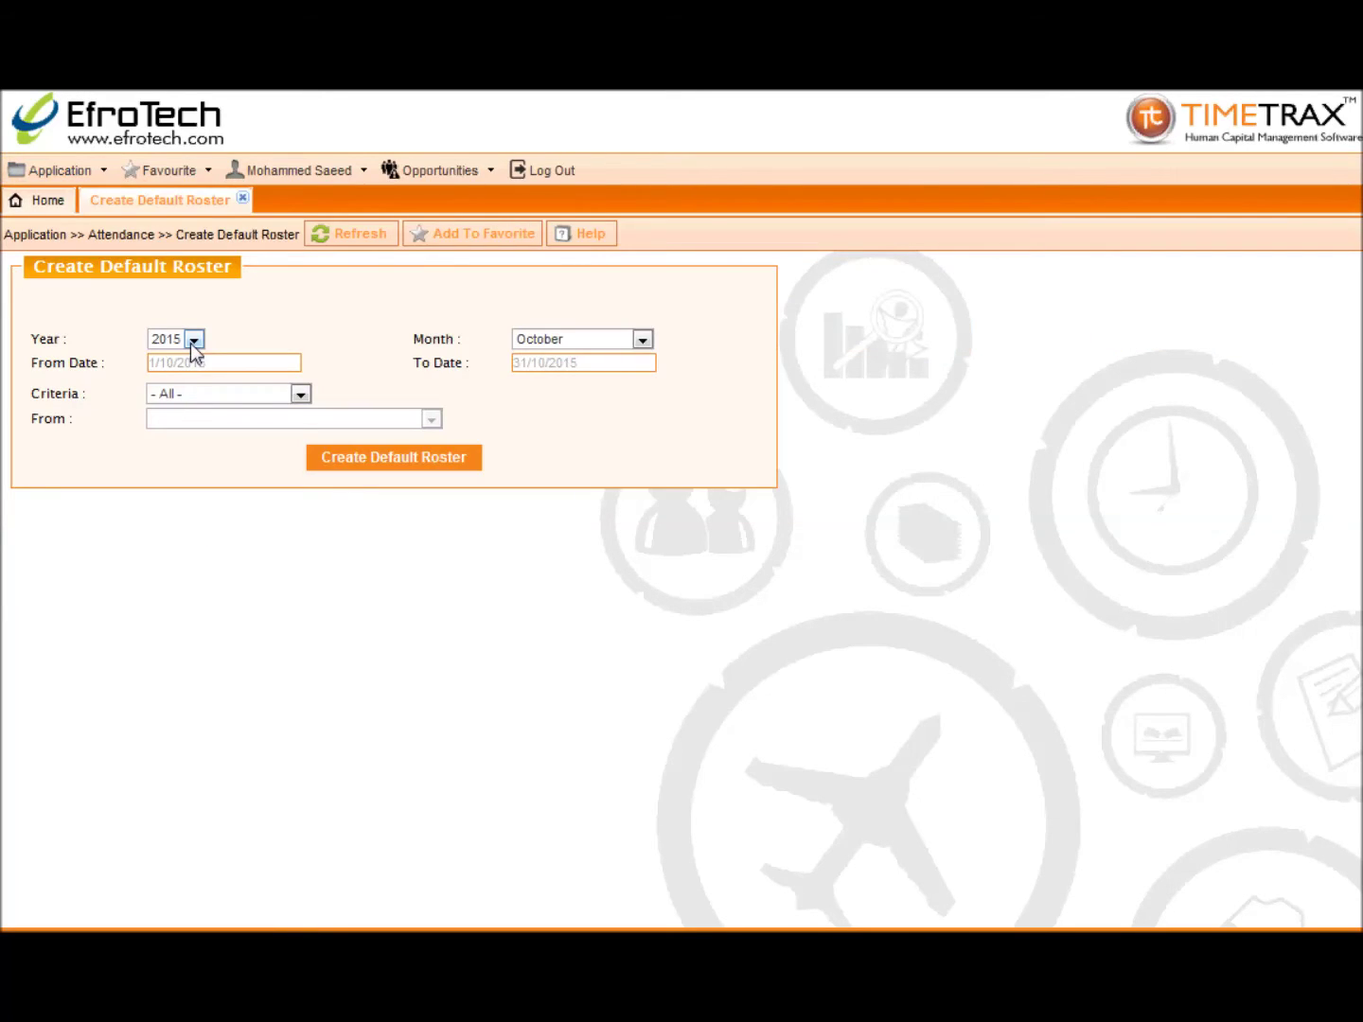
{"action": "left_click", "coordinate": [193, 339]}
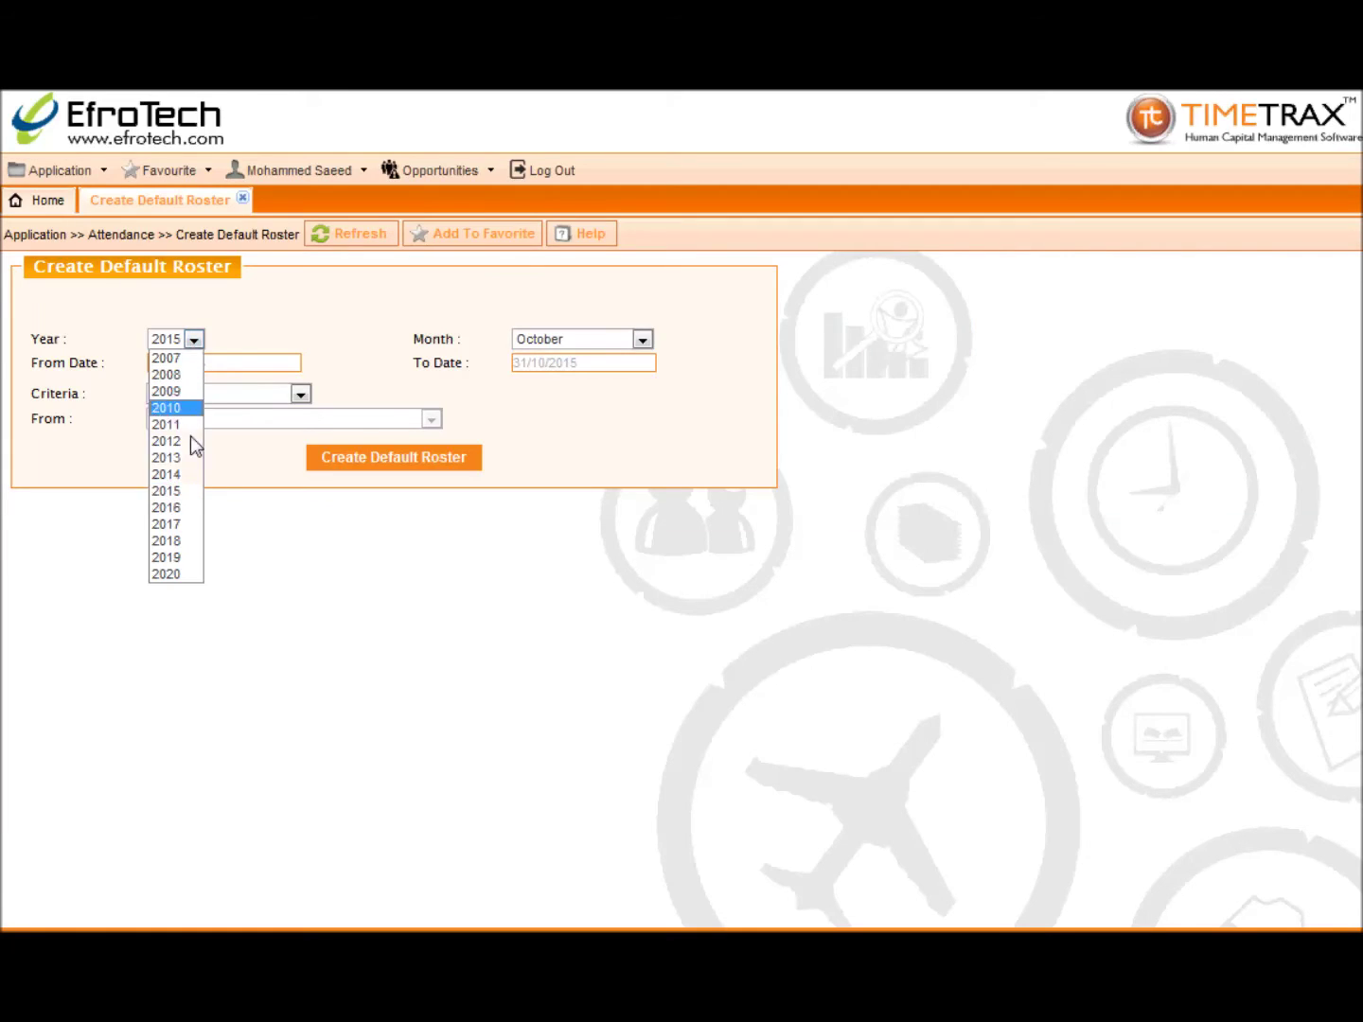
{"action": "left_click", "coordinate": [191, 479]}
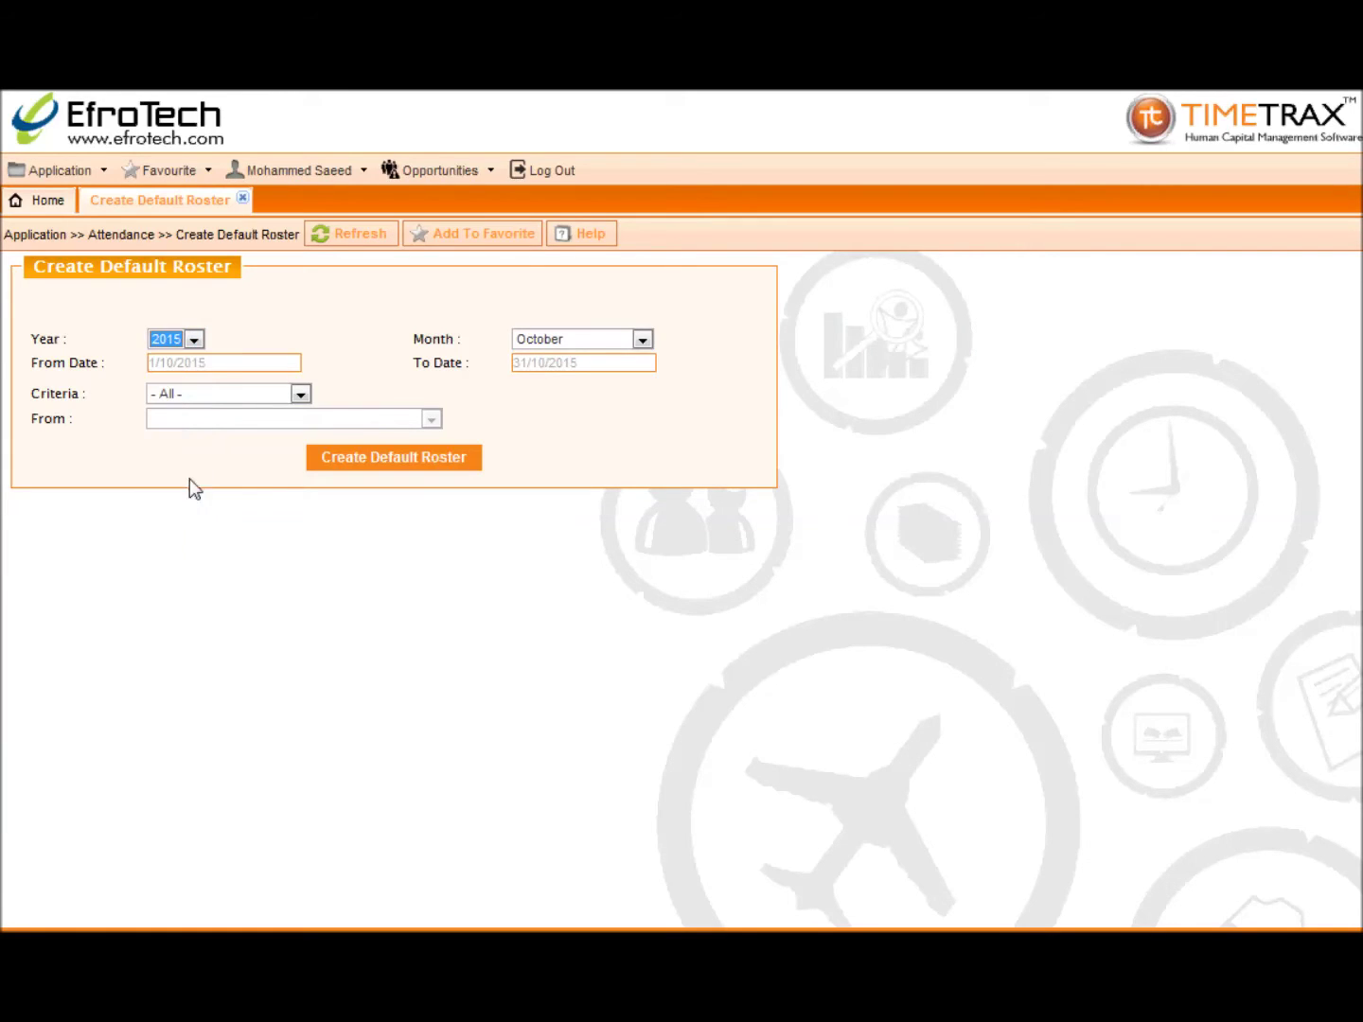
{"action": "left_click", "coordinate": [640, 339]}
{"action": "left_click", "coordinate": [587, 557]}
{"action": "left_click", "coordinate": [301, 394]}
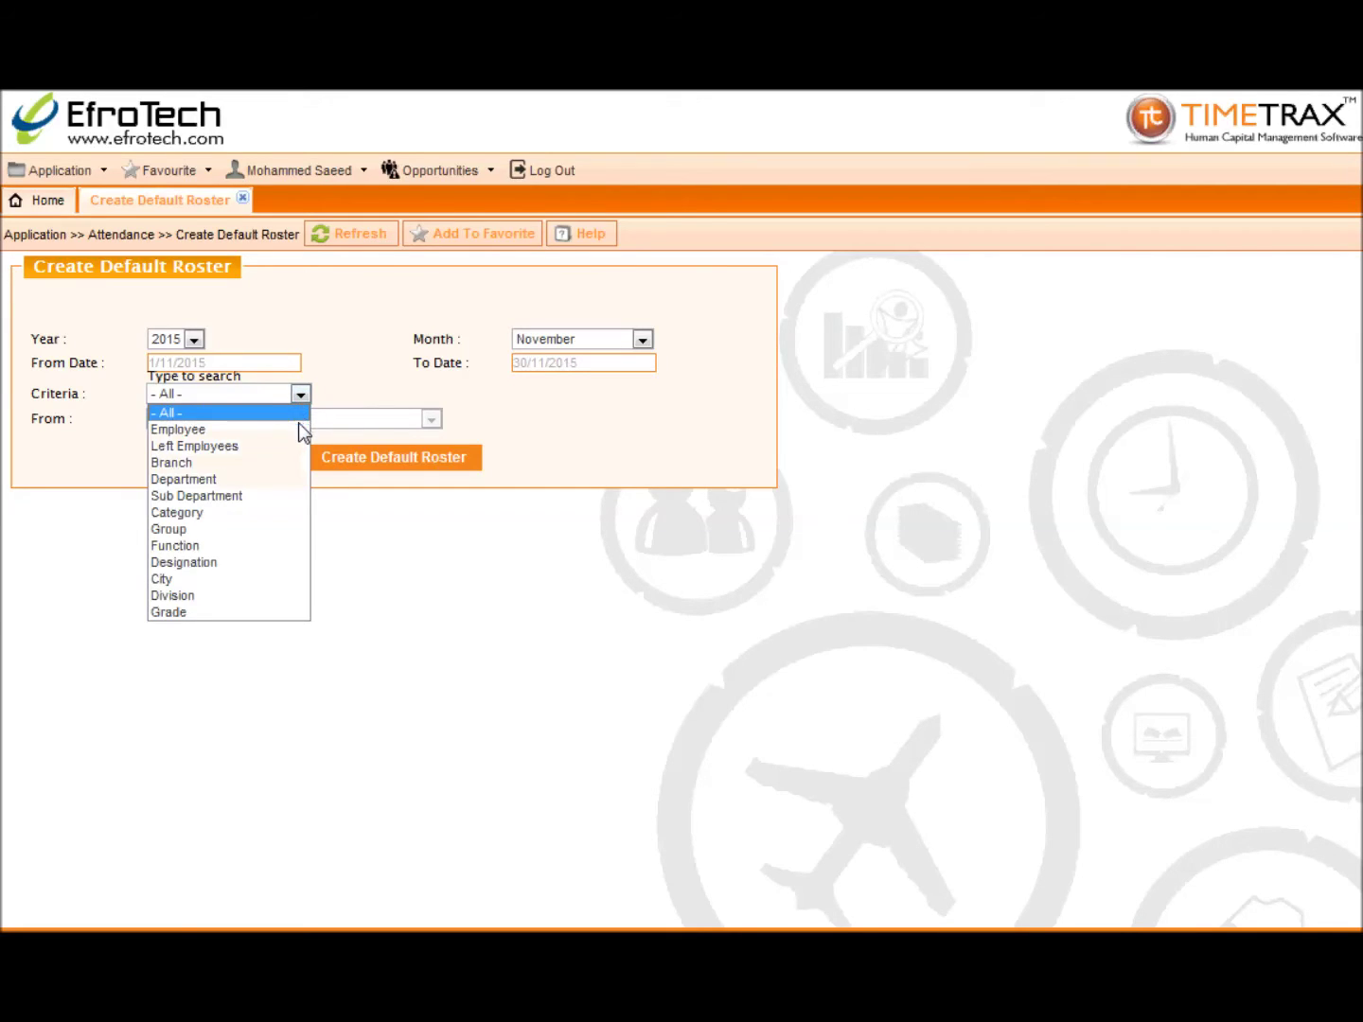
{"action": "left_click", "coordinate": [299, 430]}
{"action": "left_click", "coordinate": [430, 419]}
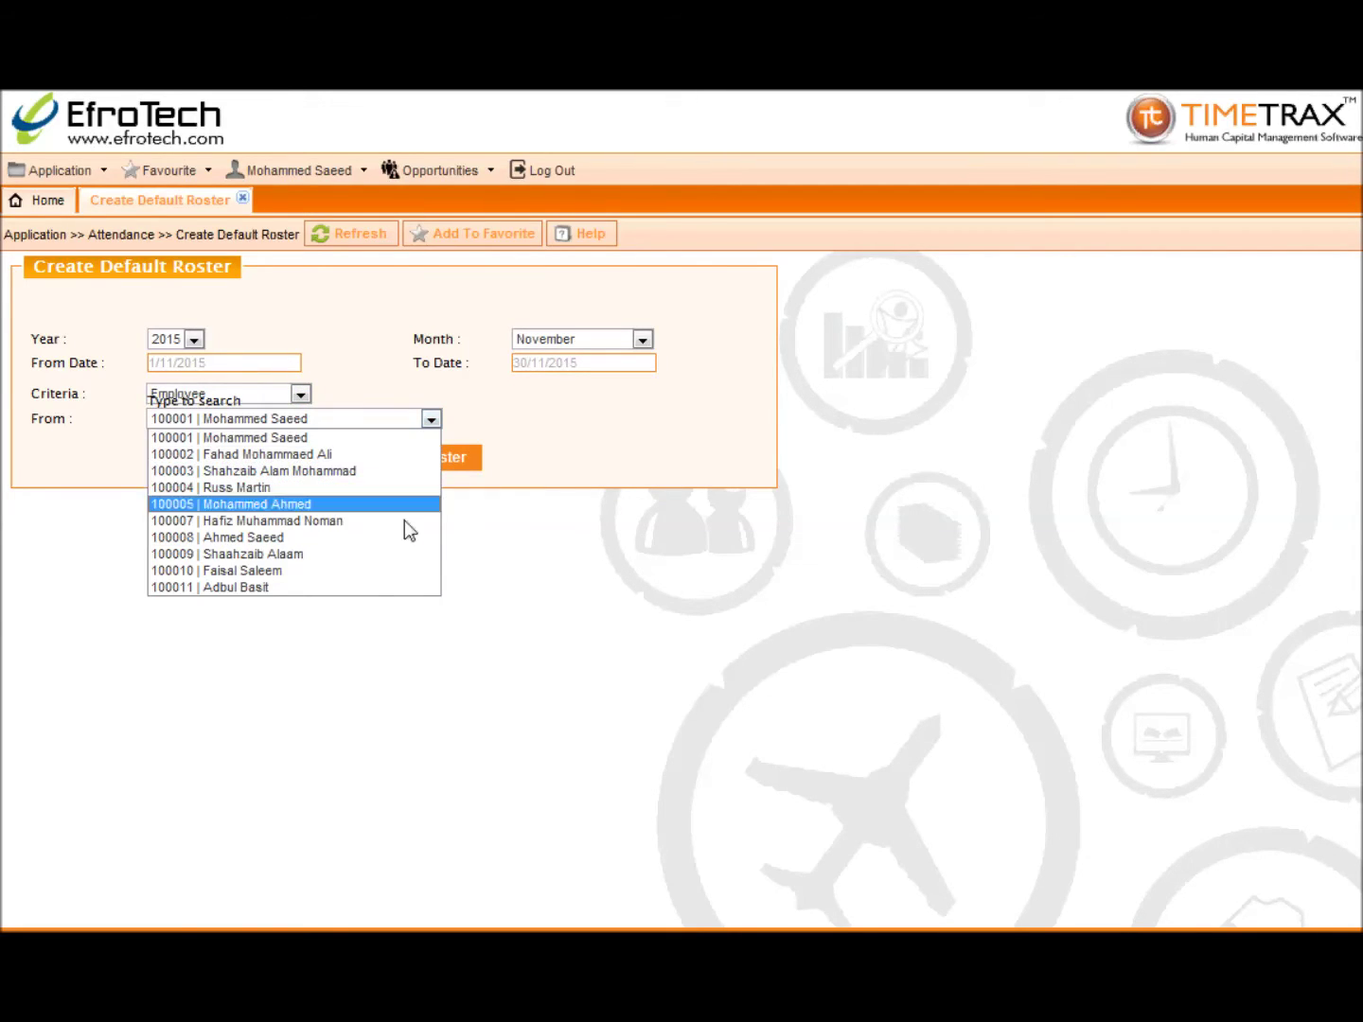
{"action": "left_click", "coordinate": [404, 587]}
Step: Create the default roster, acknowledge the success message and close the page
{"action": "left_click", "coordinate": [379, 462]}
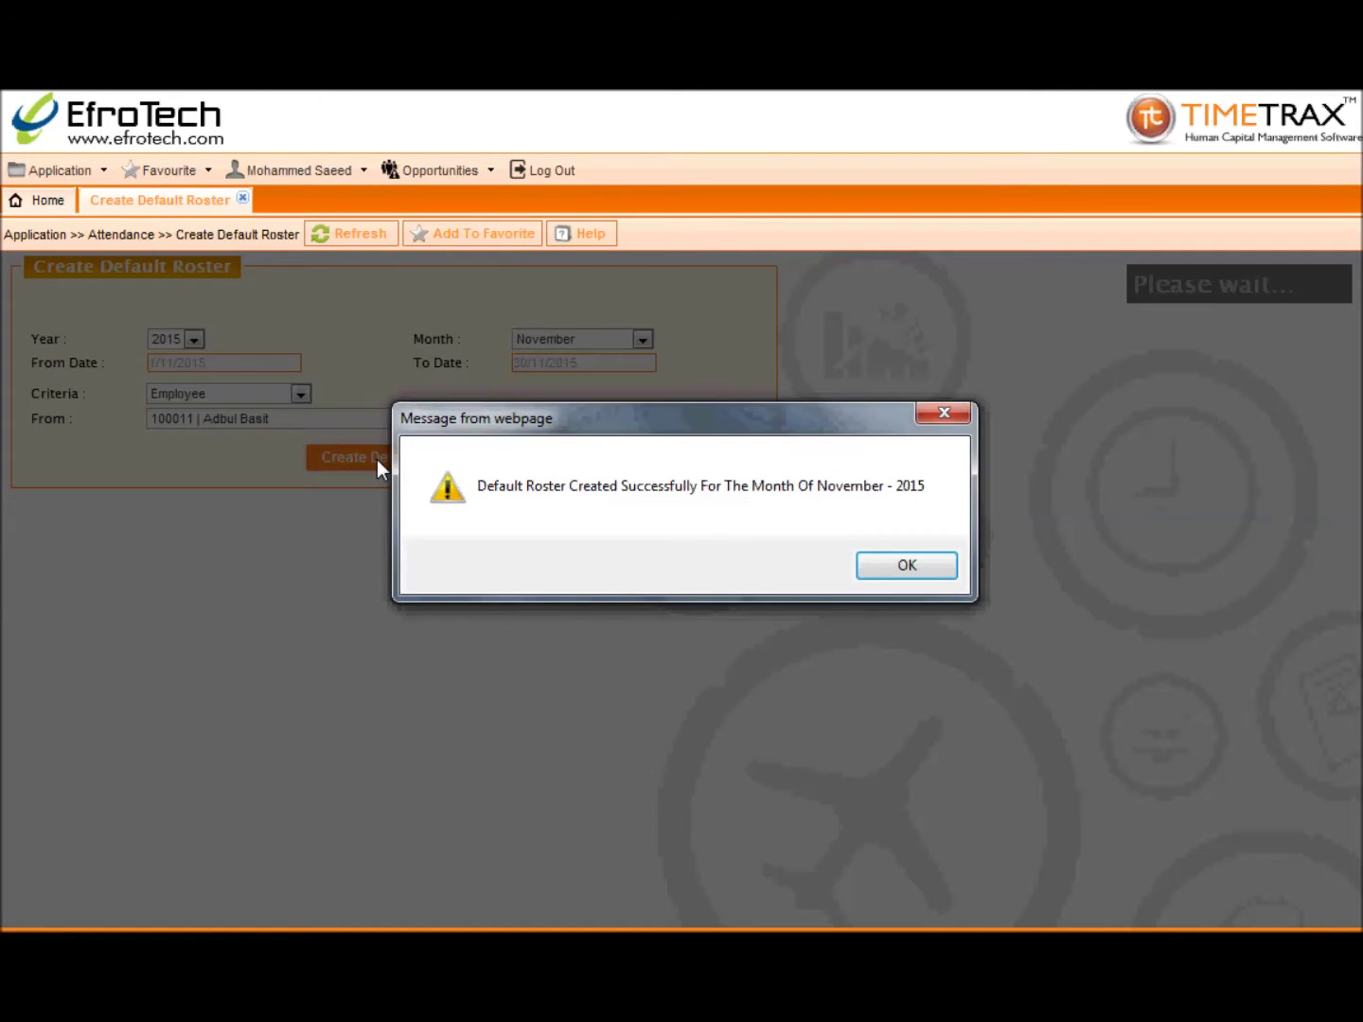
{"action": "left_click", "coordinate": [905, 566]}
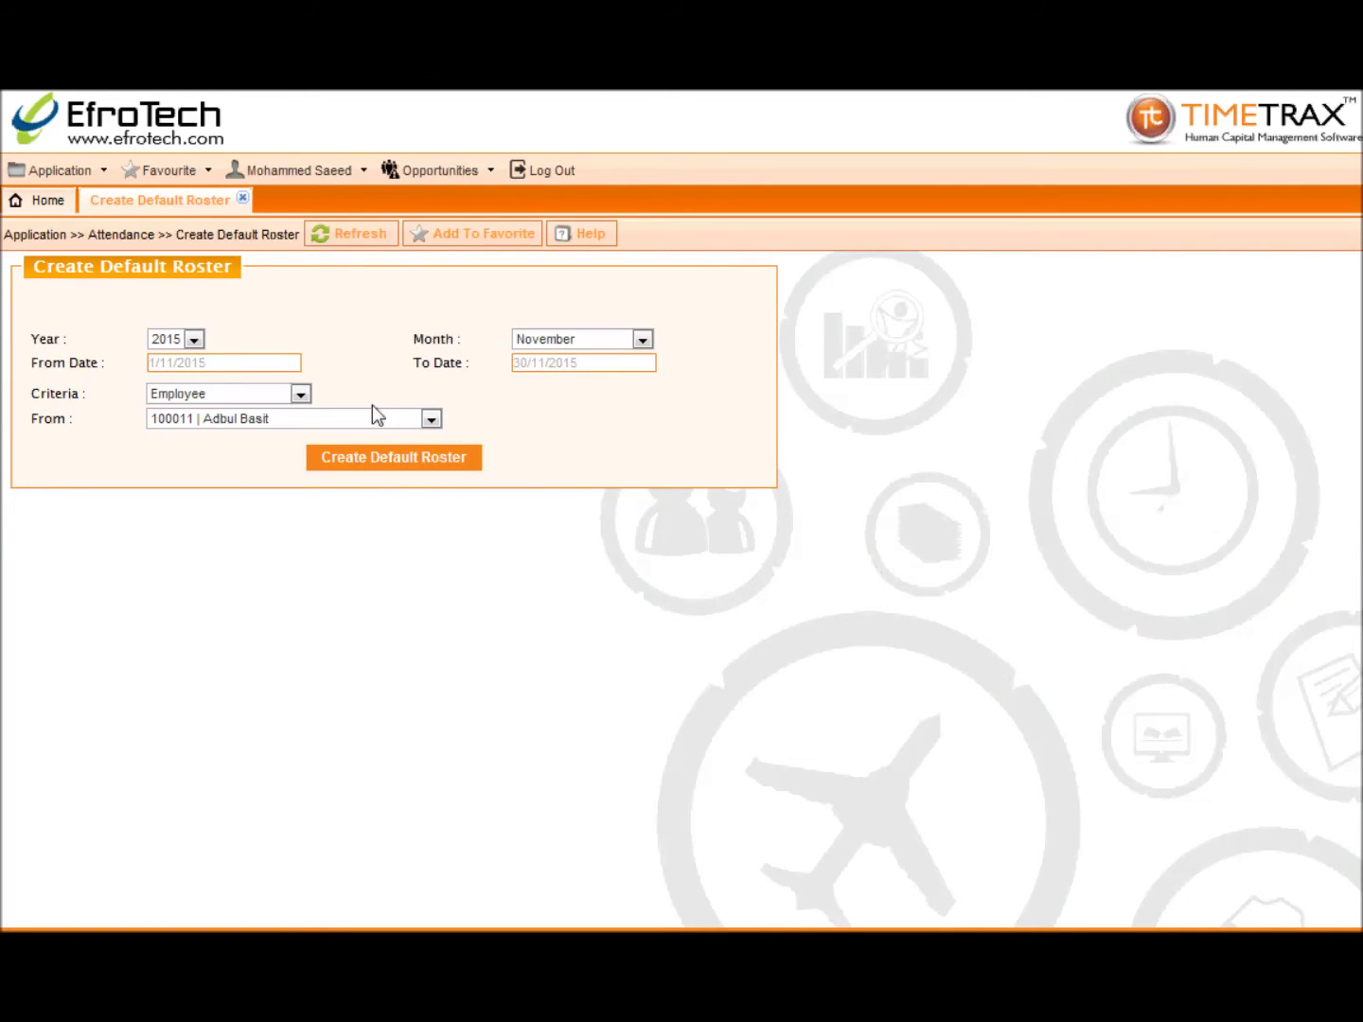
{"action": "left_click", "coordinate": [243, 200]}
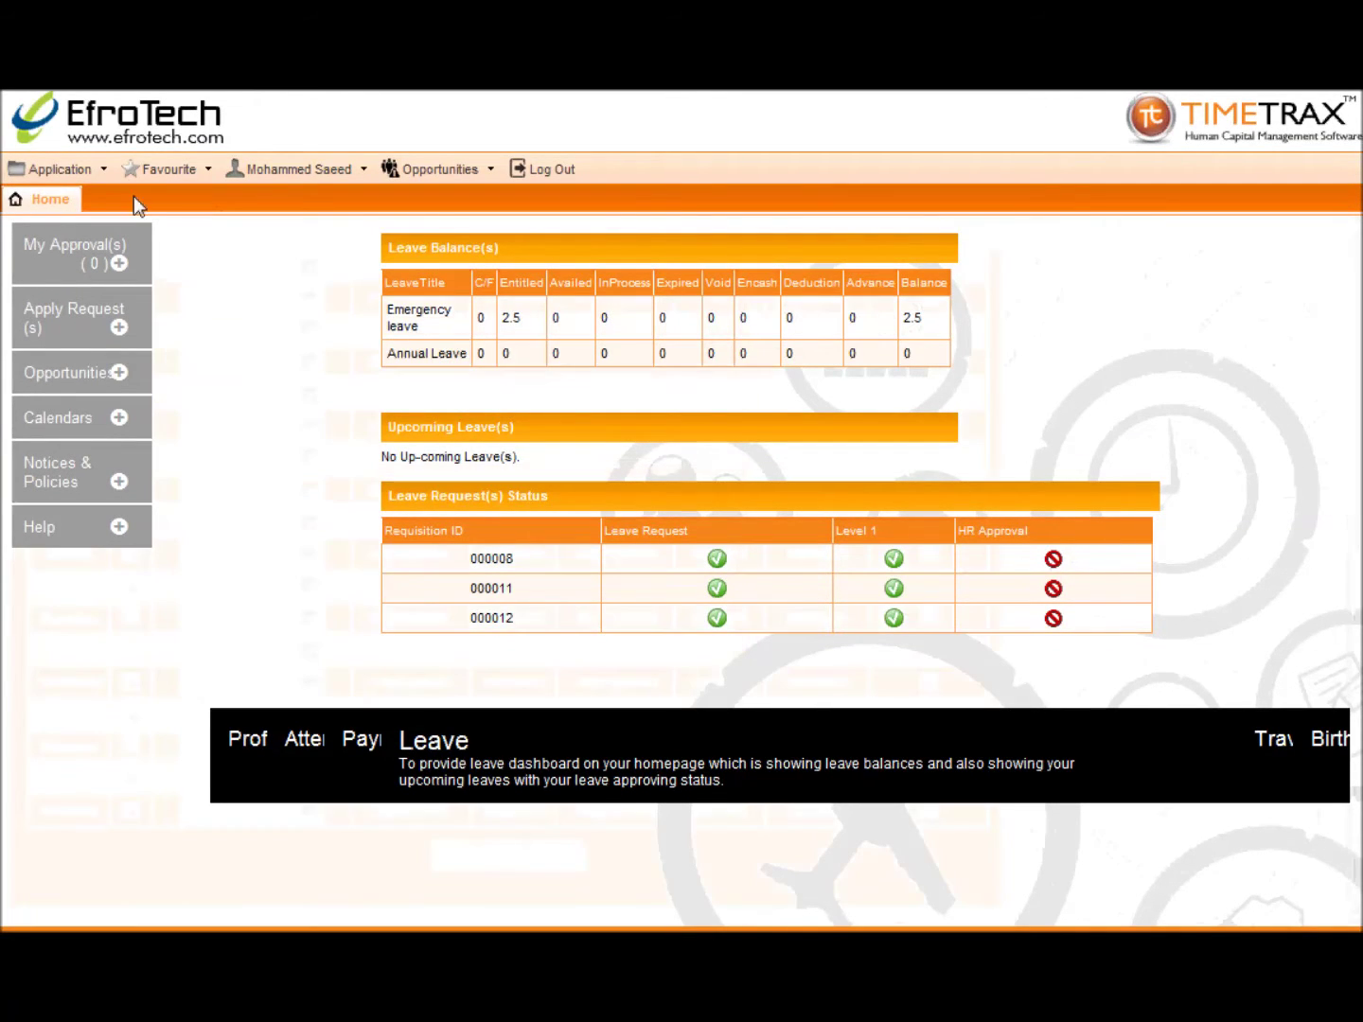
Step: Open View Attendance from Application > Attendance, leaving Criteria and Sub Criteria at - All -
{"action": "left_click", "coordinate": [92, 178]}
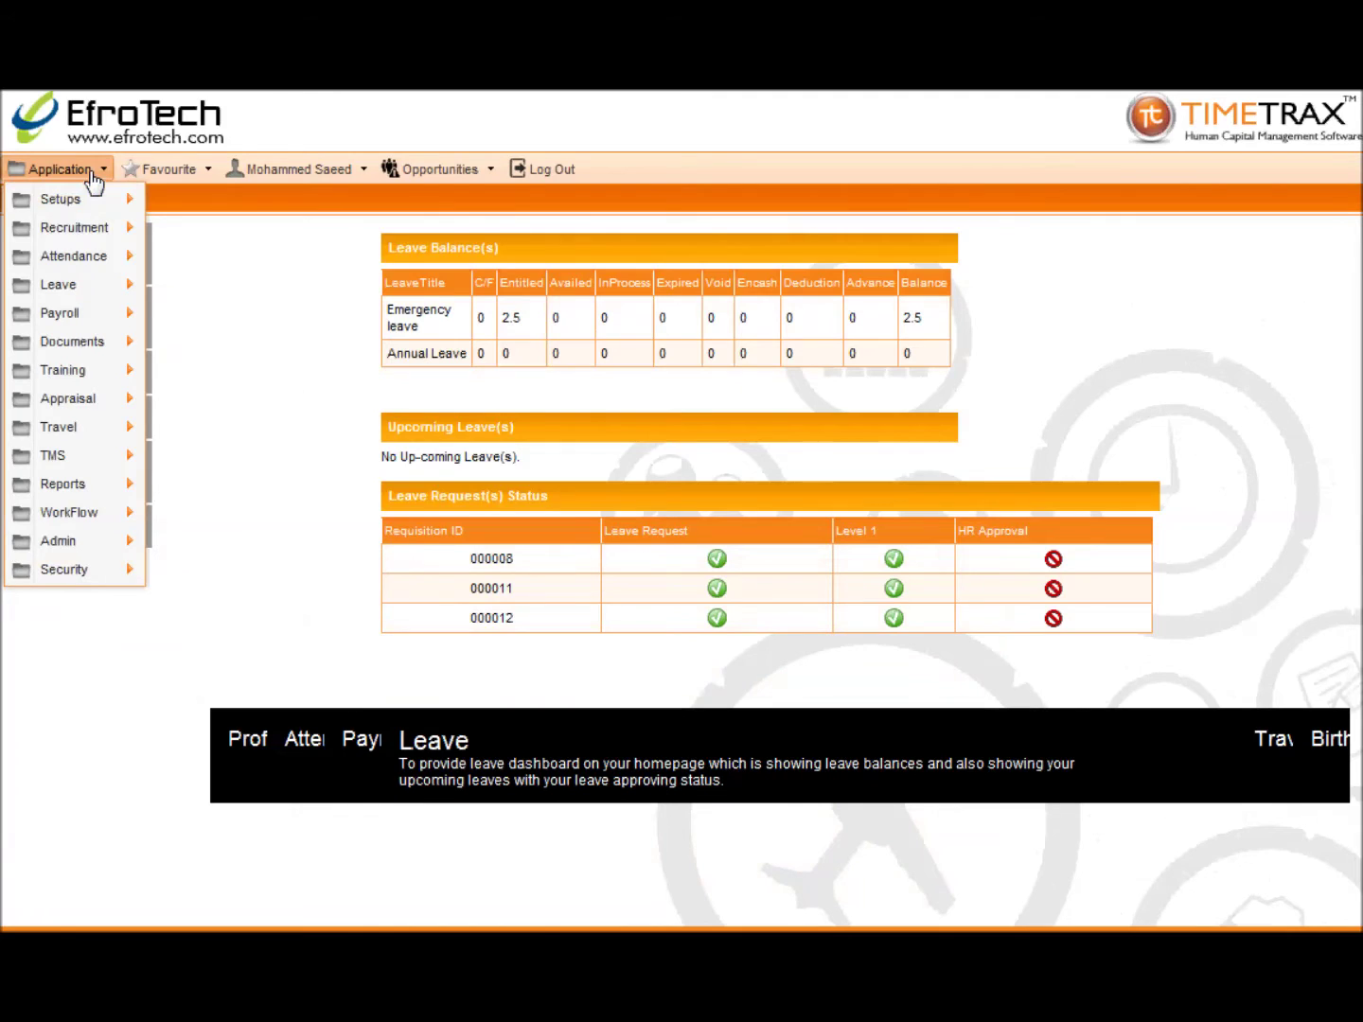
{"action": "mouse_move", "coordinate": [76, 265]}
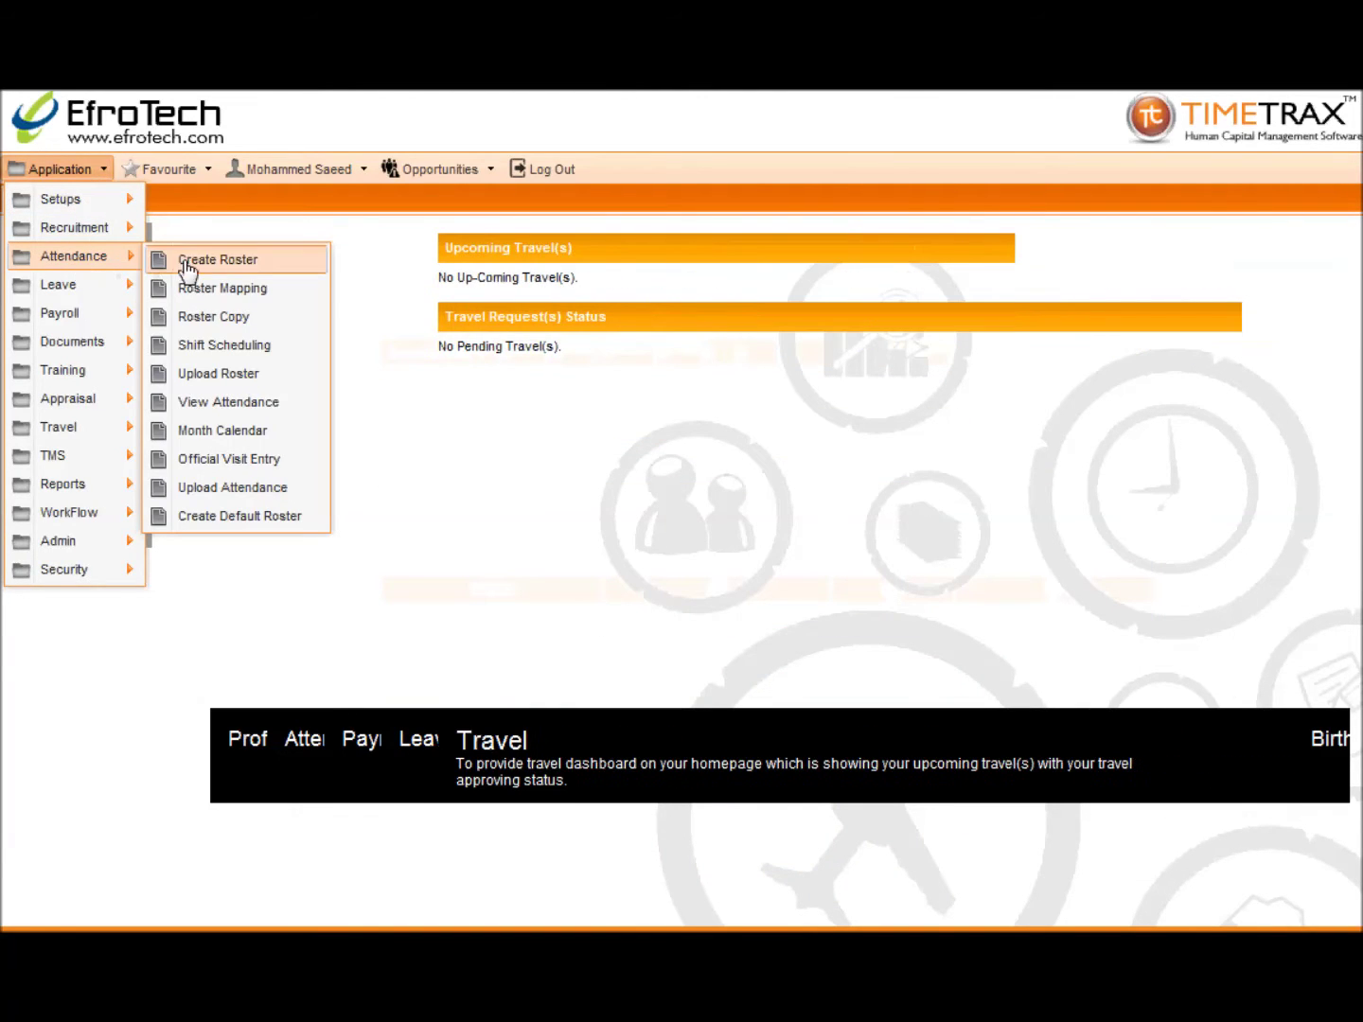
{"action": "left_click", "coordinate": [189, 405]}
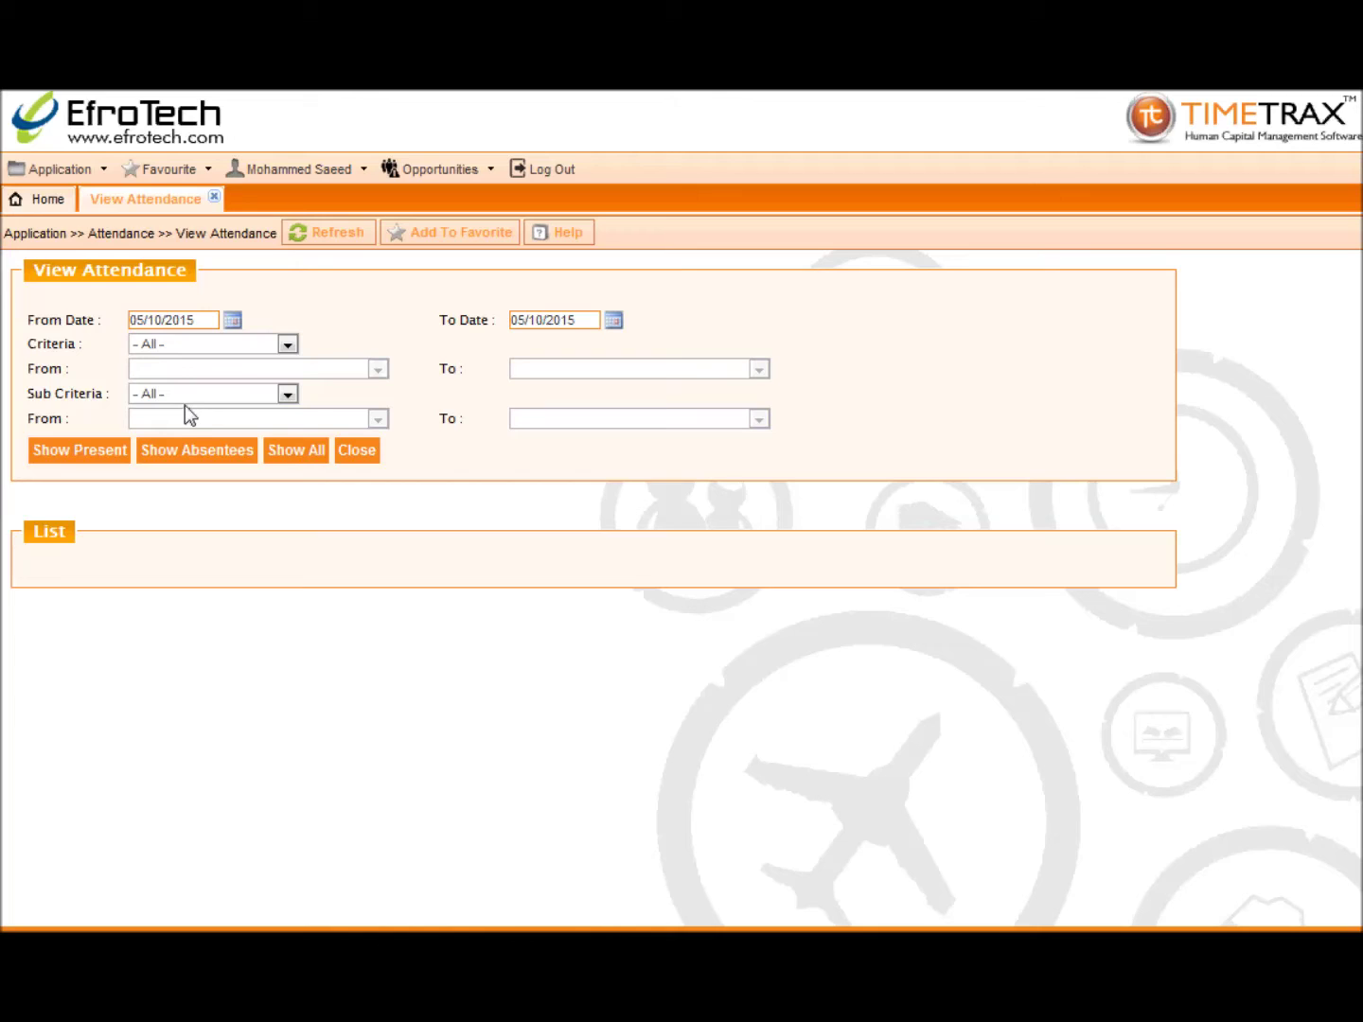
{"action": "left_click", "coordinate": [182, 345]}
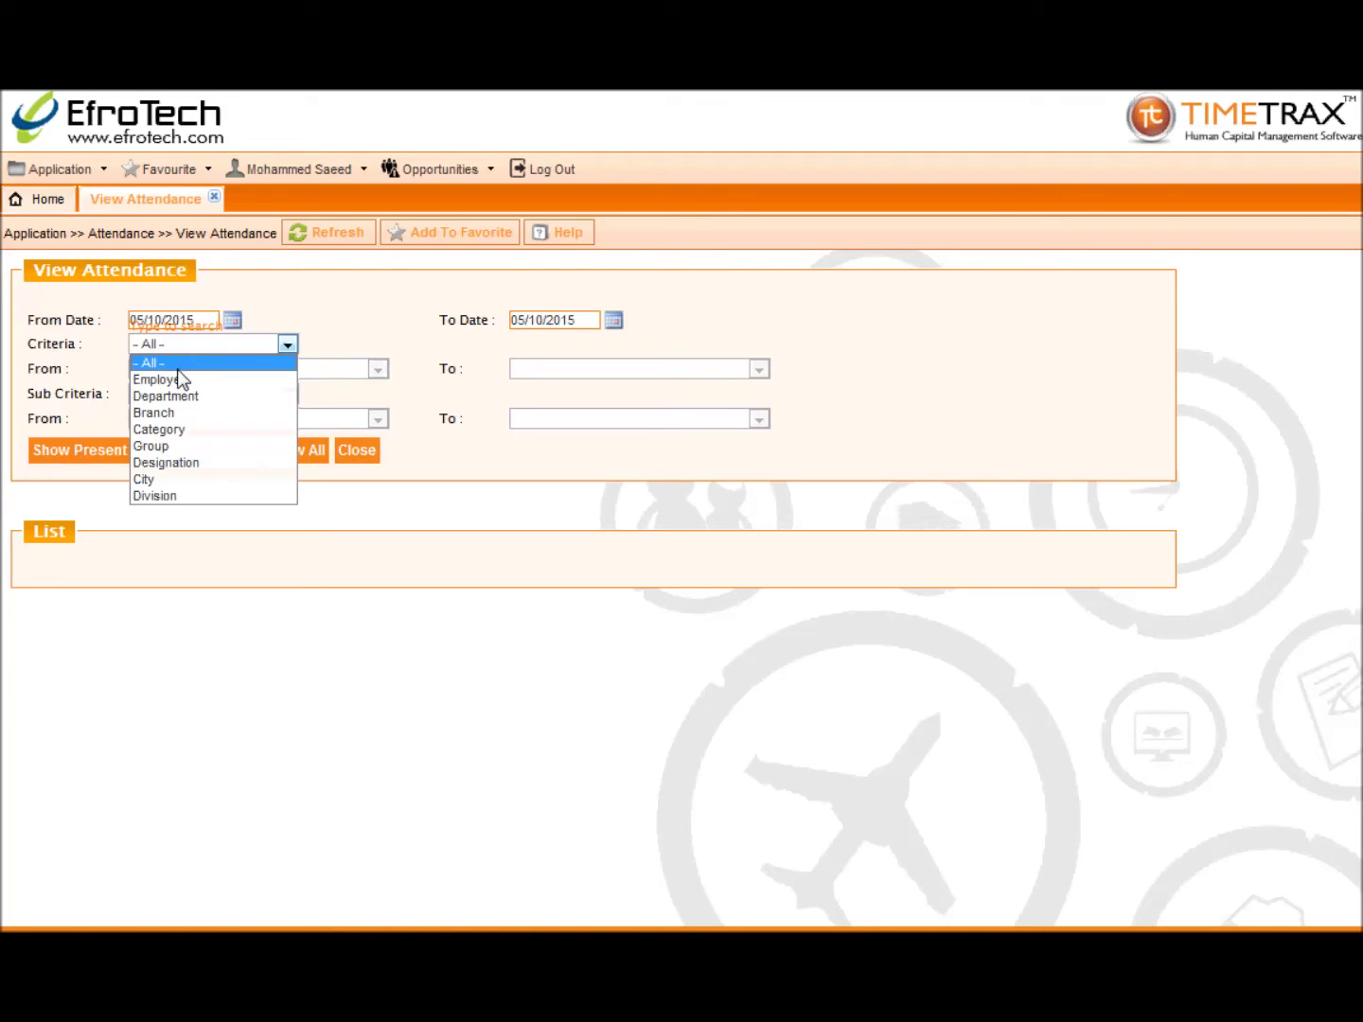
{"action": "left_click", "coordinate": [177, 369]}
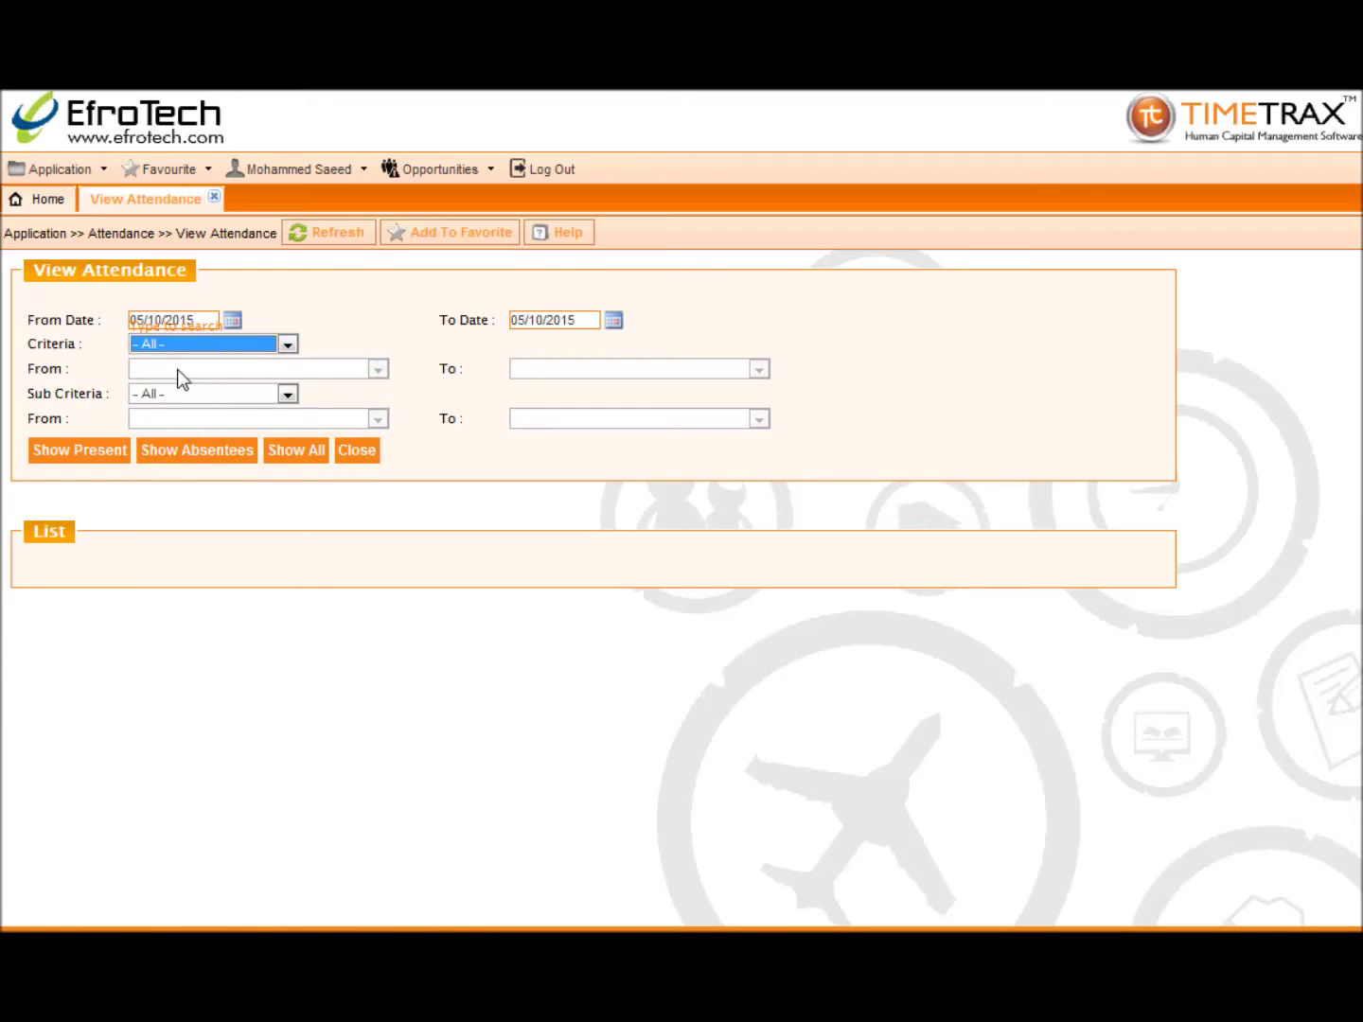
{"action": "left_click", "coordinate": [171, 395]}
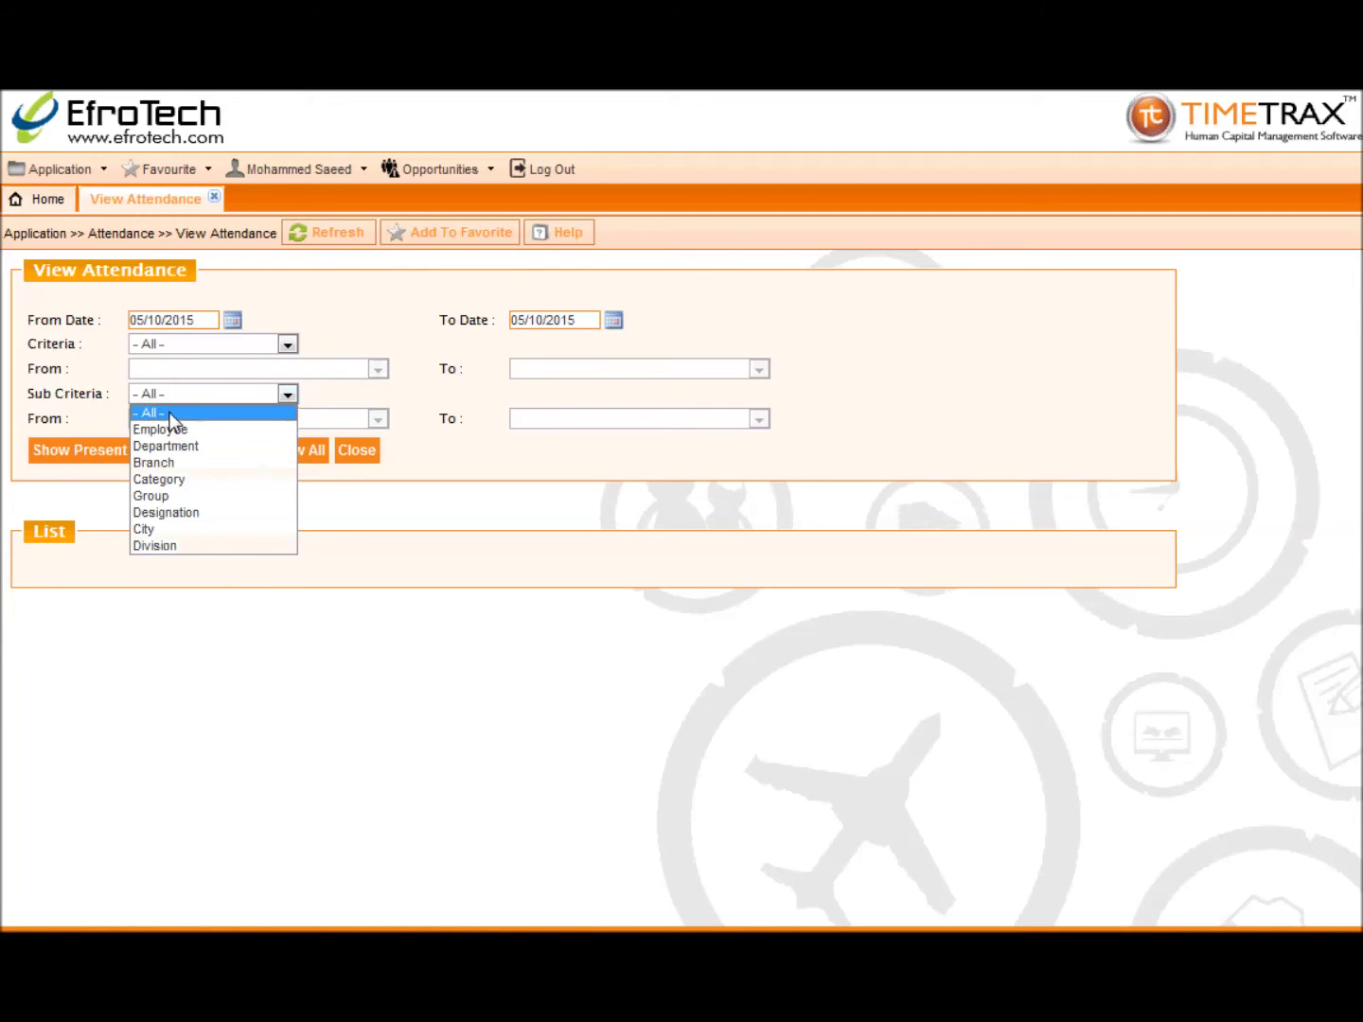
{"action": "left_click", "coordinate": [168, 412]}
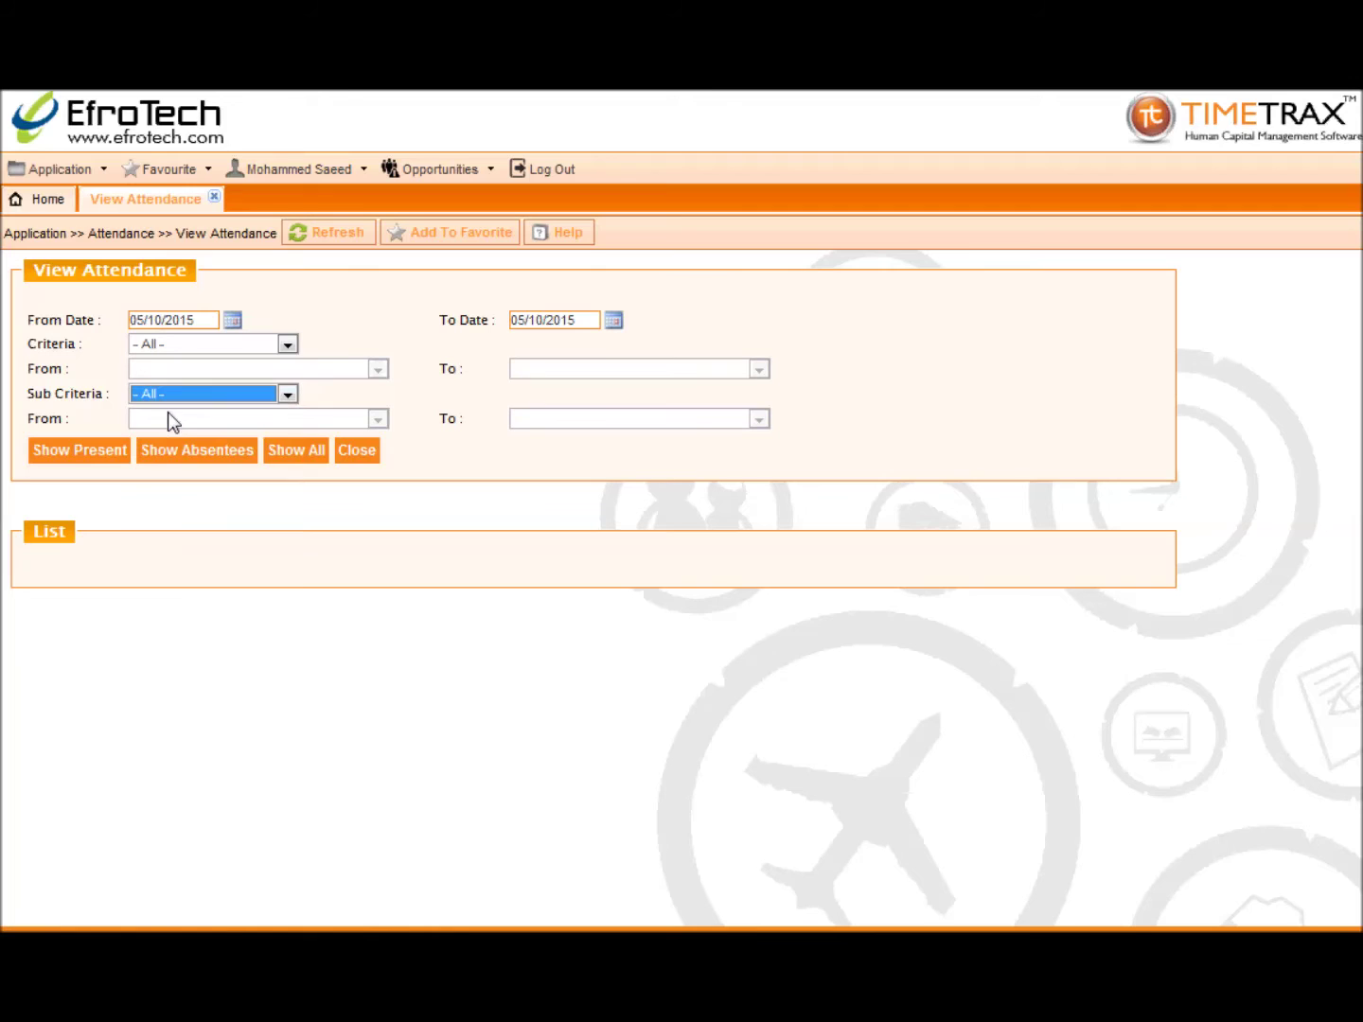
Step: List the present employees, the absentees, then attendance for all employees on 05/10/2015
{"action": "left_click", "coordinate": [75, 450]}
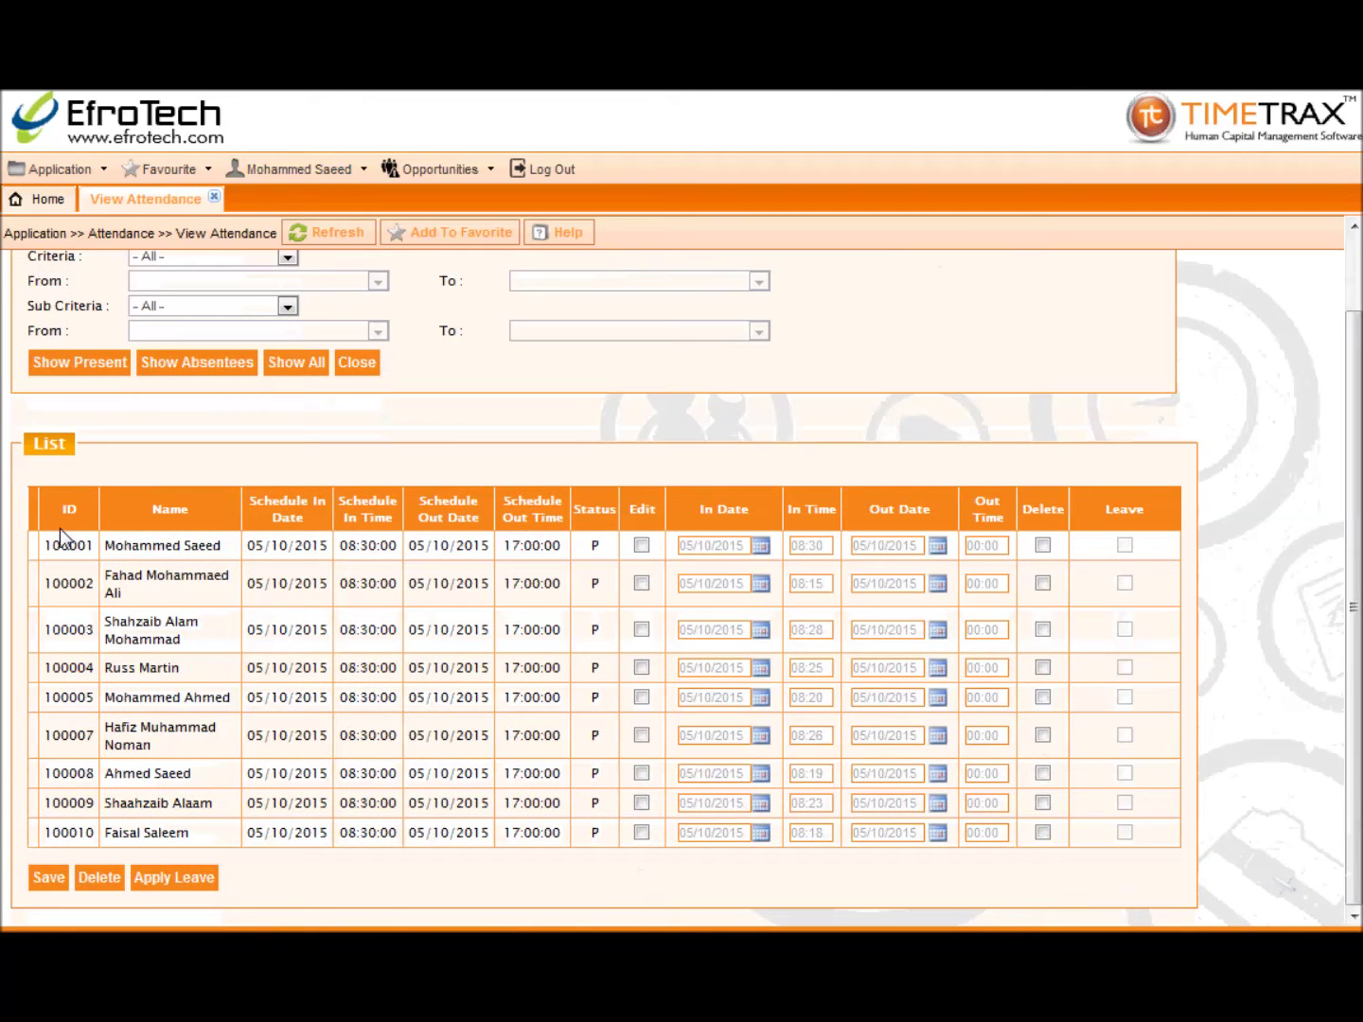
{"action": "left_click", "coordinate": [171, 377]}
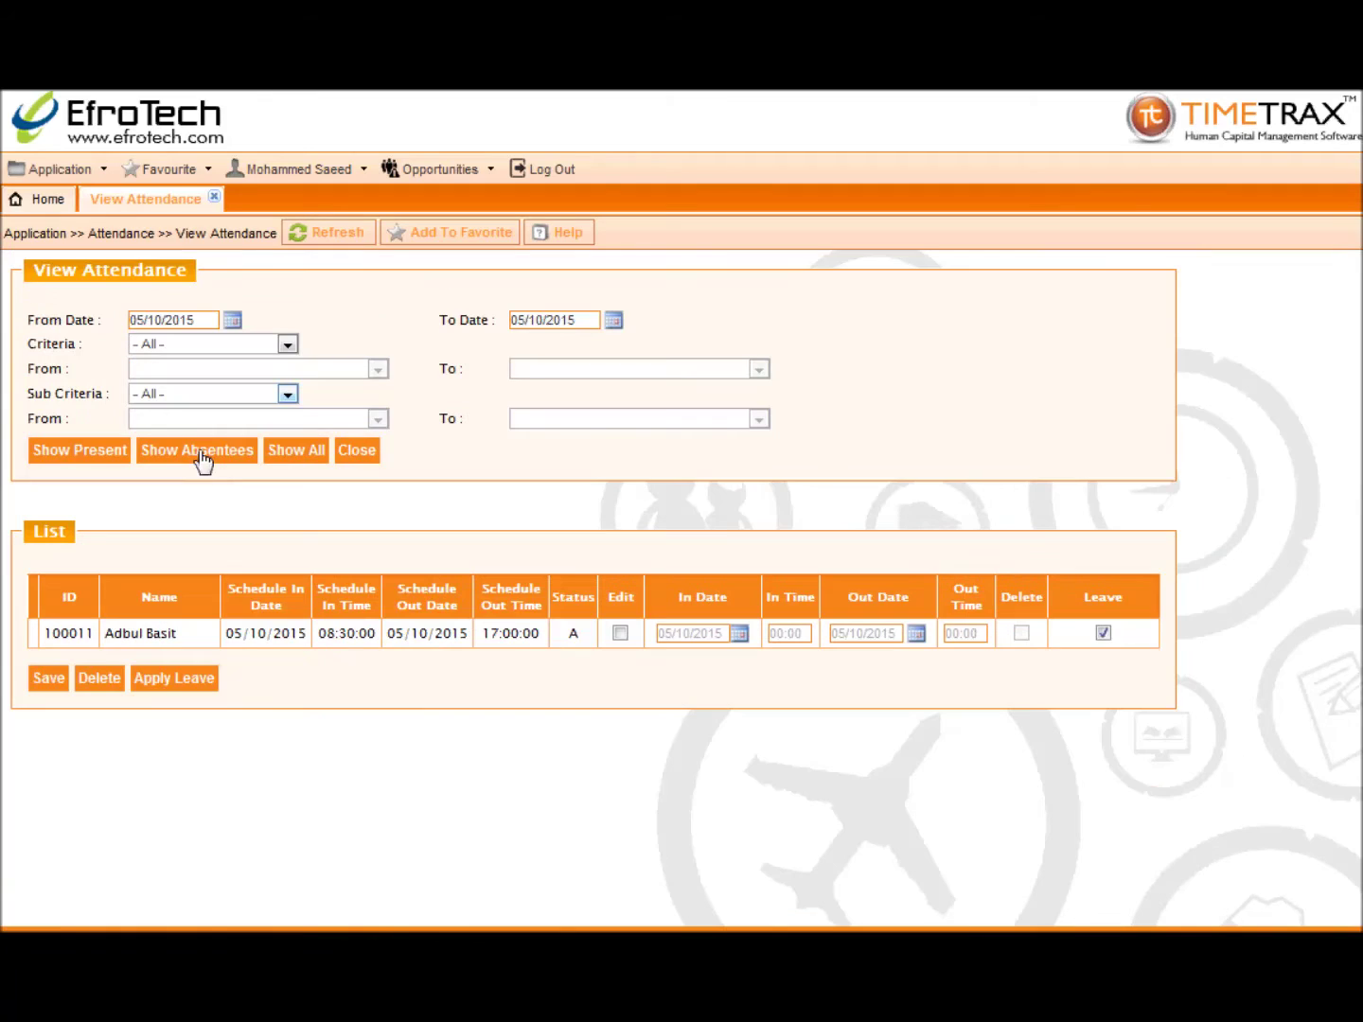
{"action": "left_click", "coordinate": [291, 454]}
{"action": "scroll", "coordinate": [288, 449], "scroll_direction": "down", "scroll_amount": 3}
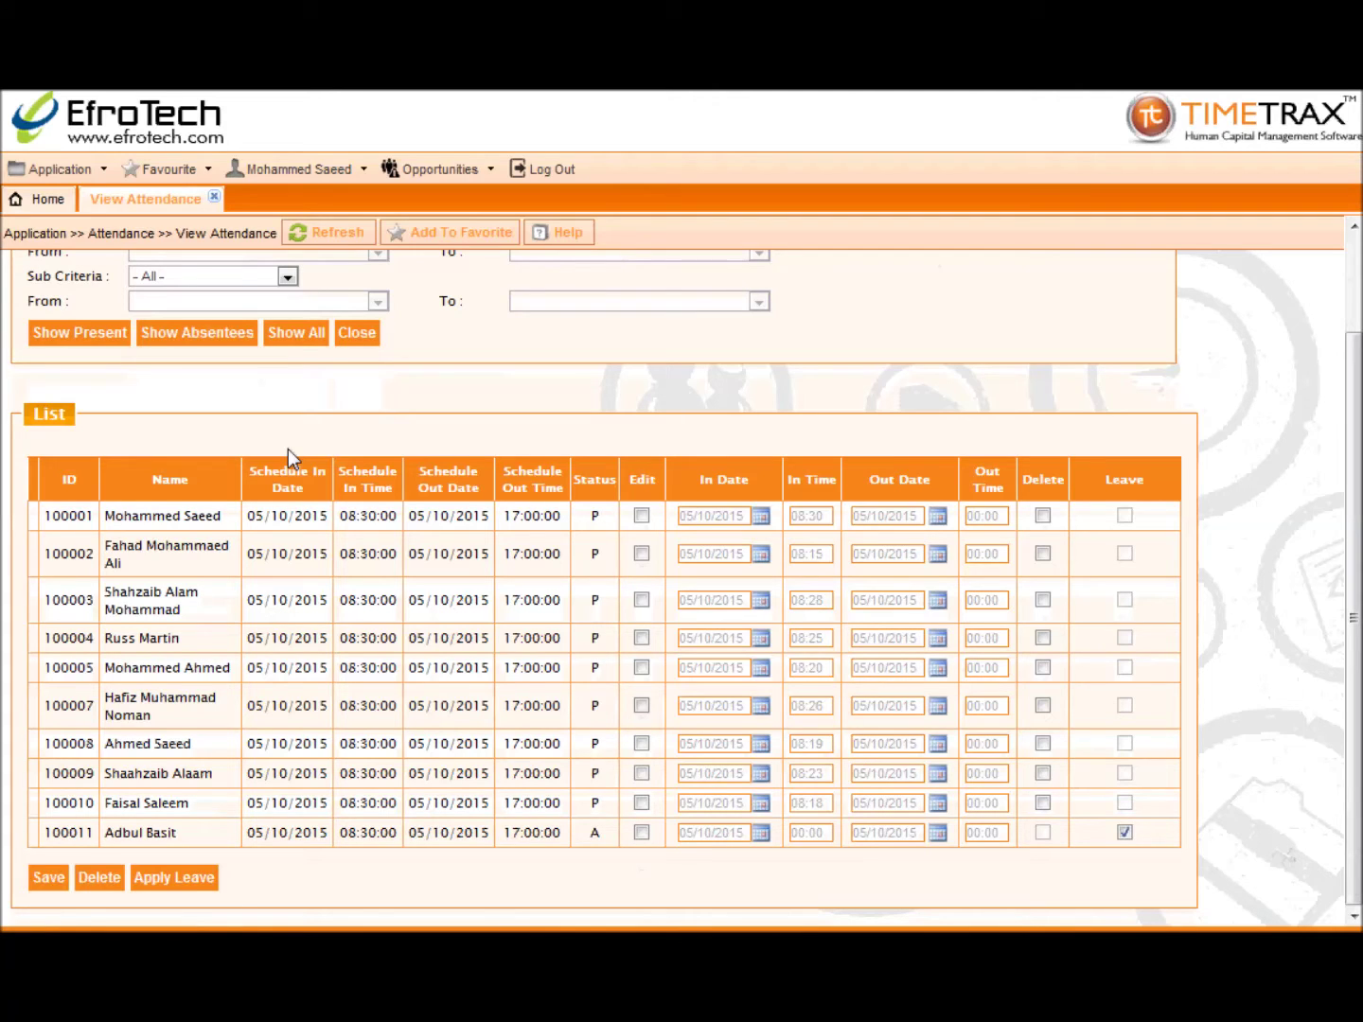
Step: Correct the first employee's in time to 08:31 and save it
{"action": "left_click", "coordinate": [641, 516]}
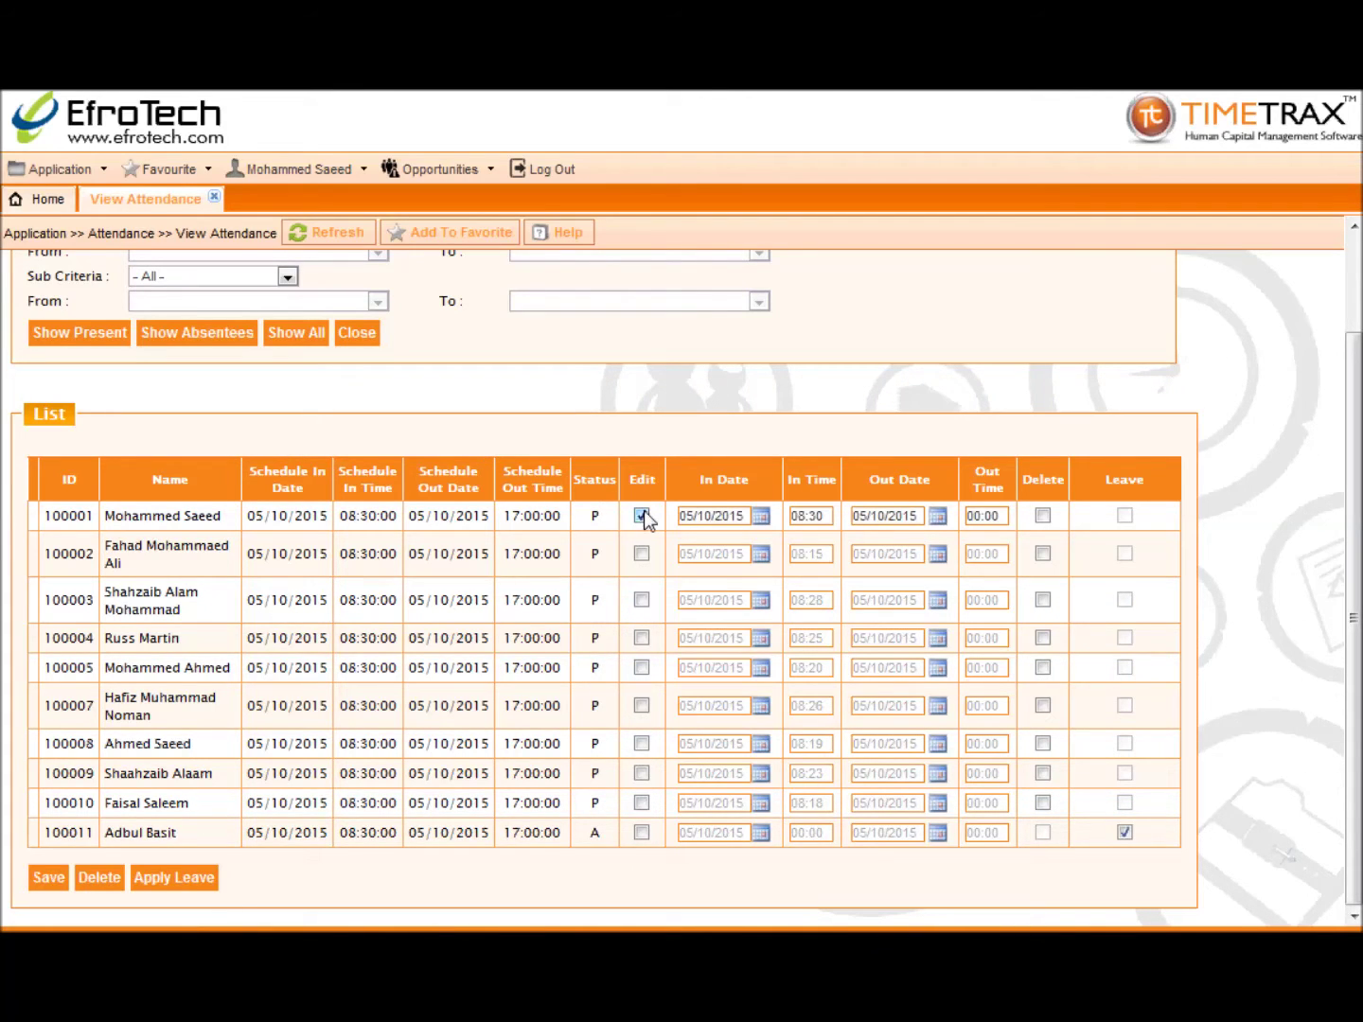
{"action": "double_click", "coordinate": [828, 515]}
{"action": "type", "text": "08:31"}
{"action": "left_click", "coordinate": [66, 878]}
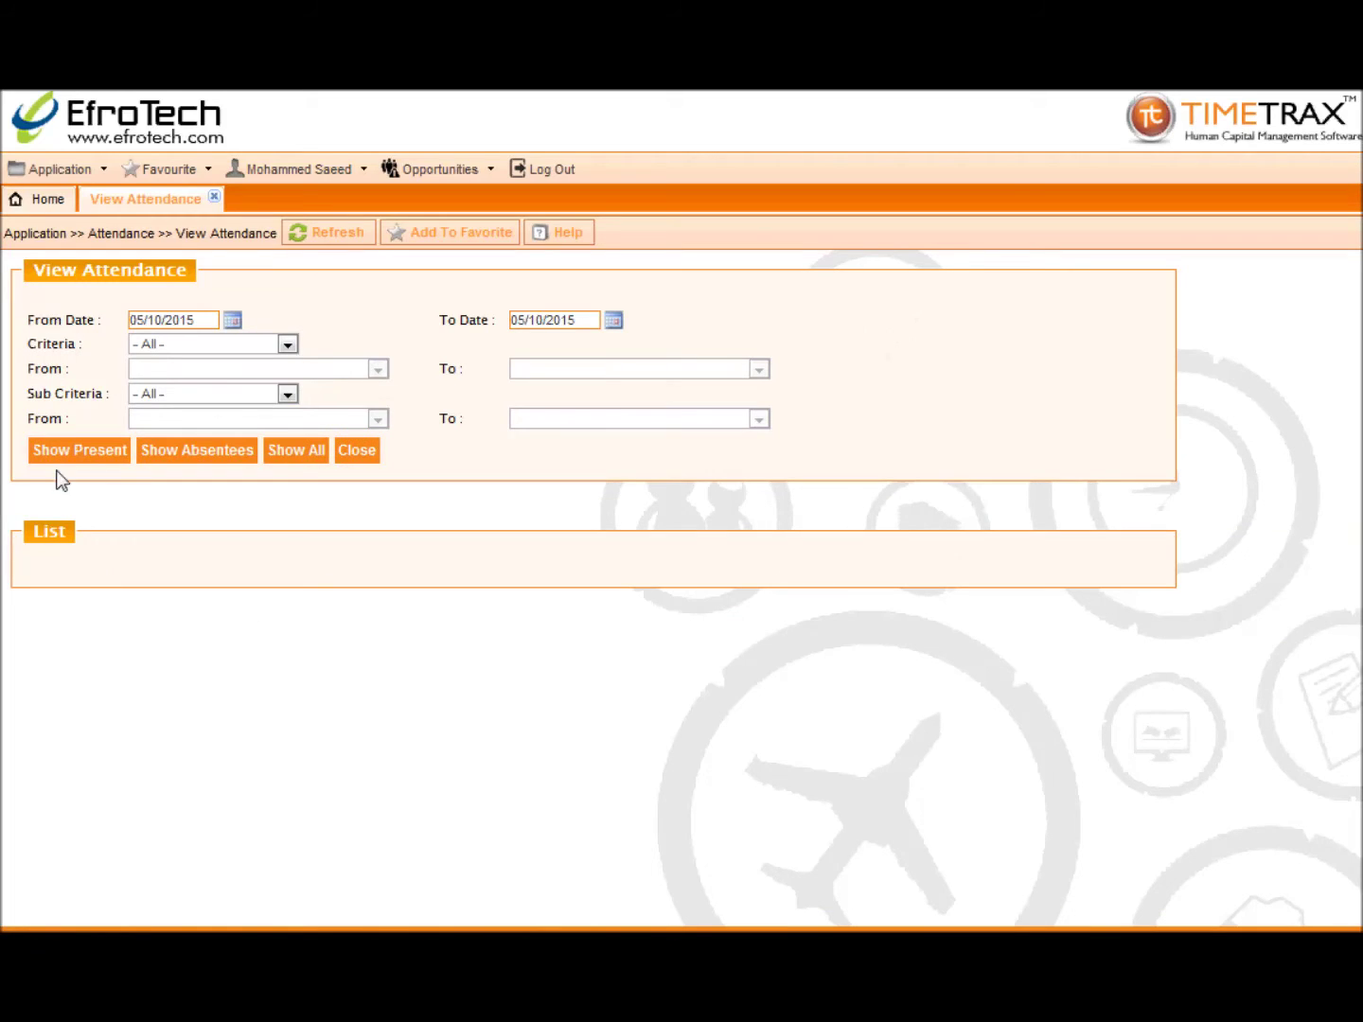
Step: Reload the full attendance list, review it, and close View Attendance
{"action": "left_click", "coordinate": [294, 452]}
{"action": "scroll", "coordinate": [260, 602], "scroll_direction": "down", "scroll_amount": 2}
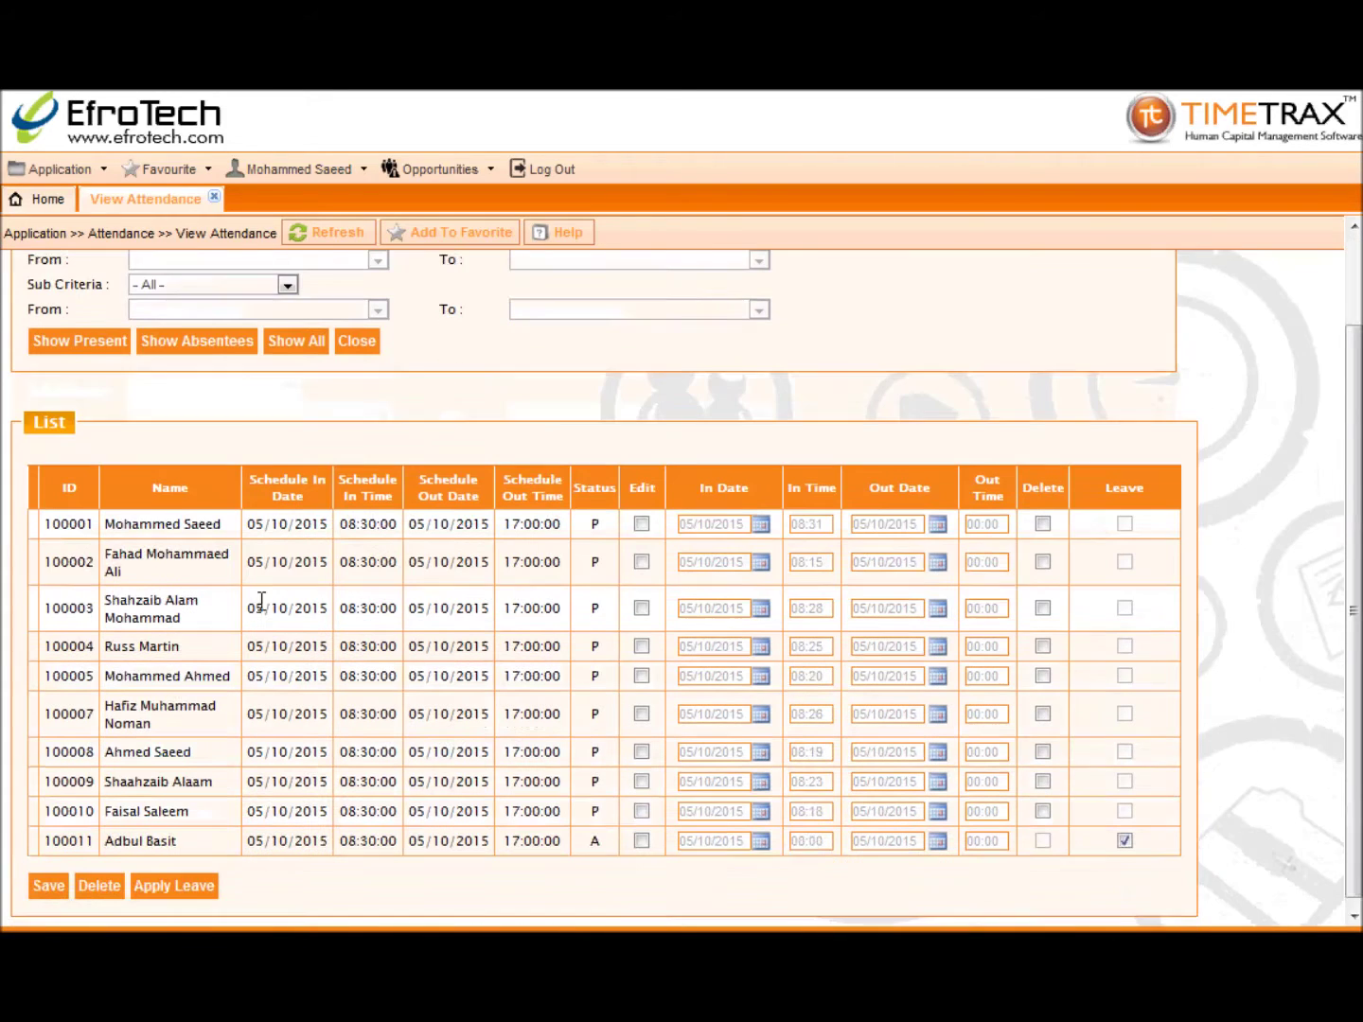
{"action": "scroll", "coordinate": [227, 709], "scroll_direction": "down", "scroll_amount": 1}
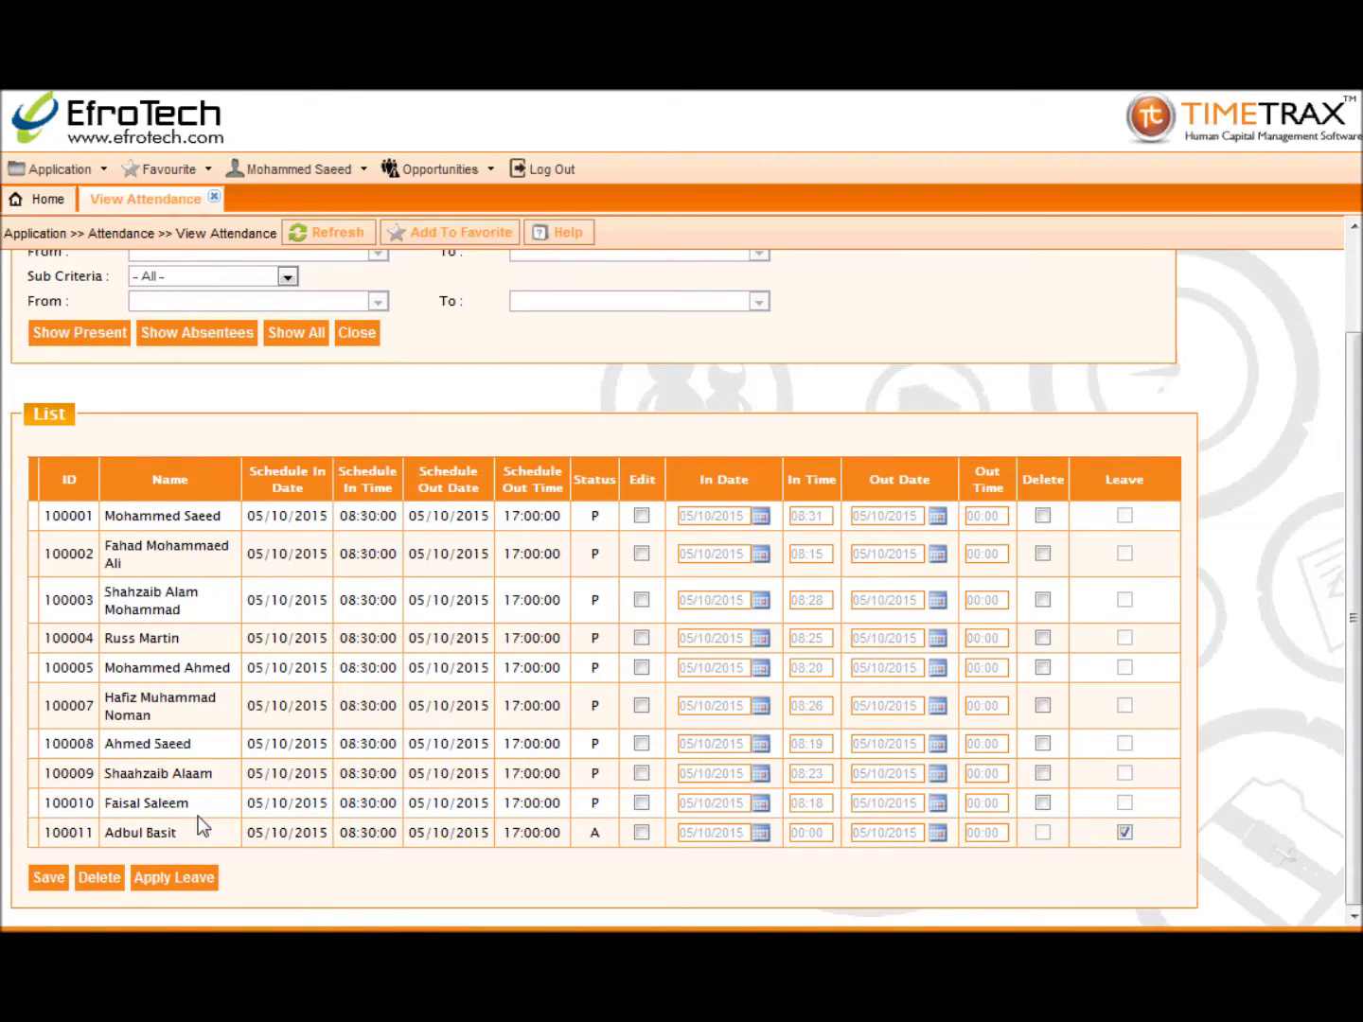
{"action": "left_click", "coordinate": [215, 199]}
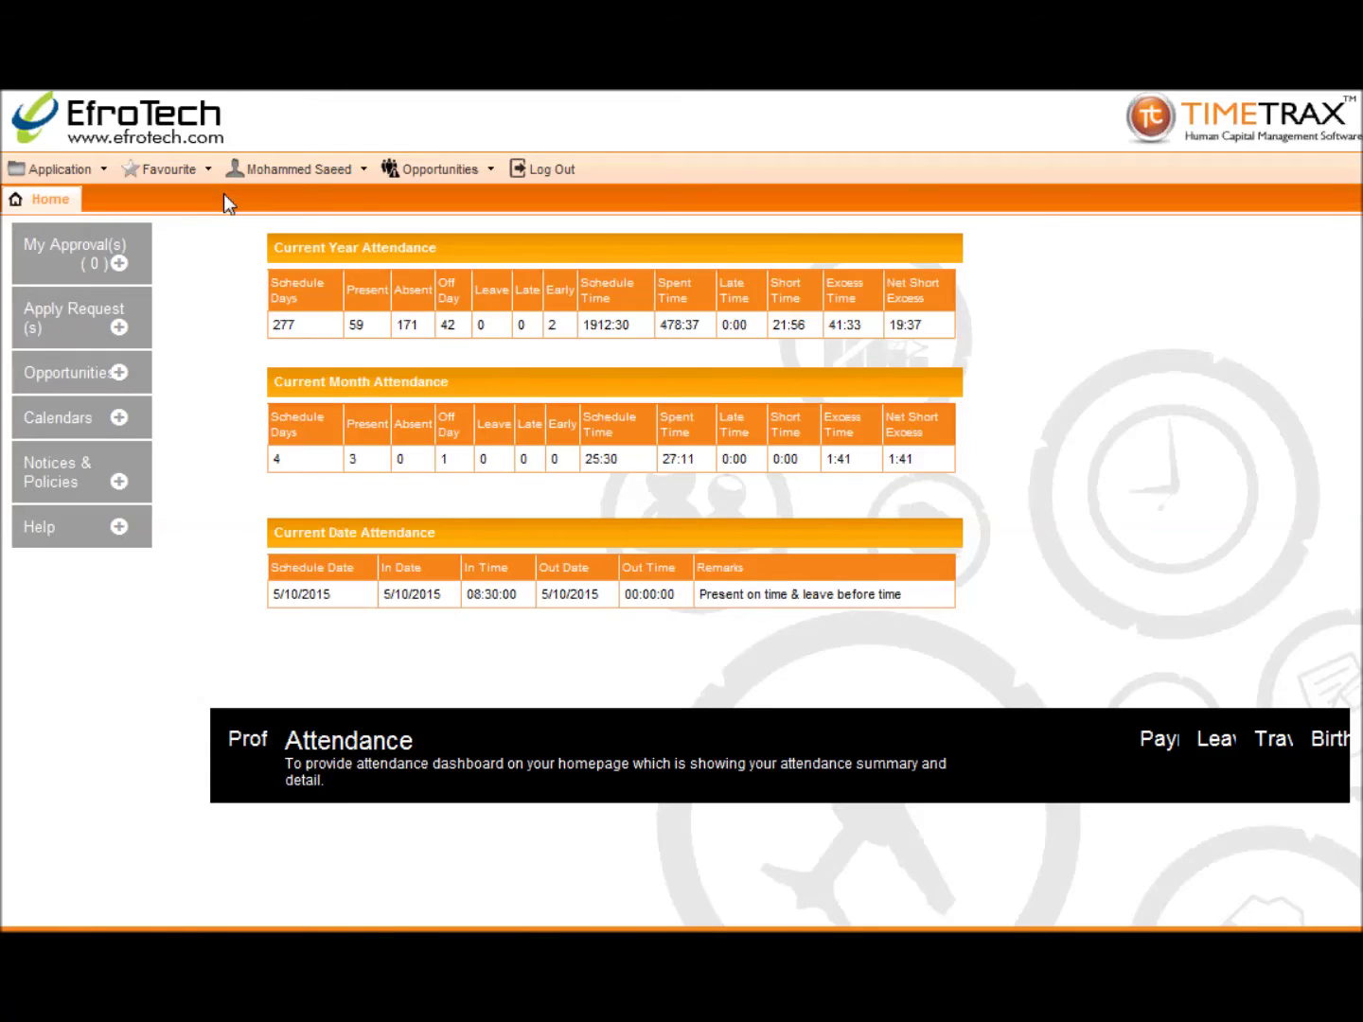
{"action": "left_click", "coordinate": [64, 170]}
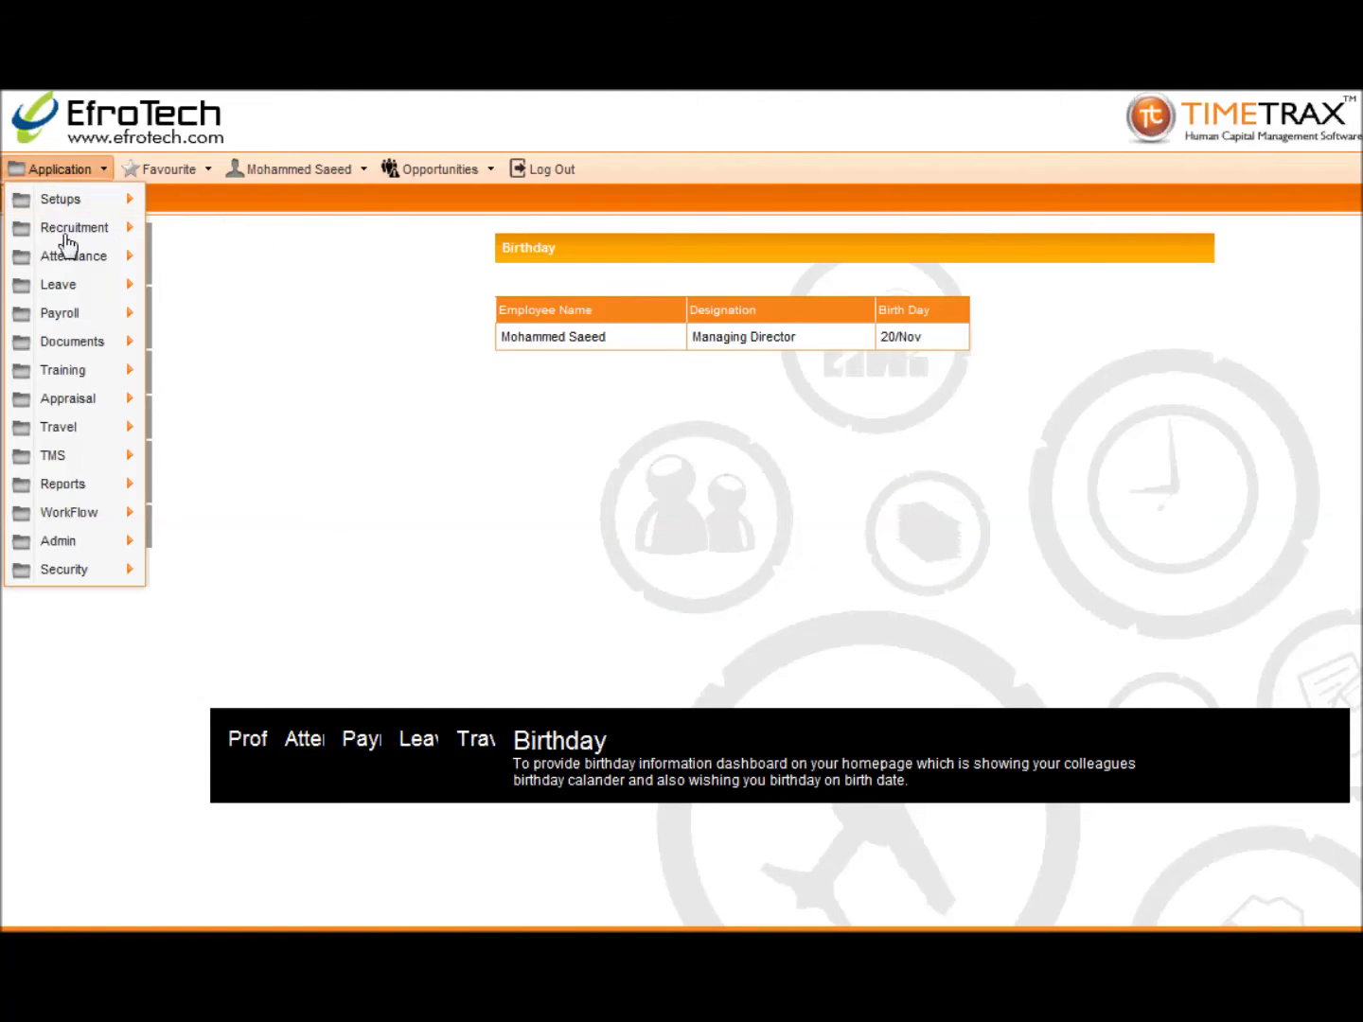
{"action": "mouse_move", "coordinate": [64, 256]}
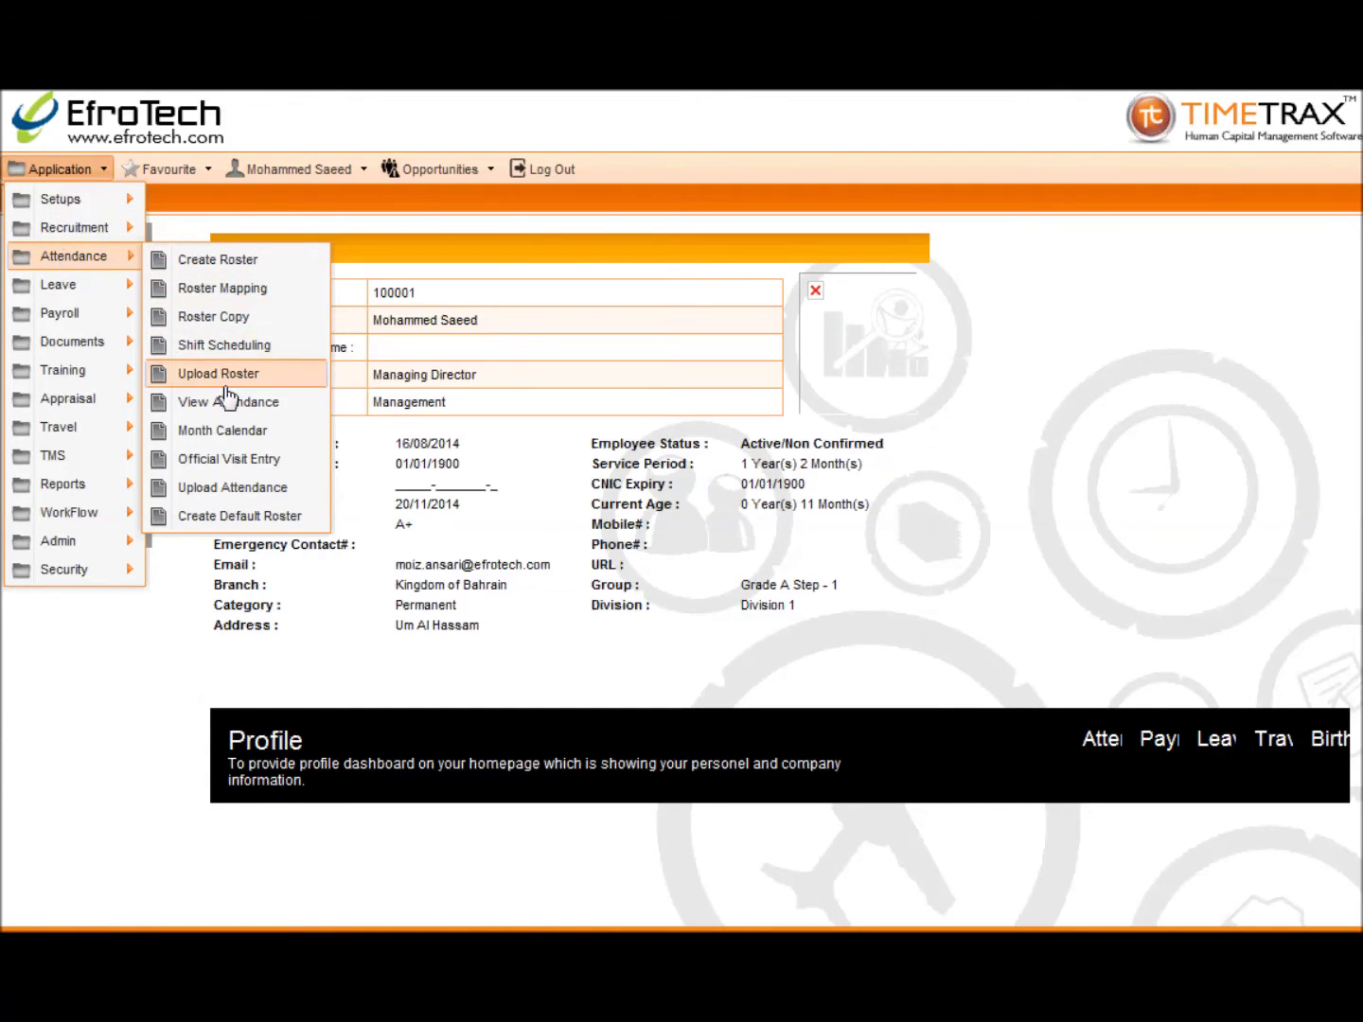
{"action": "left_click", "coordinate": [225, 430]}
{"action": "left_click", "coordinate": [225, 339]}
{"action": "left_click", "coordinate": [225, 375]}
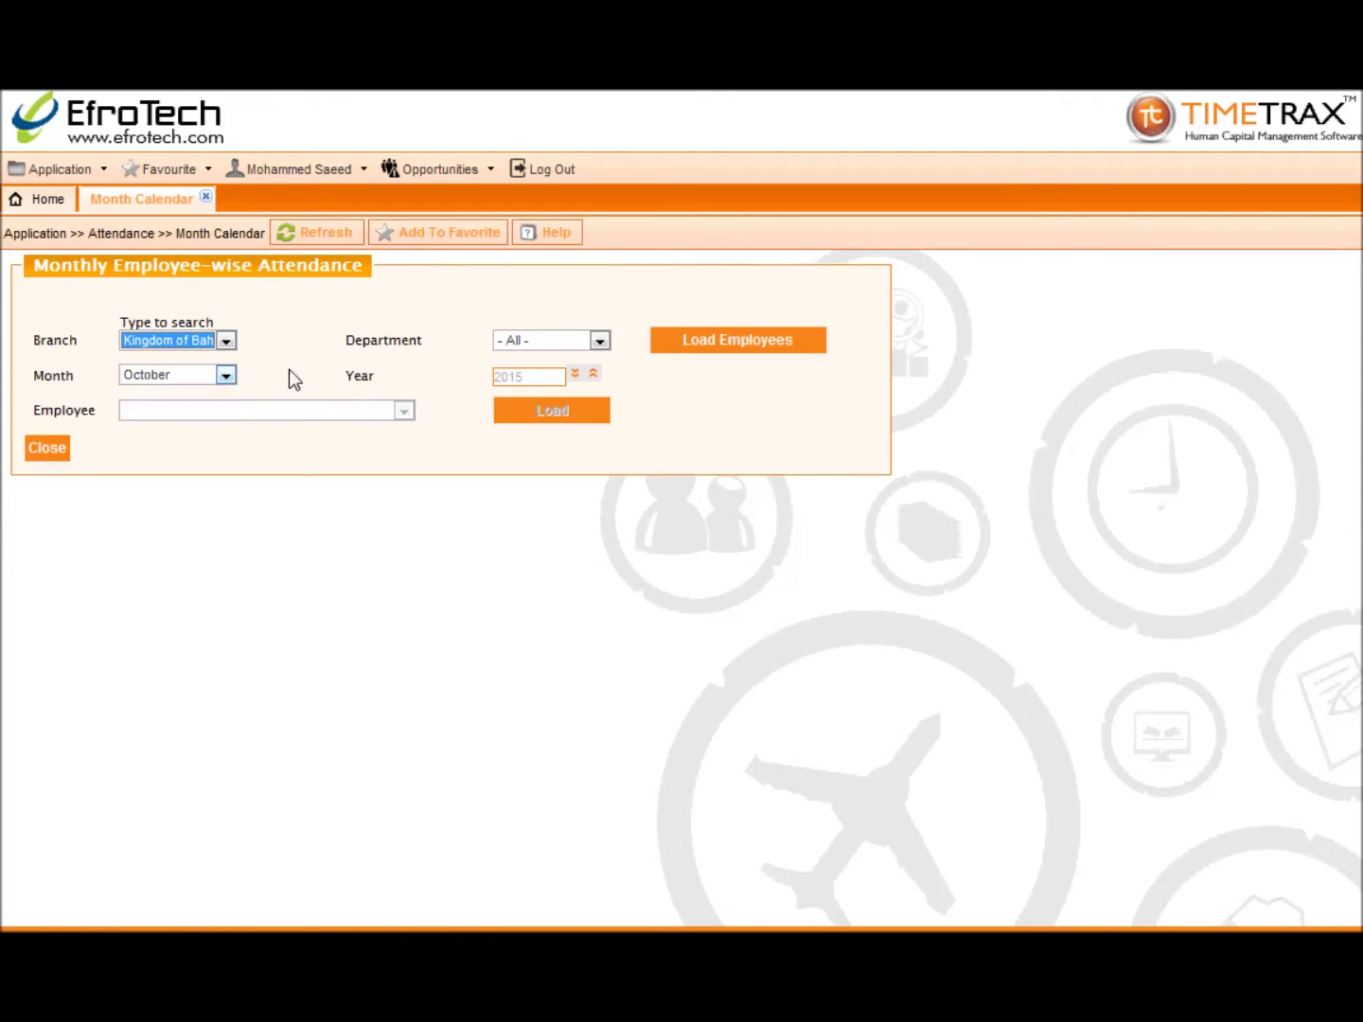
{"action": "left_click", "coordinate": [596, 341]}
{"action": "left_click", "coordinate": [580, 375]}
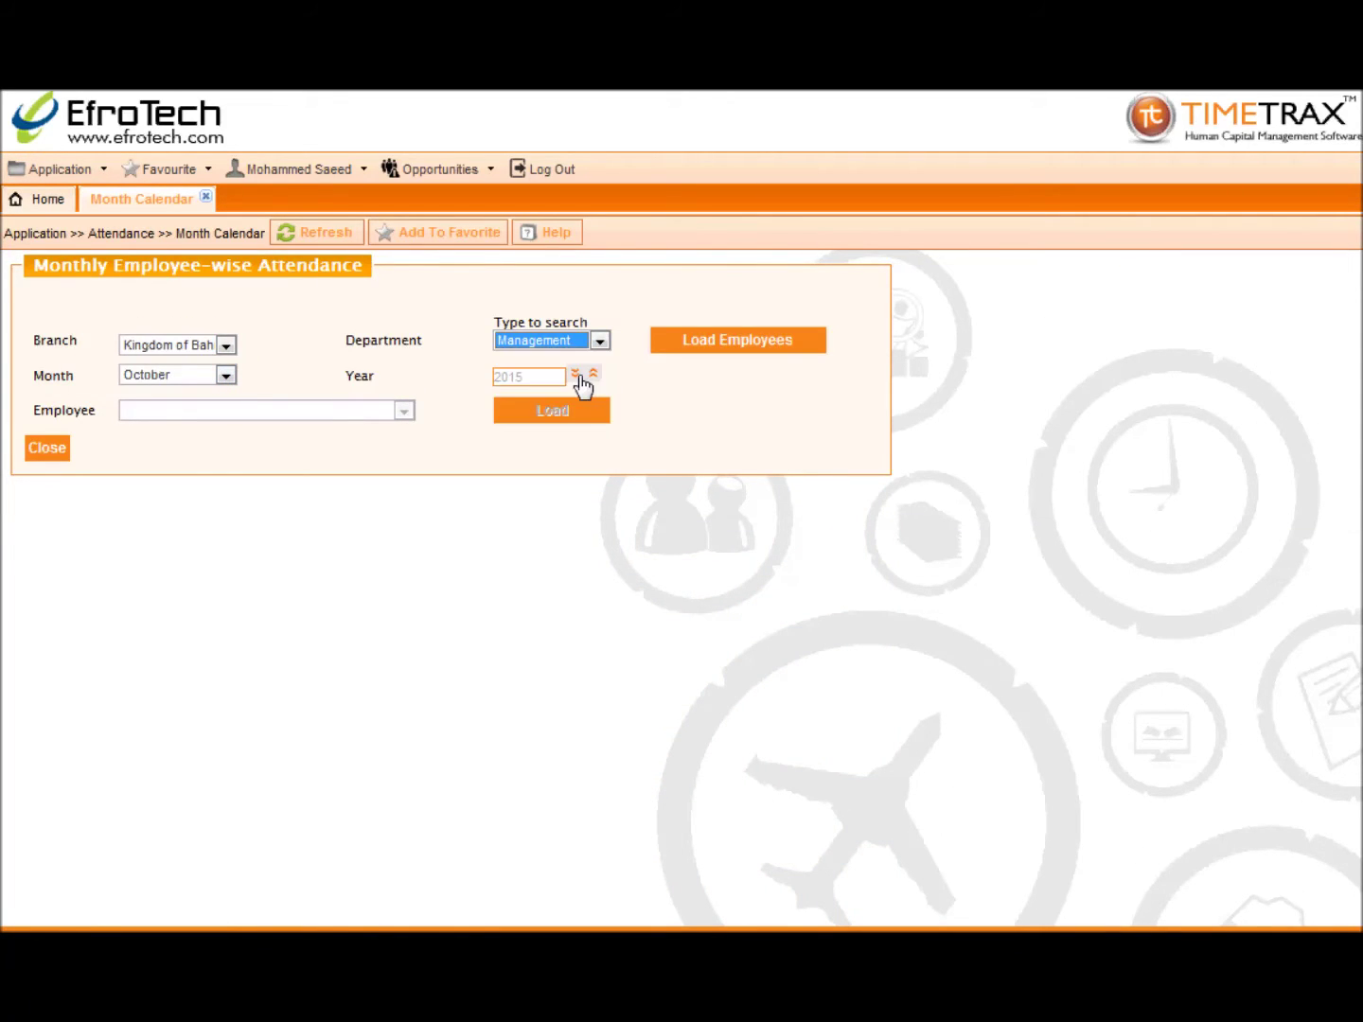
{"action": "left_click", "coordinate": [662, 342]}
{"action": "left_click", "coordinate": [228, 372]}
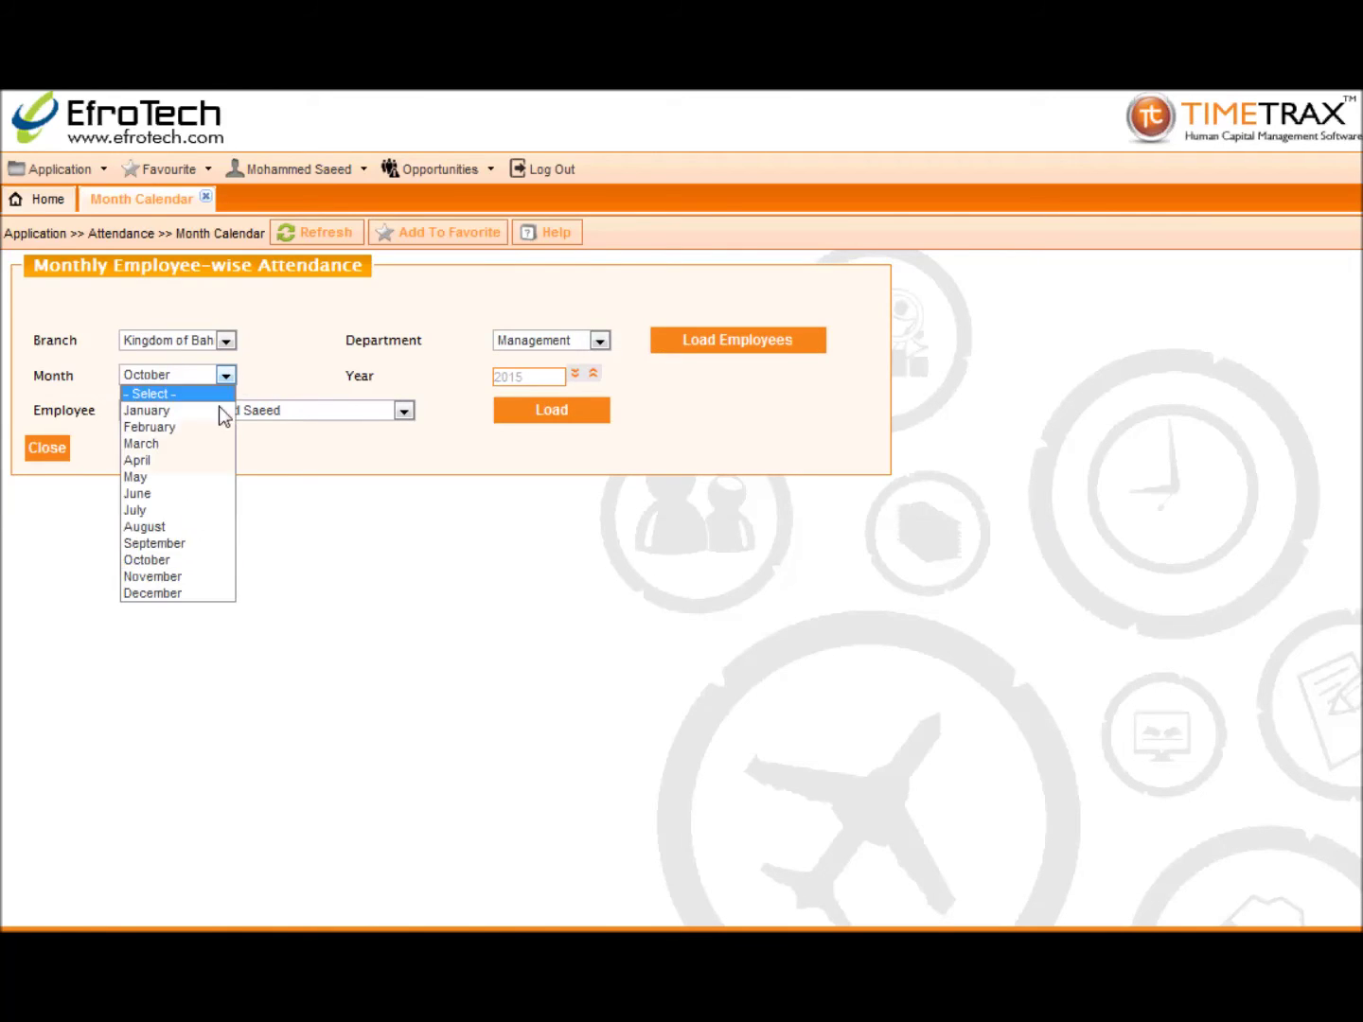
{"action": "left_click", "coordinate": [177, 558]}
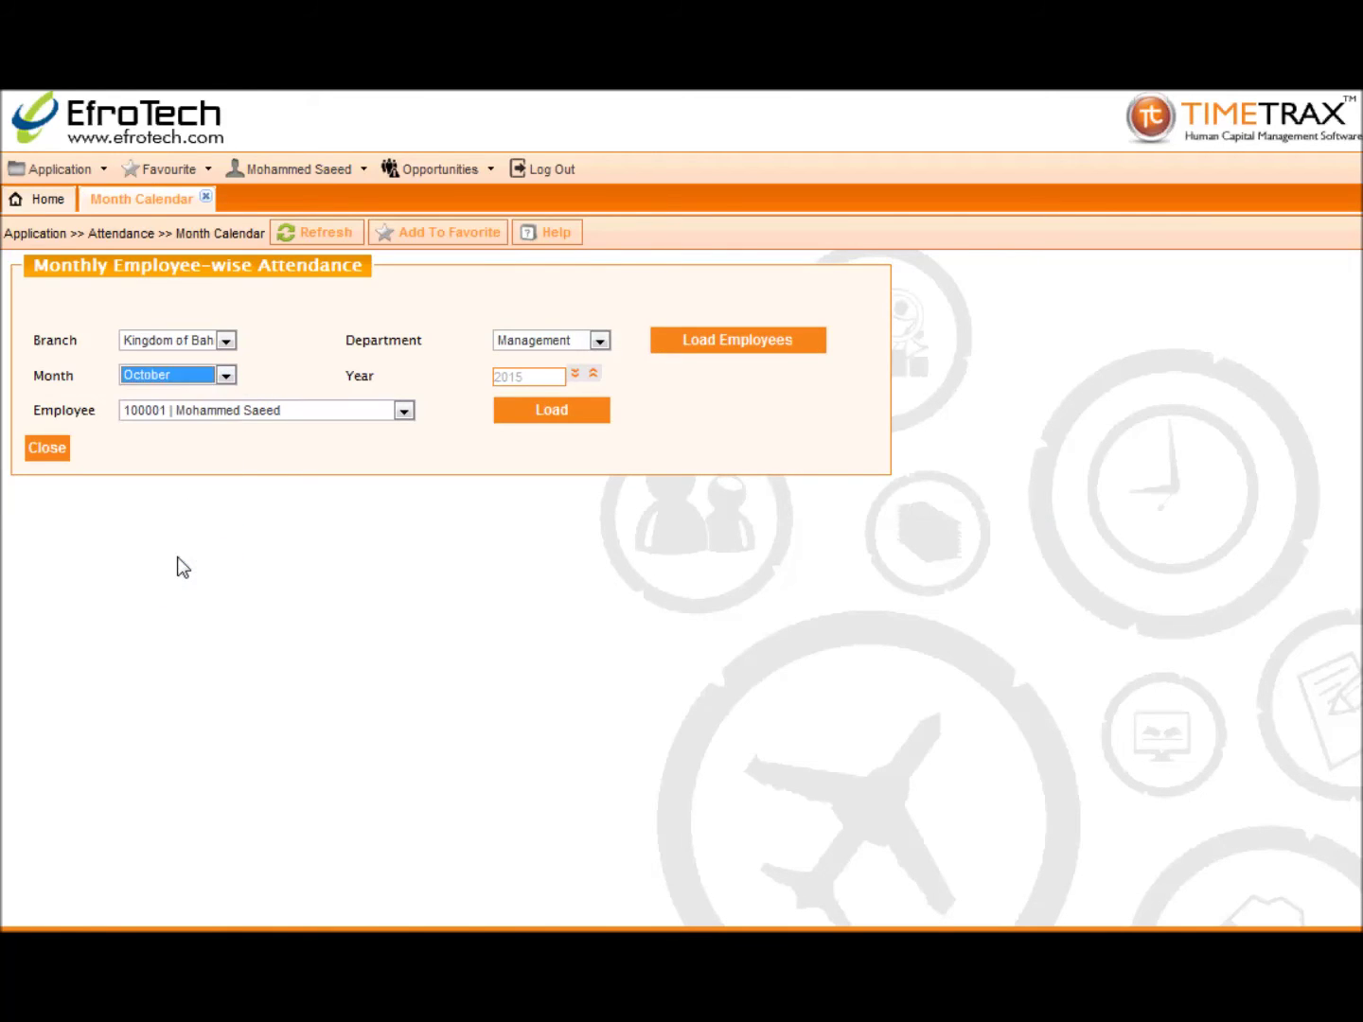
{"action": "left_click", "coordinate": [217, 416]}
{"action": "left_click", "coordinate": [273, 430]}
{"action": "left_click", "coordinate": [533, 416]}
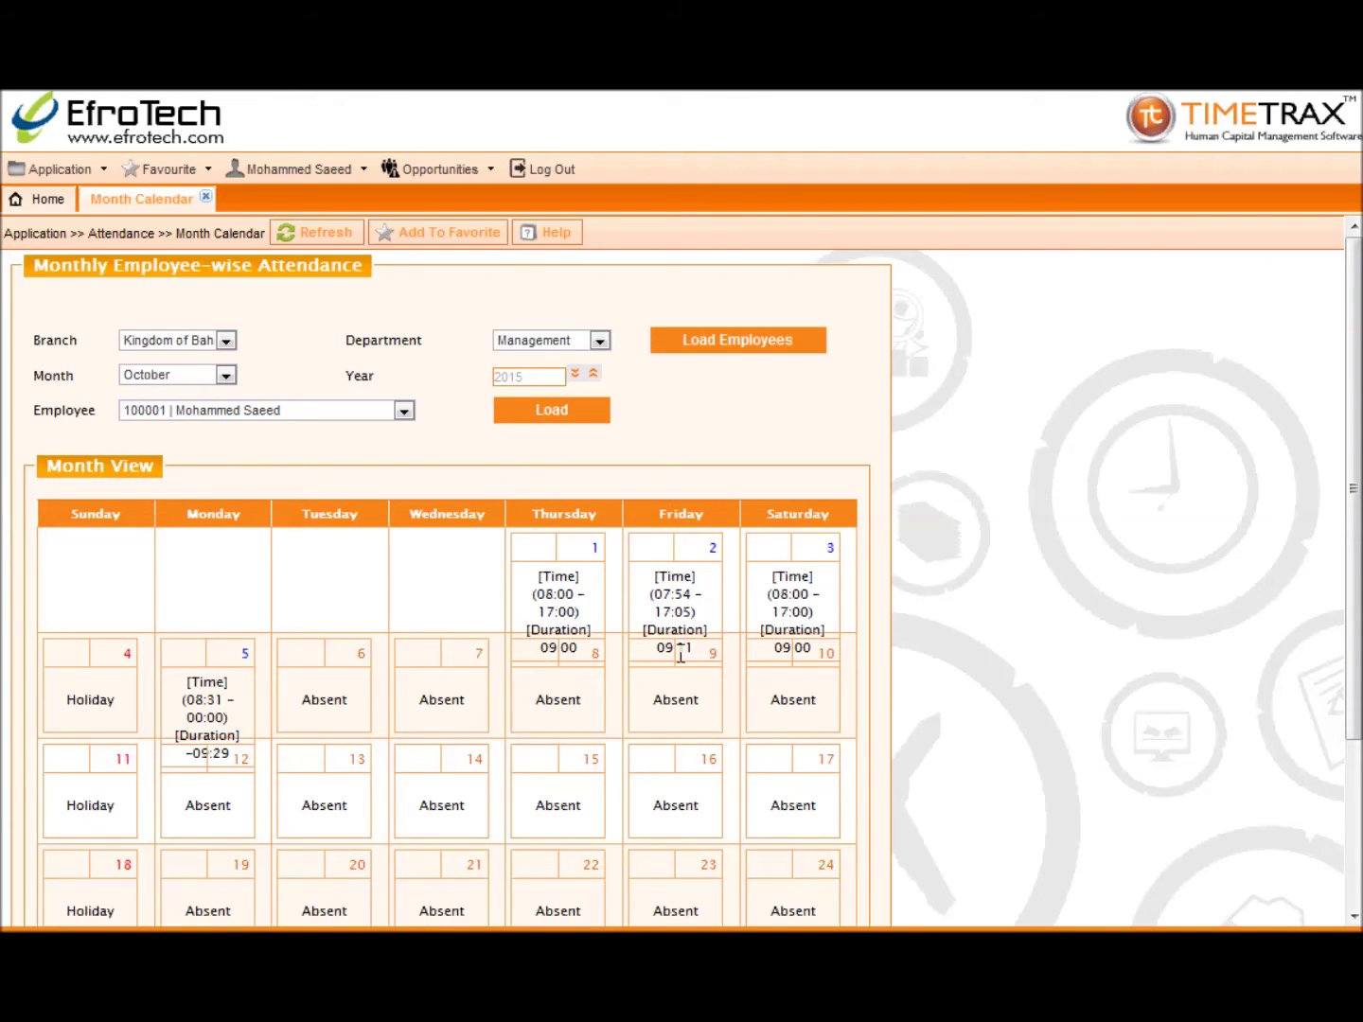
{"action": "left_click", "coordinate": [205, 195]}
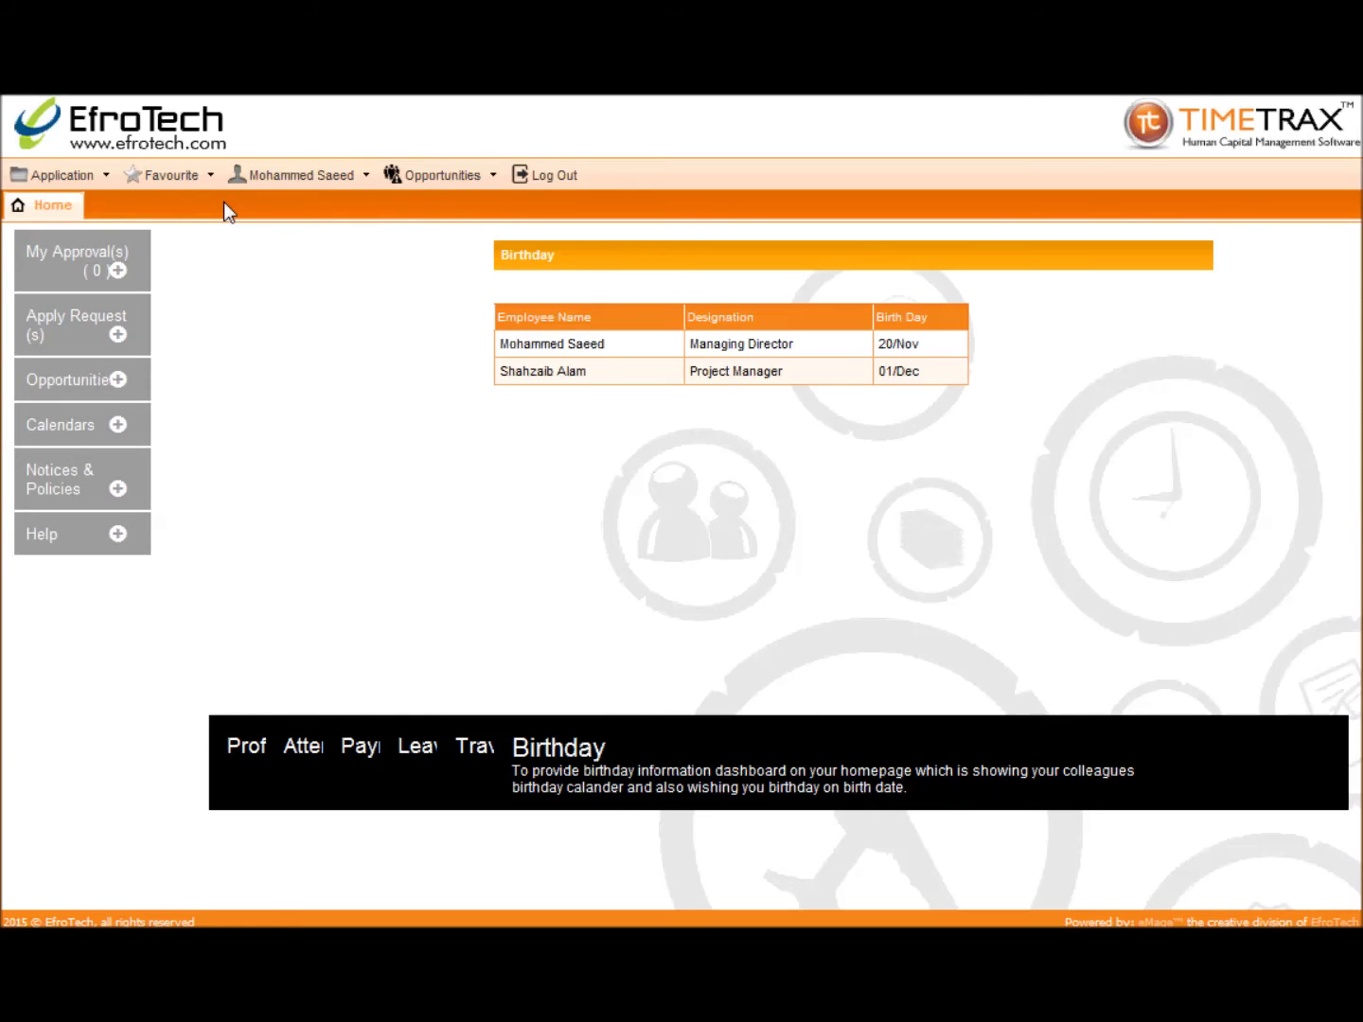
Step: Start a new Attendance Request for the Chief Financial Officer with From Date 01/10/2015
{"action": "left_click", "coordinate": [65, 175]}
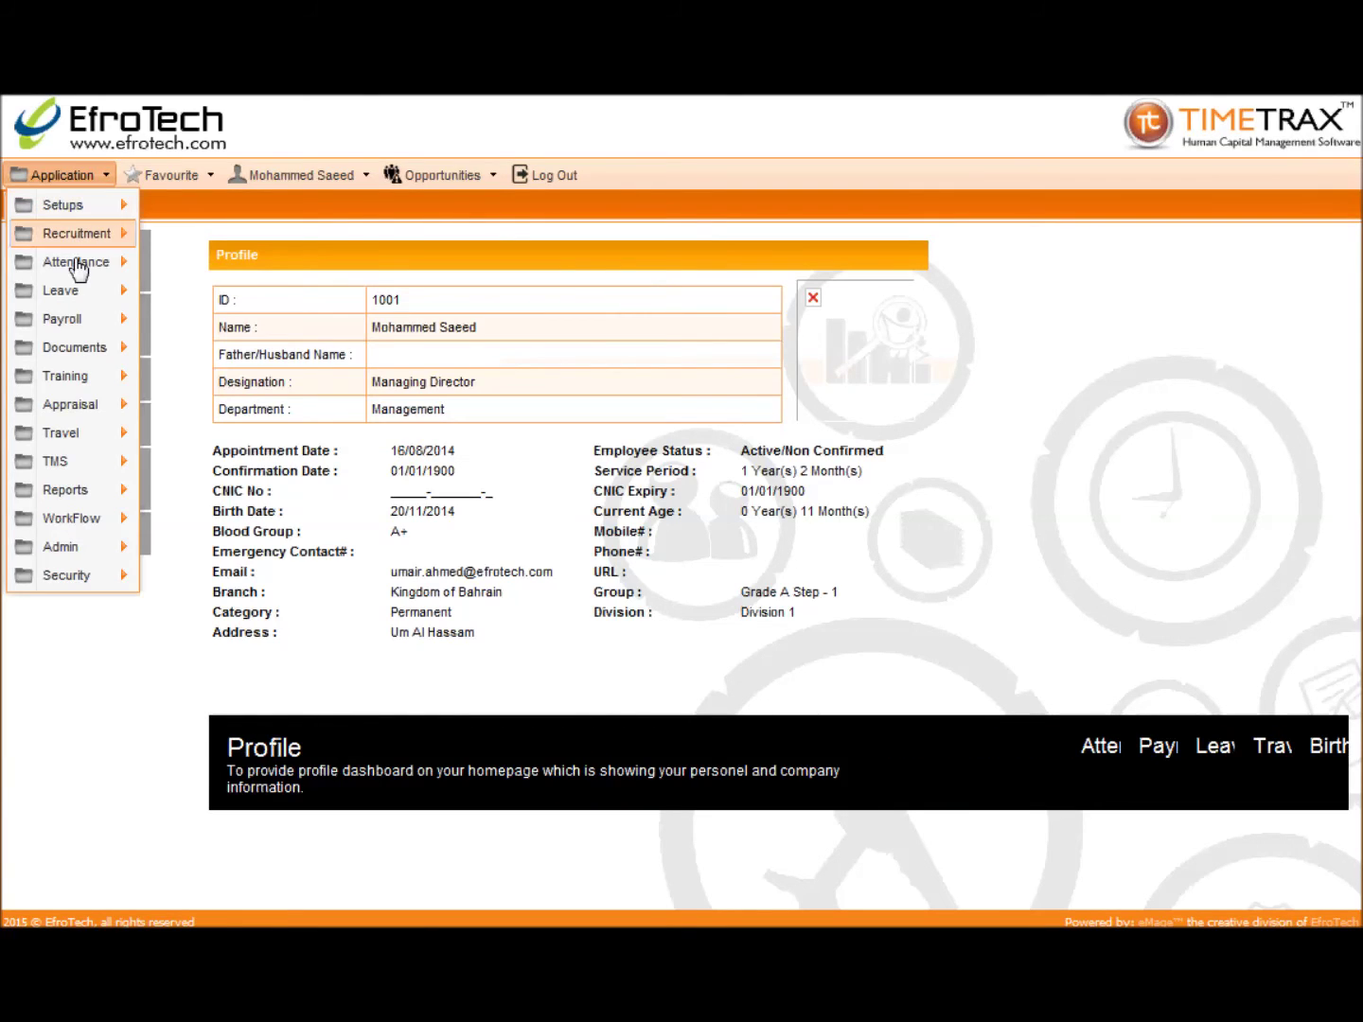
{"action": "mouse_move", "coordinate": [78, 273]}
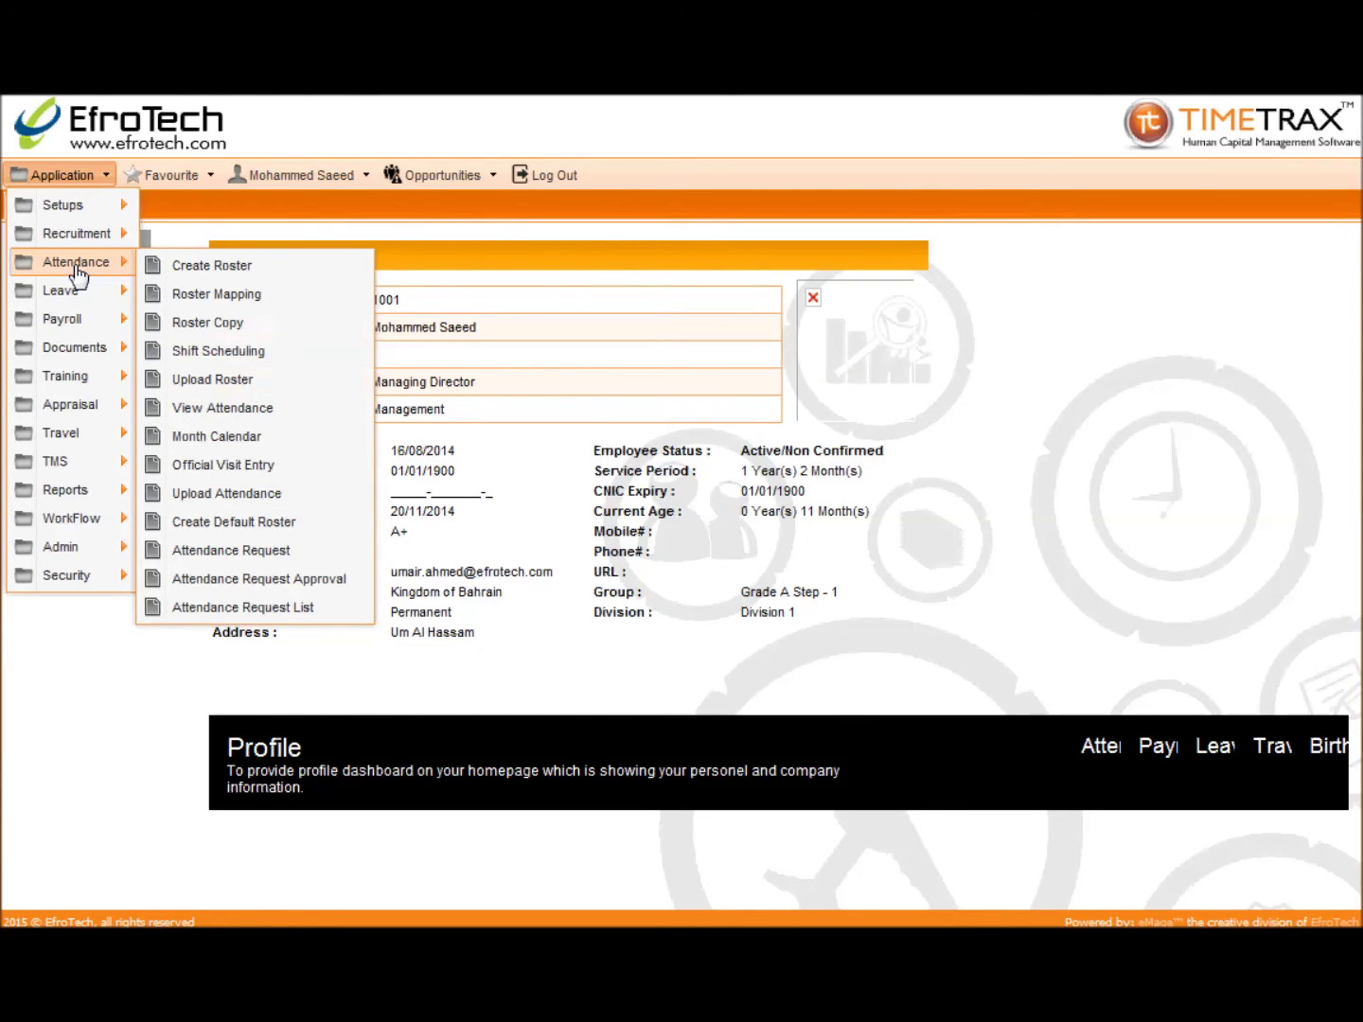
{"action": "left_click", "coordinate": [190, 550]}
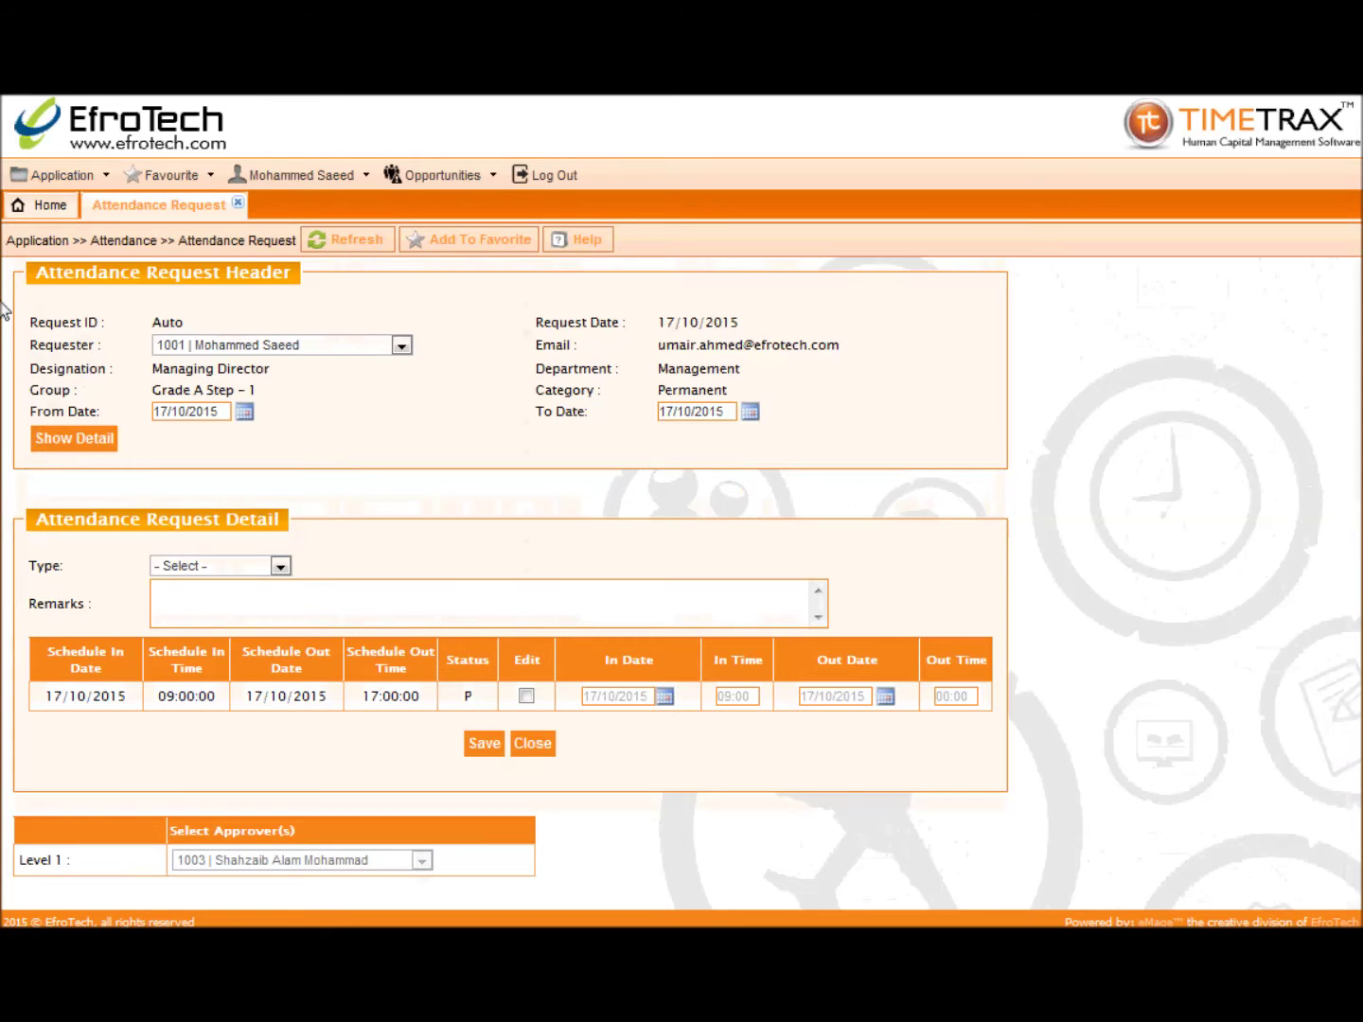
{"action": "left_click", "coordinate": [223, 345]}
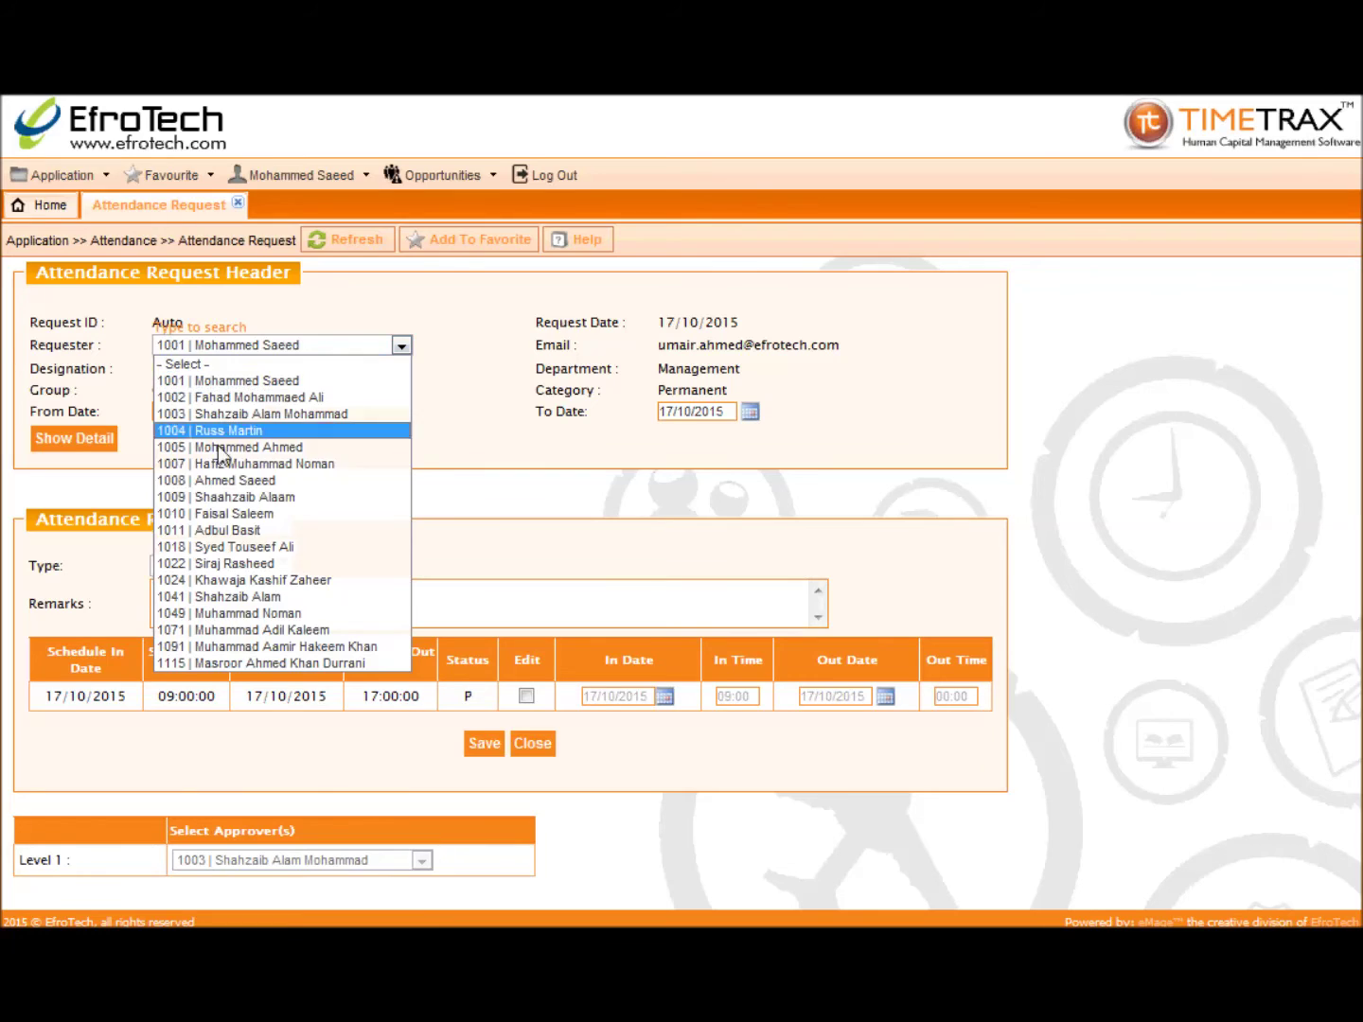
{"action": "left_click", "coordinate": [209, 533]}
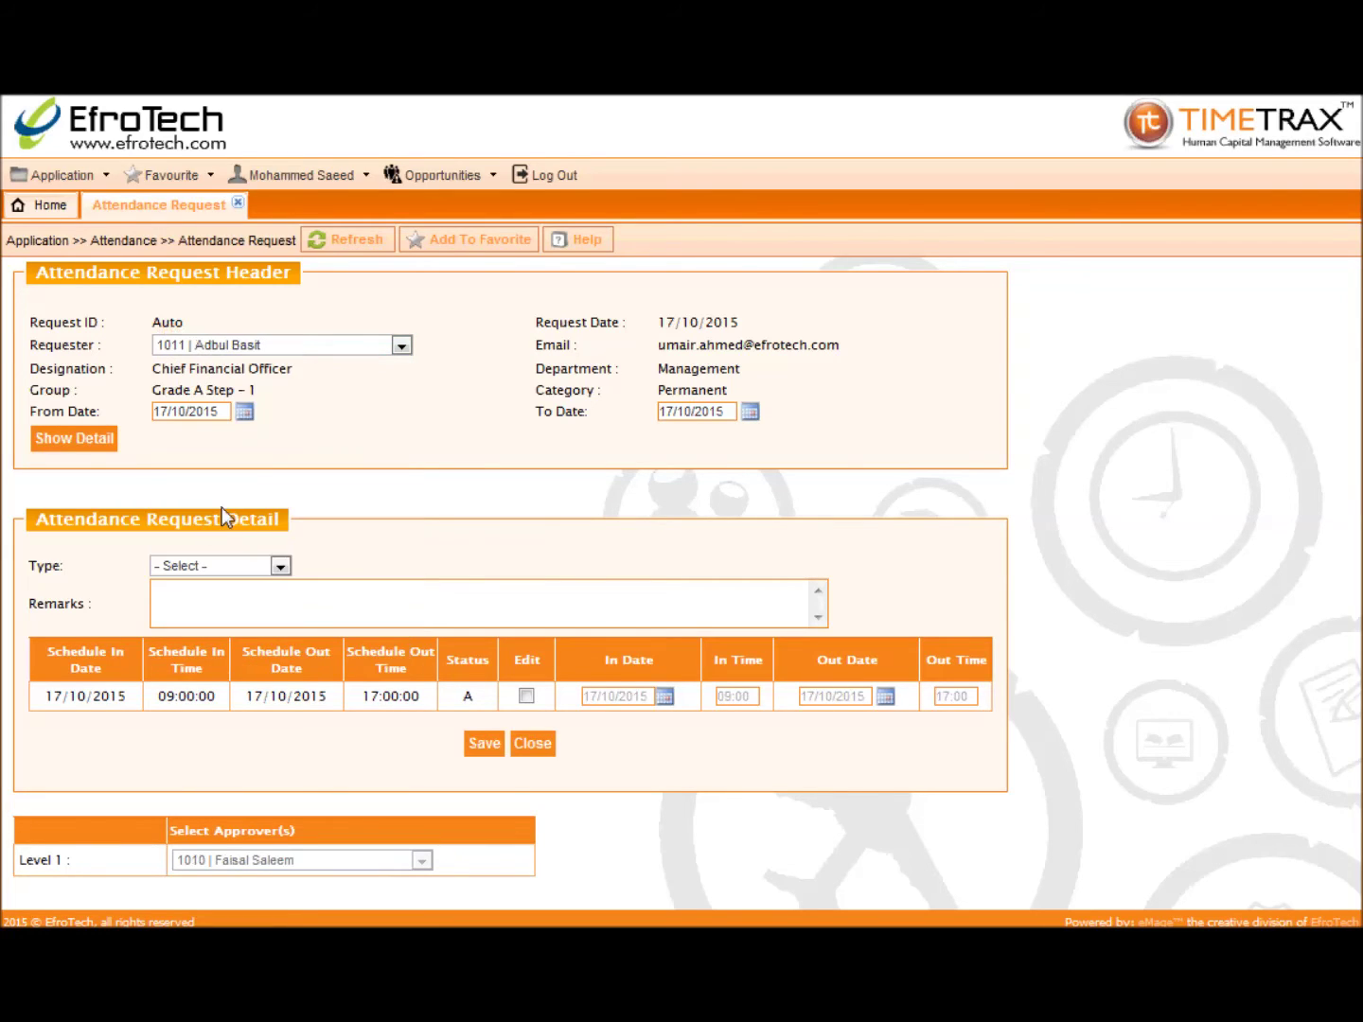
{"action": "left_click", "coordinate": [246, 414]}
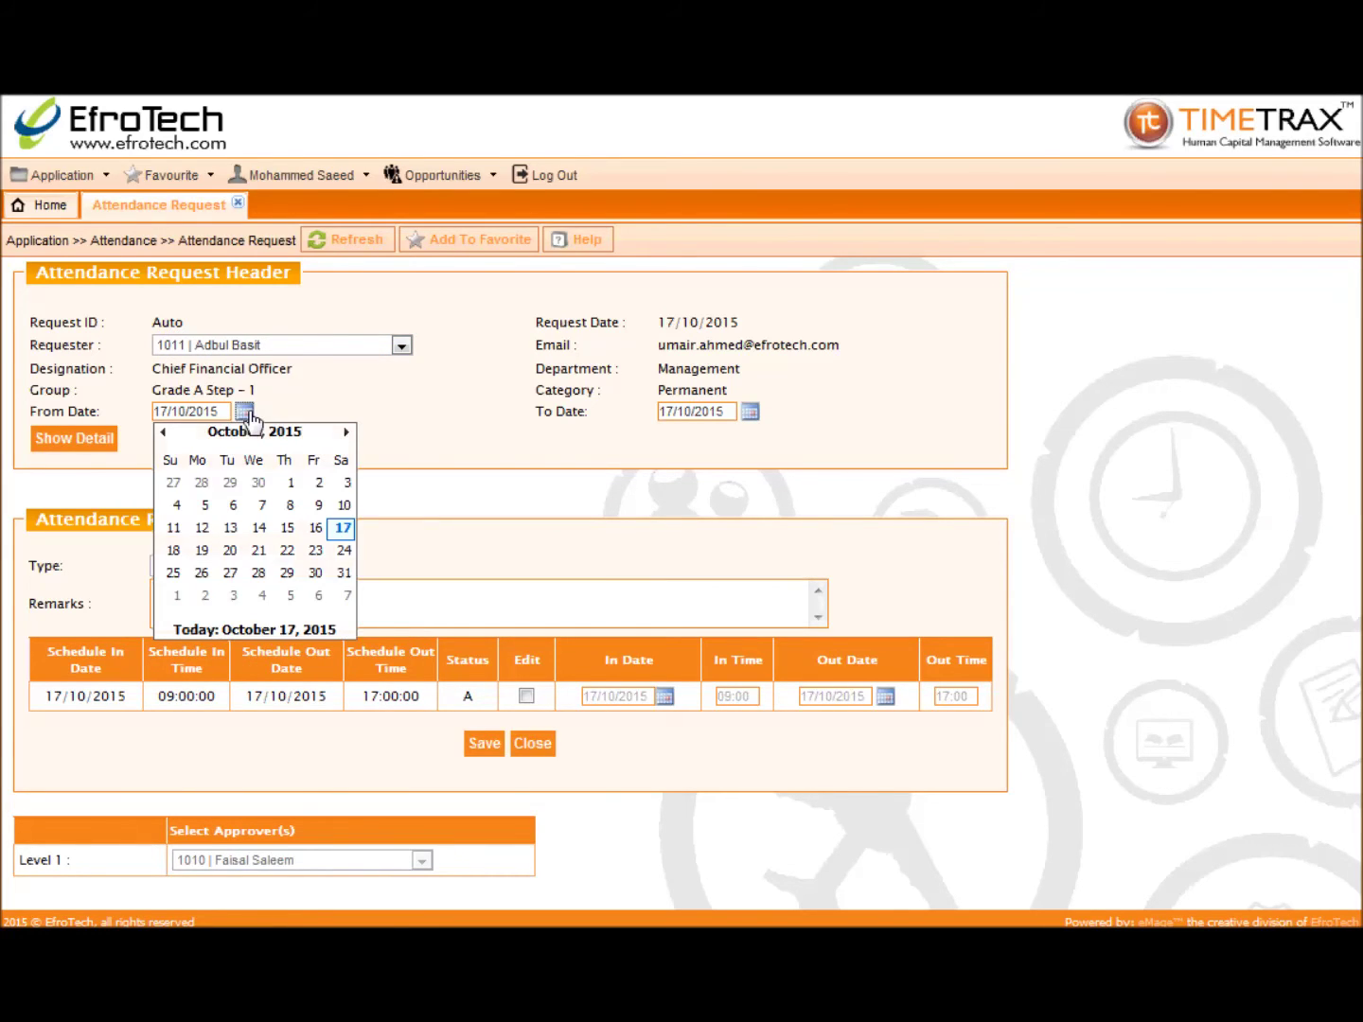
{"action": "left_click", "coordinate": [289, 485]}
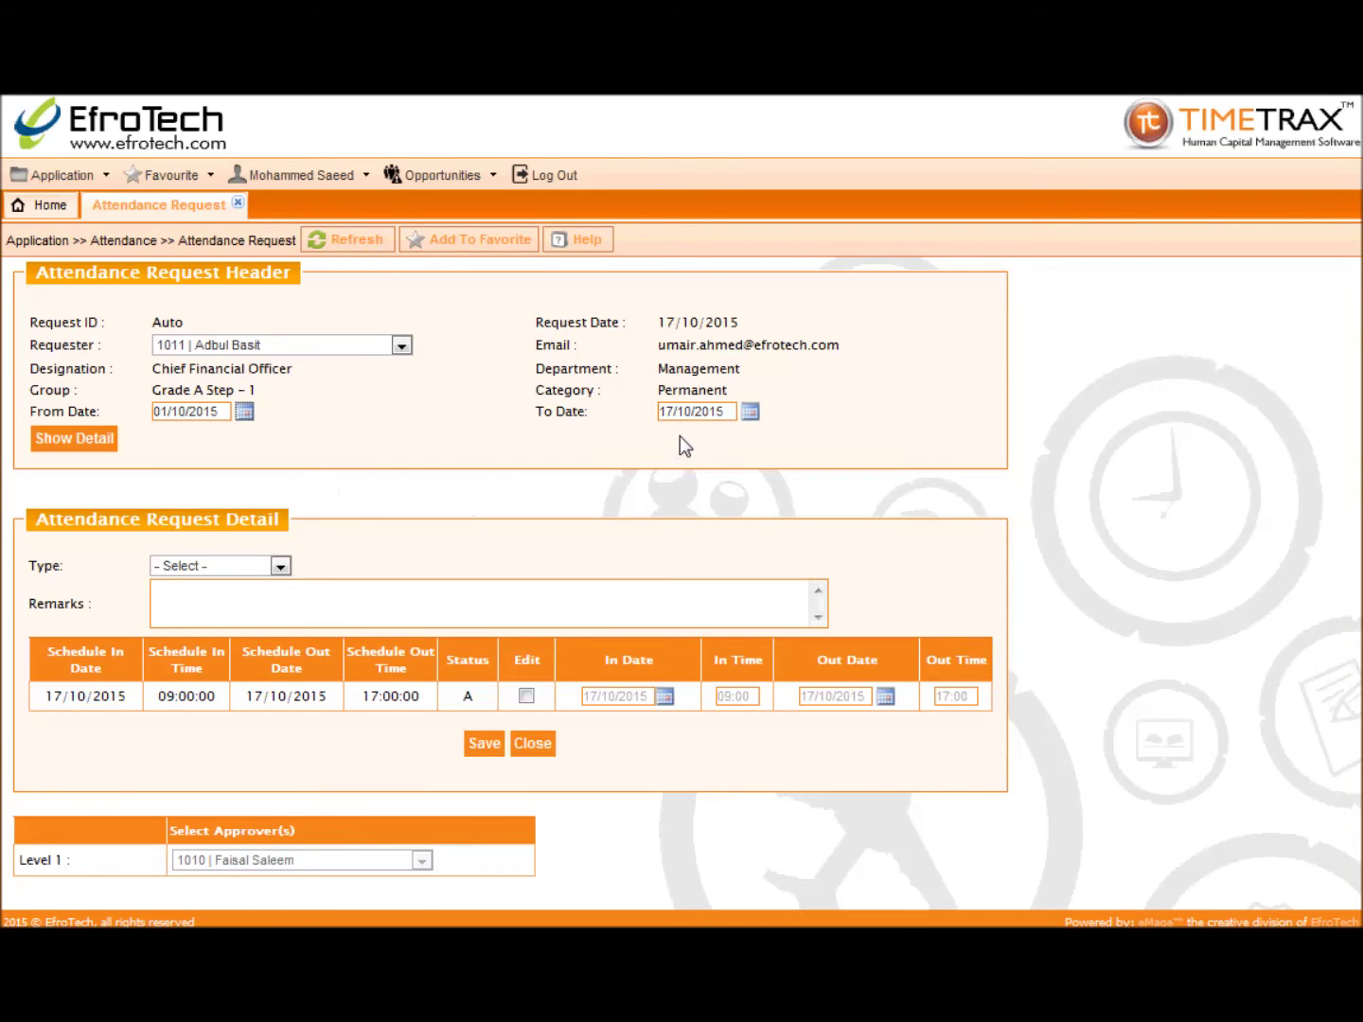
Step: Show the daily rows, set type Official Visit, and make the 15–17/10/2015 rows editable
{"action": "left_click", "coordinate": [107, 438]}
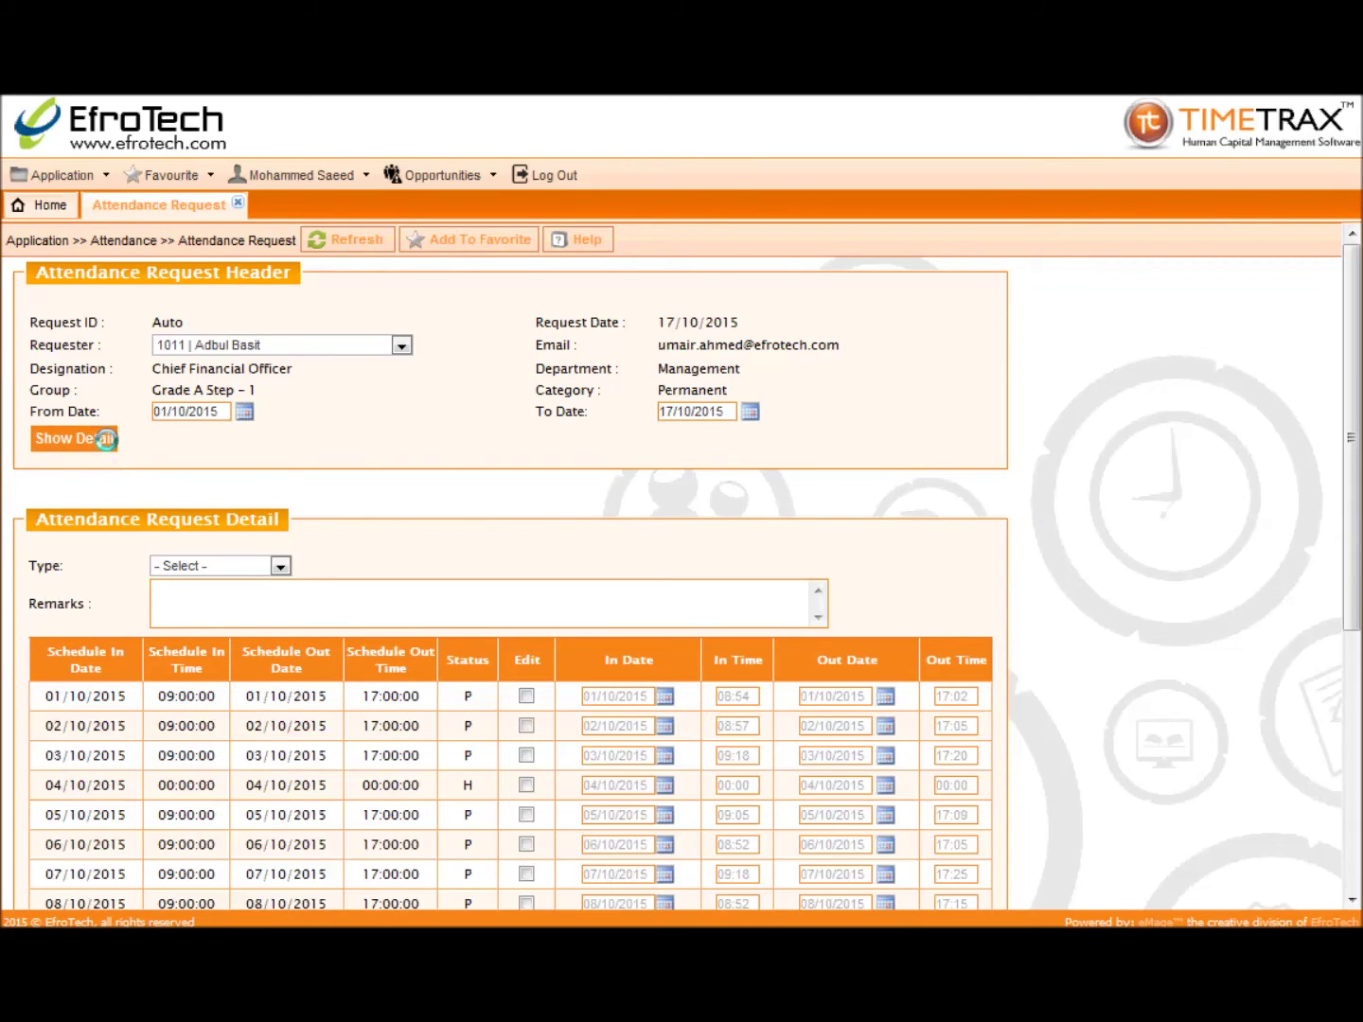
{"action": "scroll", "coordinate": [111, 448], "scroll_direction": "down", "scroll_amount": 1}
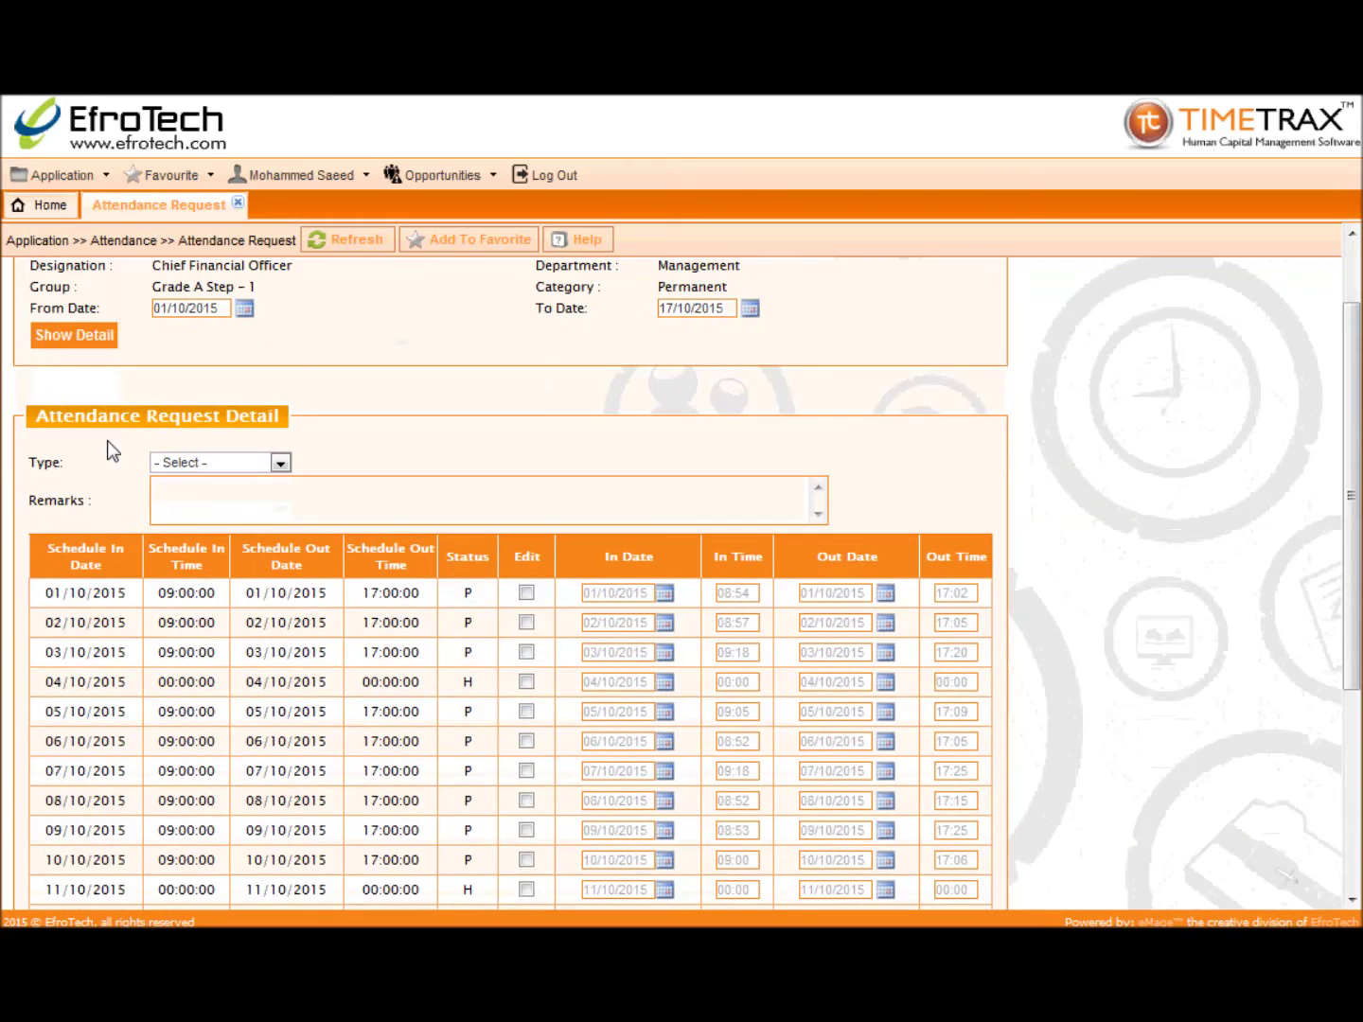
{"action": "left_click", "coordinate": [194, 463]}
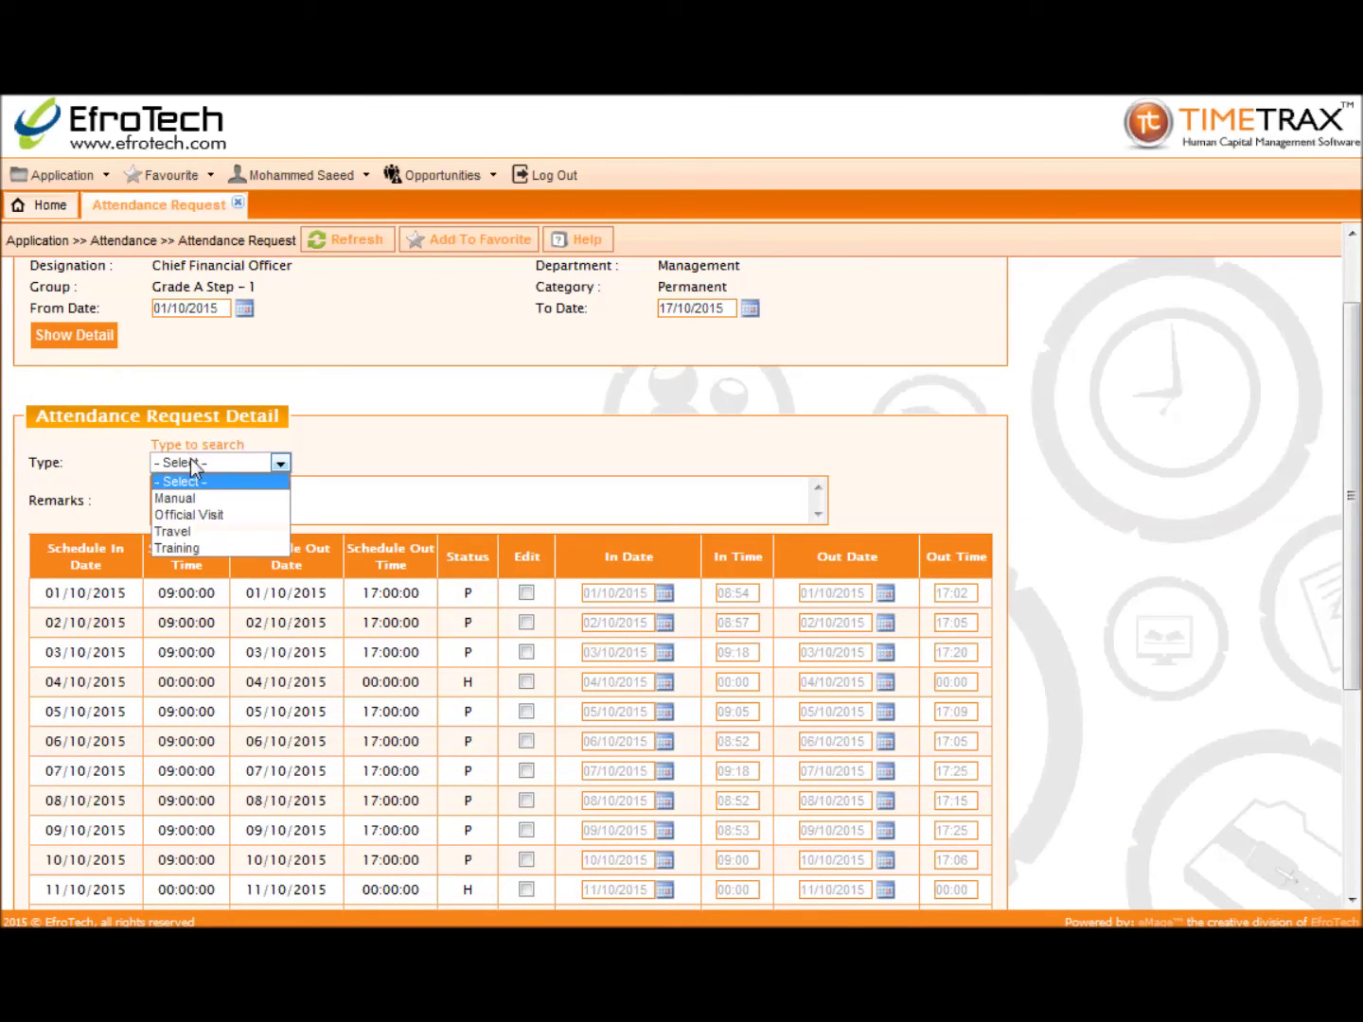
{"action": "left_click", "coordinate": [194, 522]}
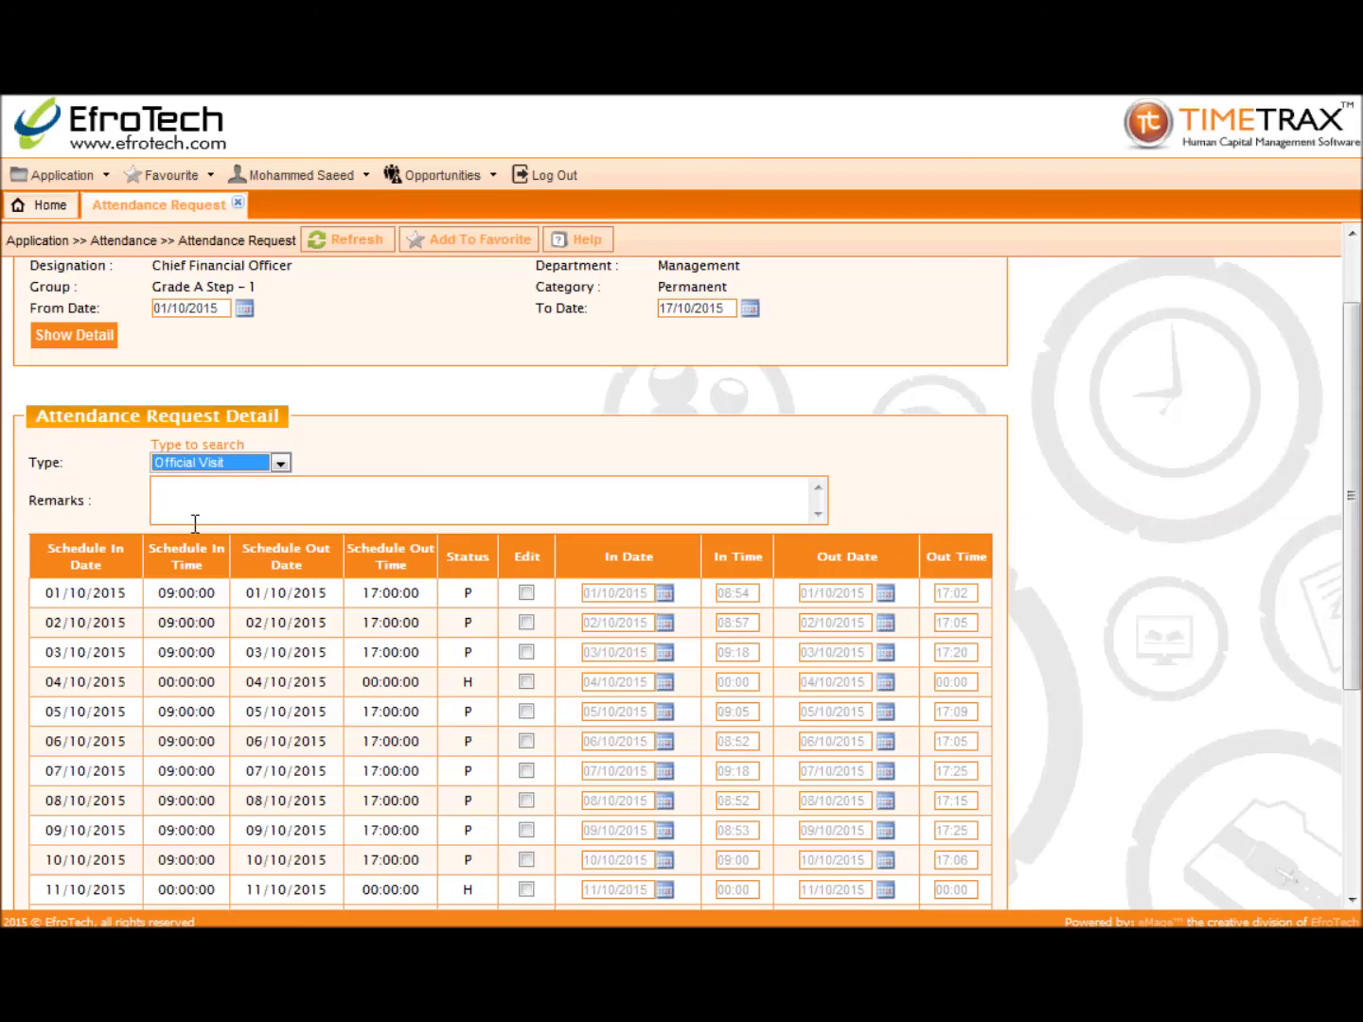
{"action": "scroll", "coordinate": [190, 528], "scroll_direction": "down", "scroll_amount": 2}
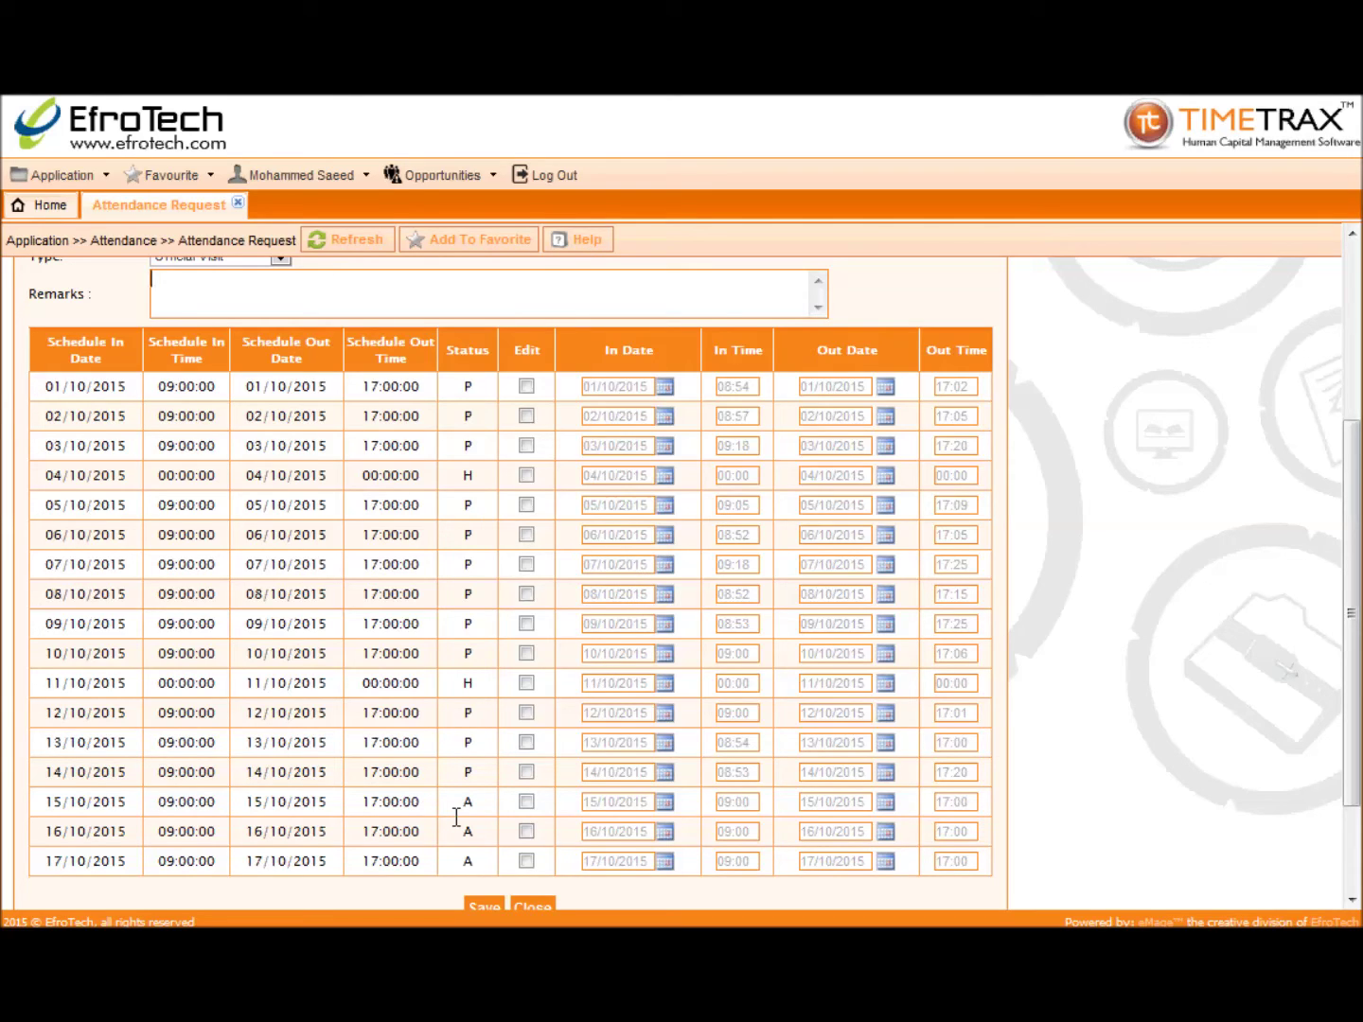
{"action": "left_click", "coordinate": [525, 802]}
{"action": "left_click", "coordinate": [526, 830]}
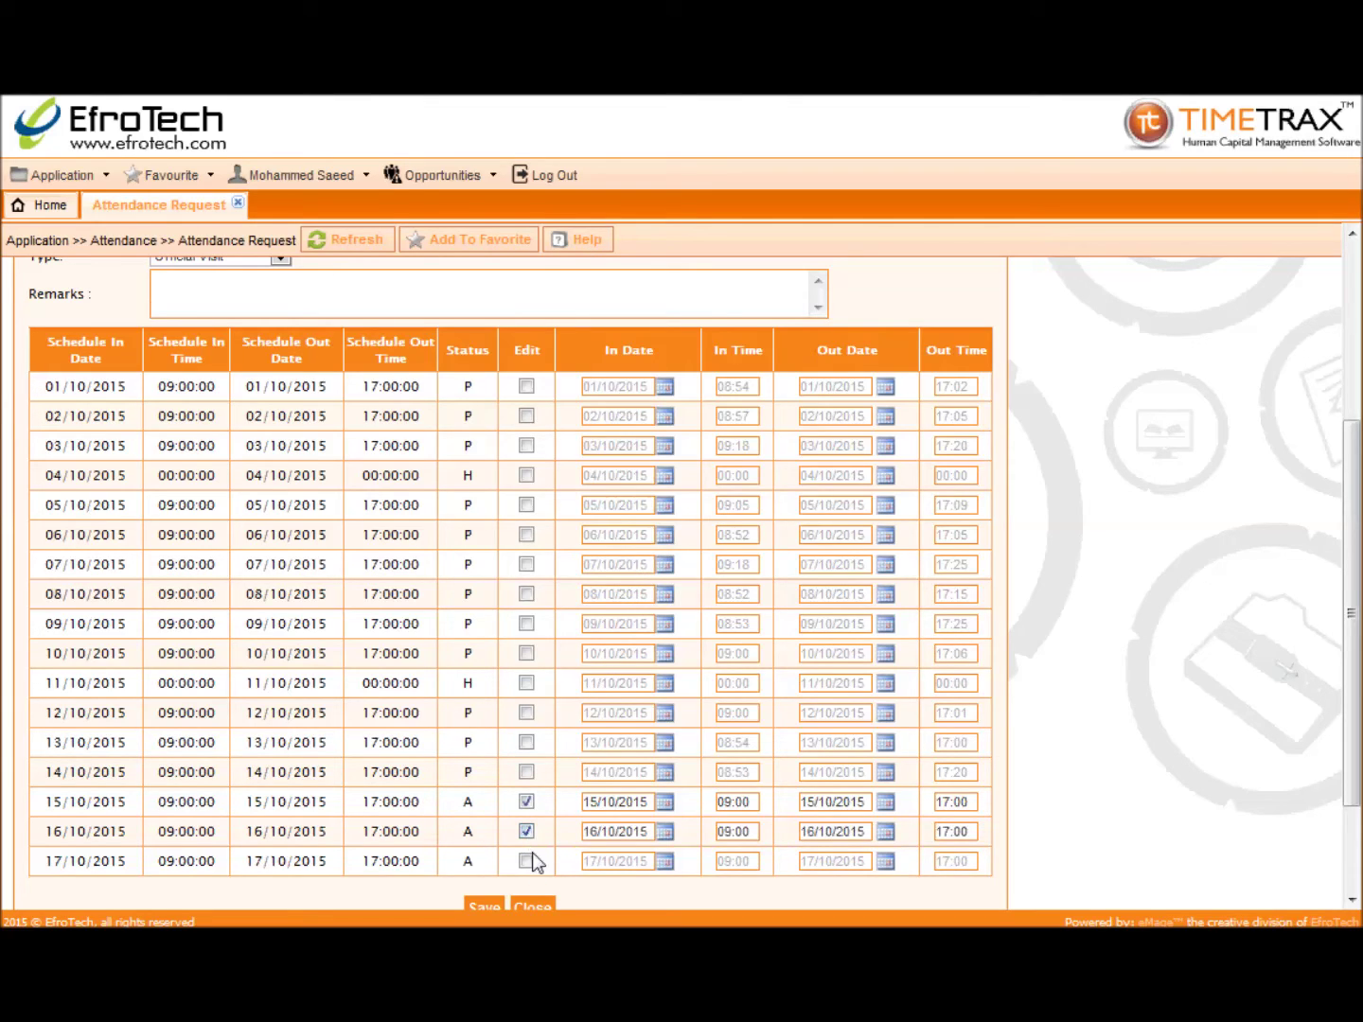
{"action": "left_click", "coordinate": [527, 864]}
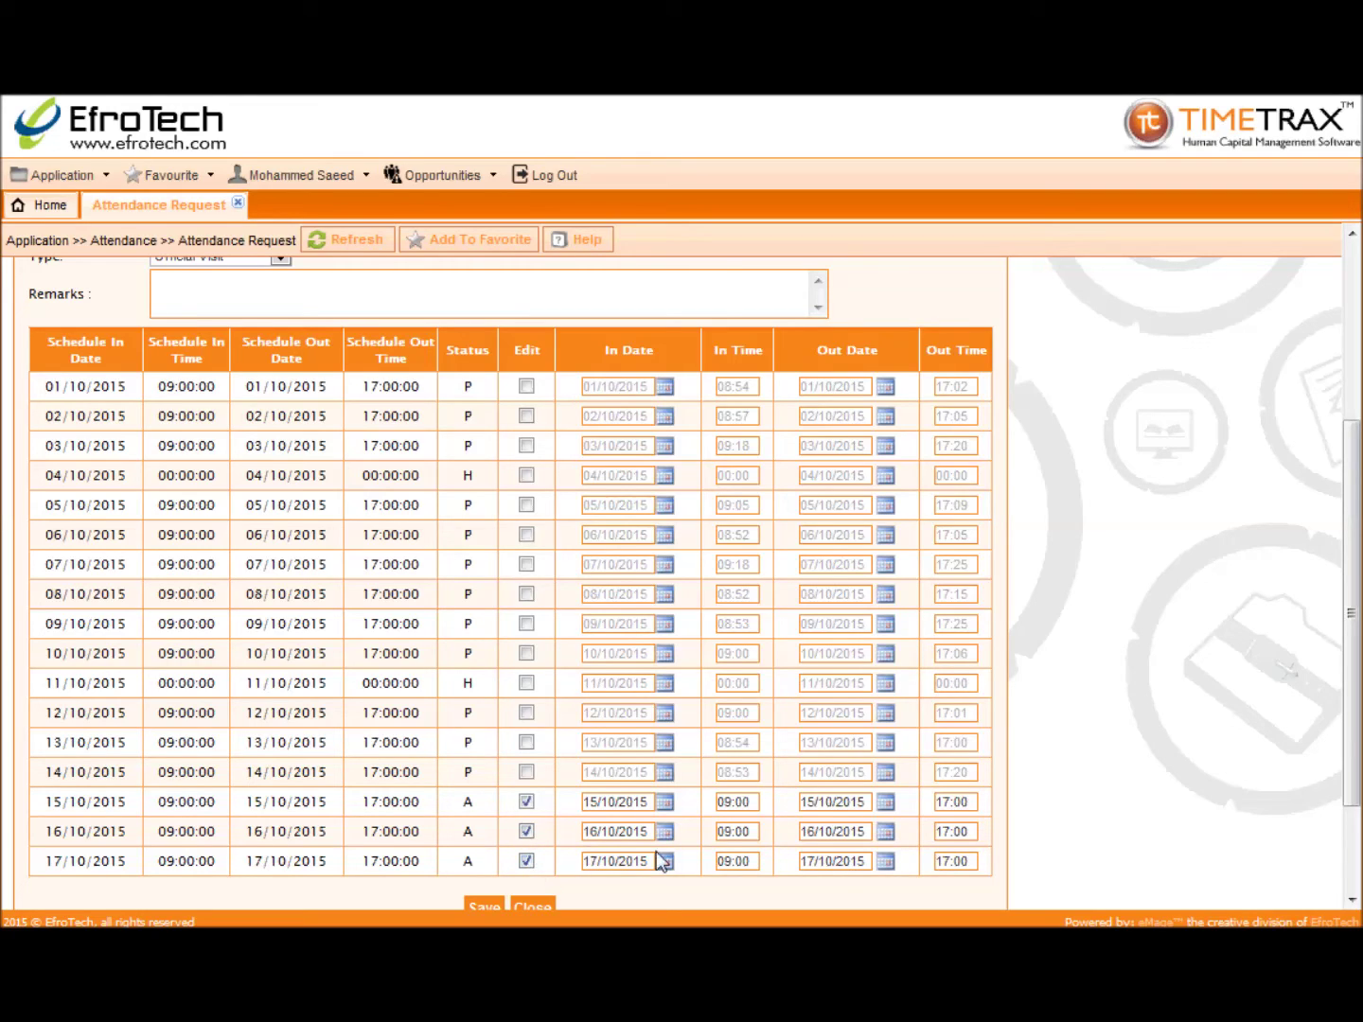
{"action": "double_click", "coordinate": [745, 805]}
Step: Save the attendance request, dismiss the confirmation and close the page
{"action": "scroll", "coordinate": [765, 819], "scroll_direction": "down", "scroll_amount": 3}
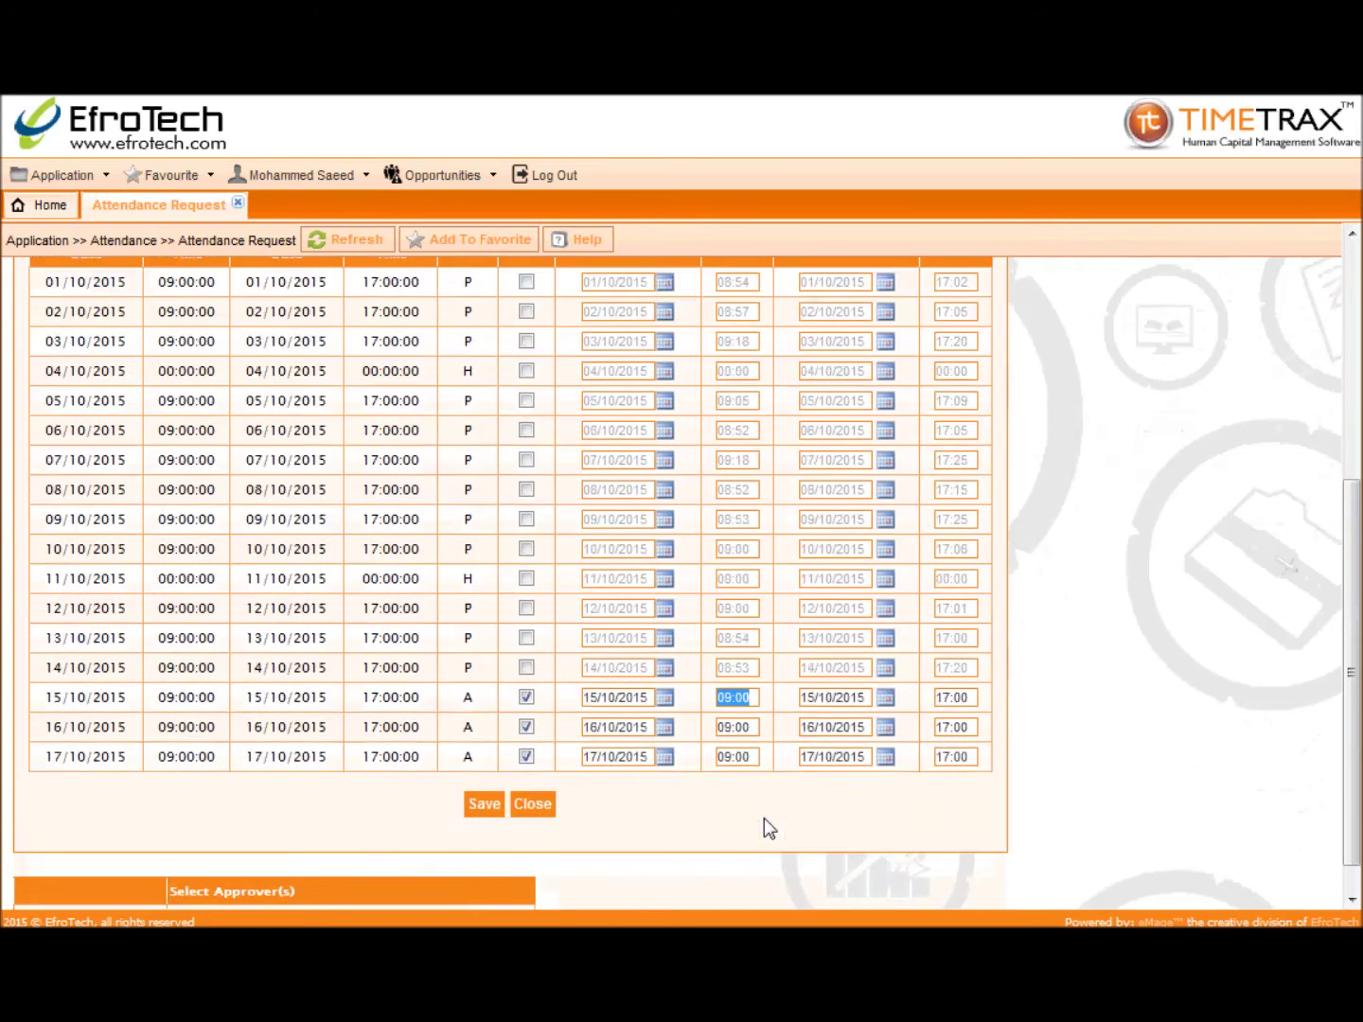
{"action": "left_click", "coordinate": [484, 765]}
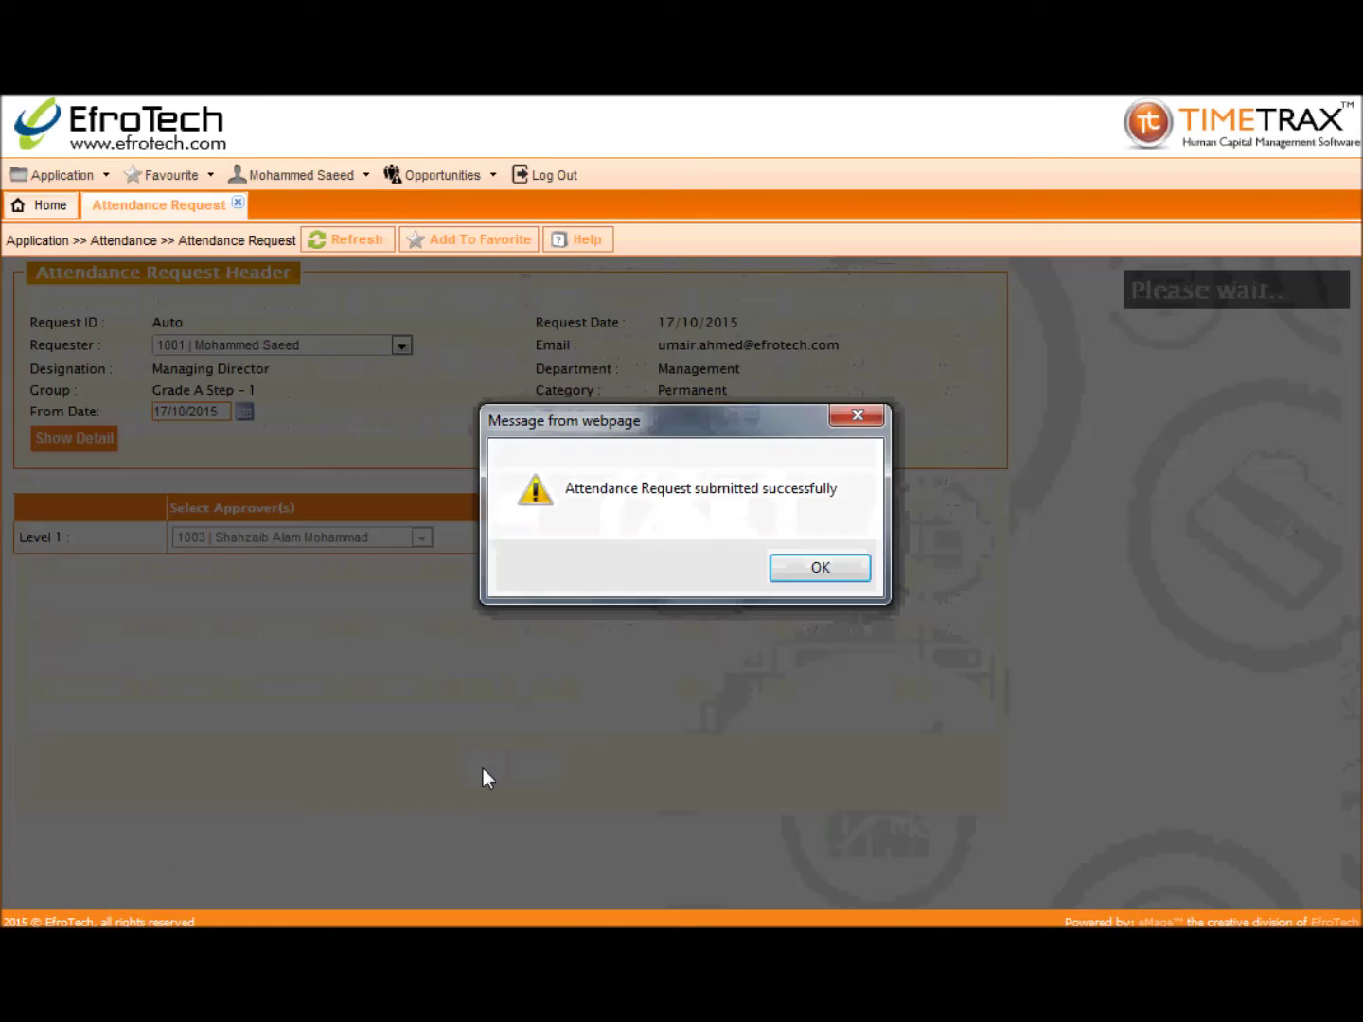
{"action": "left_click", "coordinate": [783, 575]}
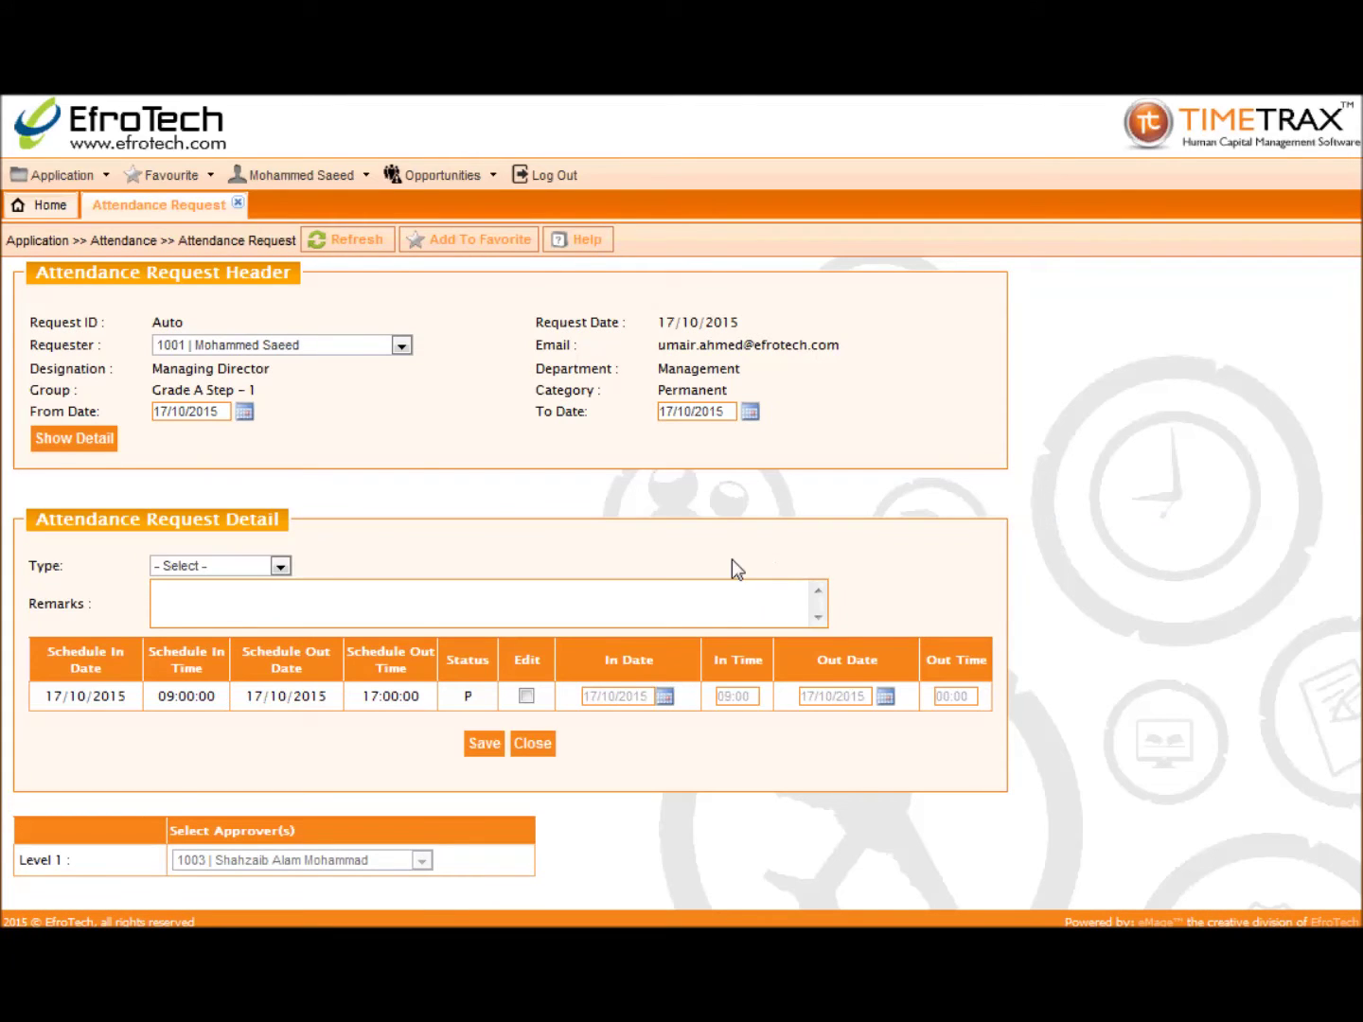
{"action": "left_click", "coordinate": [239, 204]}
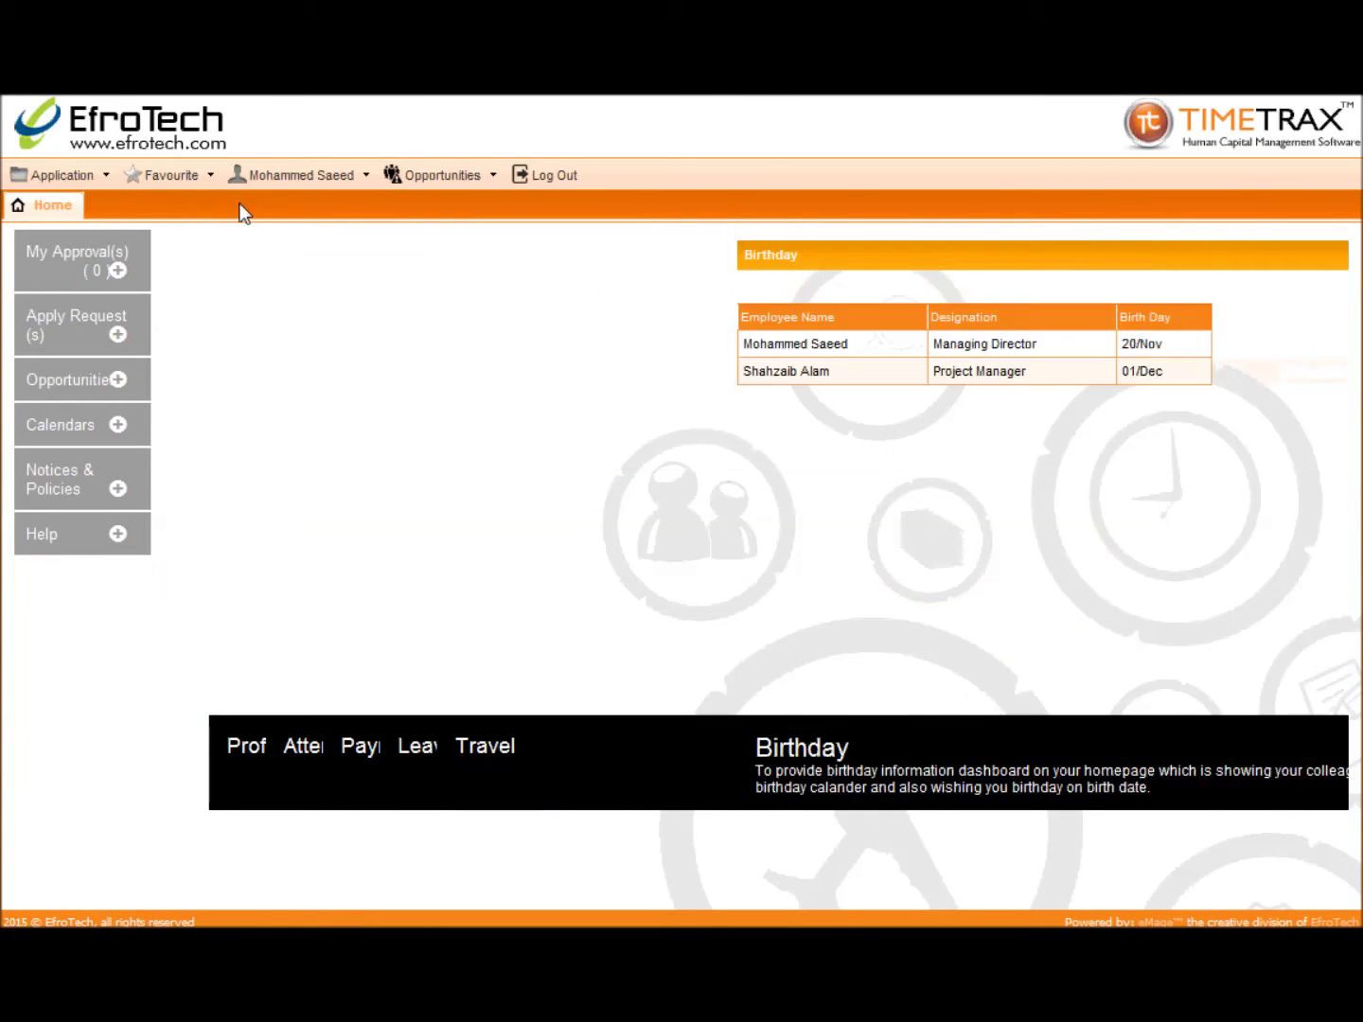
Step: Open the Attendance Request List and search the requests of employee 1011
{"action": "left_click", "coordinate": [102, 176]}
{"action": "mouse_move", "coordinate": [119, 272]}
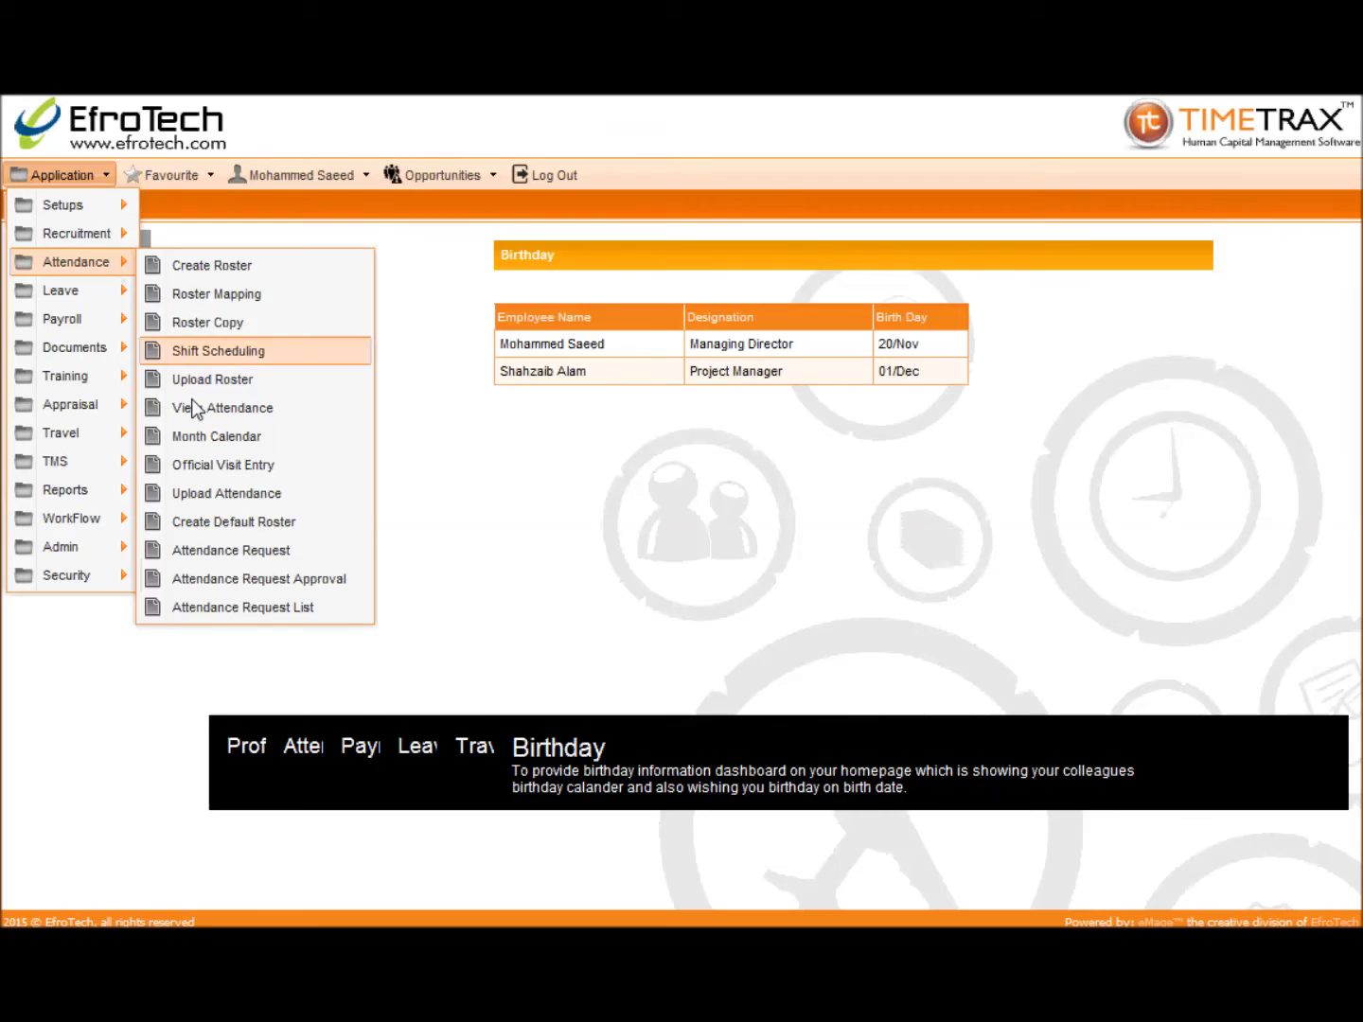
{"action": "left_click", "coordinate": [193, 605]}
{"action": "left_click", "coordinate": [475, 323]}
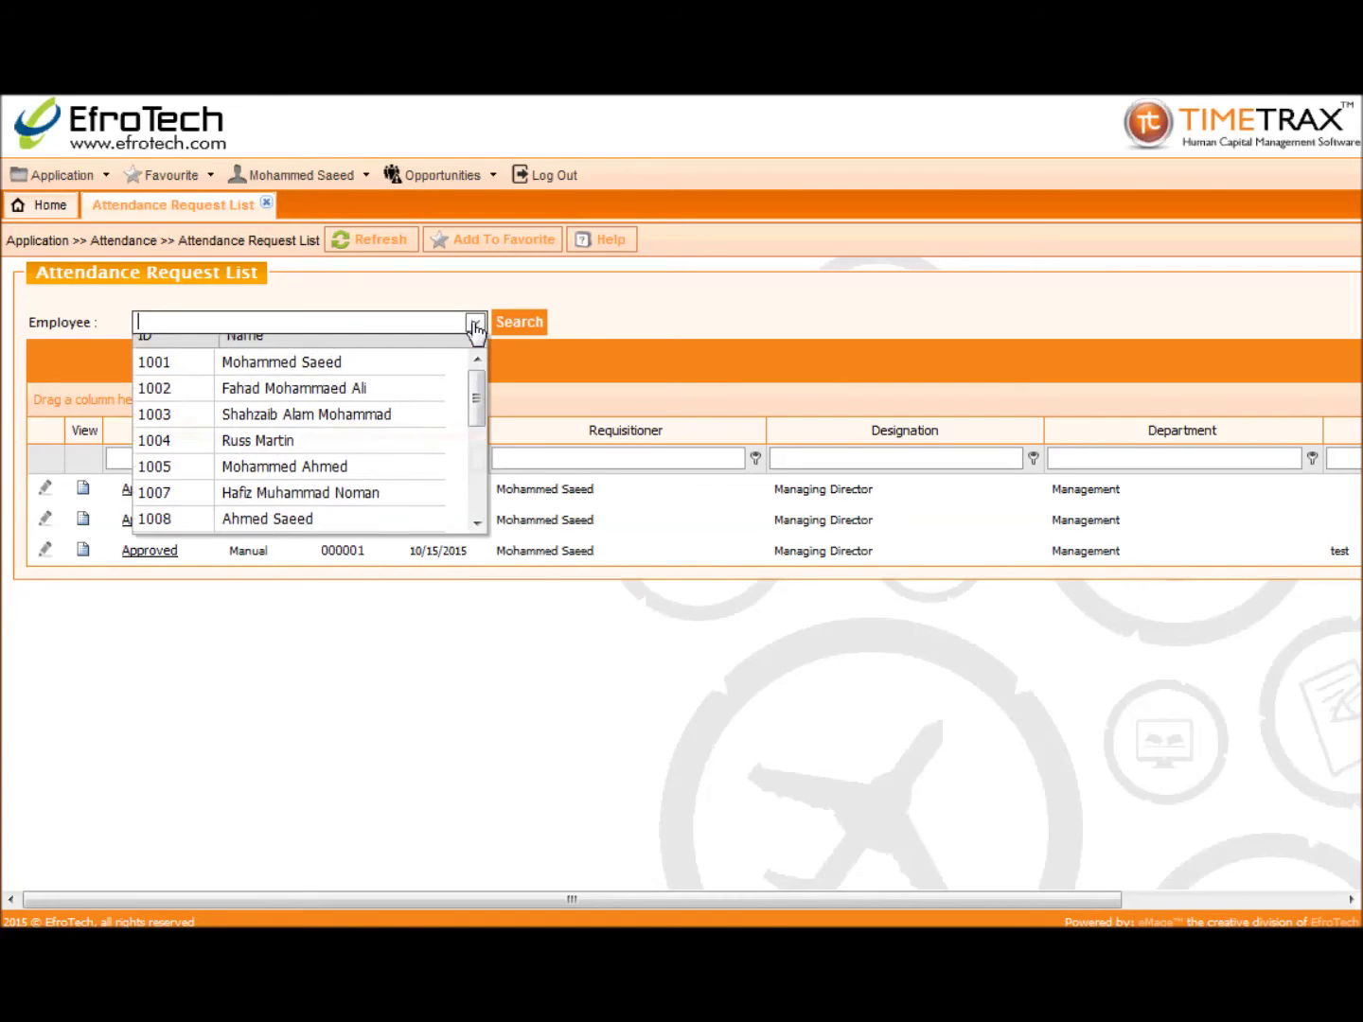
{"action": "scroll", "coordinate": [458, 387], "scroll_direction": "down", "scroll_amount": 1}
{"action": "scroll", "coordinate": [458, 387], "scroll_direction": "up", "scroll_amount": 1}
{"action": "left_click_drag", "start_coordinate": [459, 395], "coordinate": [461, 452]}
{"action": "left_click", "coordinate": [347, 463]}
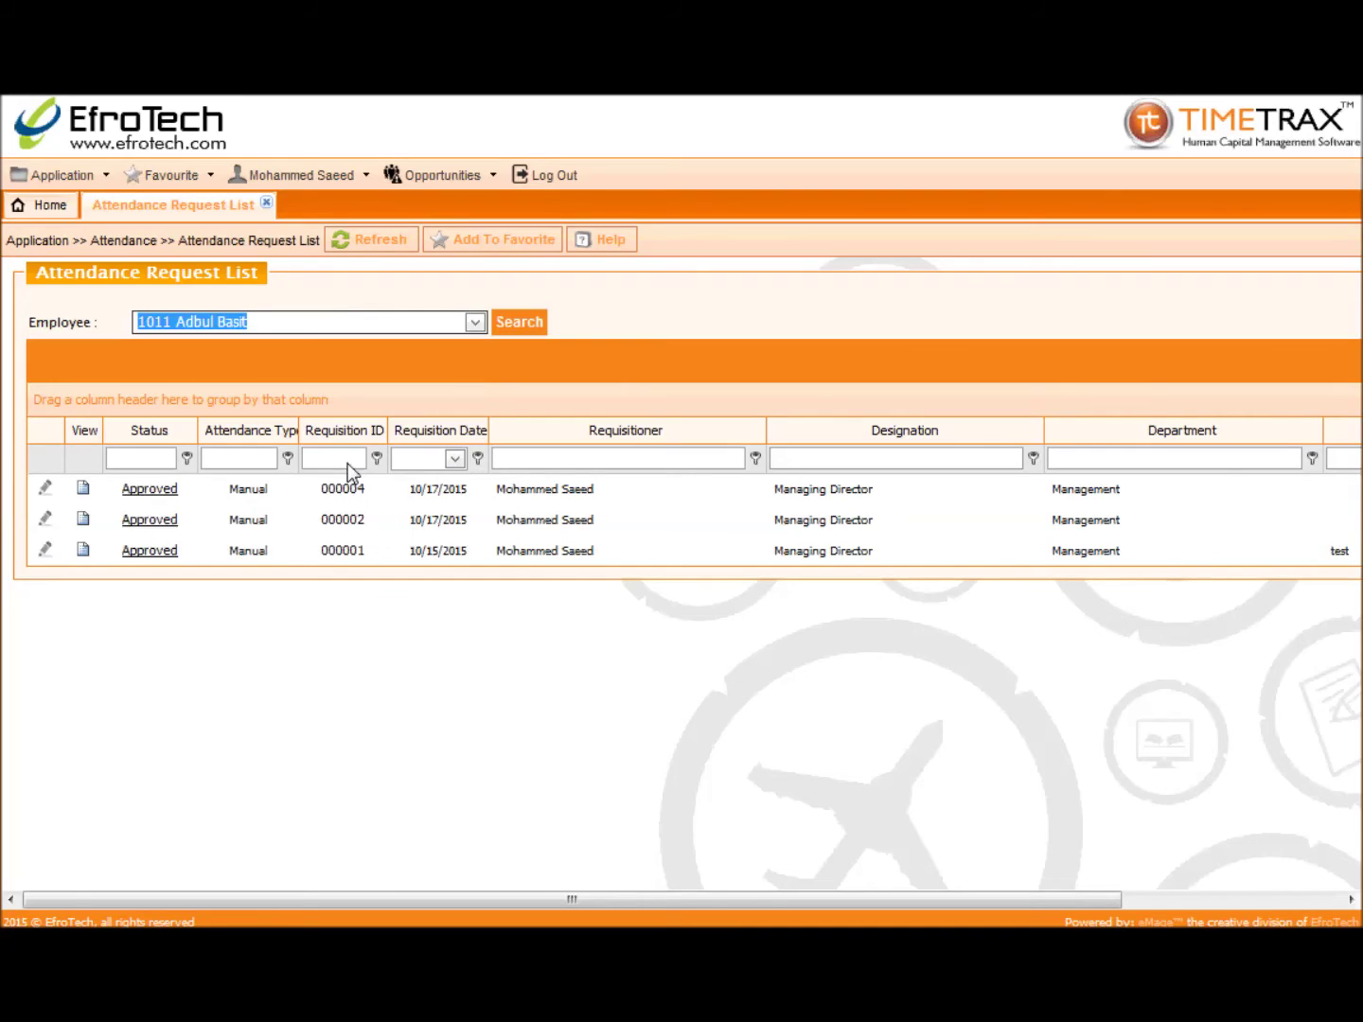
{"action": "left_click", "coordinate": [536, 322]}
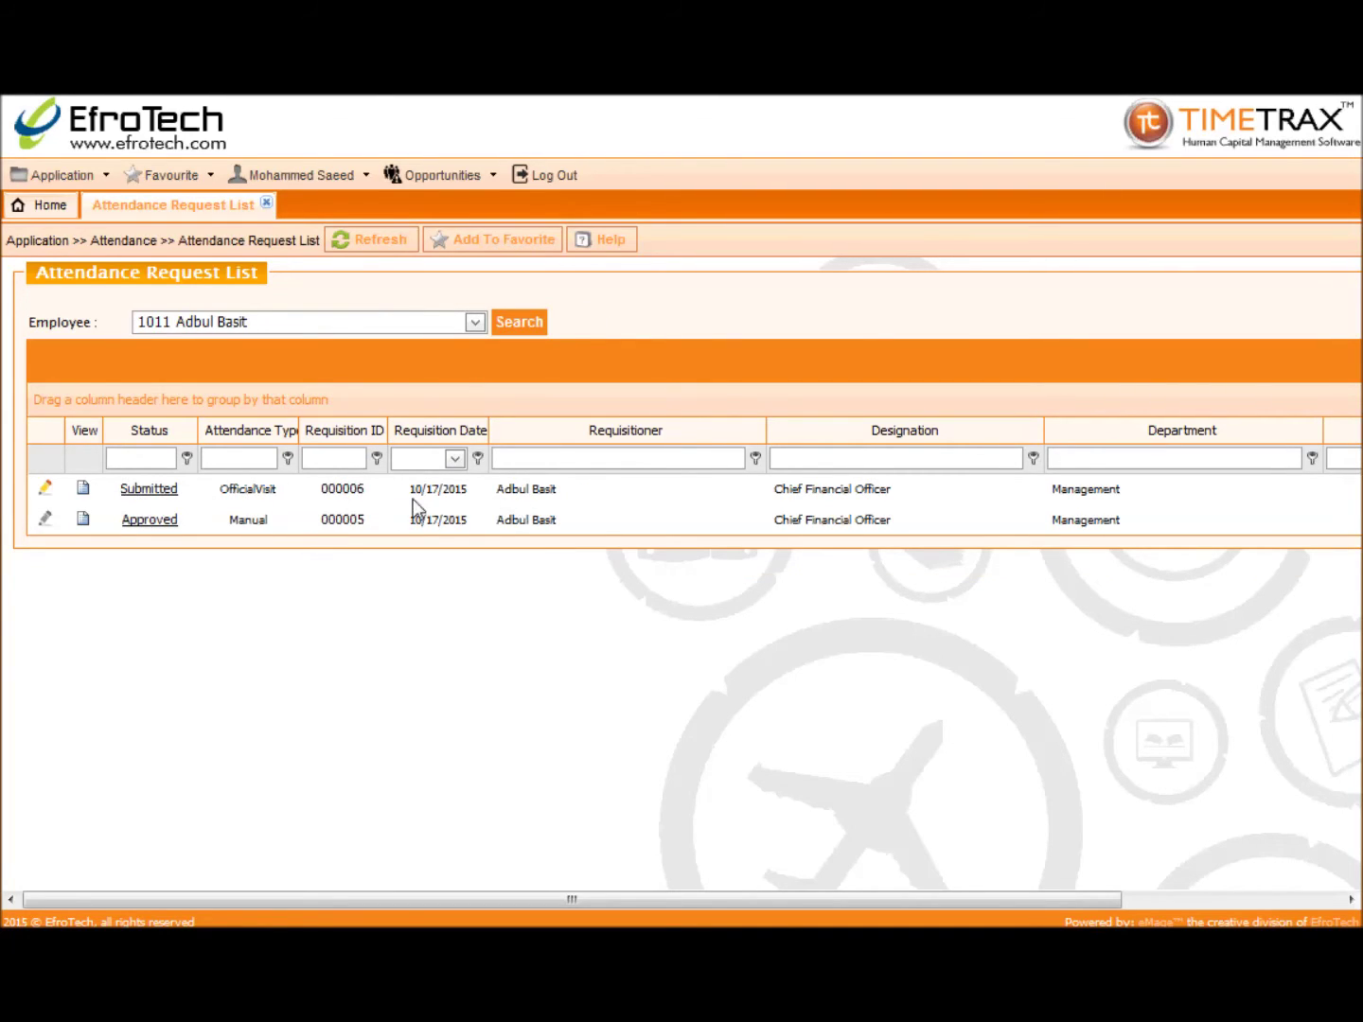
Step: View the Submitted request's workflow status, then close it and the list
{"action": "left_click", "coordinate": [164, 489]}
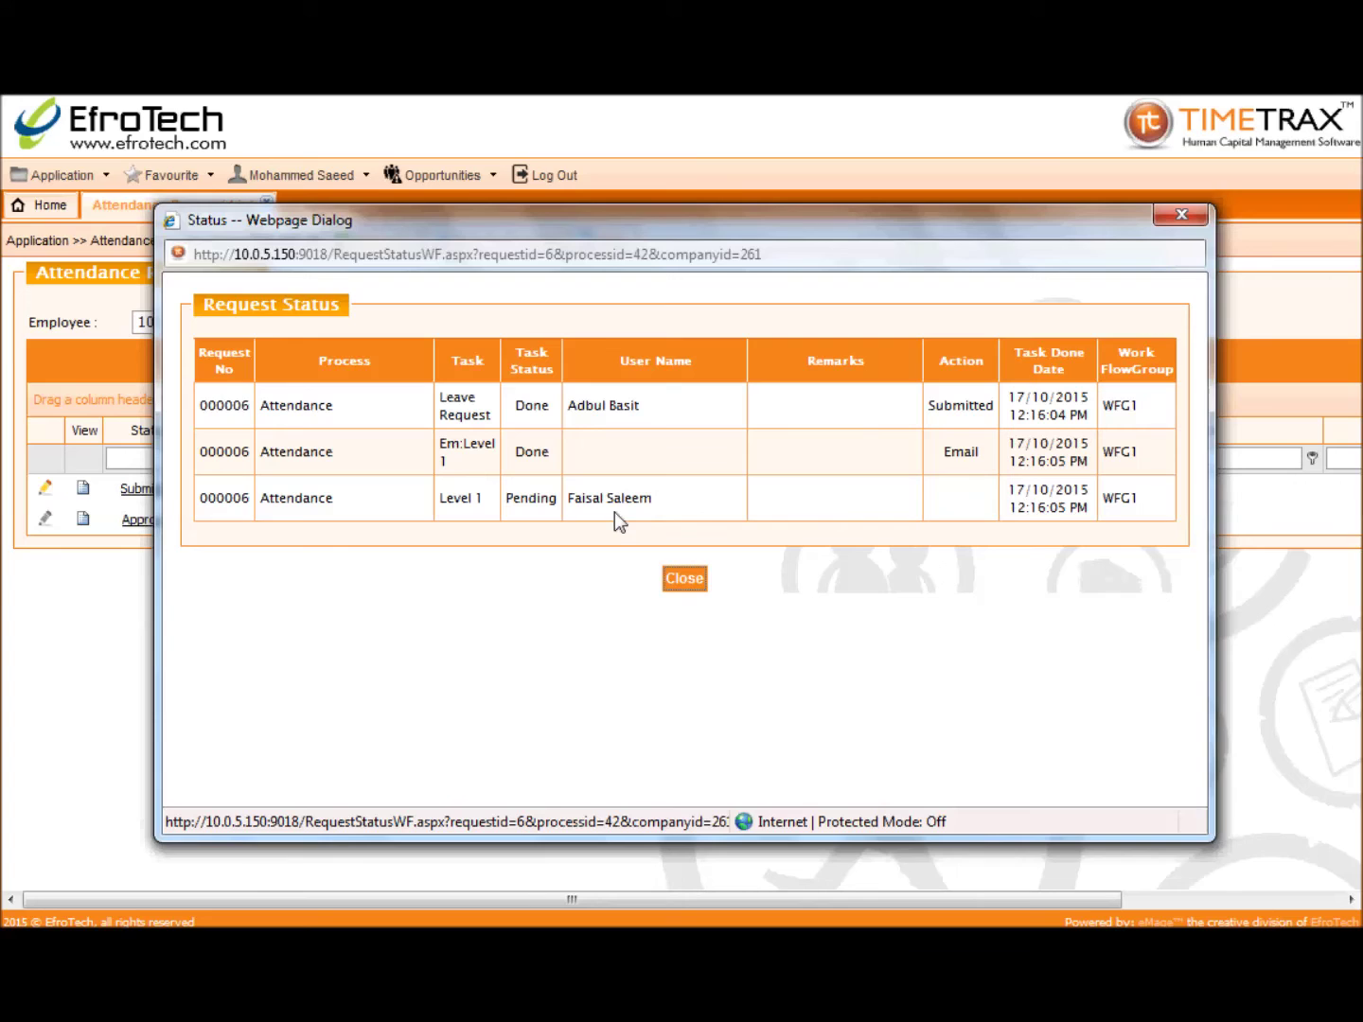
{"action": "left_click", "coordinate": [681, 574]}
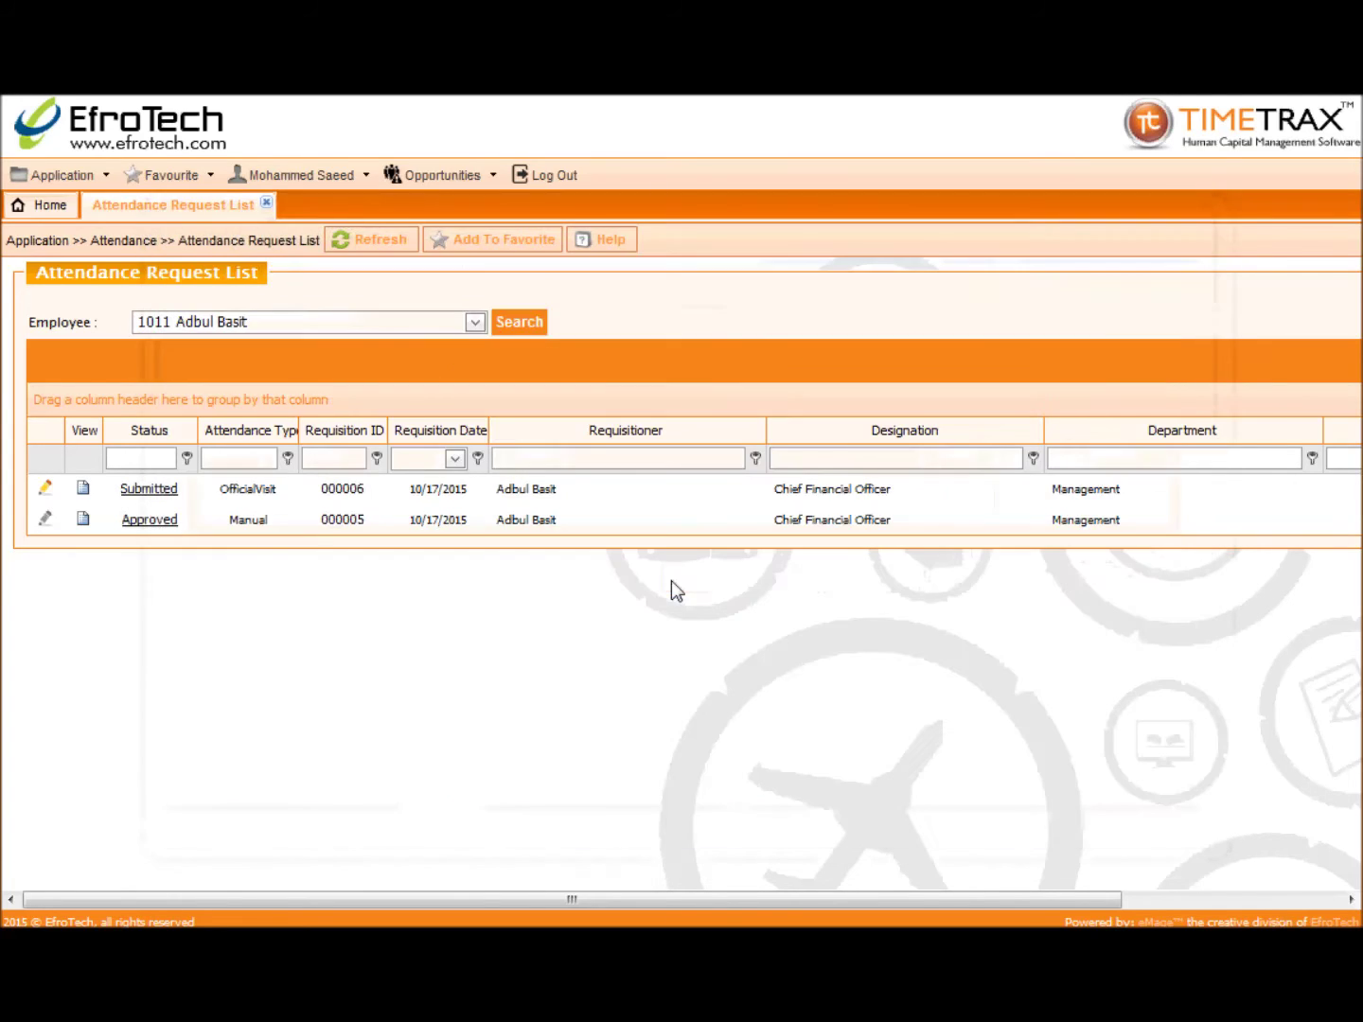
{"action": "left_click", "coordinate": [267, 207]}
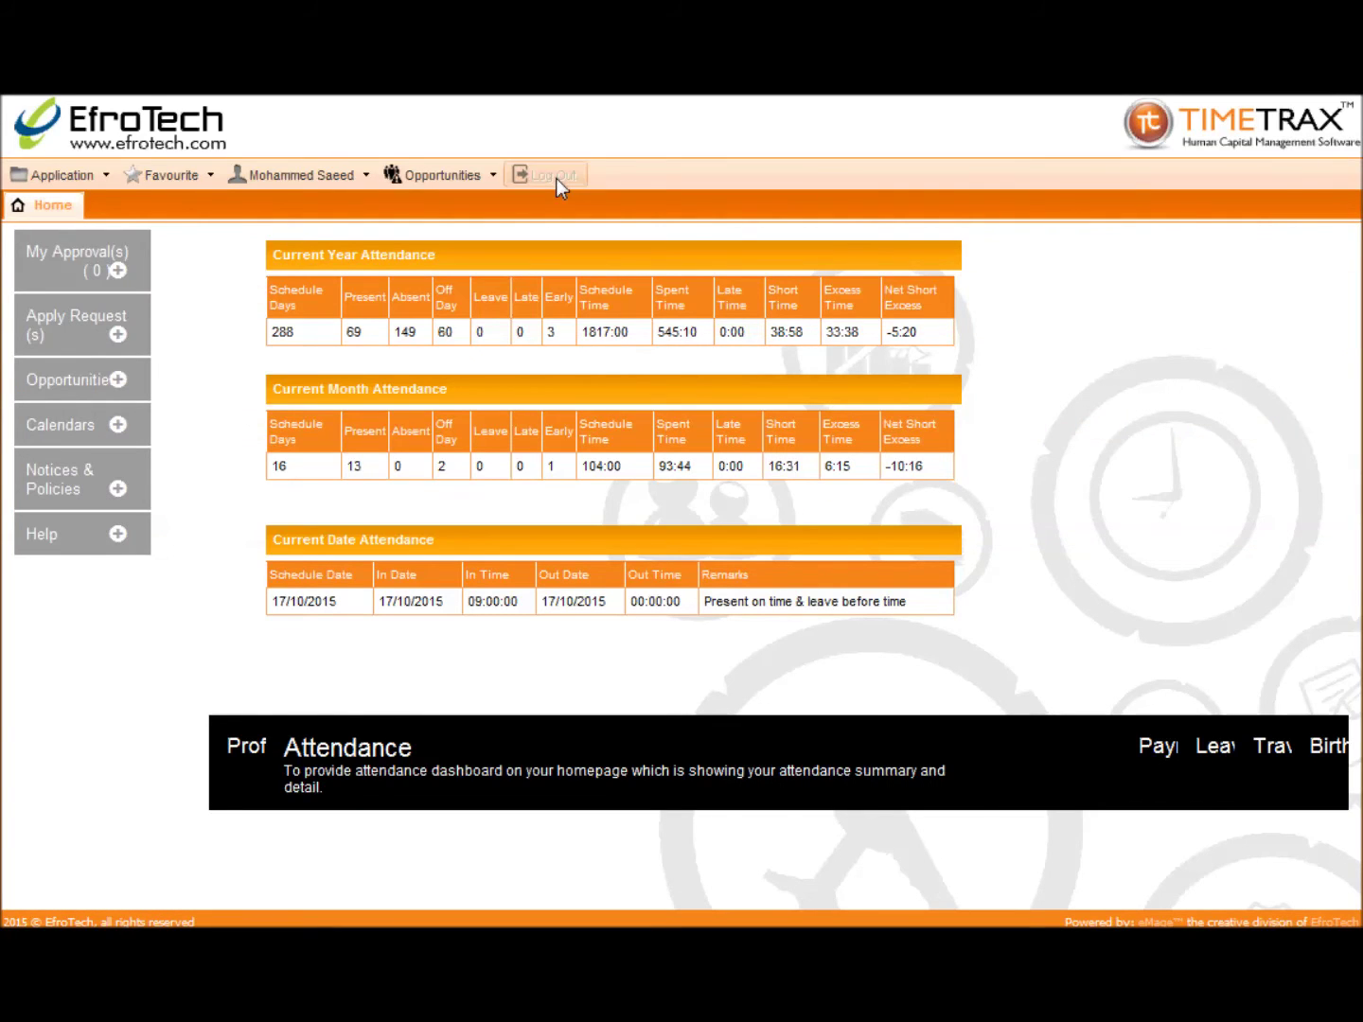
Step: Log out, sign in with the manager's credentials, and open Attendance Request Approve under My Approval(s)
{"action": "left_click", "coordinate": [556, 178]}
{"action": "left_click", "coordinate": [1073, 325]}
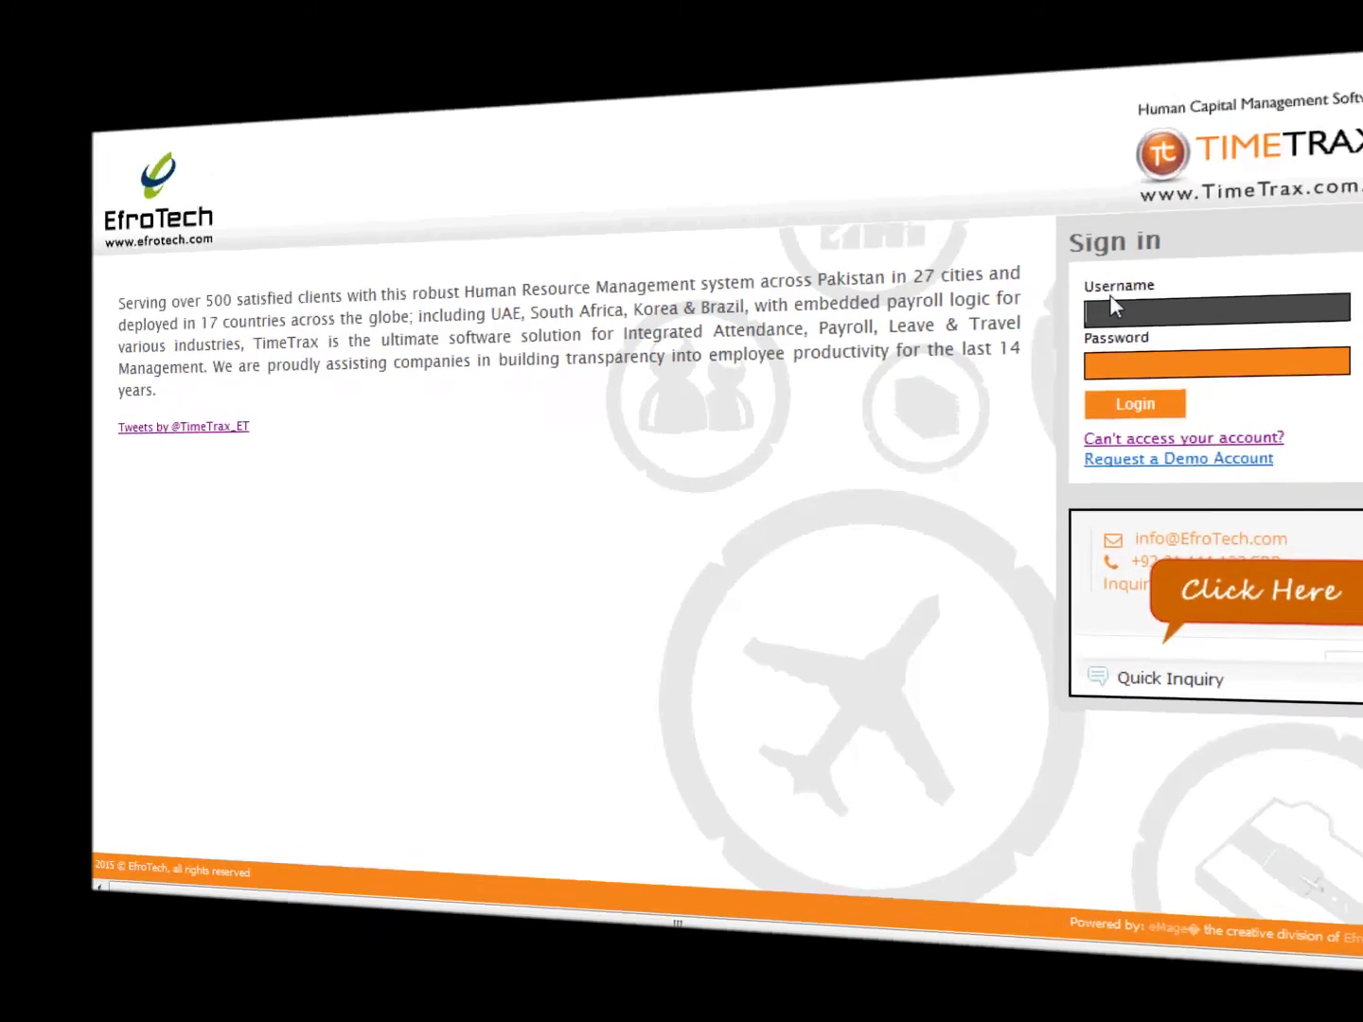
{"action": "type", "text": "faisal"}
{"action": "key", "text": "Tab"}
{"action": "type", "text": "•"}
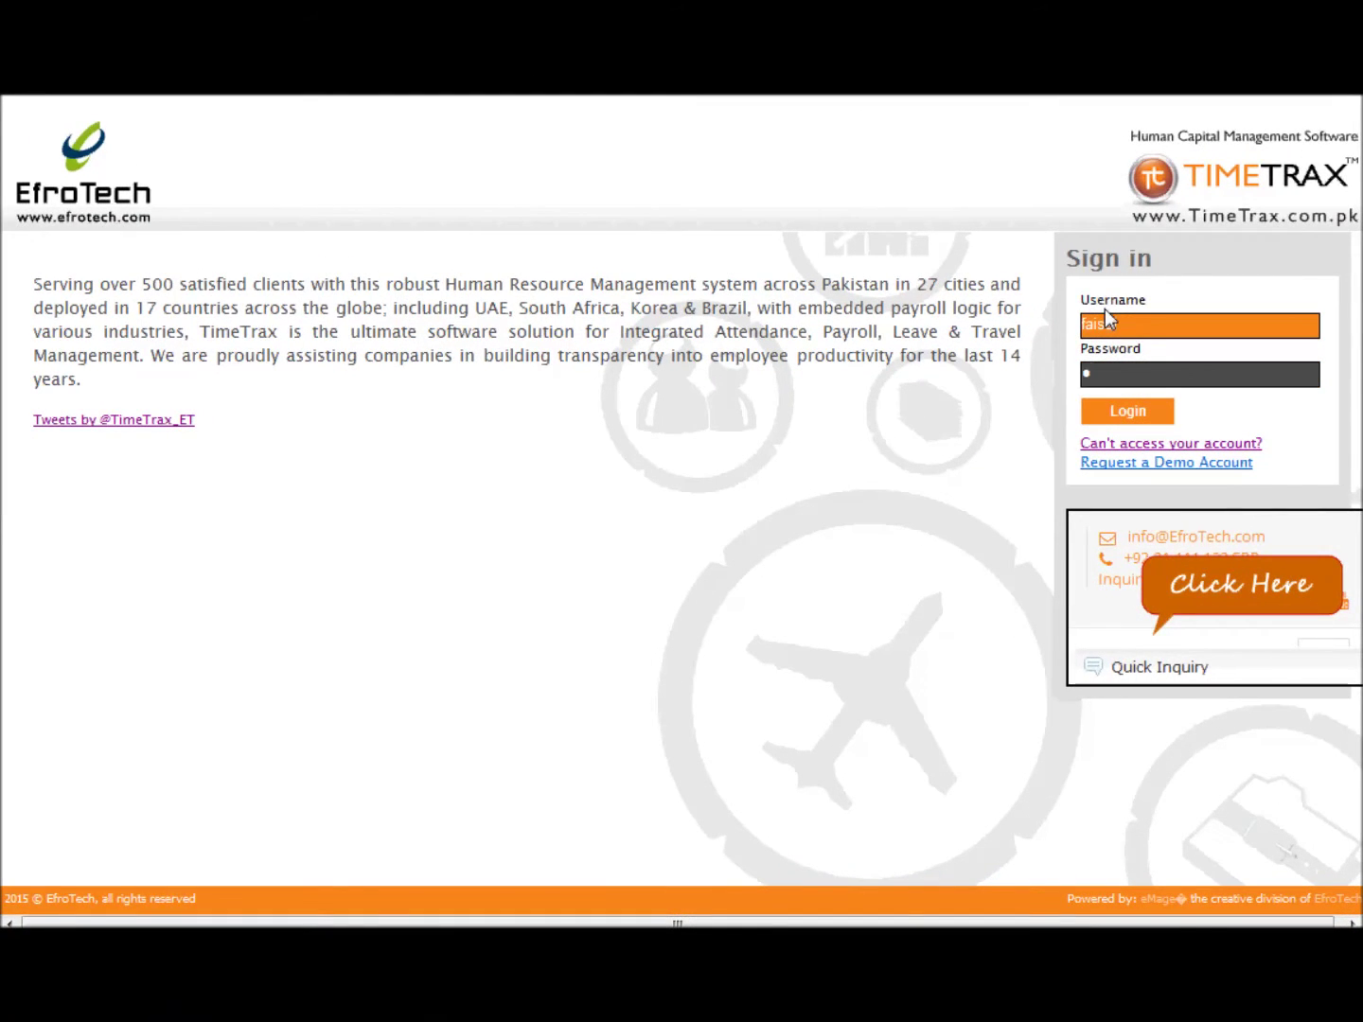
{"action": "key", "text": "Return"}
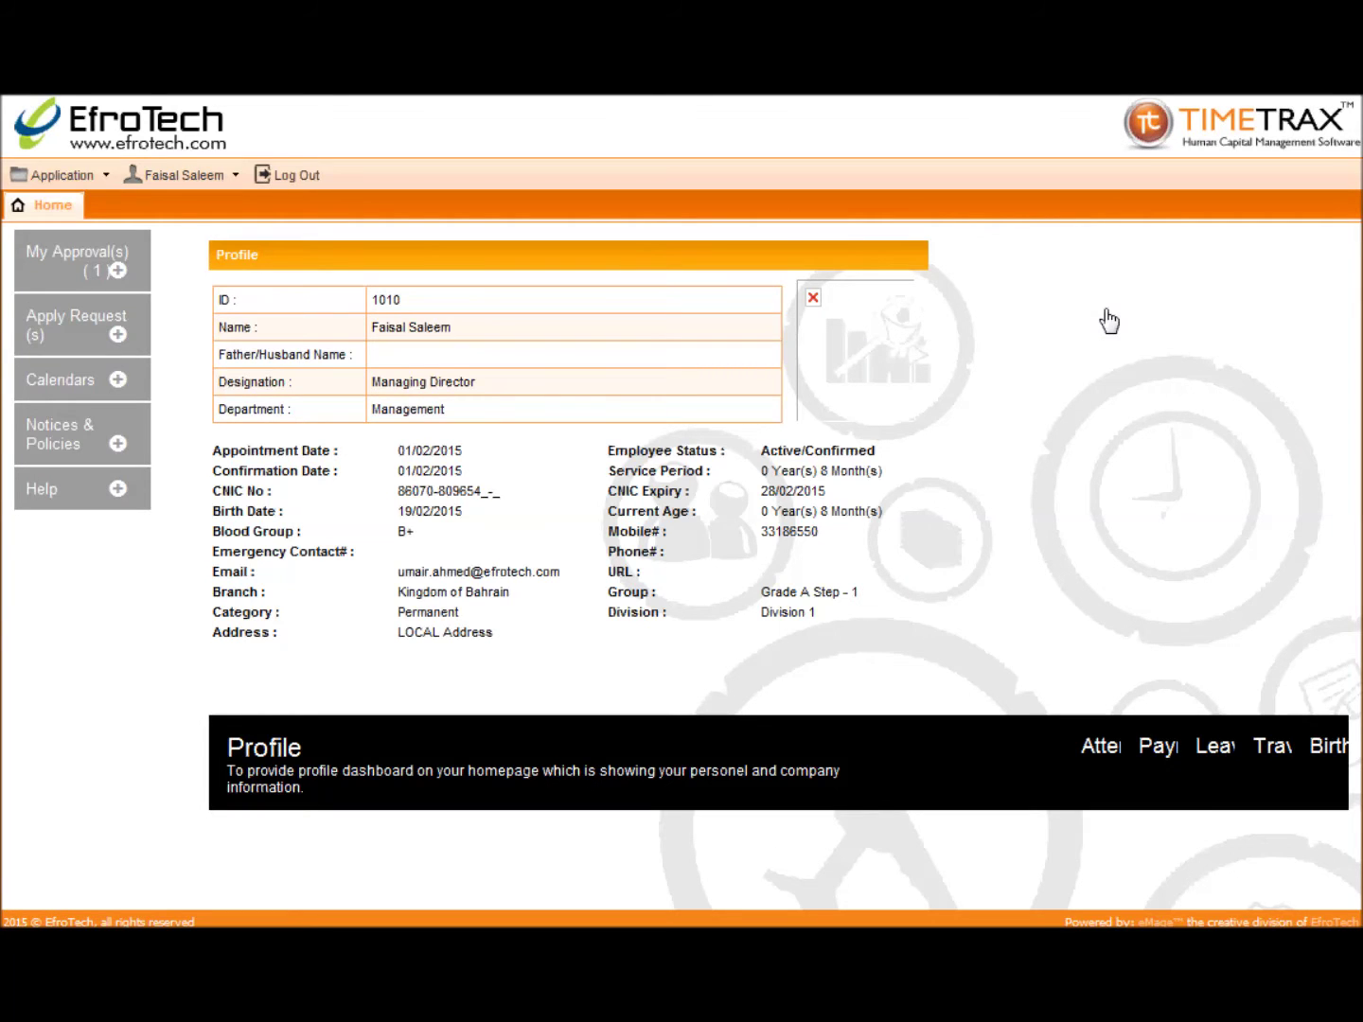
{"action": "left_click", "coordinate": [88, 282]}
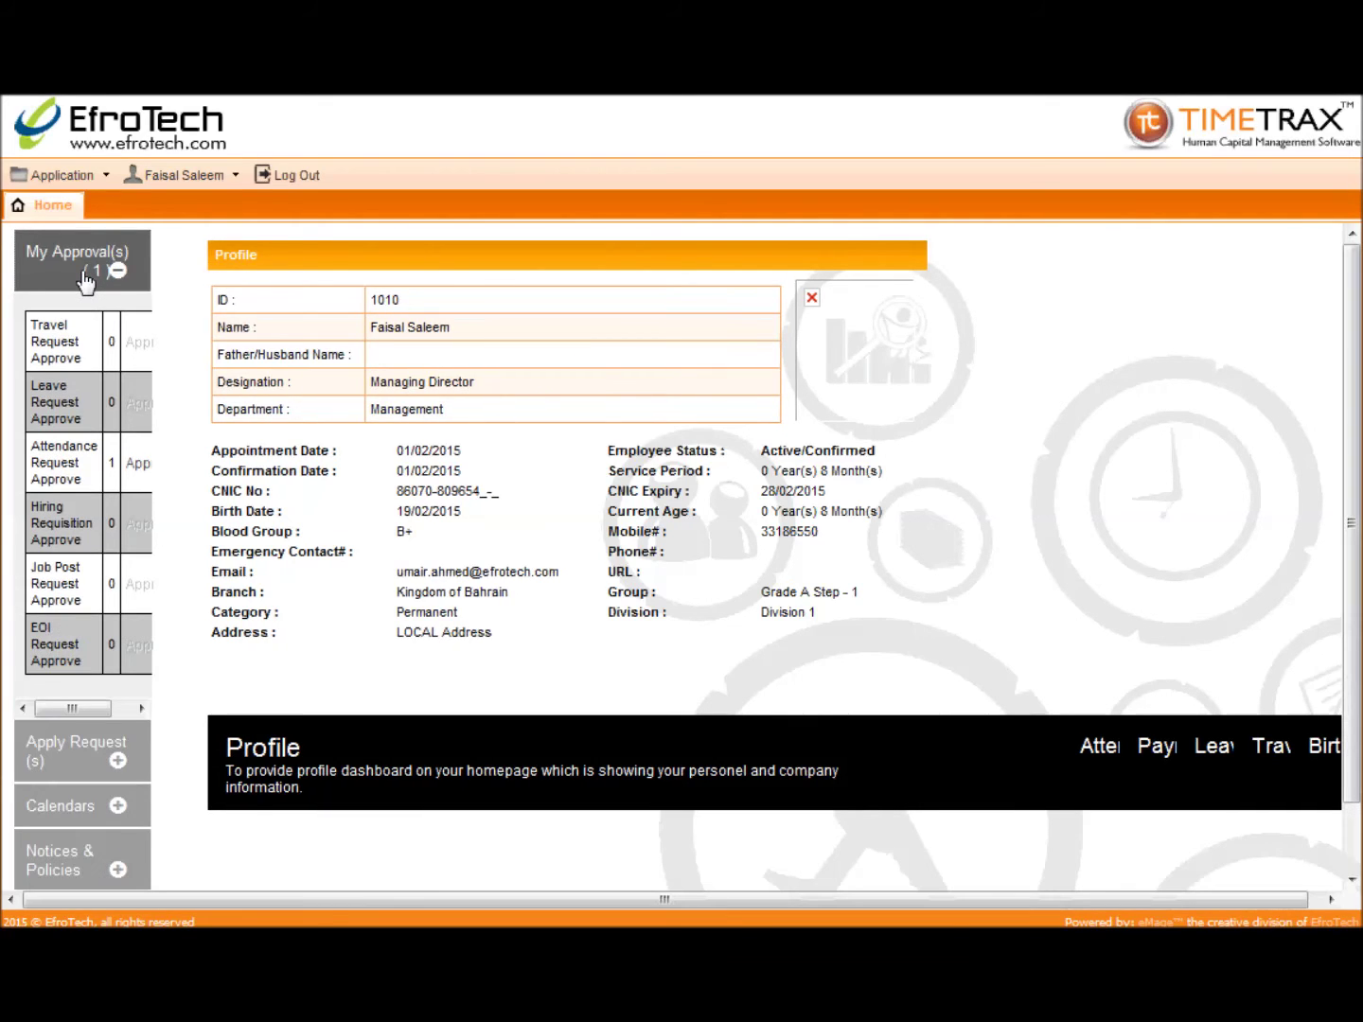
{"action": "left_click", "coordinate": [139, 465]}
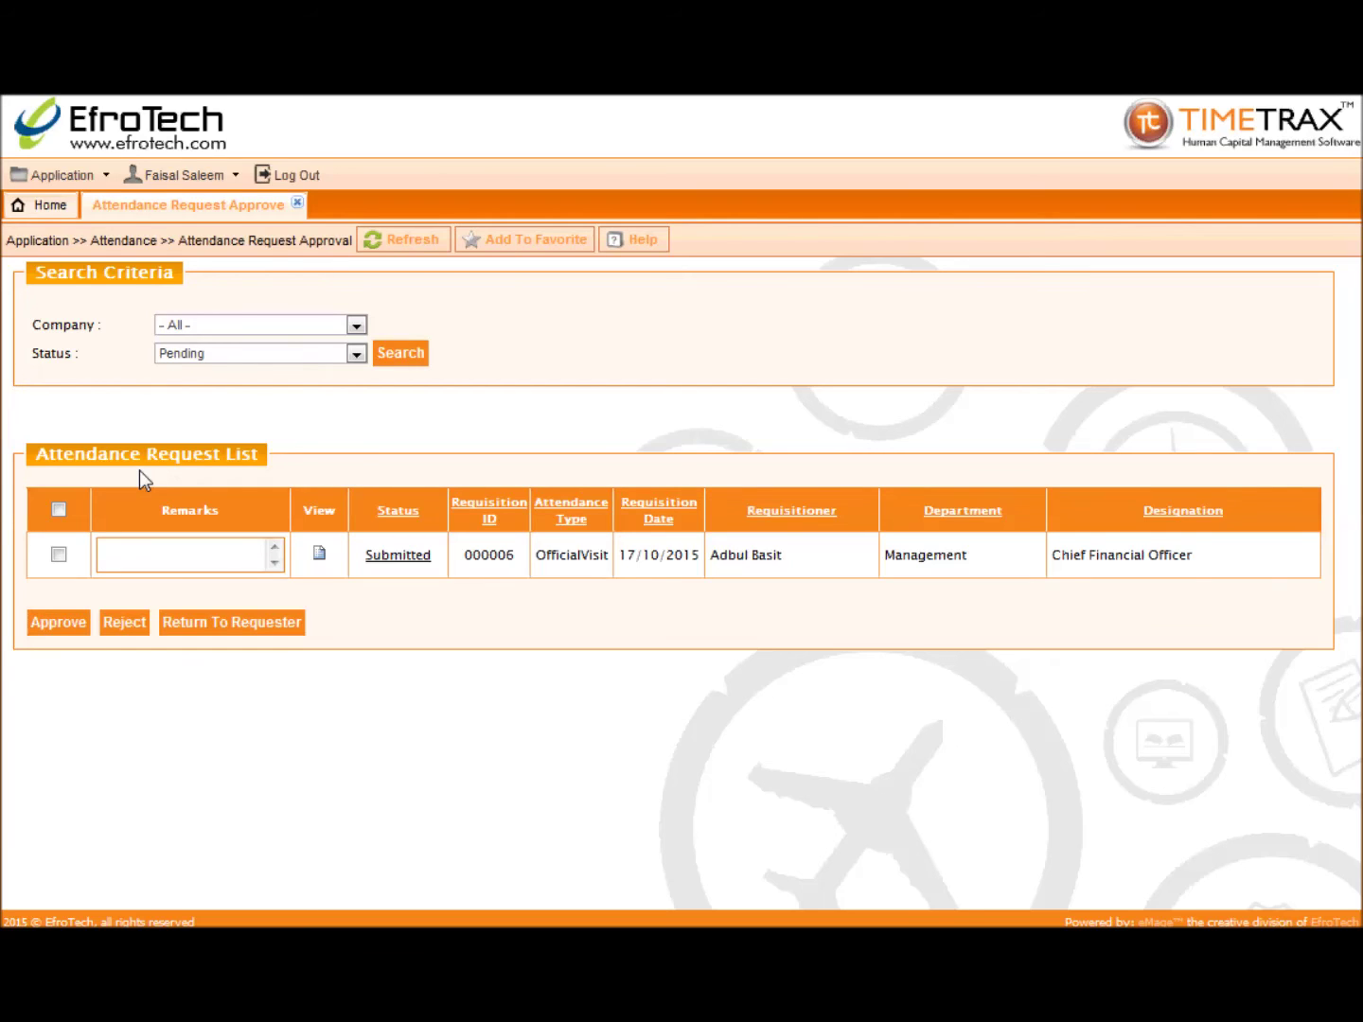
Step: Search Pending requests and review the OfficialVisit request's details
{"action": "left_click", "coordinate": [303, 355]}
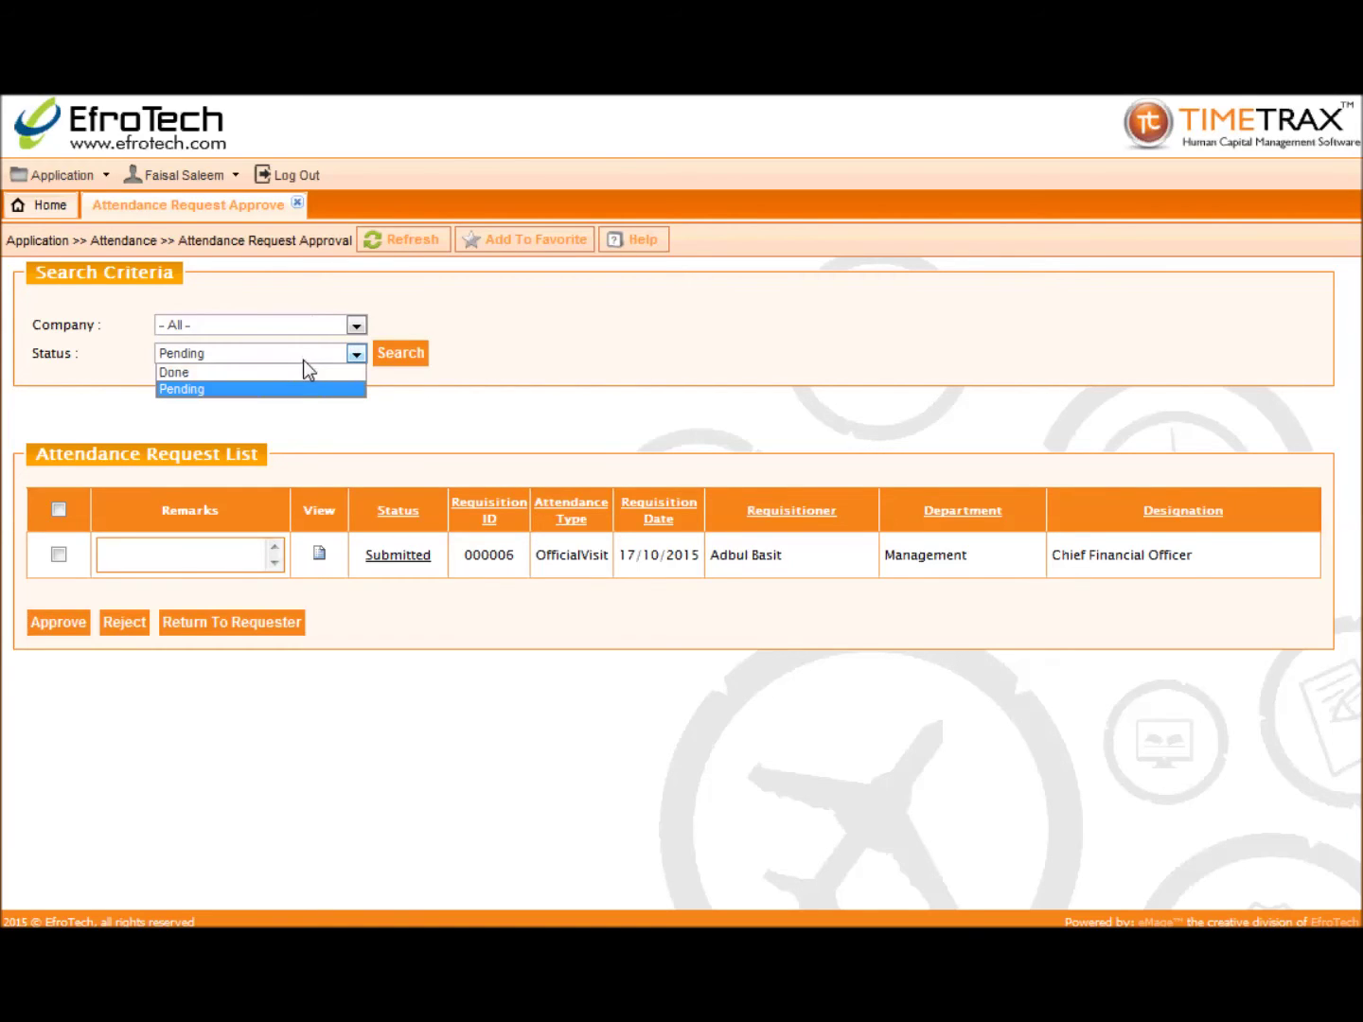
{"action": "left_click", "coordinate": [302, 388]}
{"action": "left_click", "coordinate": [401, 354]}
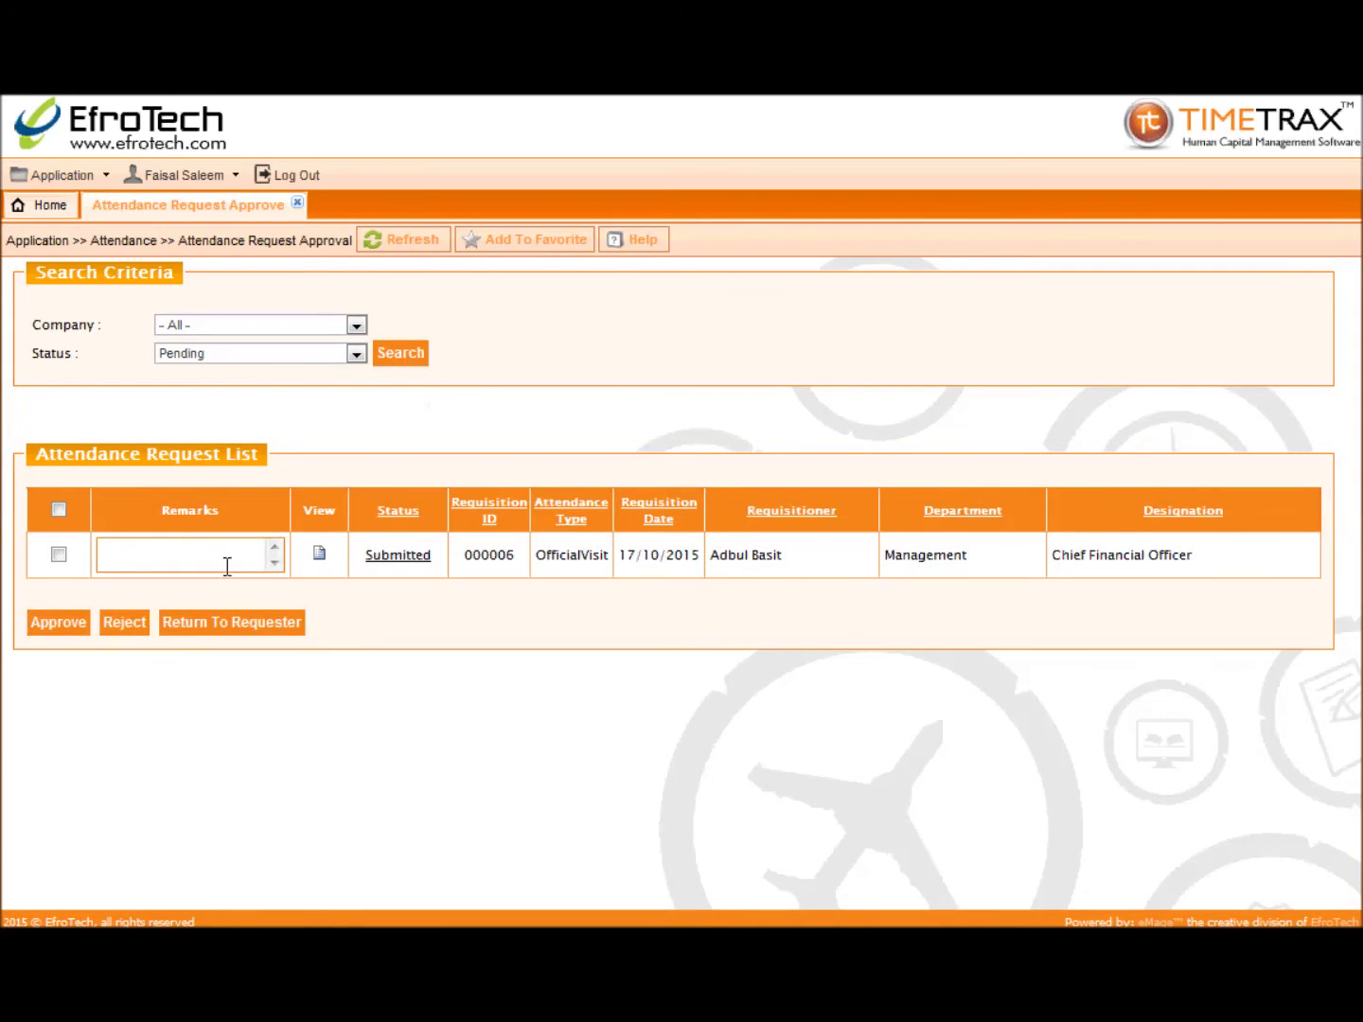
{"action": "left_click", "coordinate": [322, 557]}
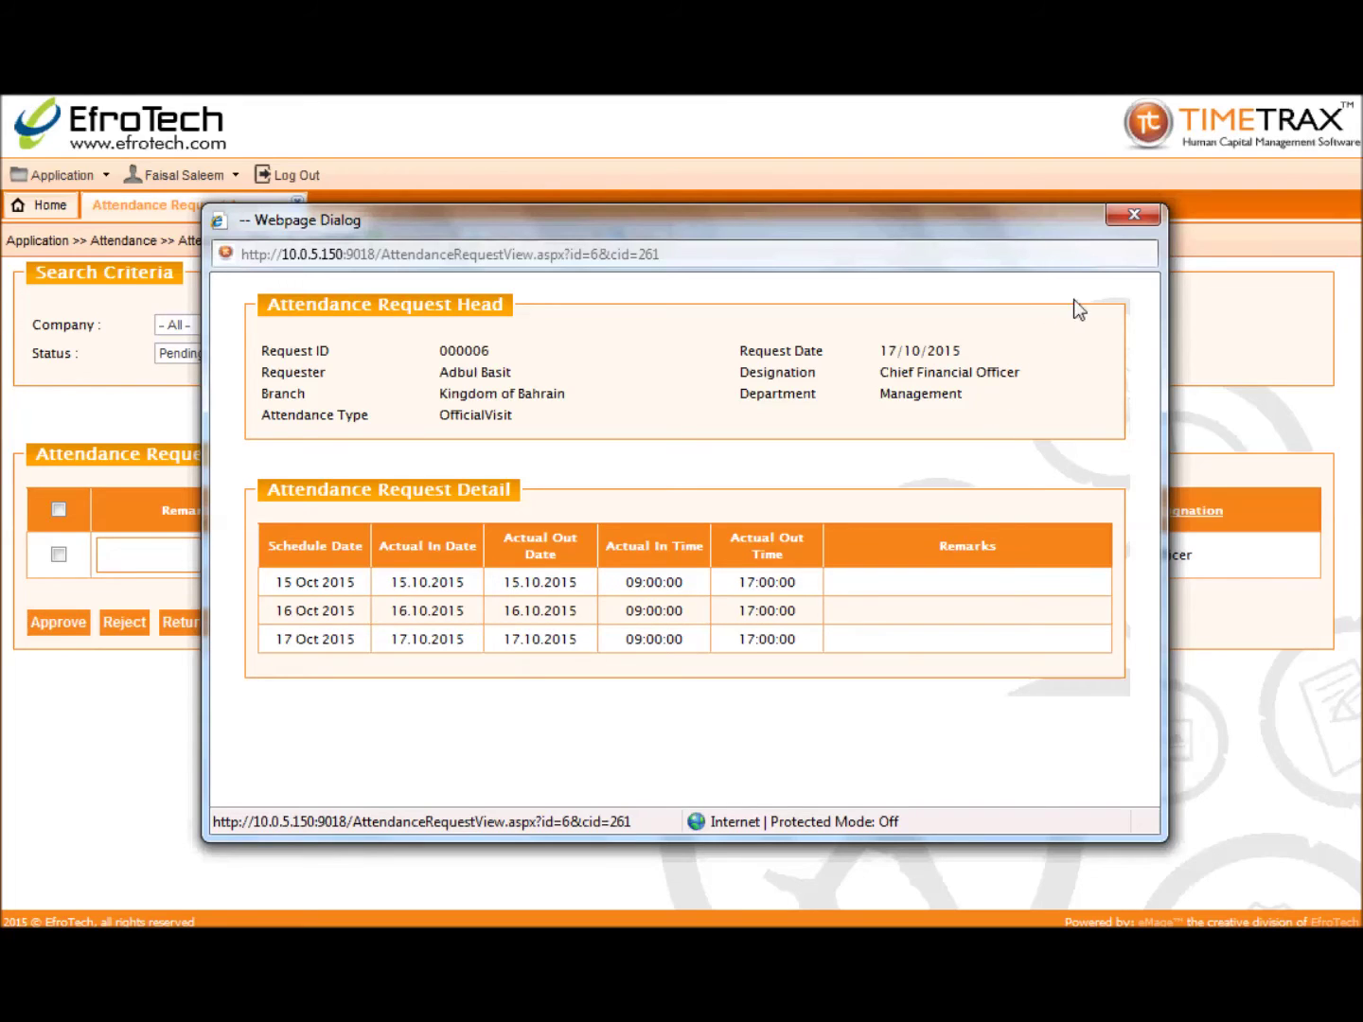
{"action": "left_click", "coordinate": [1132, 217]}
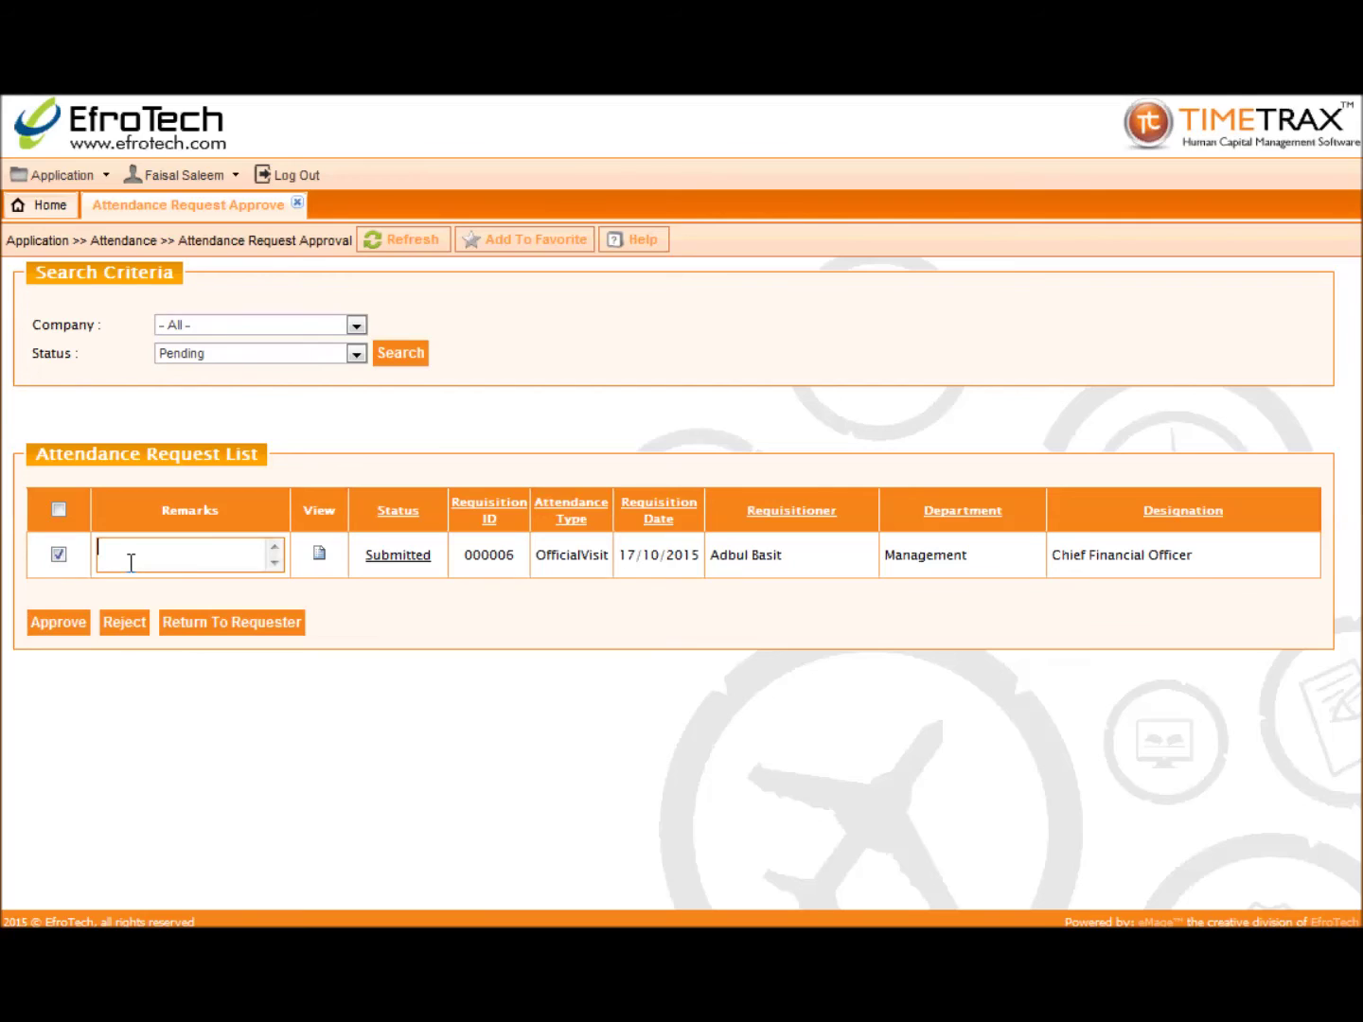
Step: Approve the request with remark 'Approved' and check its updated workflow status
{"action": "type", "text": "Approved"}
{"action": "left_click", "coordinate": [58, 623]}
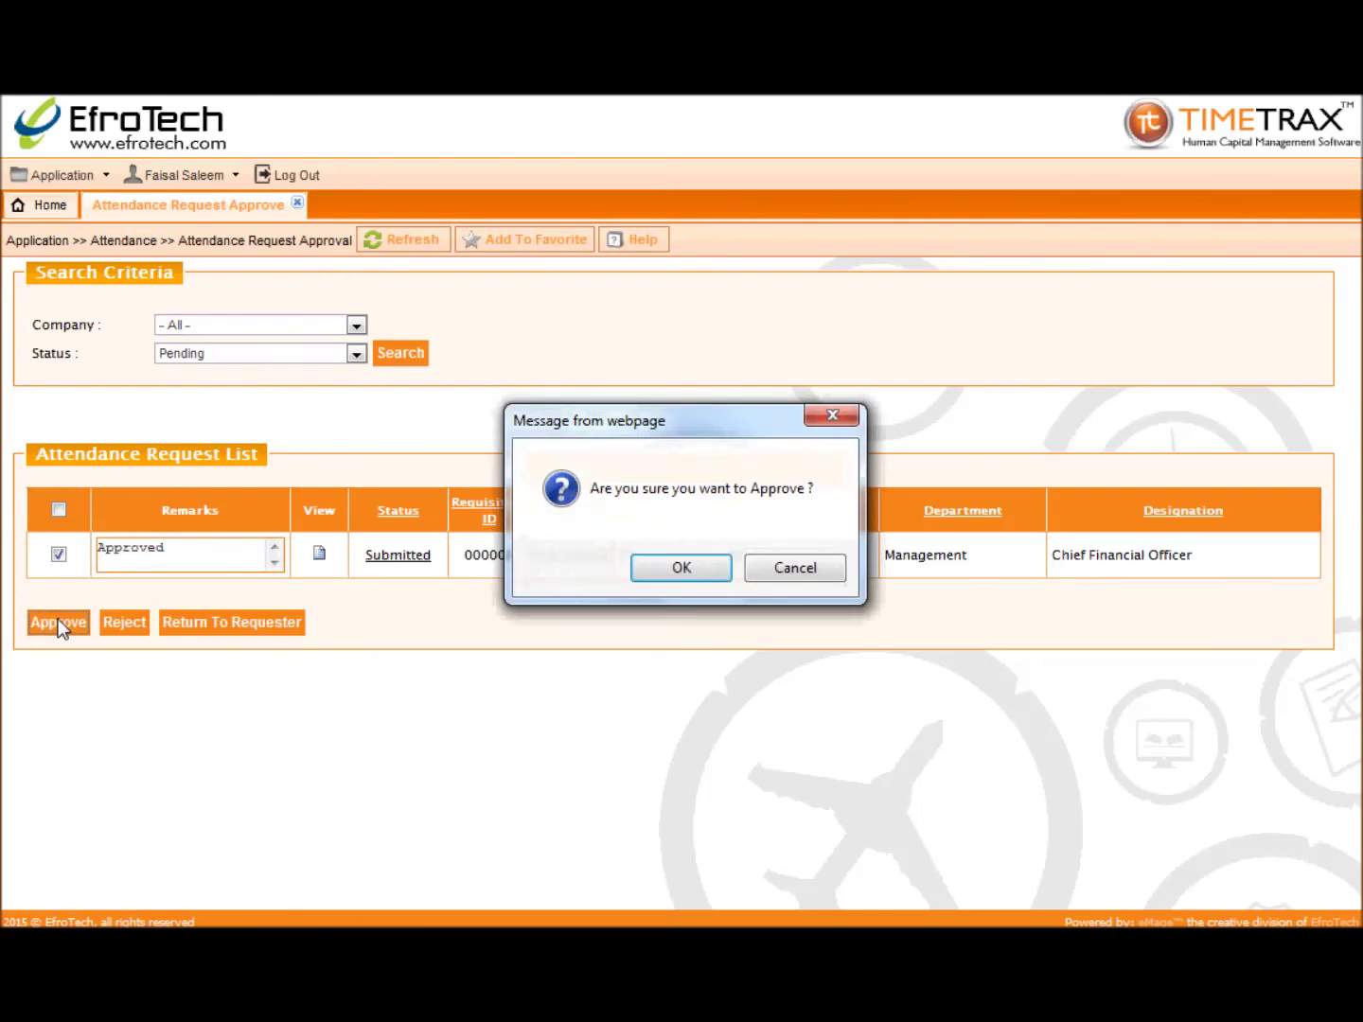
{"action": "left_click", "coordinate": [676, 574]}
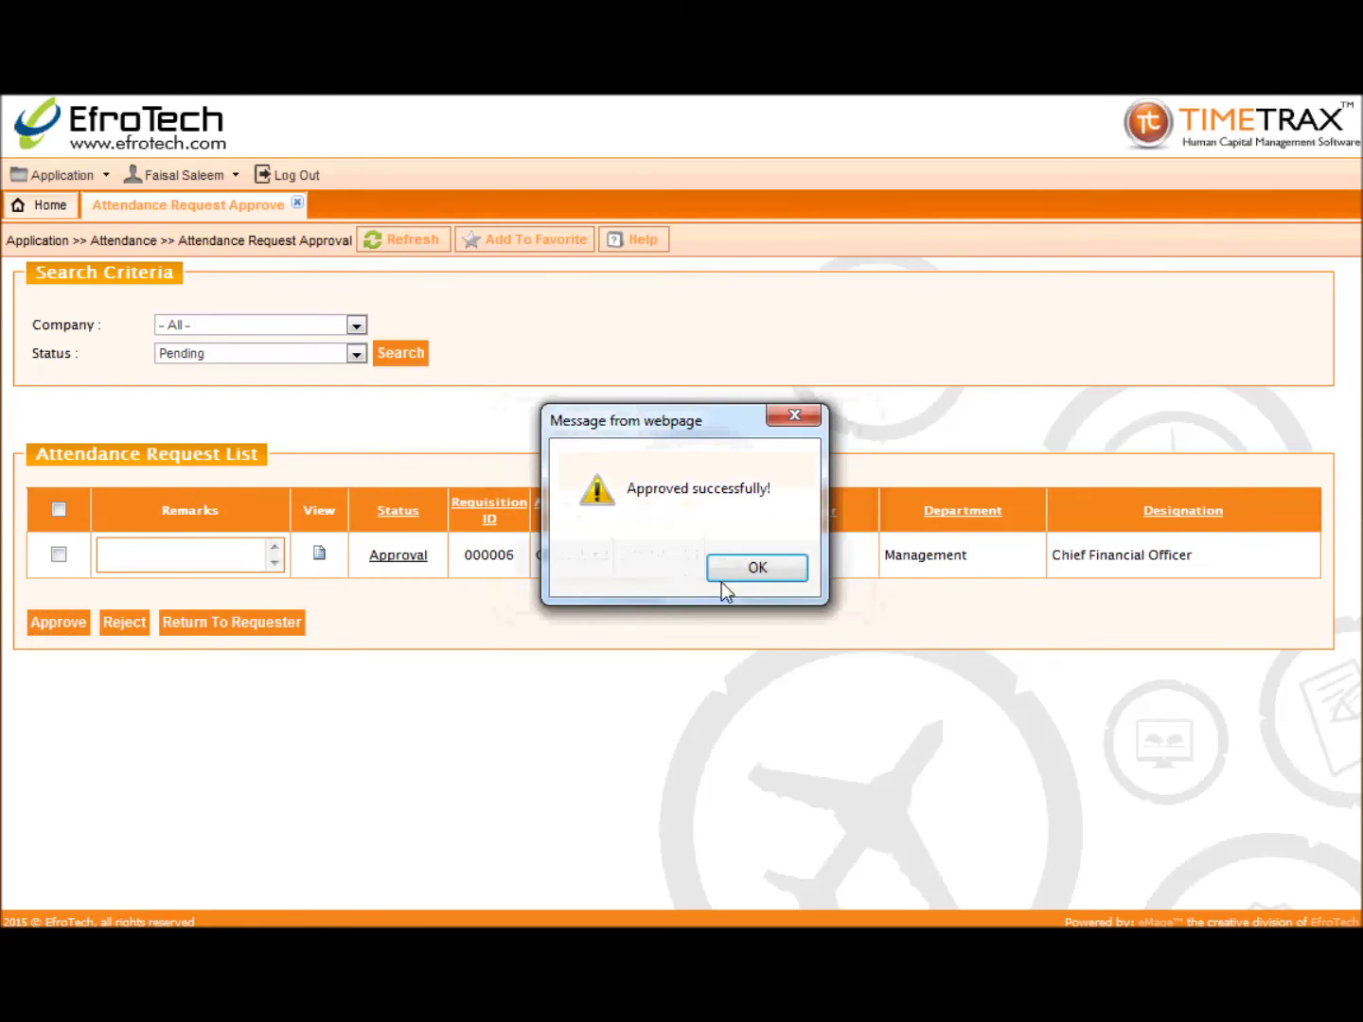
{"action": "left_click", "coordinate": [745, 577]}
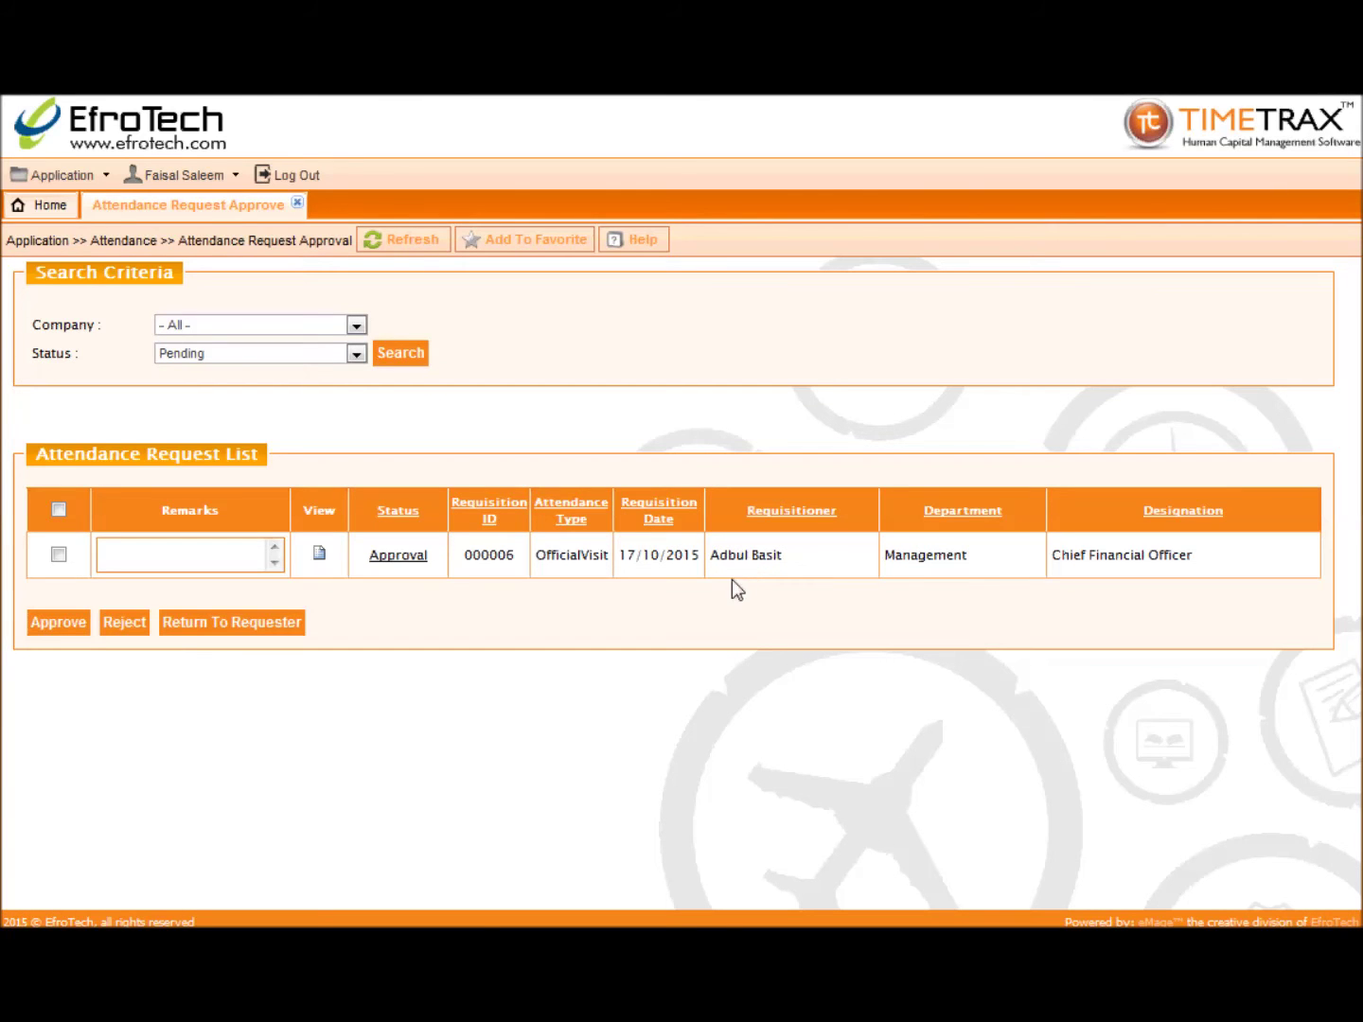
{"action": "left_click", "coordinate": [402, 557]}
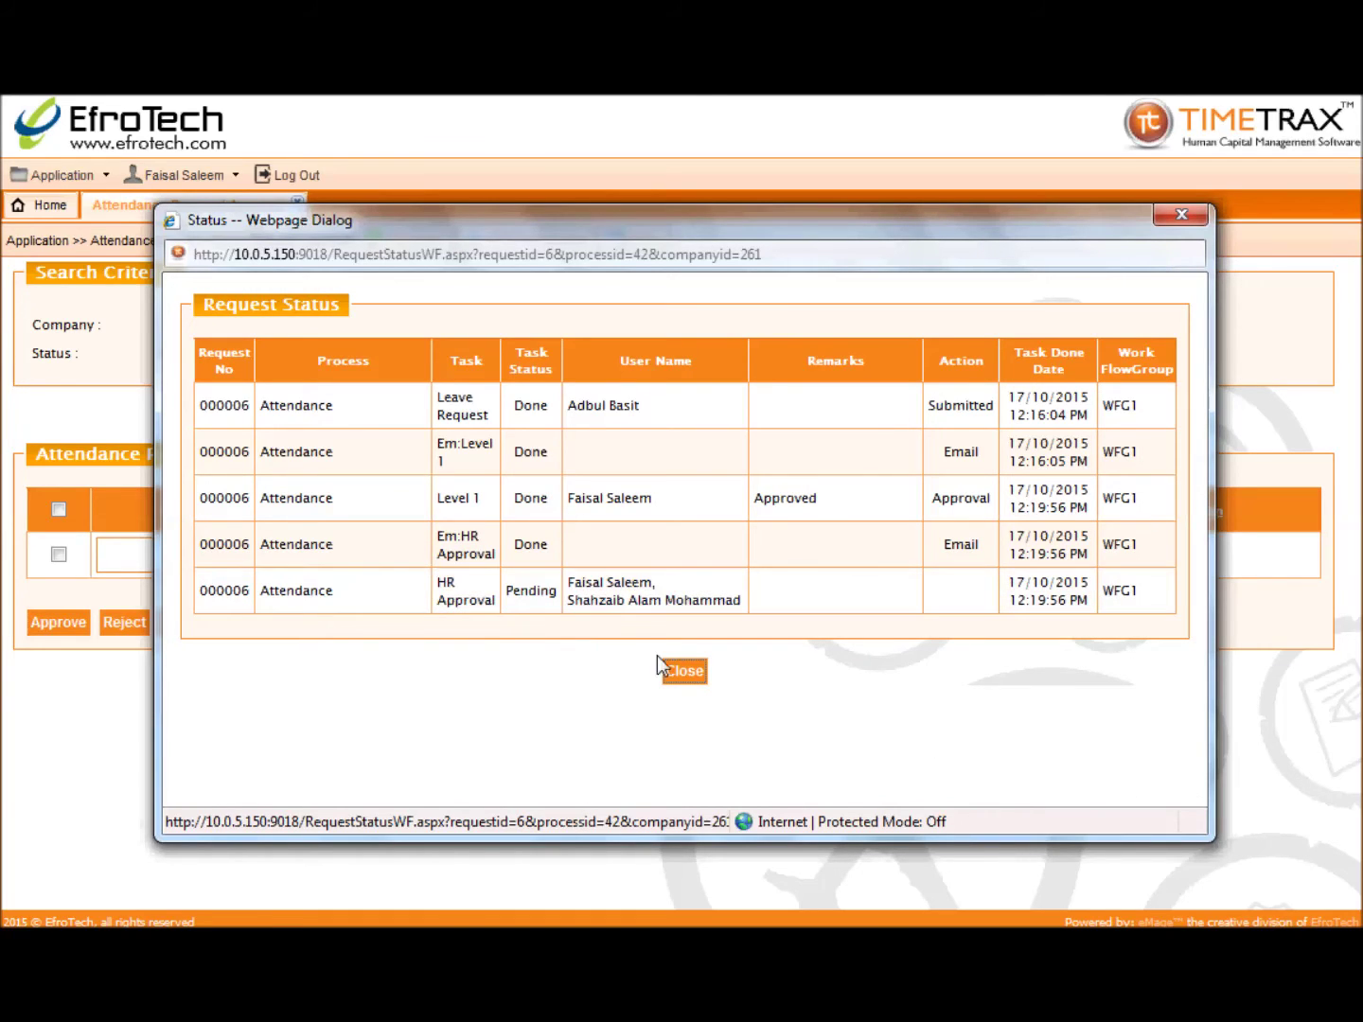
{"action": "left_click", "coordinate": [685, 673]}
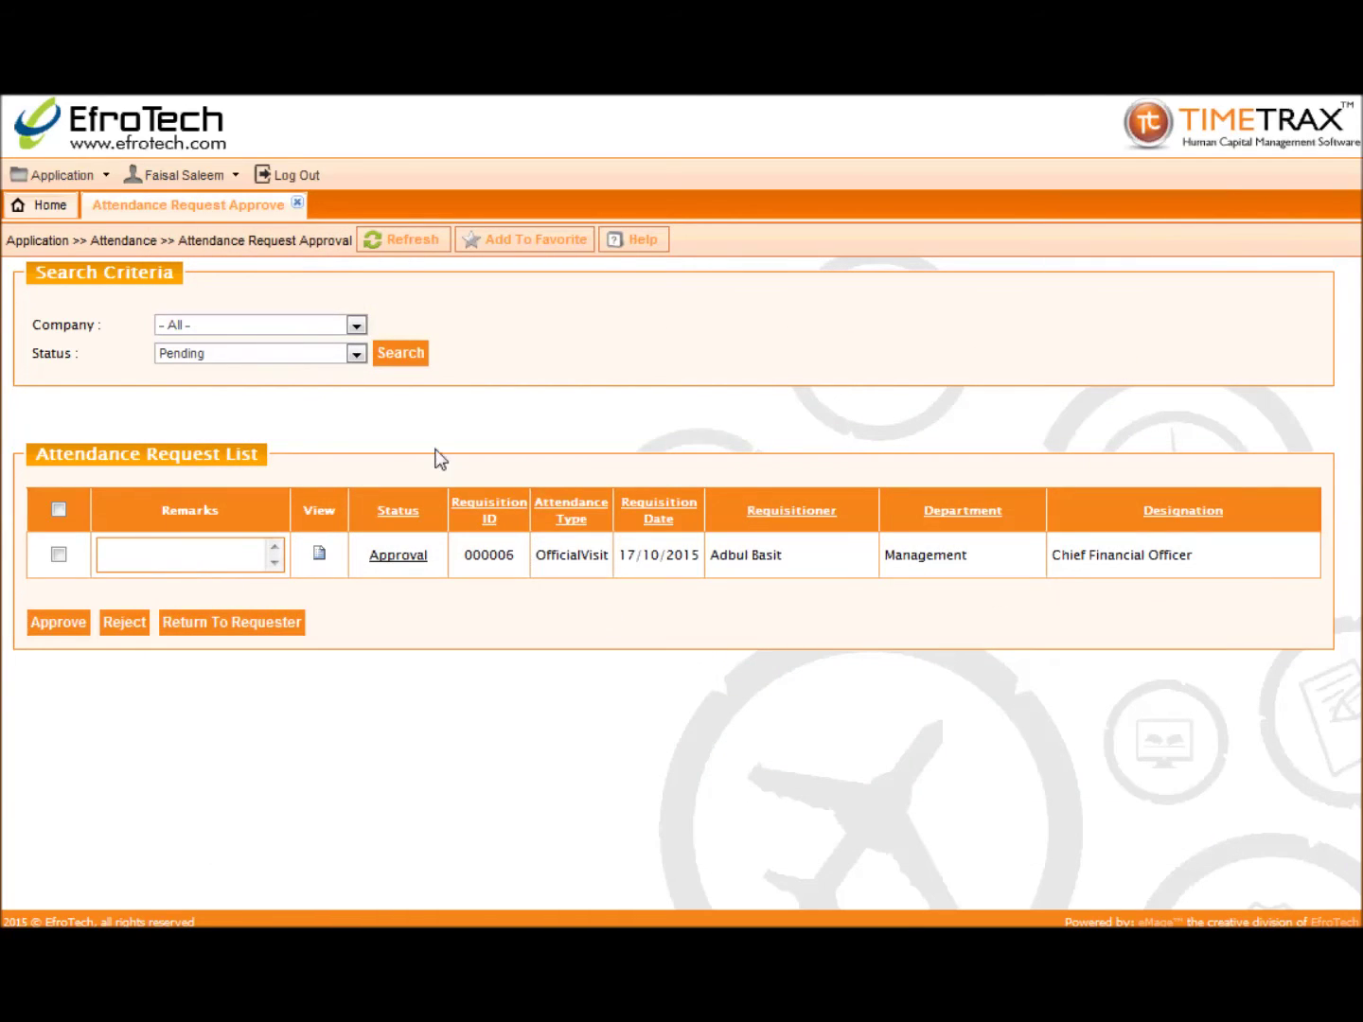
Step: Log out, sign in with the HR user's credentials, and open Attendance Request Approve
{"action": "left_click", "coordinate": [299, 204]}
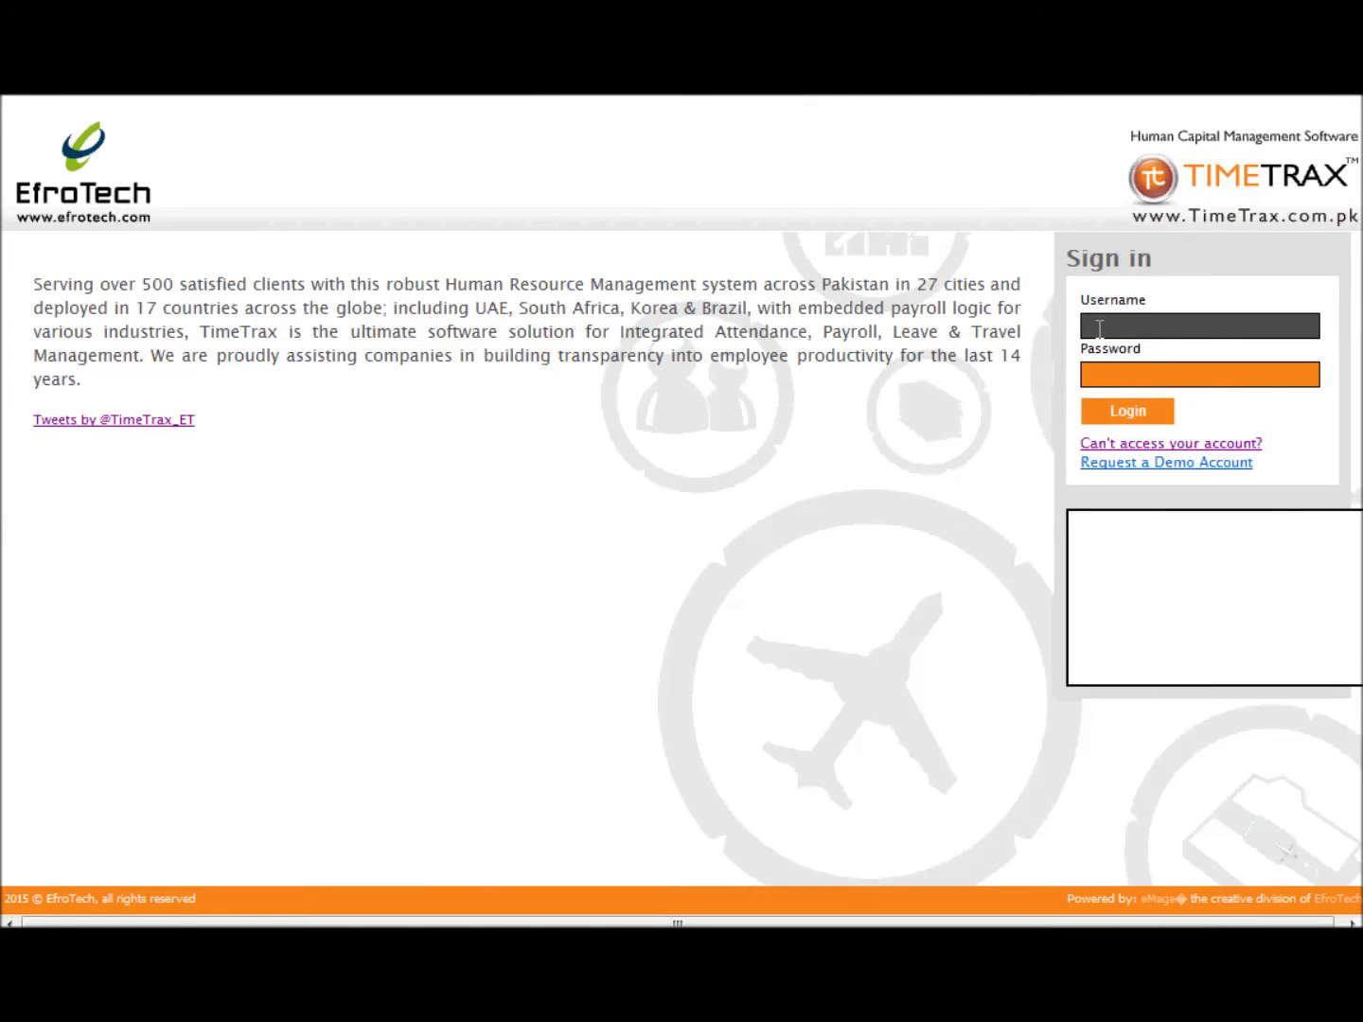
{"action": "type", "text": "hr"}
{"action": "key", "text": "Tab"}
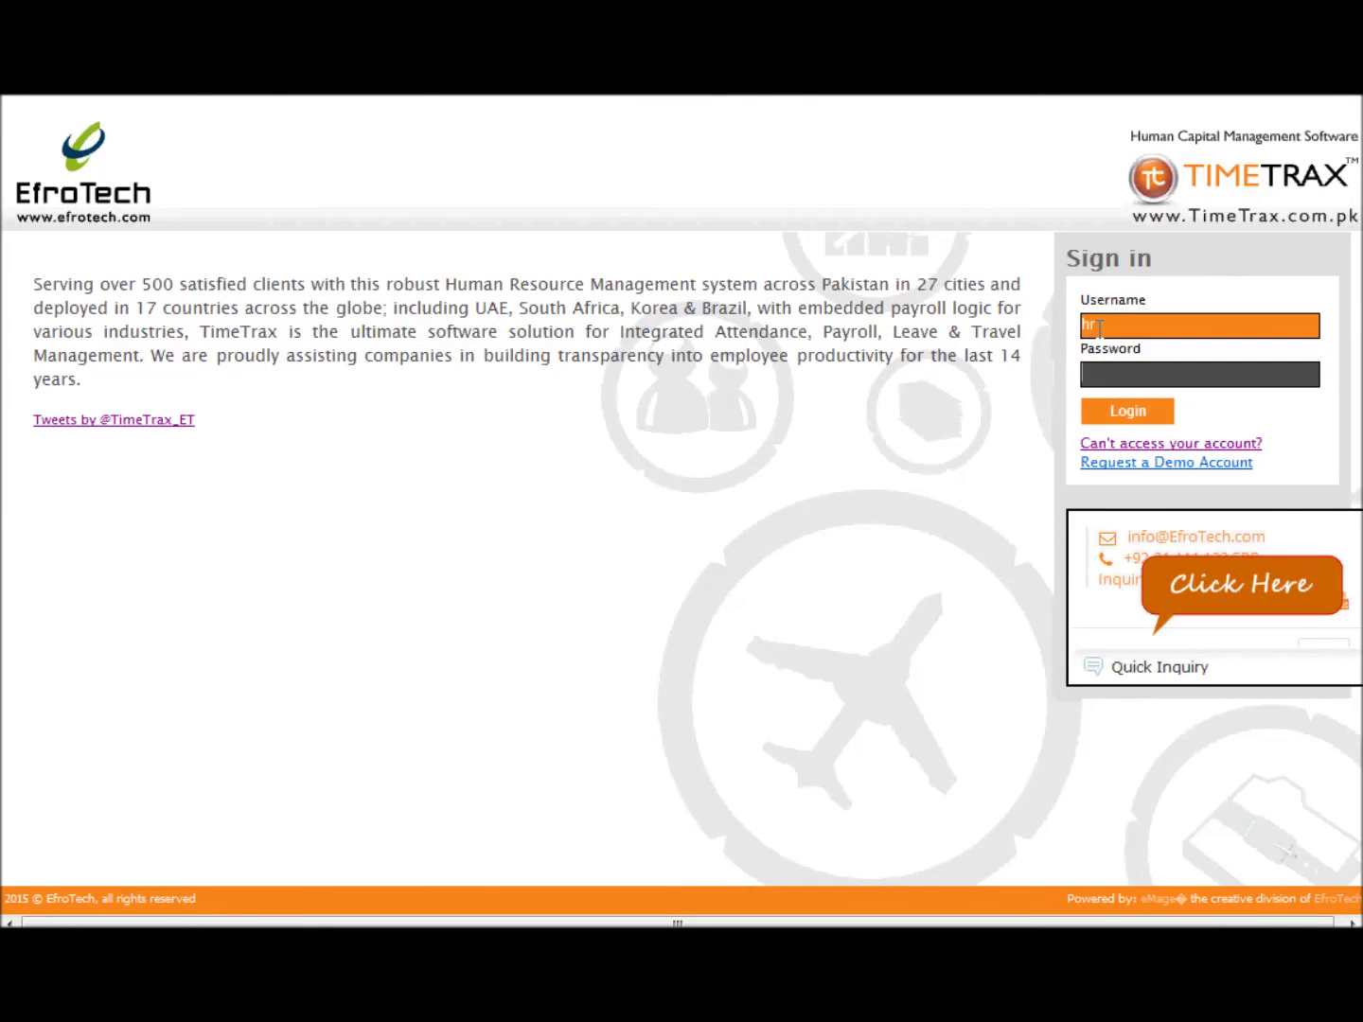
{"action": "type", "text": "hr"}
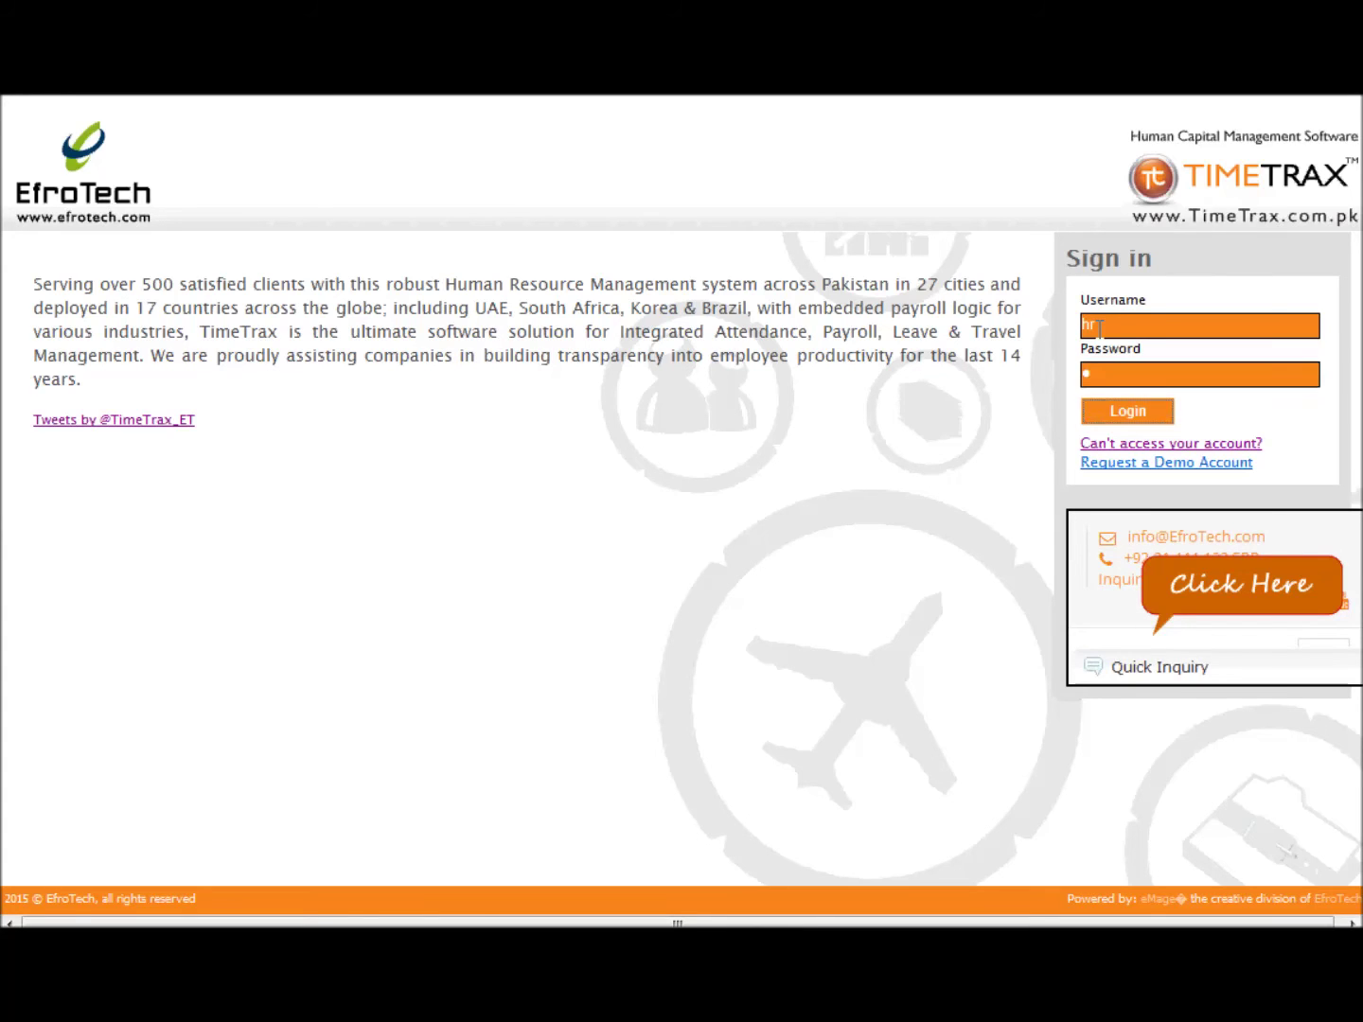
{"action": "key", "text": "Return"}
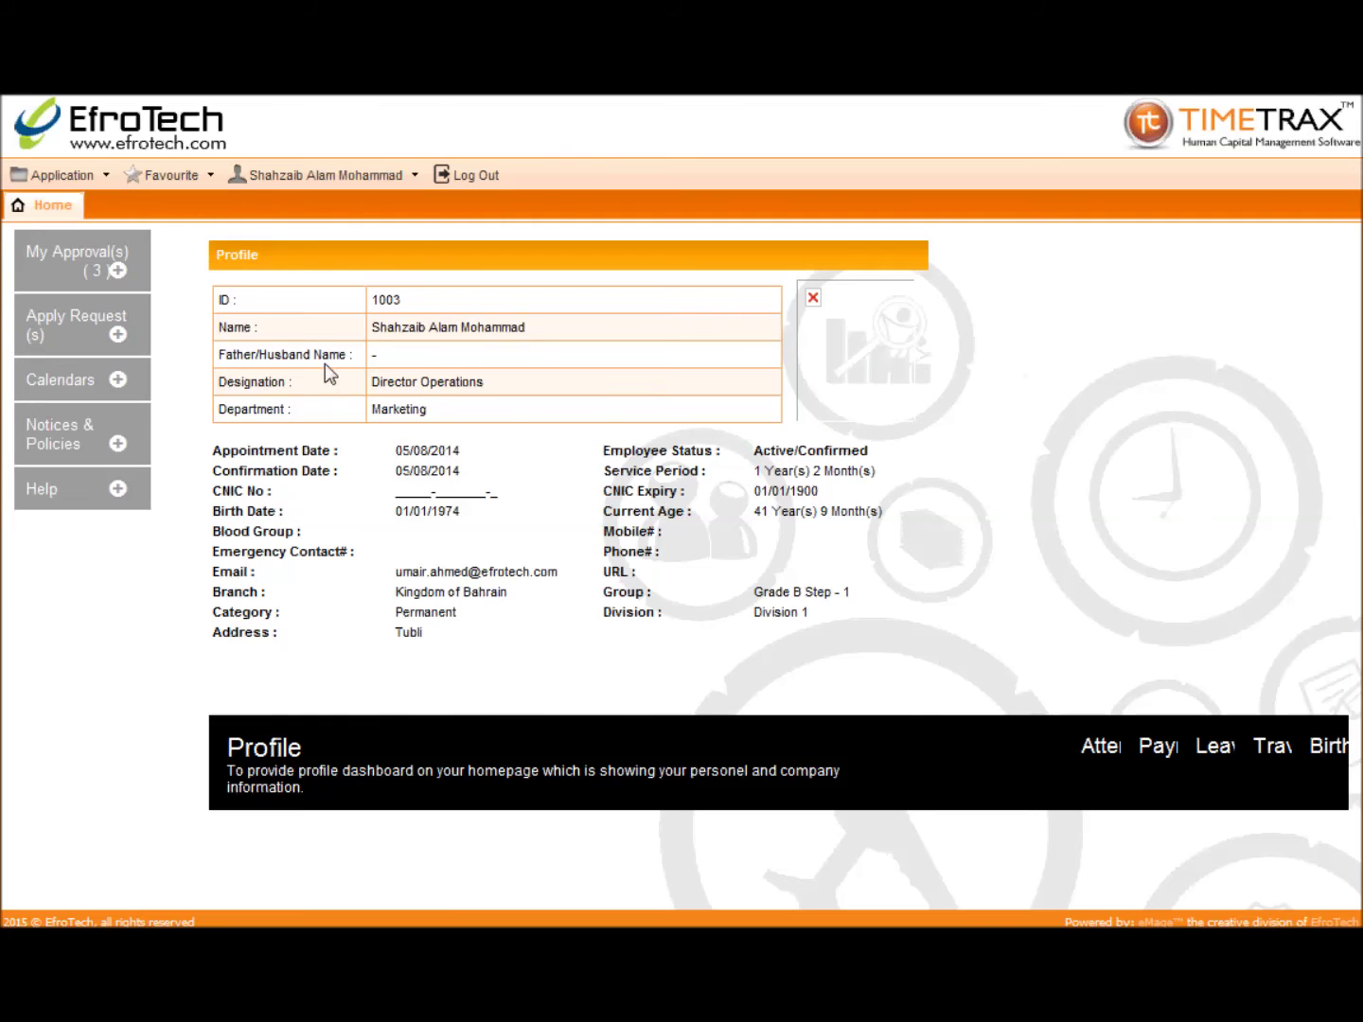
{"action": "left_click", "coordinate": [125, 272]}
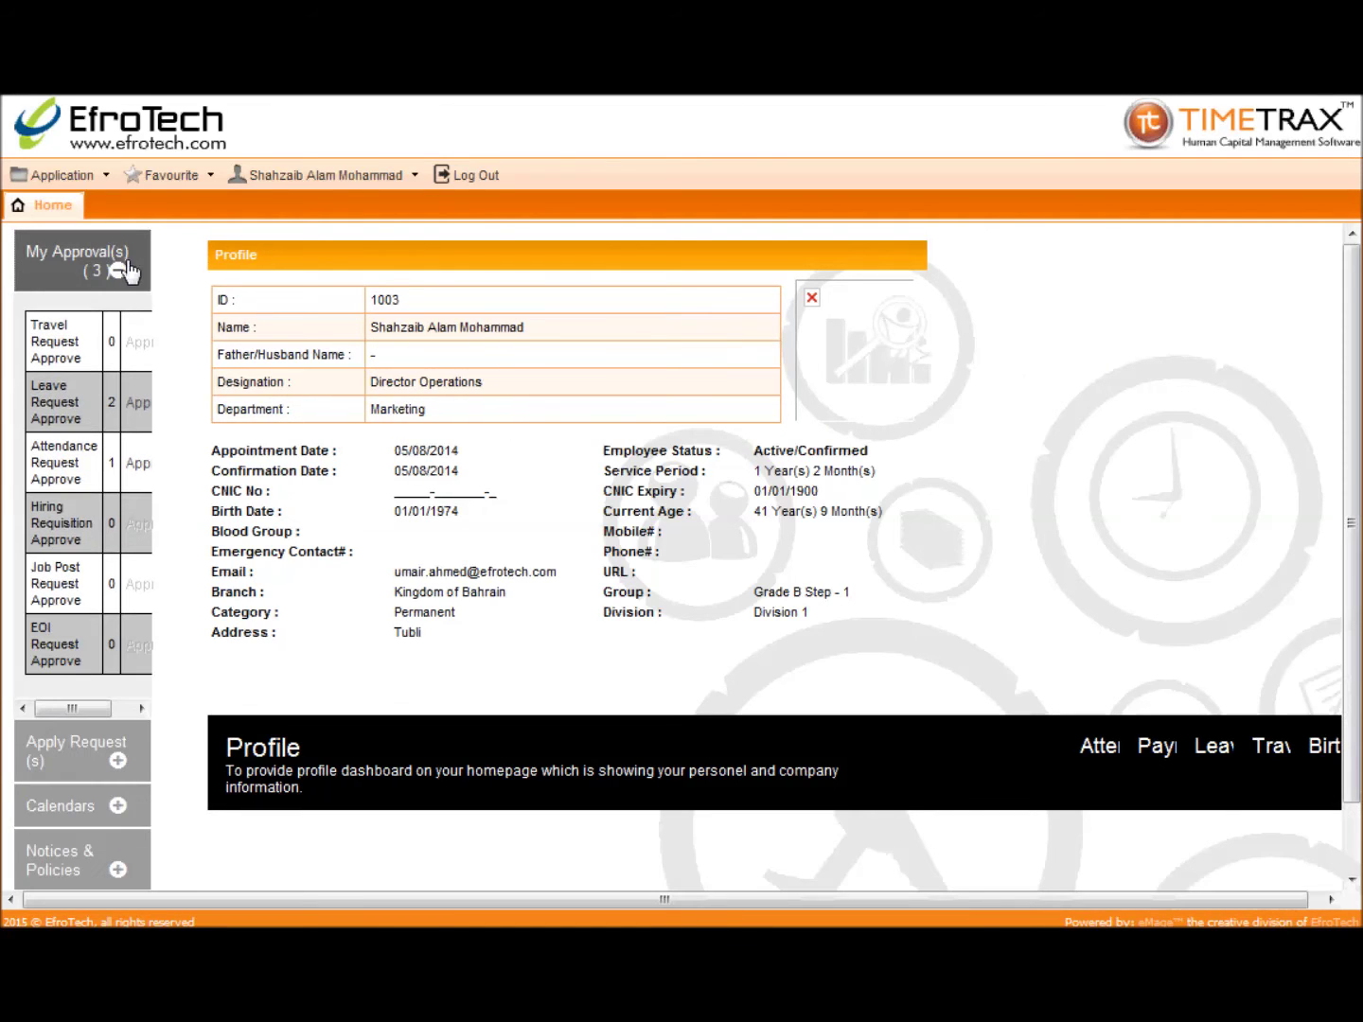
{"action": "left_click", "coordinate": [139, 466]}
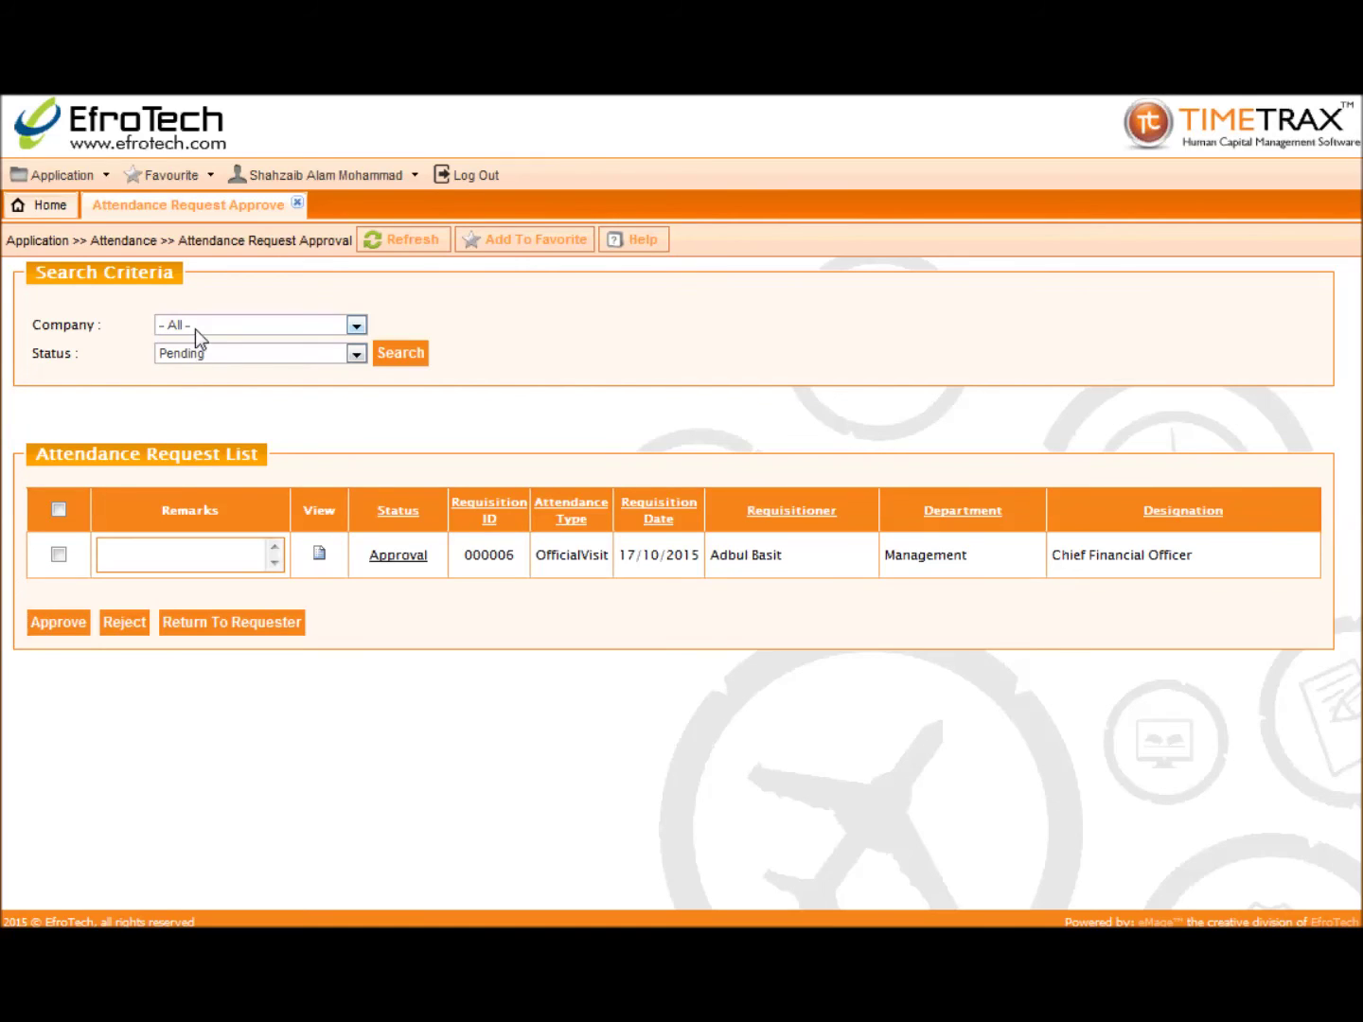
Step: Search the Pending attendance requests
{"action": "left_click", "coordinate": [193, 358]}
{"action": "left_click", "coordinate": [190, 386]}
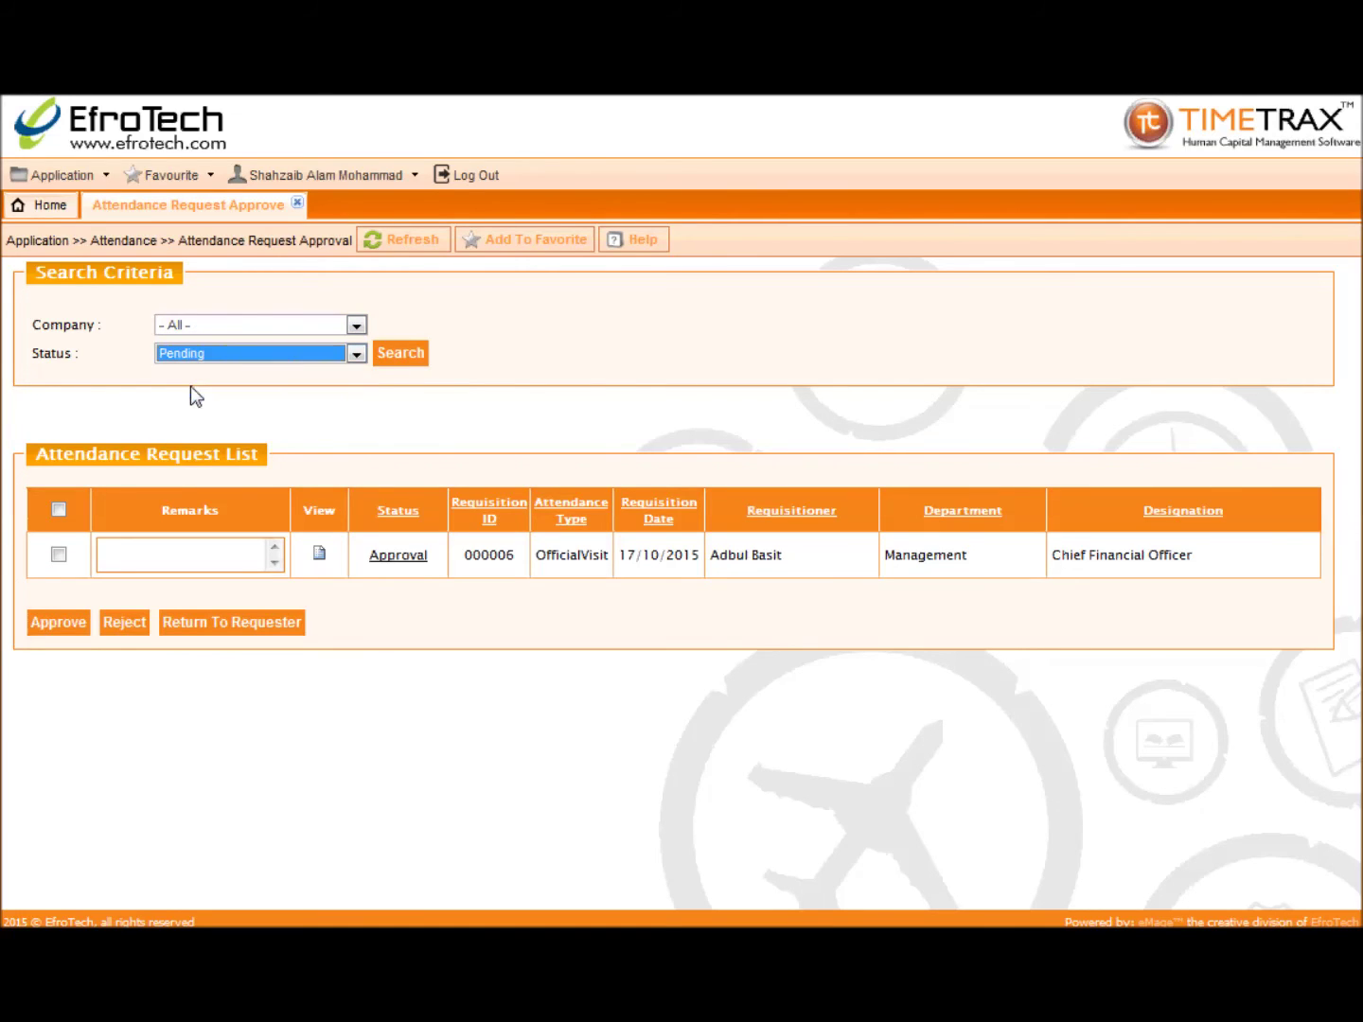
{"action": "left_click", "coordinate": [388, 359]}
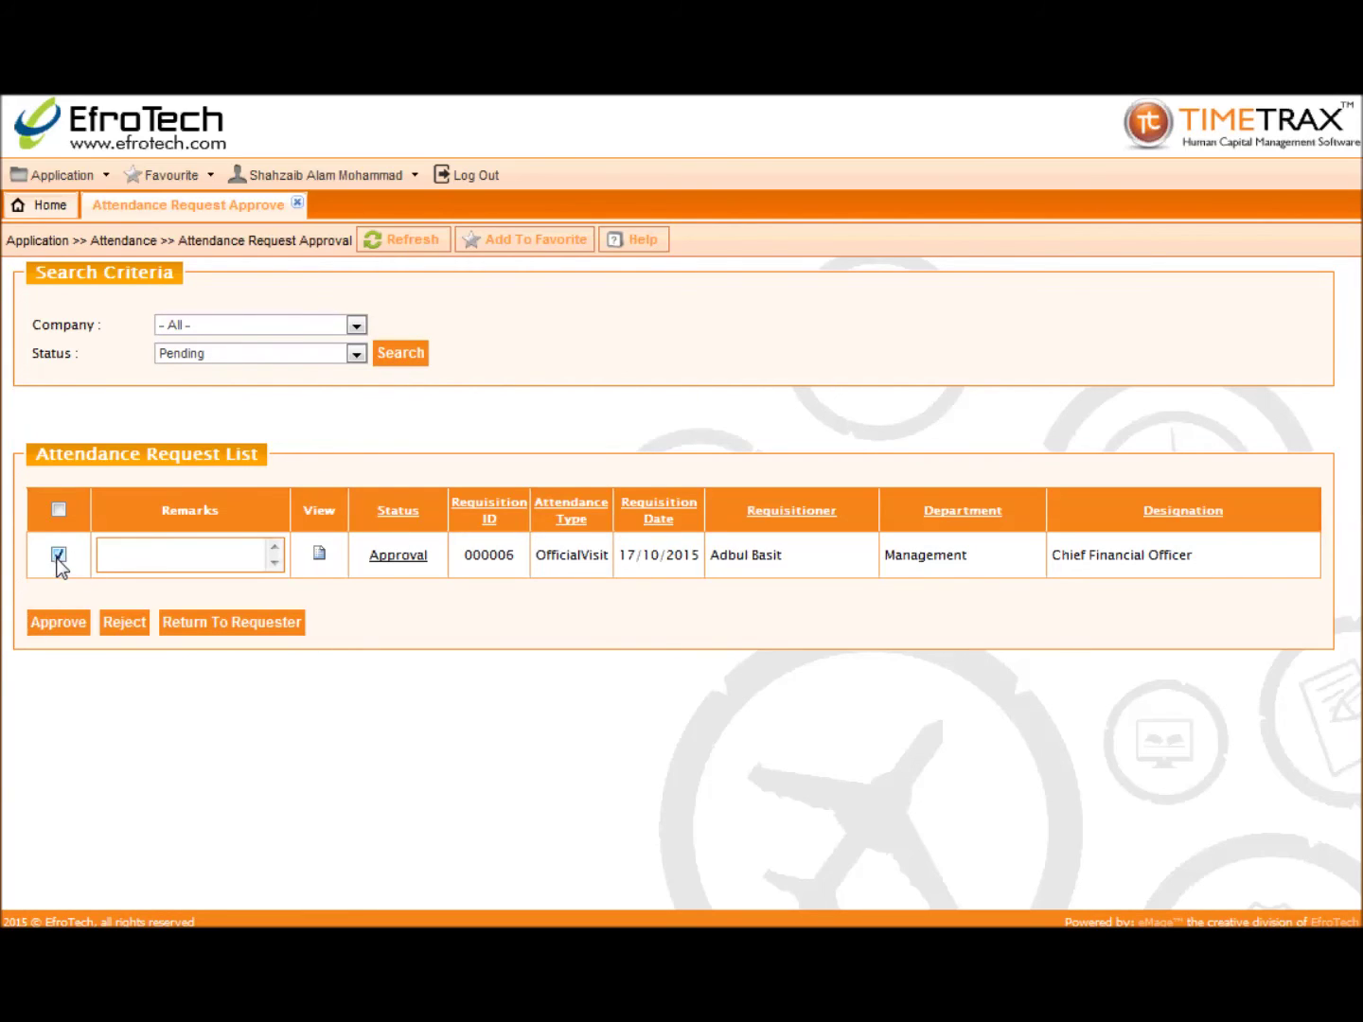
Step: Approve request 000006 with remark 'Approved' and close the approvals page
{"action": "left_click", "coordinate": [195, 552]}
{"action": "type", "text": "Approved"}
{"action": "left_click", "coordinate": [66, 620]}
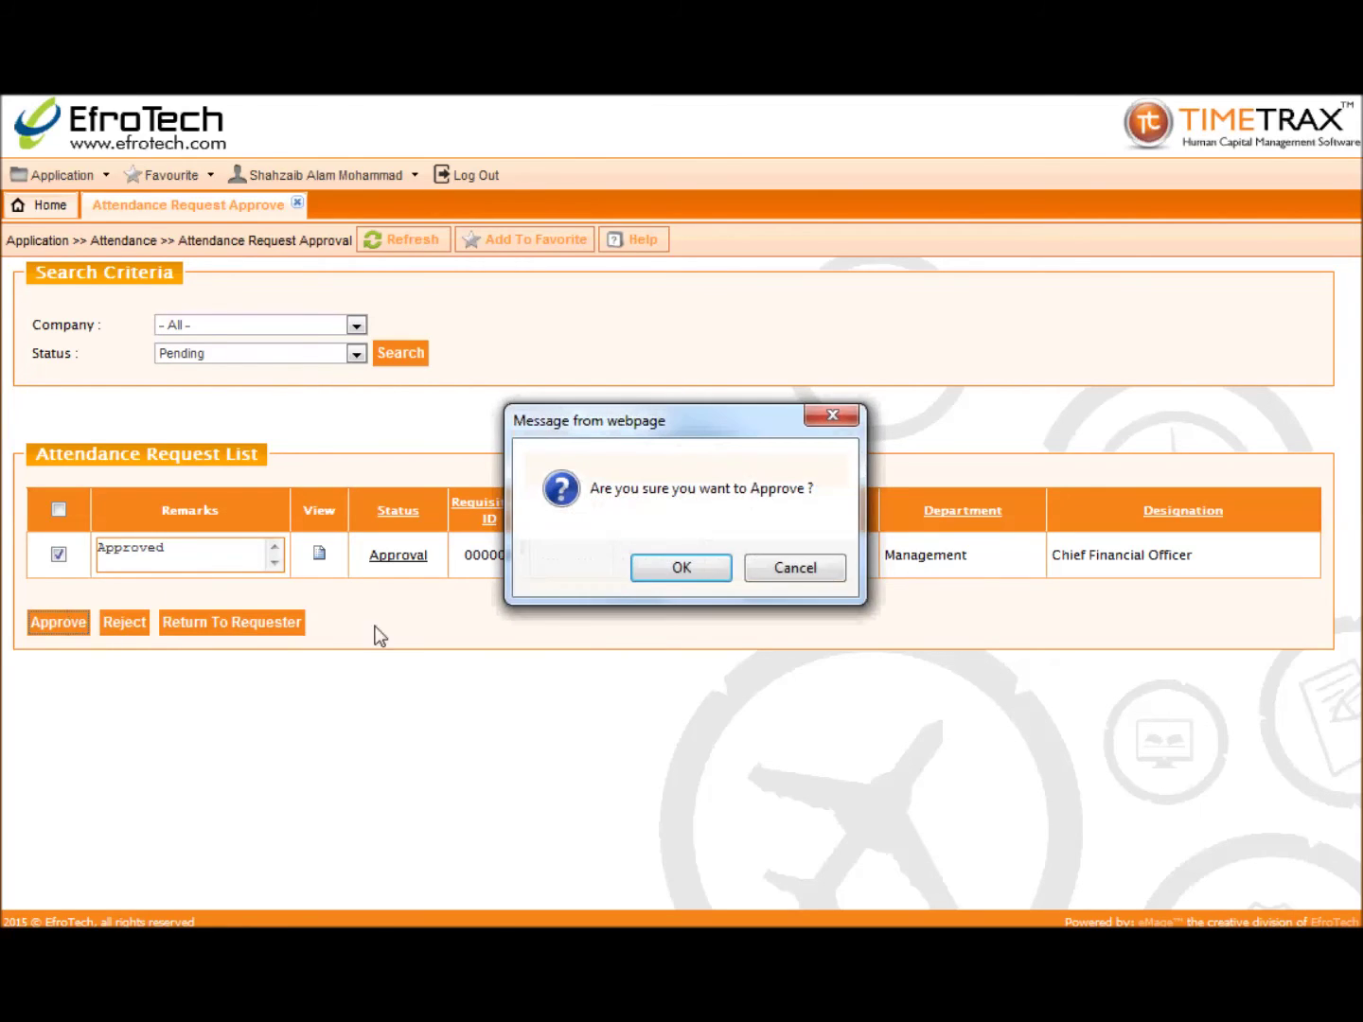
{"action": "left_click", "coordinate": [675, 575]}
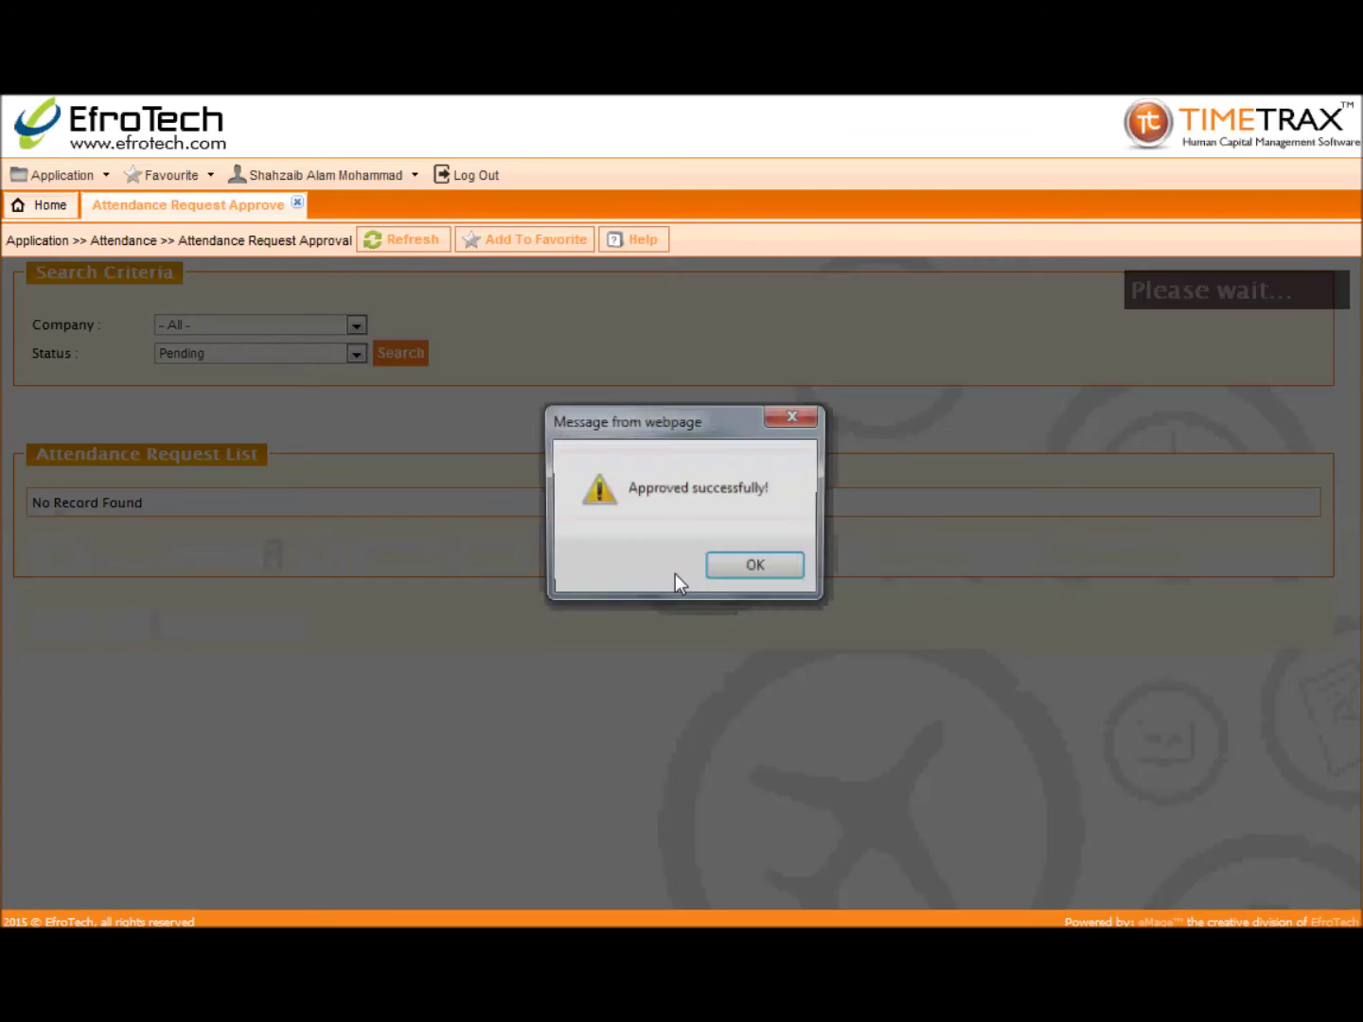
{"action": "left_click", "coordinate": [717, 567]}
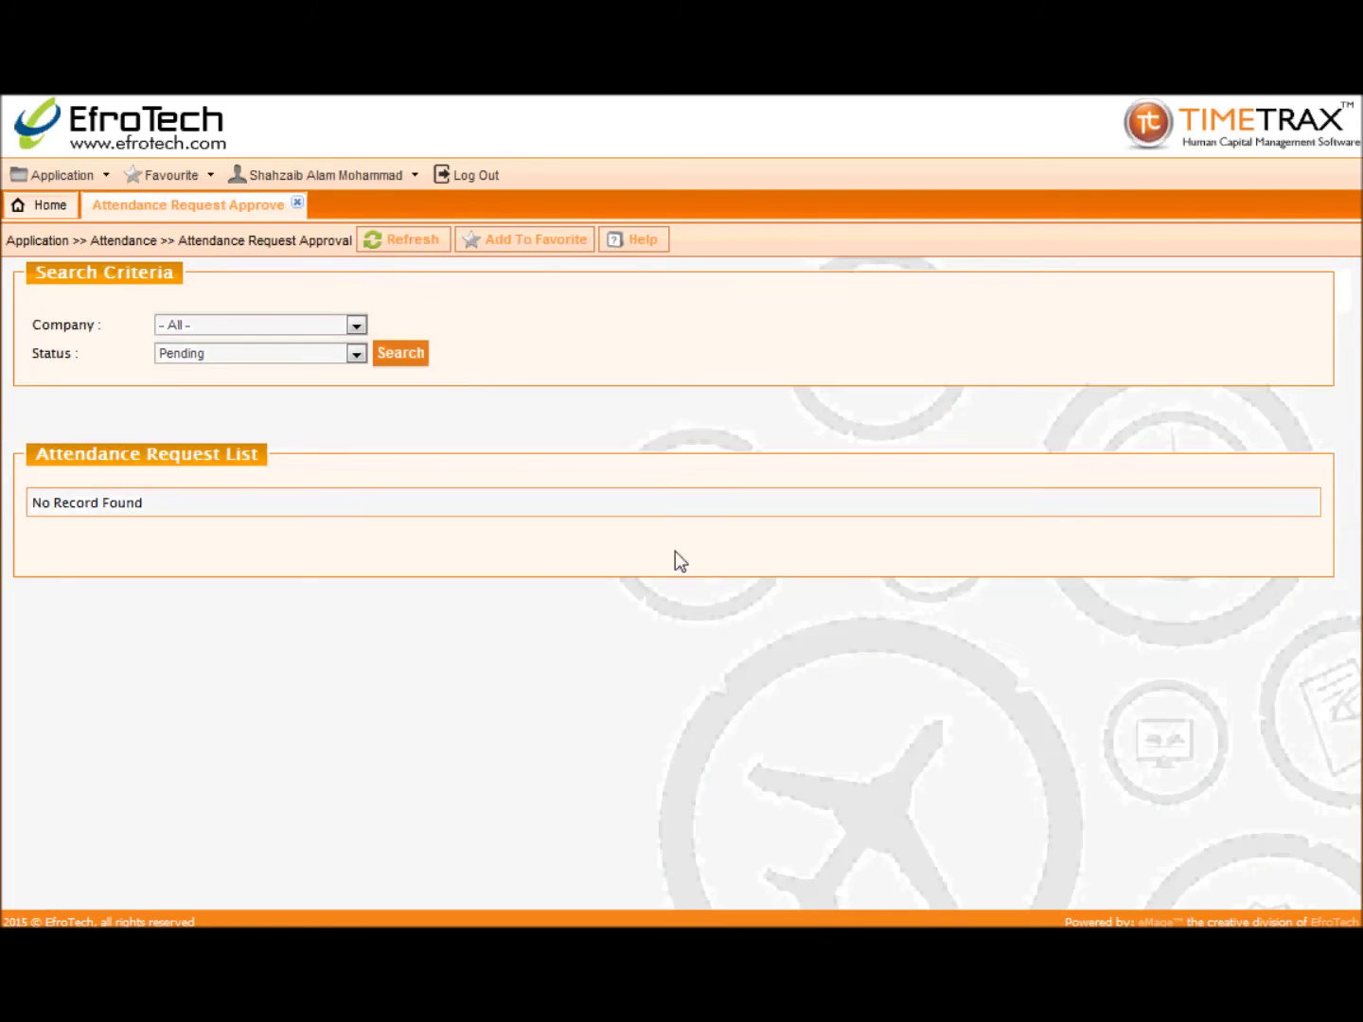
{"action": "left_click", "coordinate": [297, 203]}
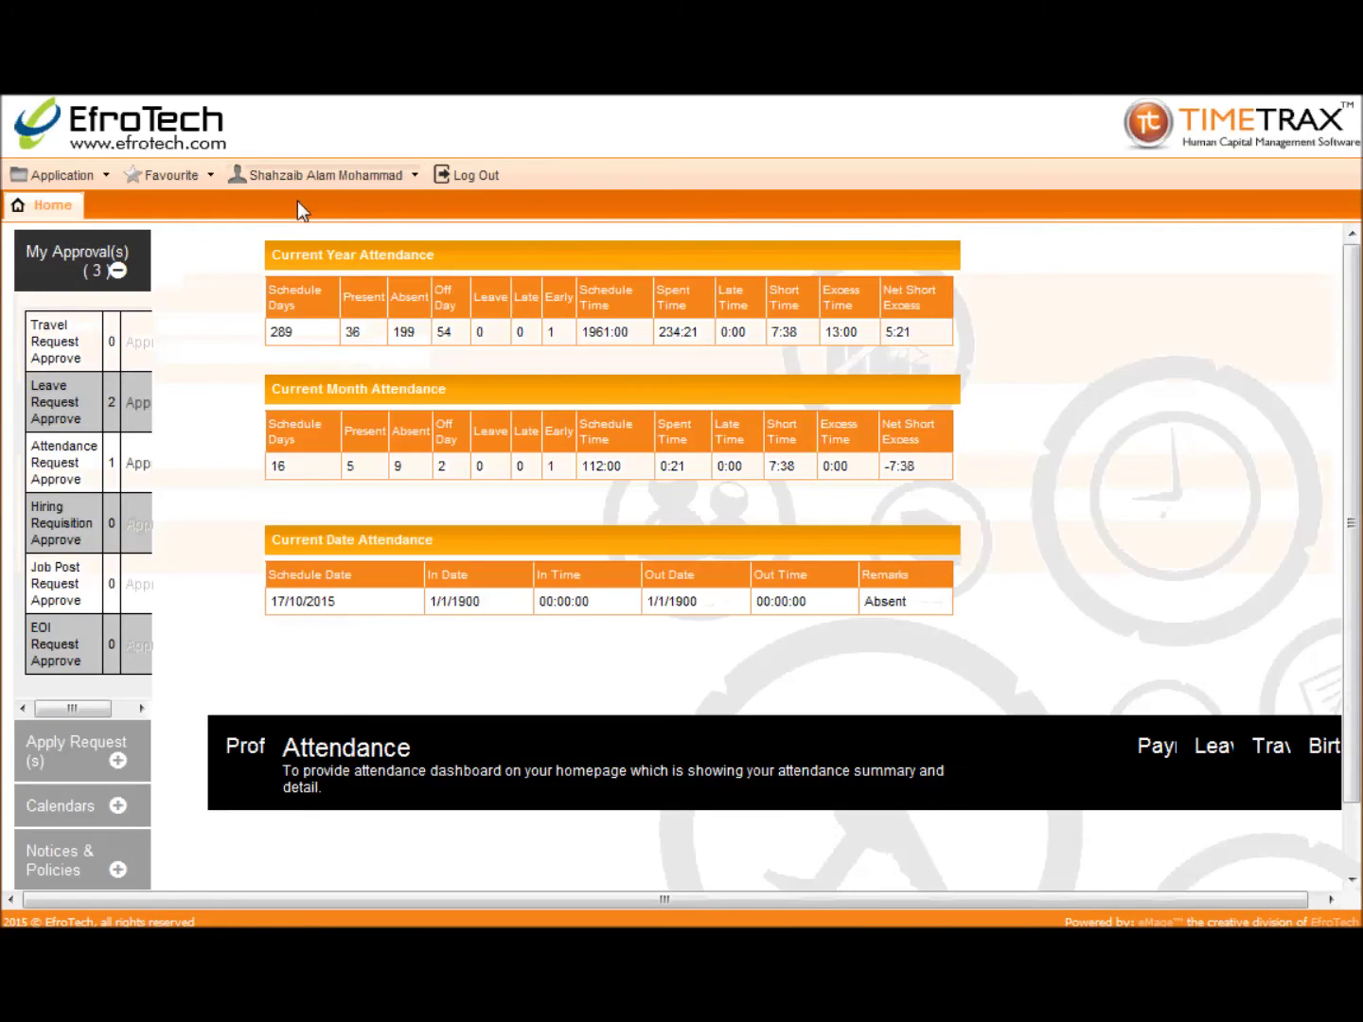
Step: Log out, sign back in with the saved username and password, and check request 000006's approval status
{"action": "left_click", "coordinate": [109, 261]}
{"action": "left_click", "coordinate": [467, 180]}
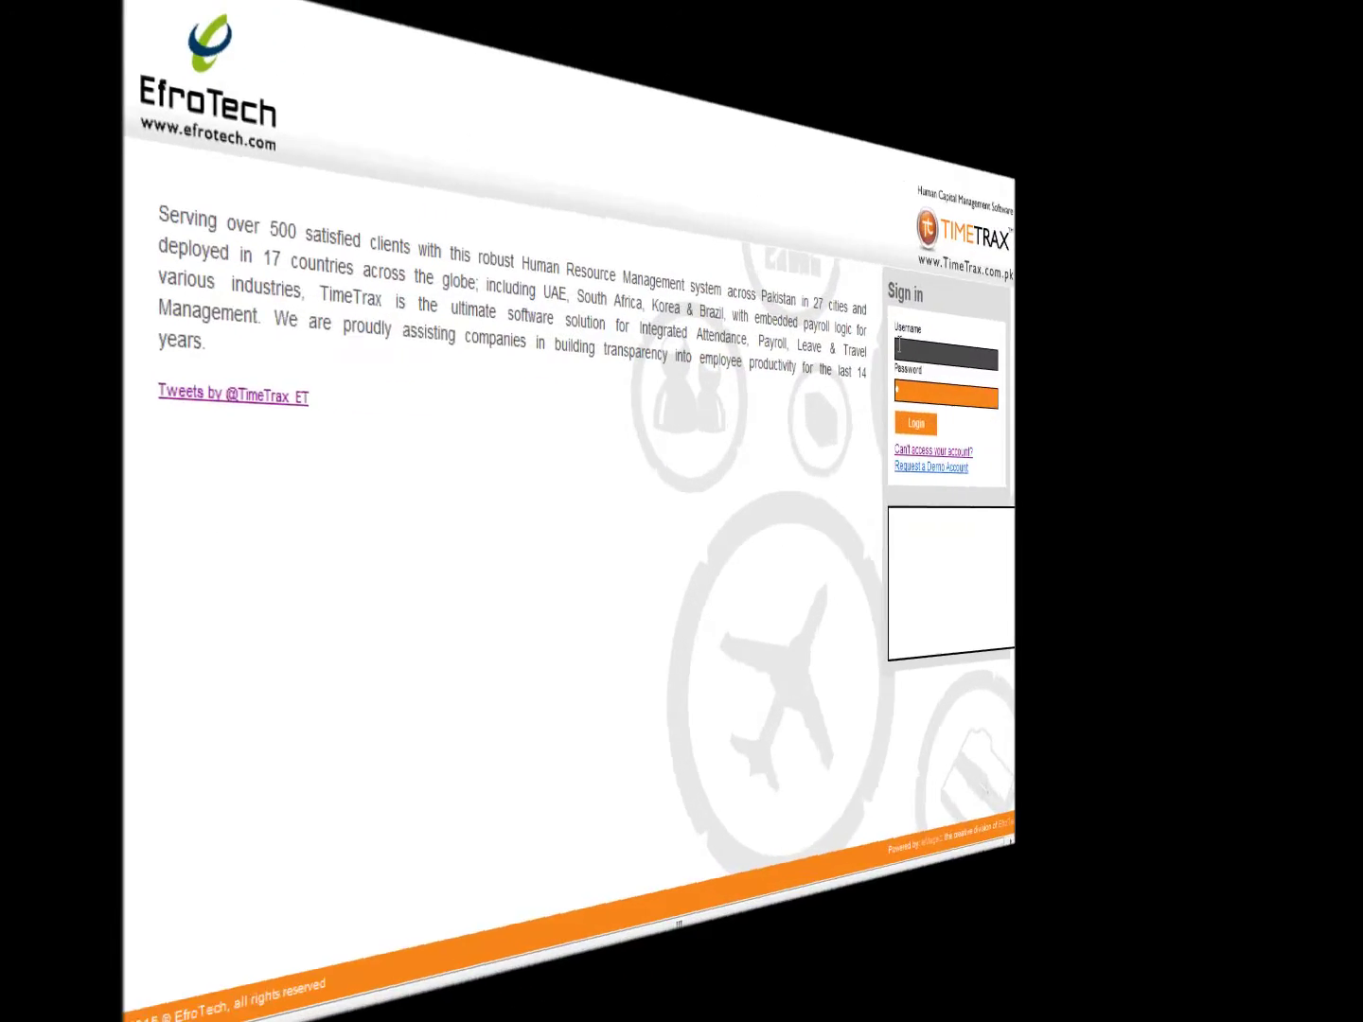
{"action": "left_click", "coordinate": [1088, 318]}
{"action": "type", "text": "a"}
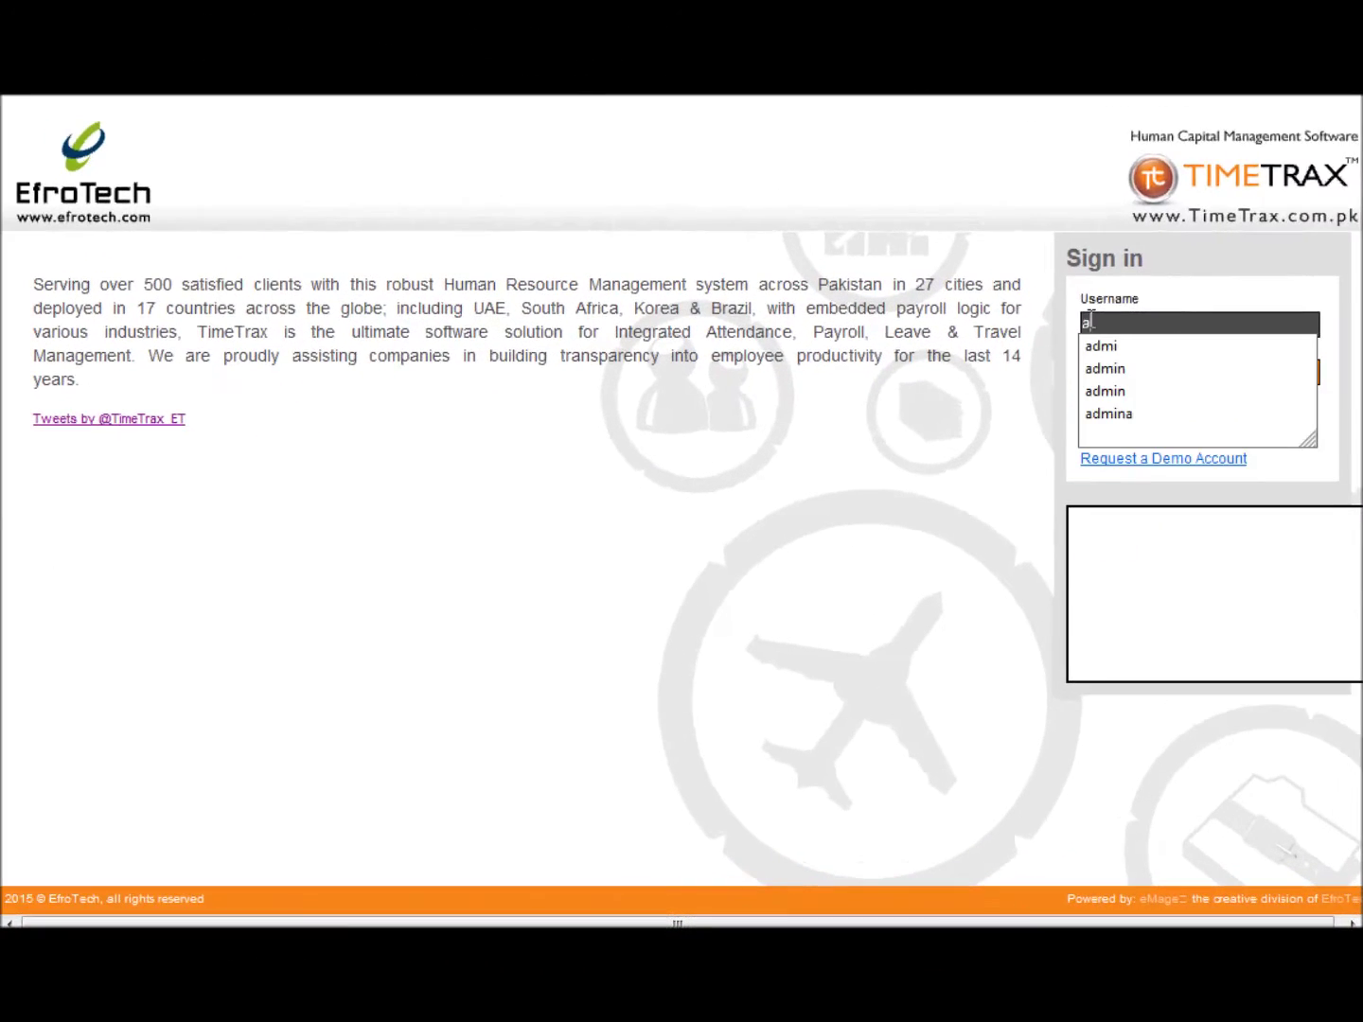
{"action": "type", "text": "dmin"}
{"action": "key", "text": "Tab"}
{"action": "type", "text": "1"}
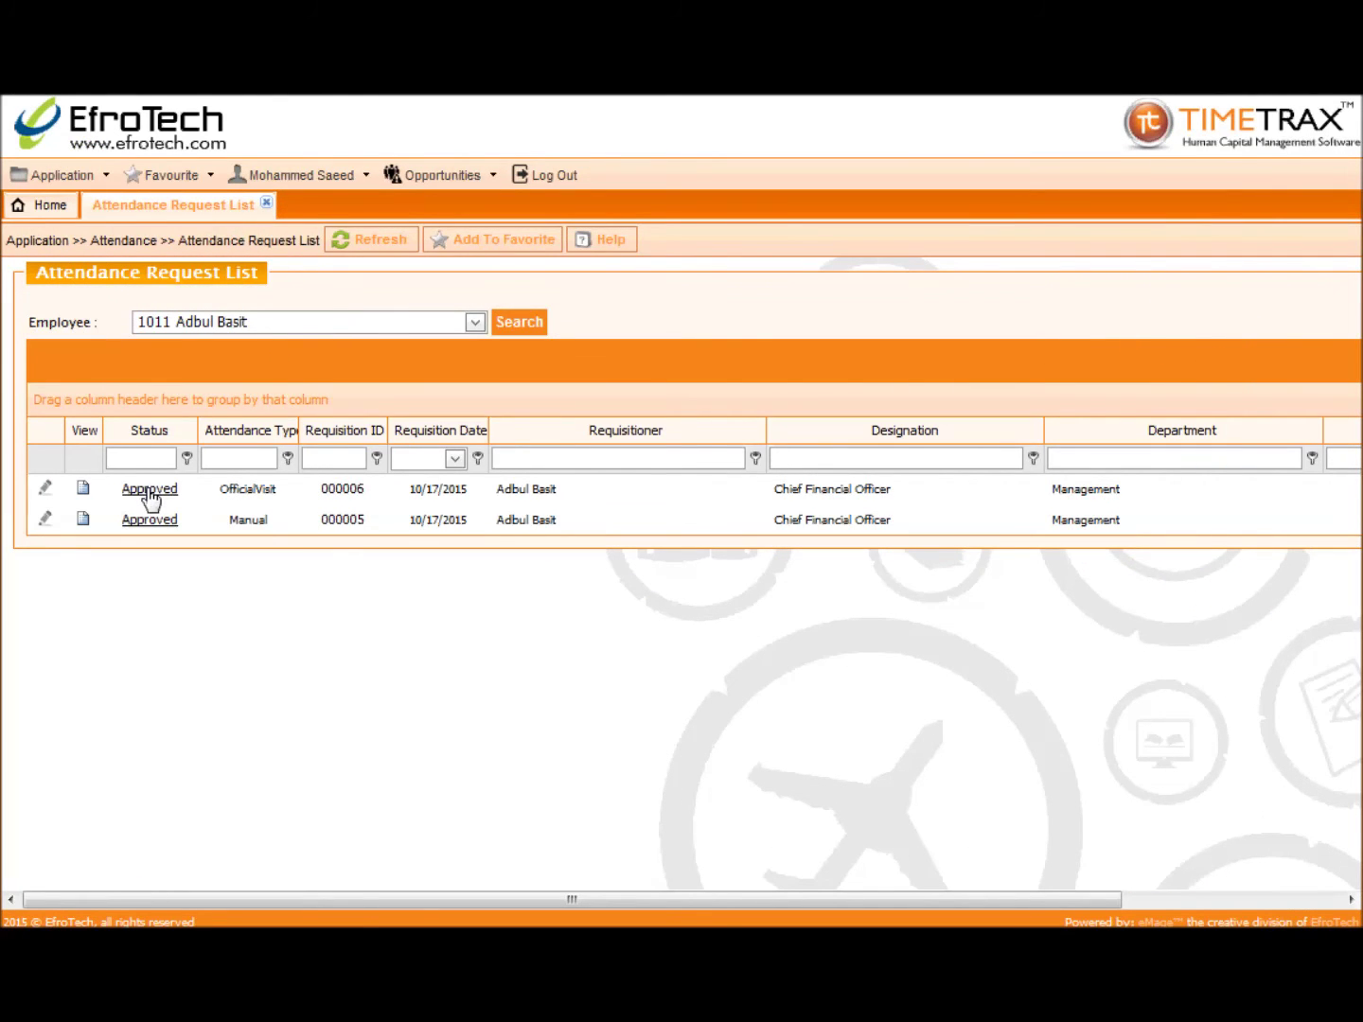
{"action": "left_click", "coordinate": [150, 490]}
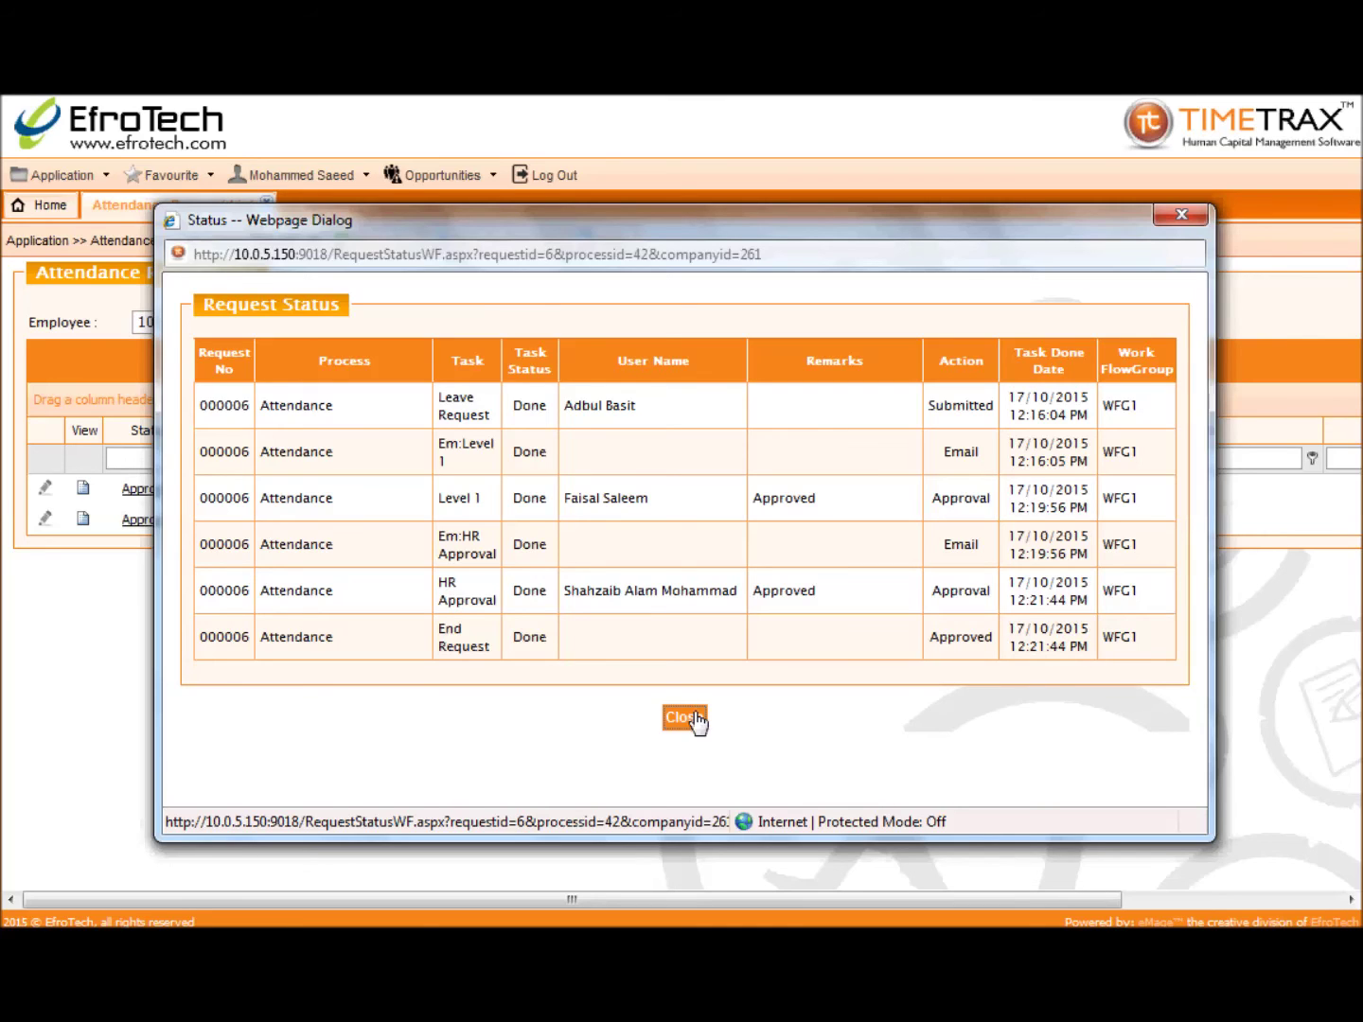
{"action": "left_click", "coordinate": [694, 718]}
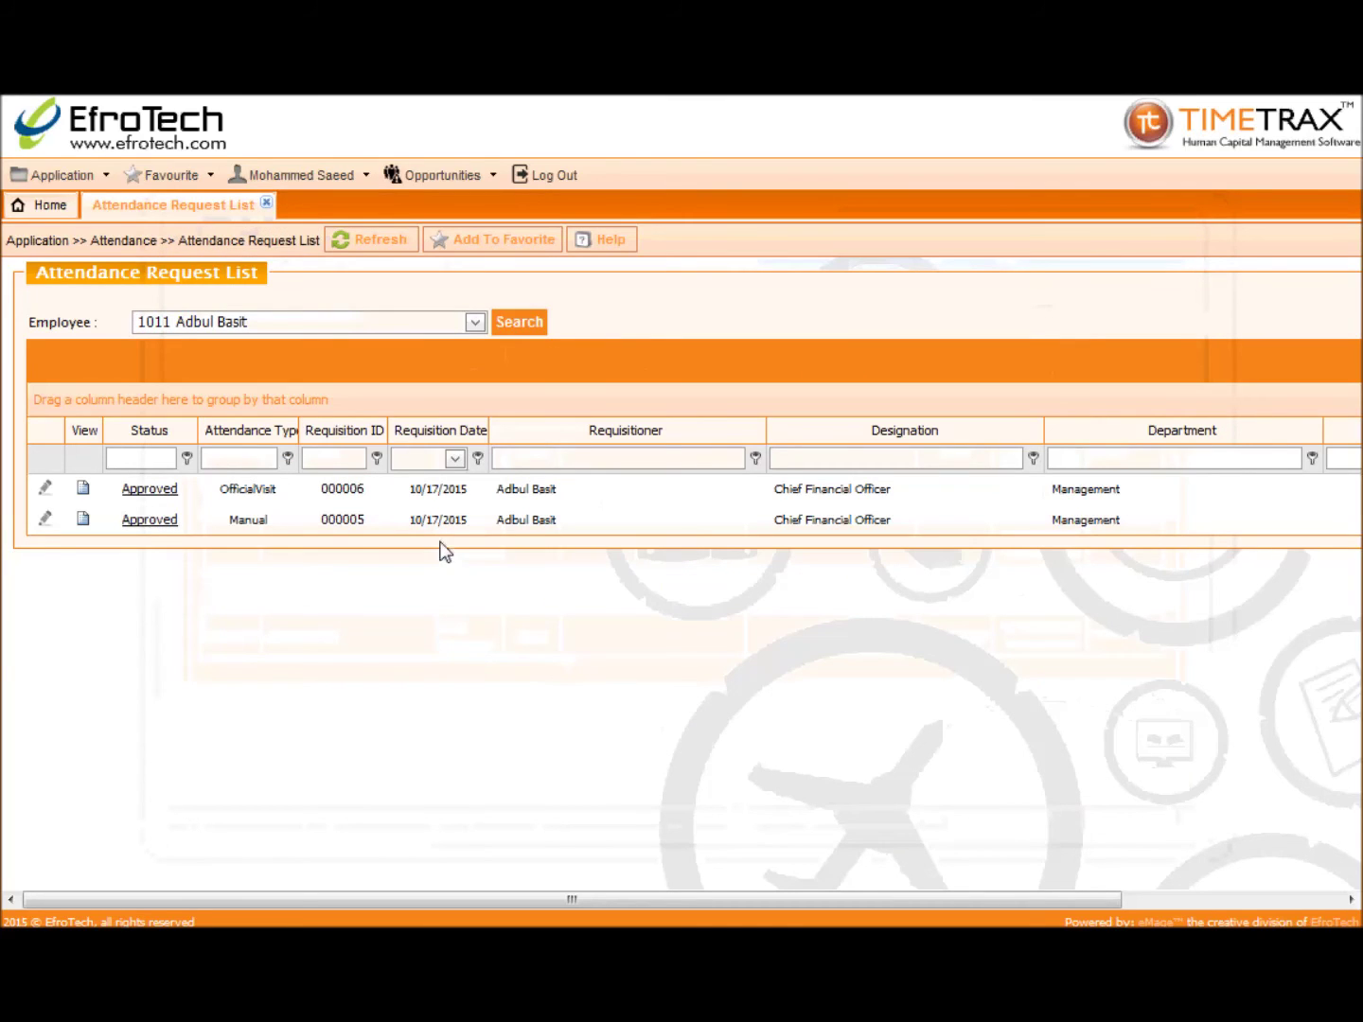
Step: Close the request list and open Application > Attendance > Official Visit Entry
{"action": "left_click", "coordinate": [269, 205]}
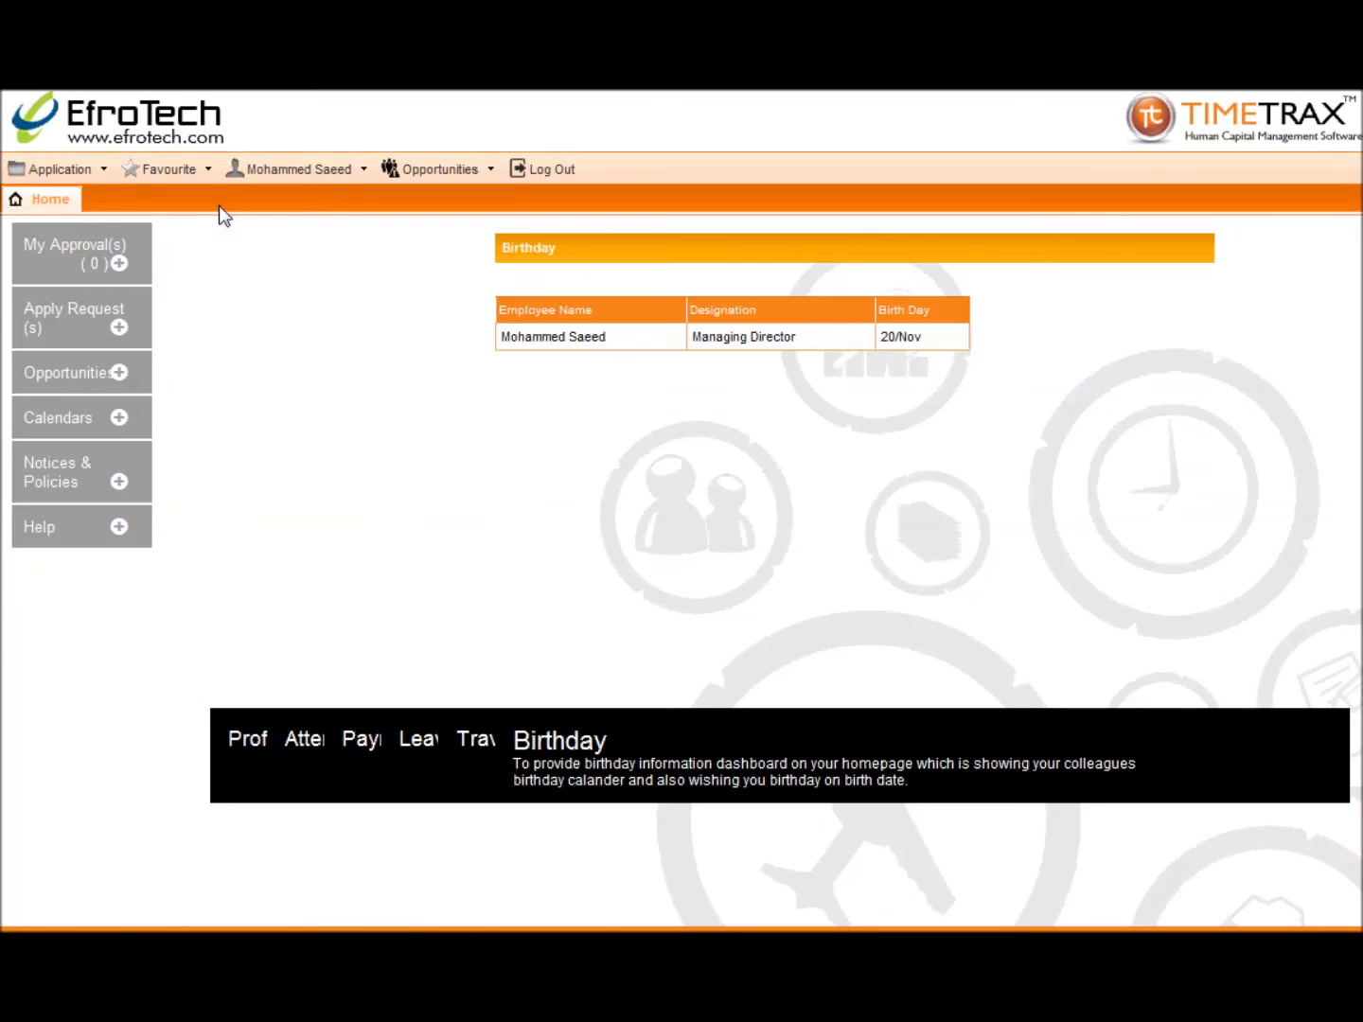
{"action": "left_click", "coordinate": [106, 176]}
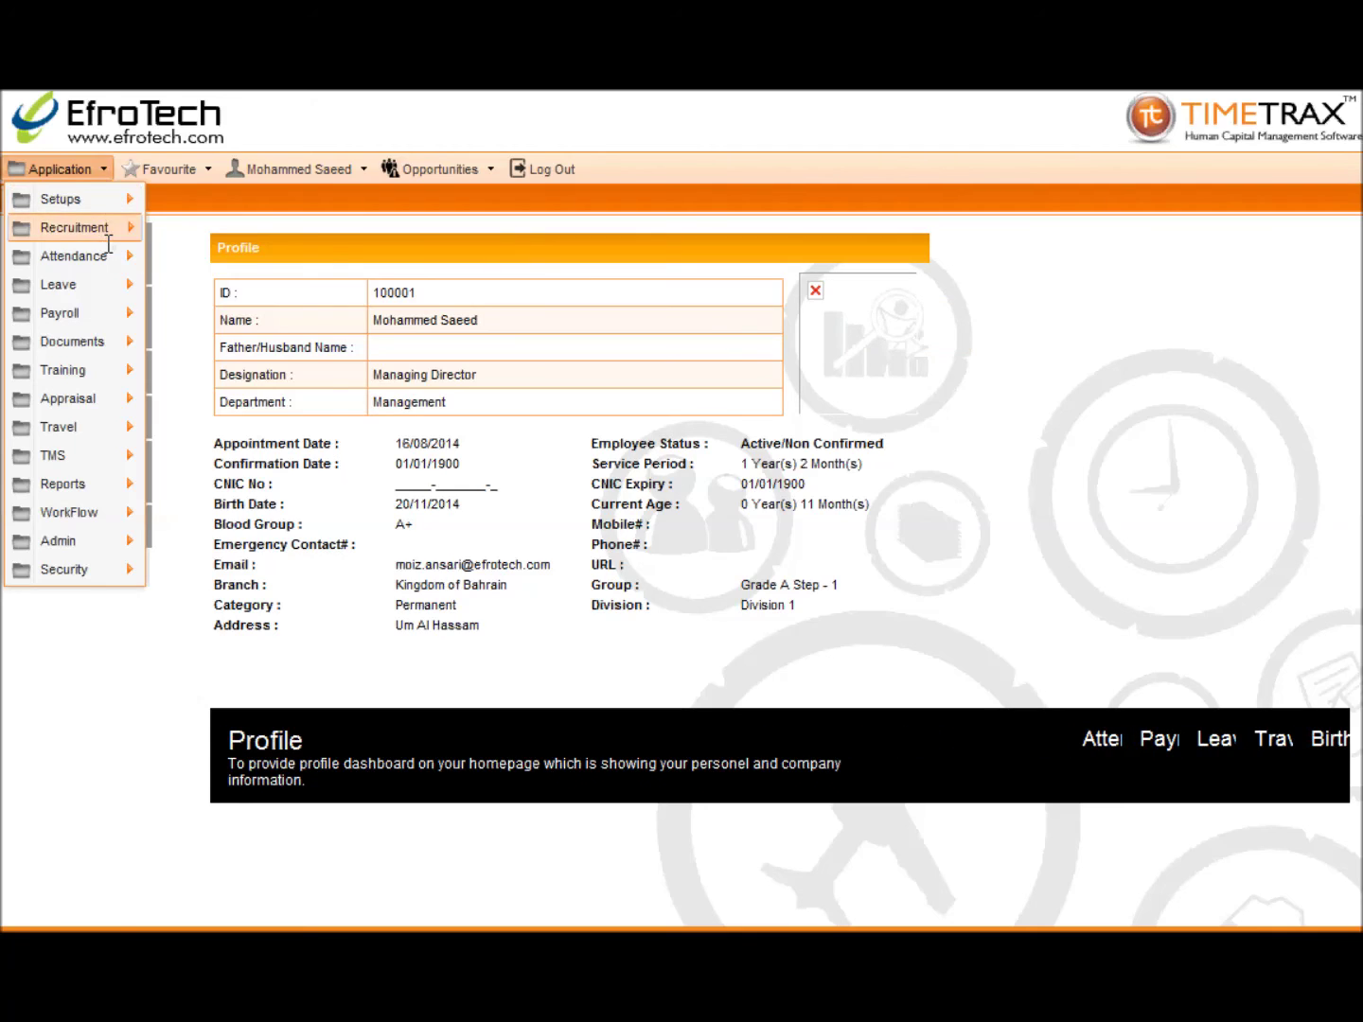
{"action": "mouse_move", "coordinate": [111, 257]}
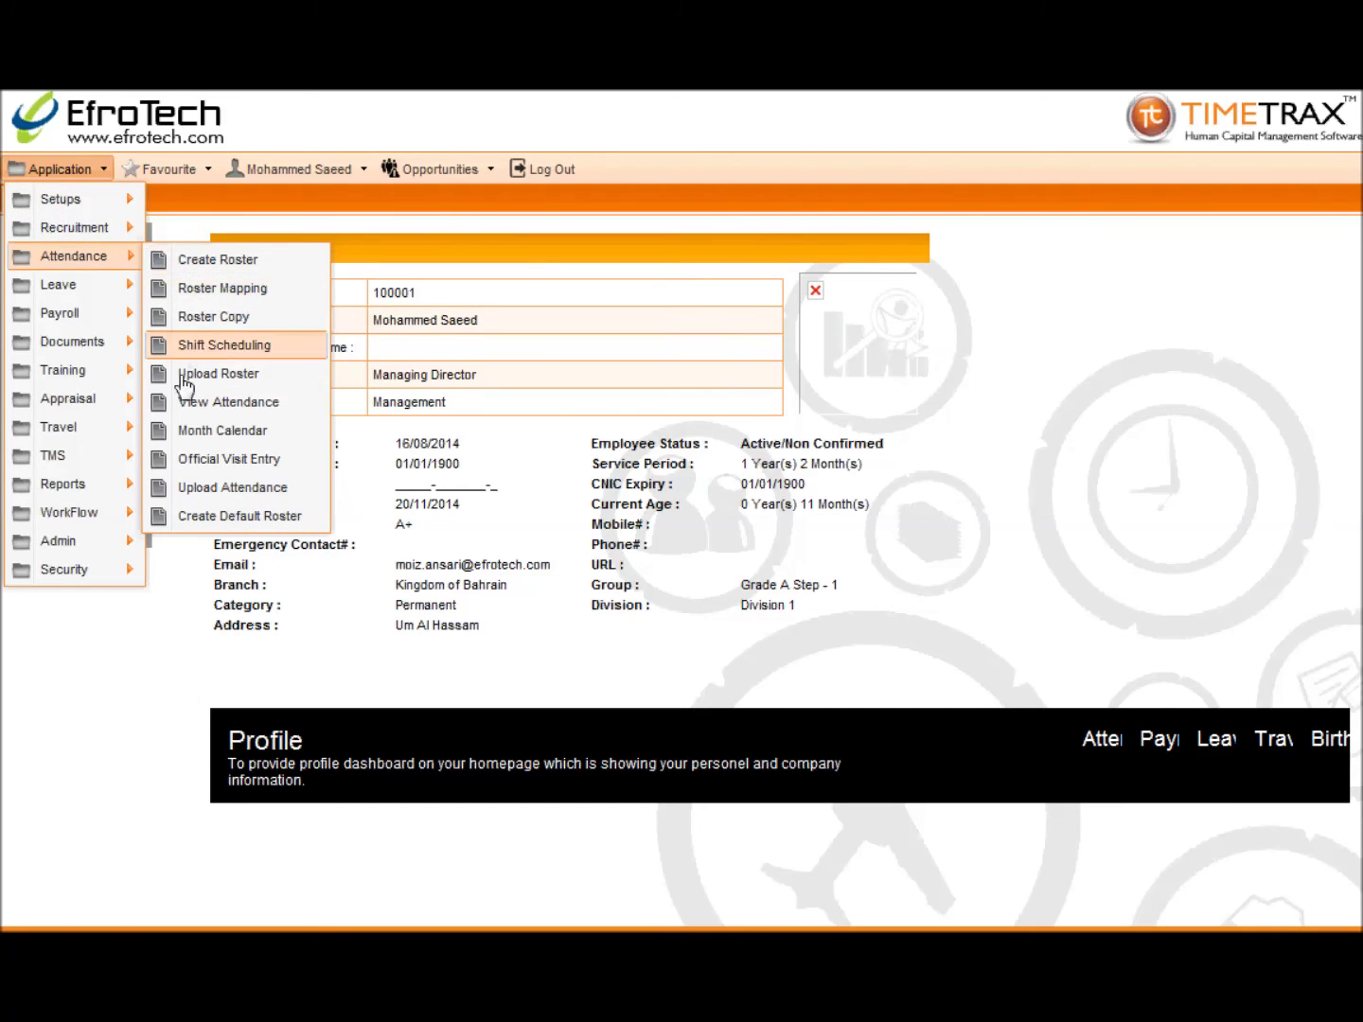
{"action": "left_click", "coordinate": [188, 465]}
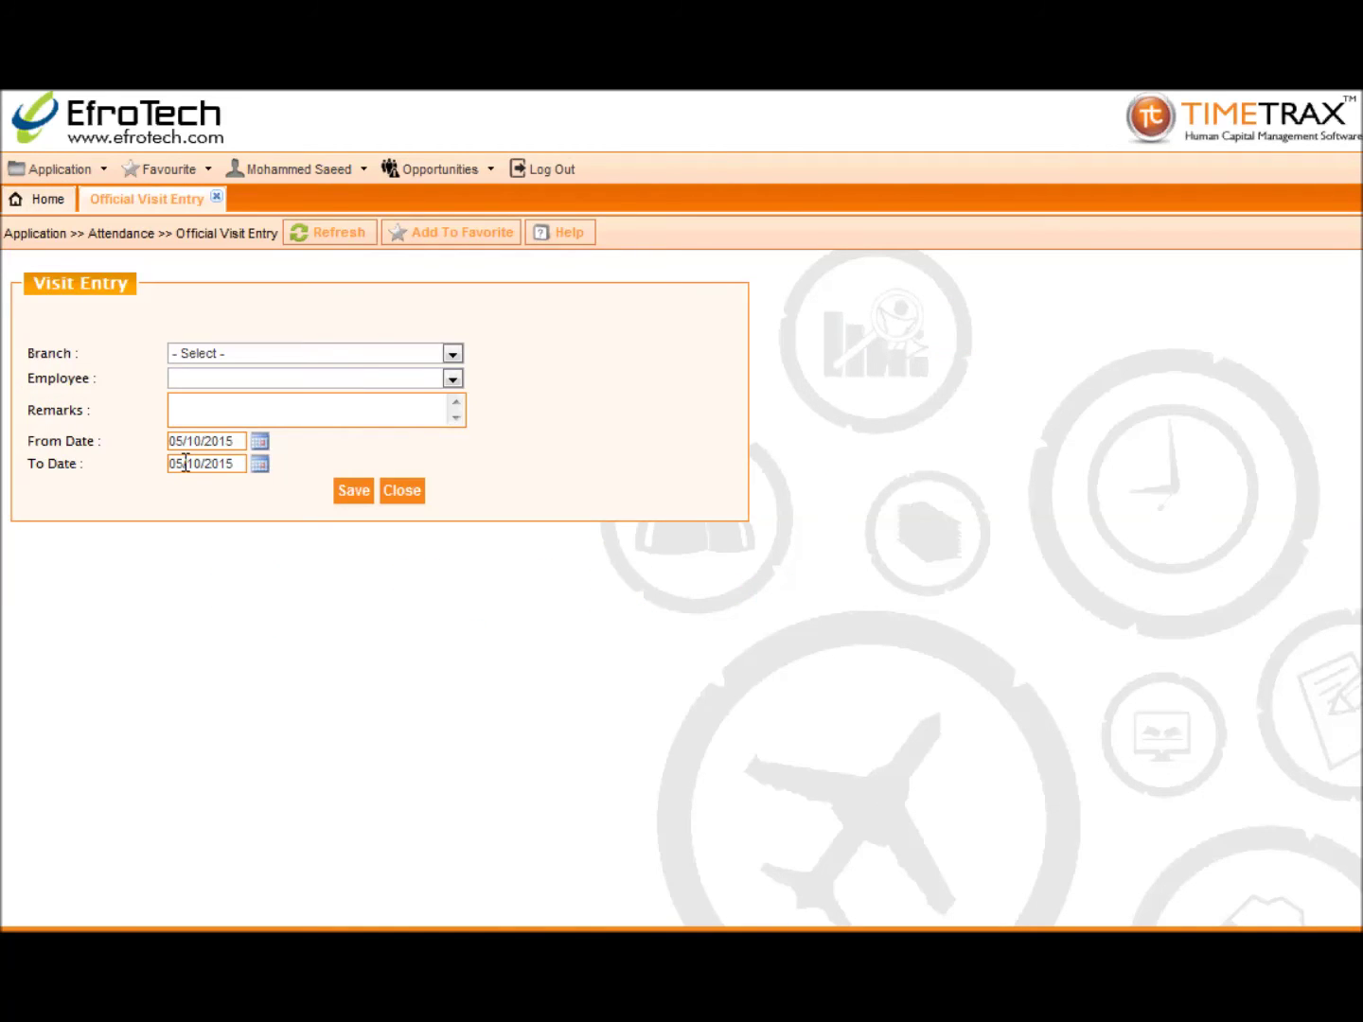
Step: Choose the Kingdom of Bahrain branch and the employee, with remarks 'Official visit for meeting with client'
{"action": "left_click", "coordinate": [176, 355]}
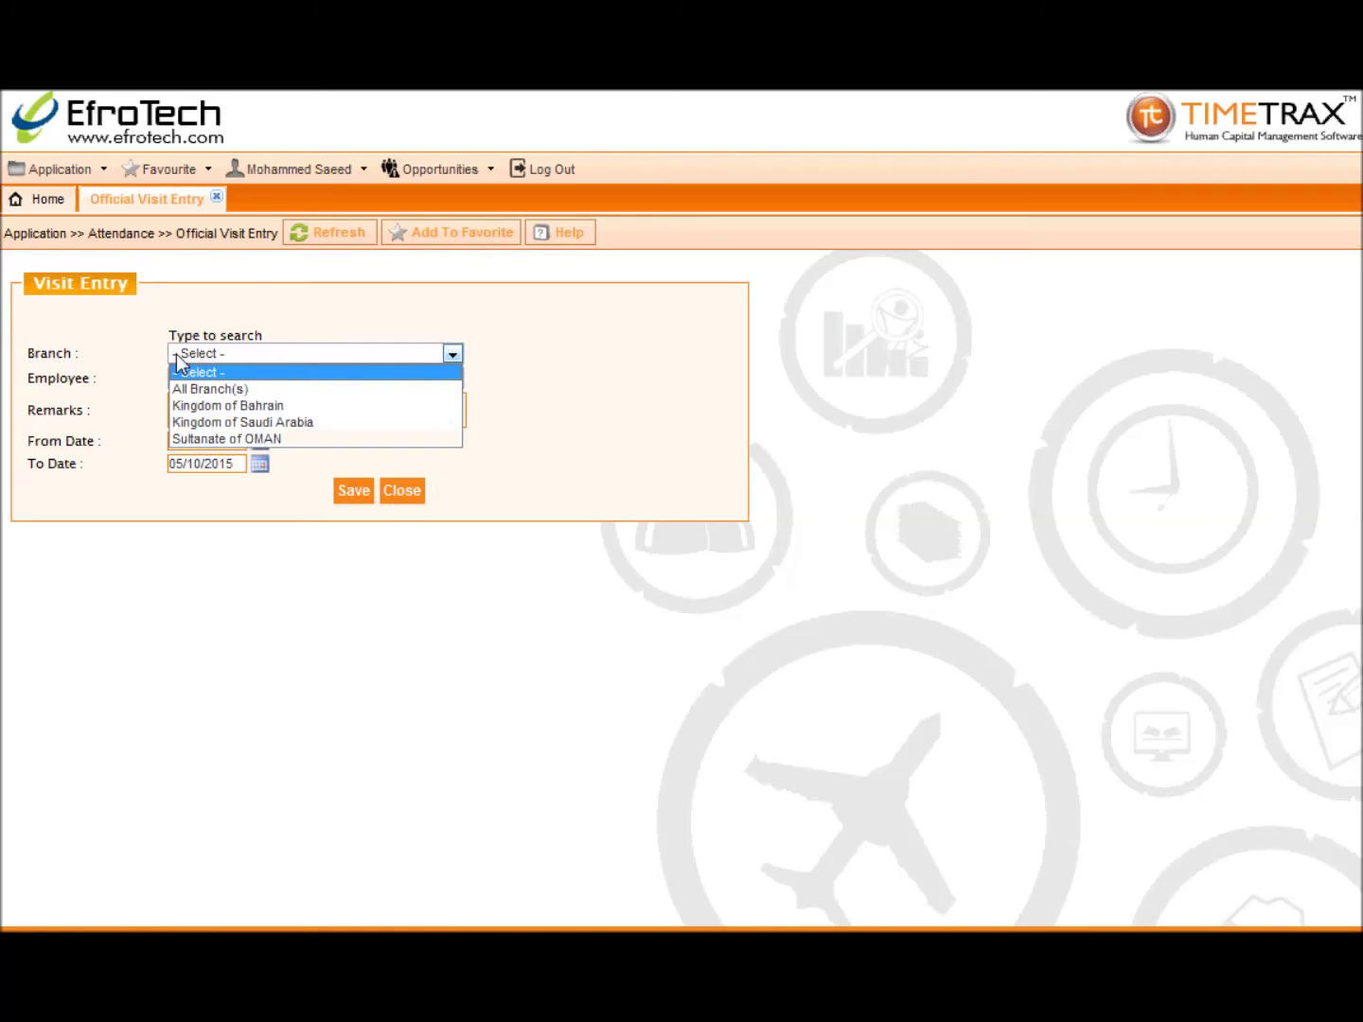
{"action": "left_click", "coordinate": [189, 404]}
{"action": "left_click", "coordinate": [194, 413]}
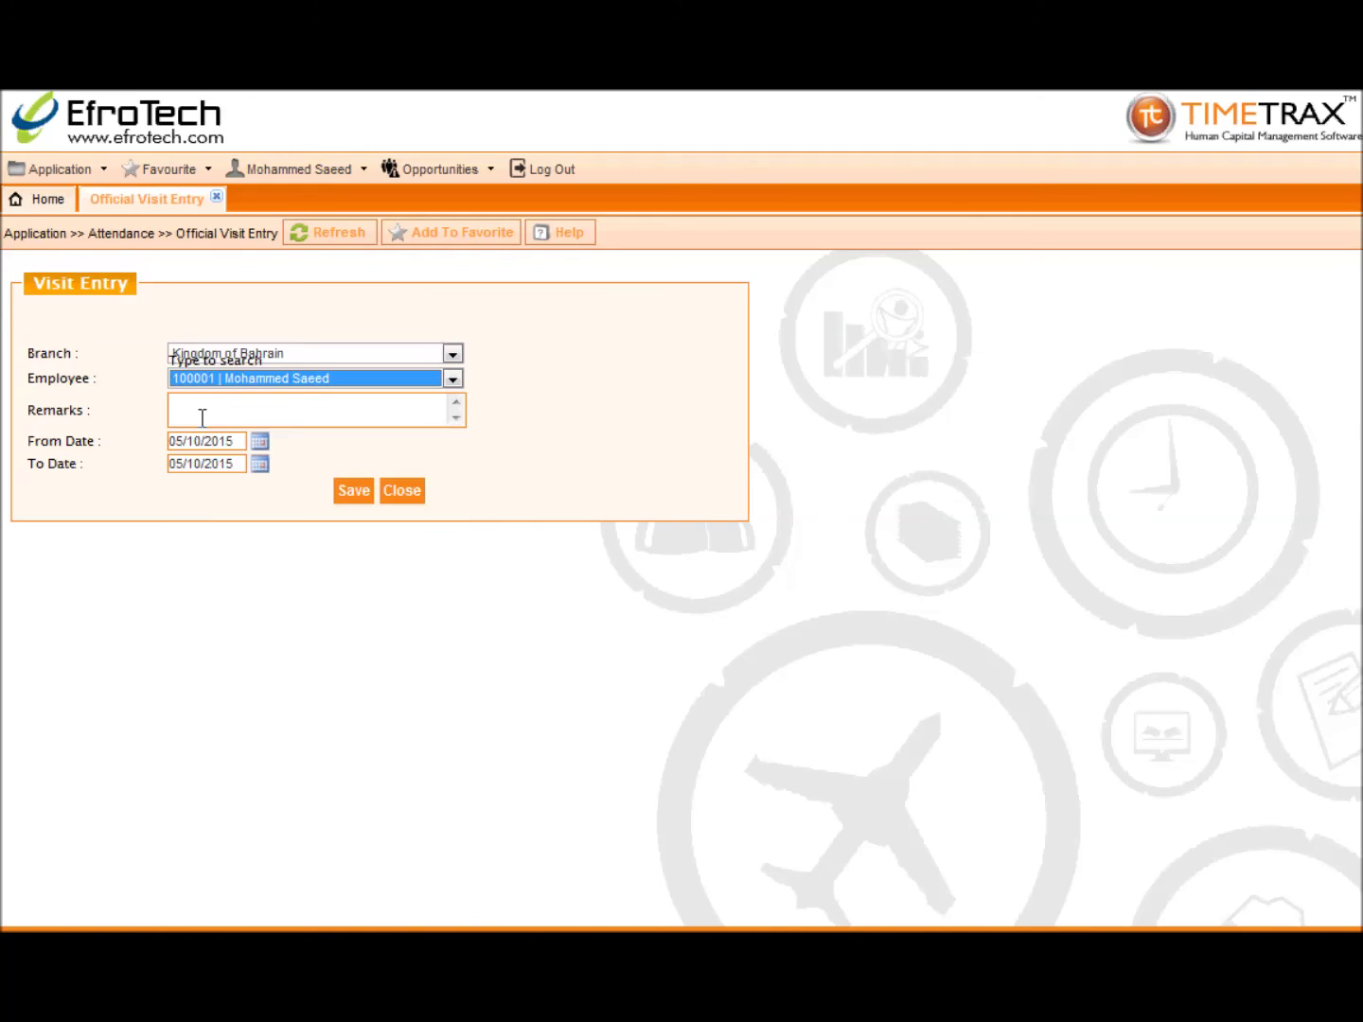
{"action": "left_click", "coordinate": [201, 417]}
{"action": "type", "text": "Offi"}
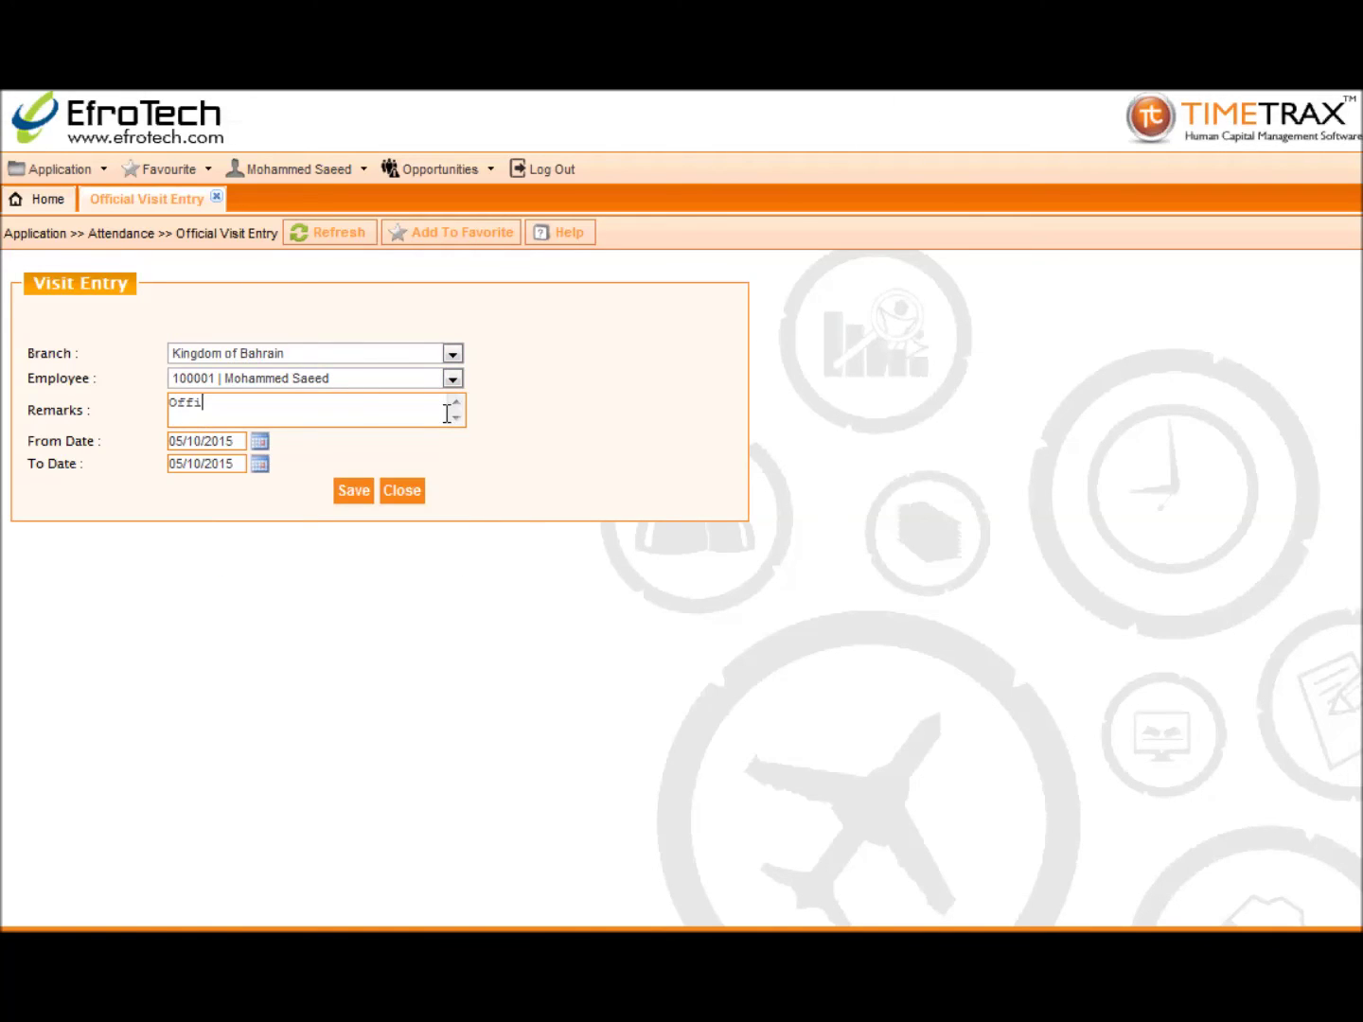
{"action": "type", "text": "cial visit for meeting with client"}
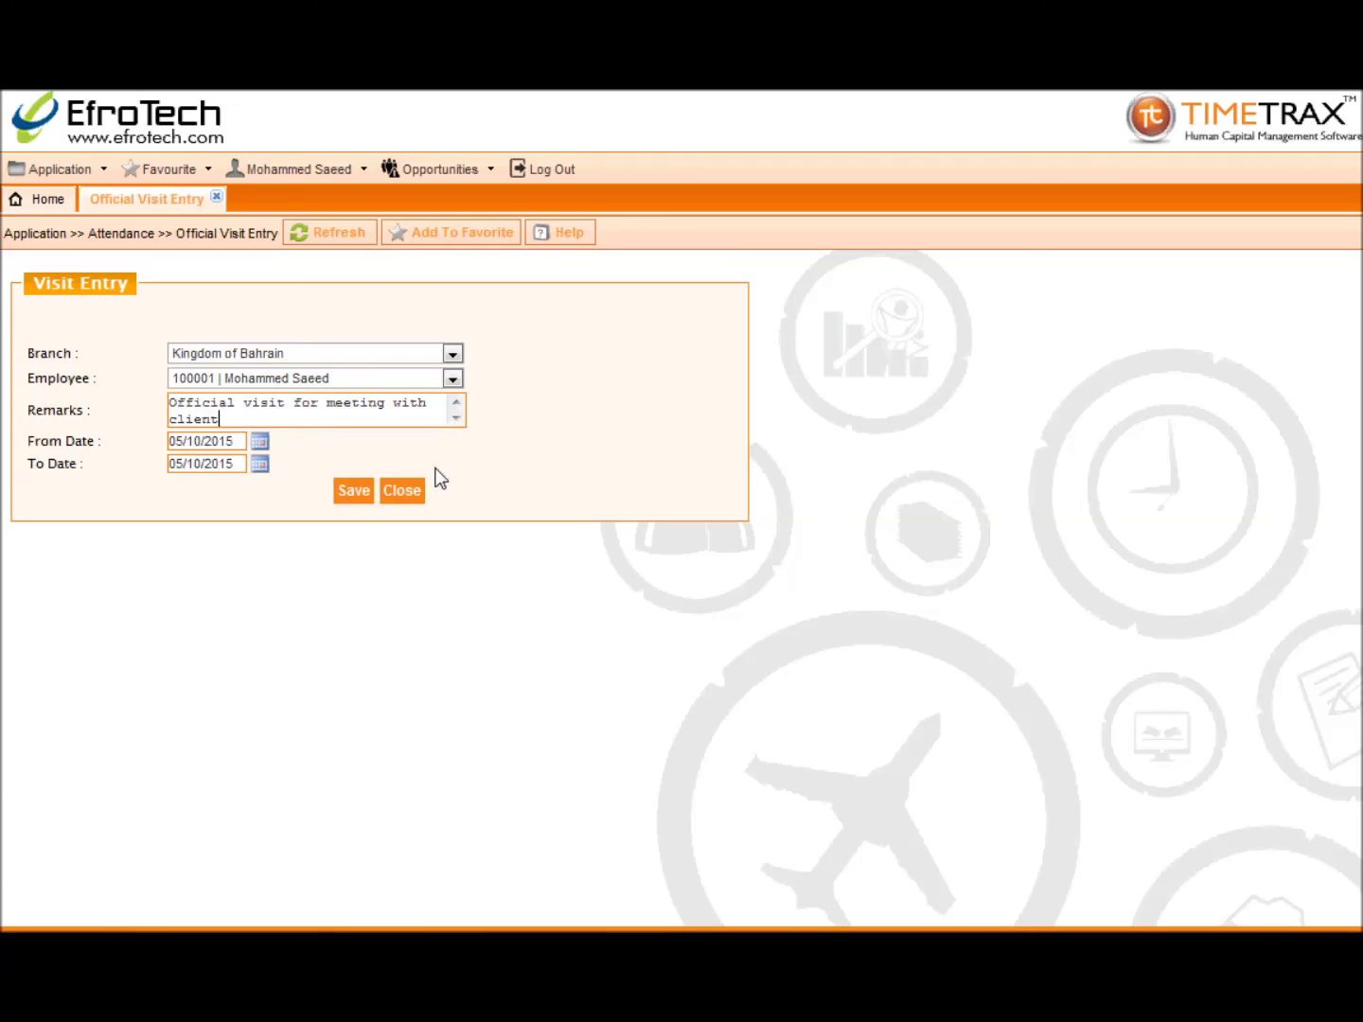
Step: Set both start and end dates to 01/10/2015, save the visit, and close the entry page
{"action": "left_click", "coordinate": [259, 441]}
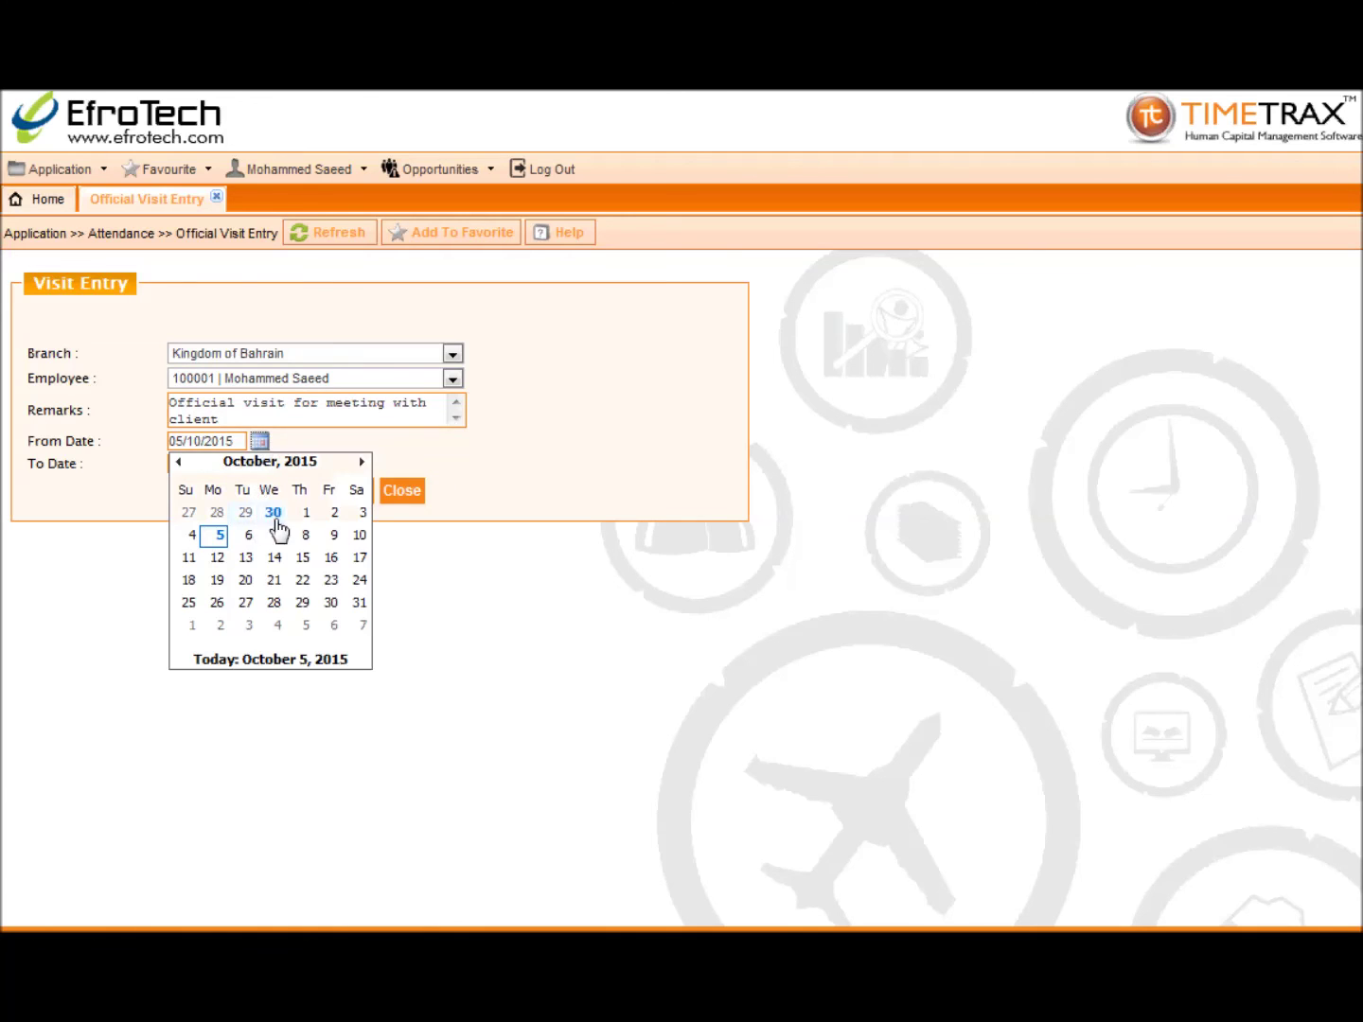
{"action": "left_click", "coordinate": [302, 519]}
{"action": "left_click", "coordinate": [260, 463]}
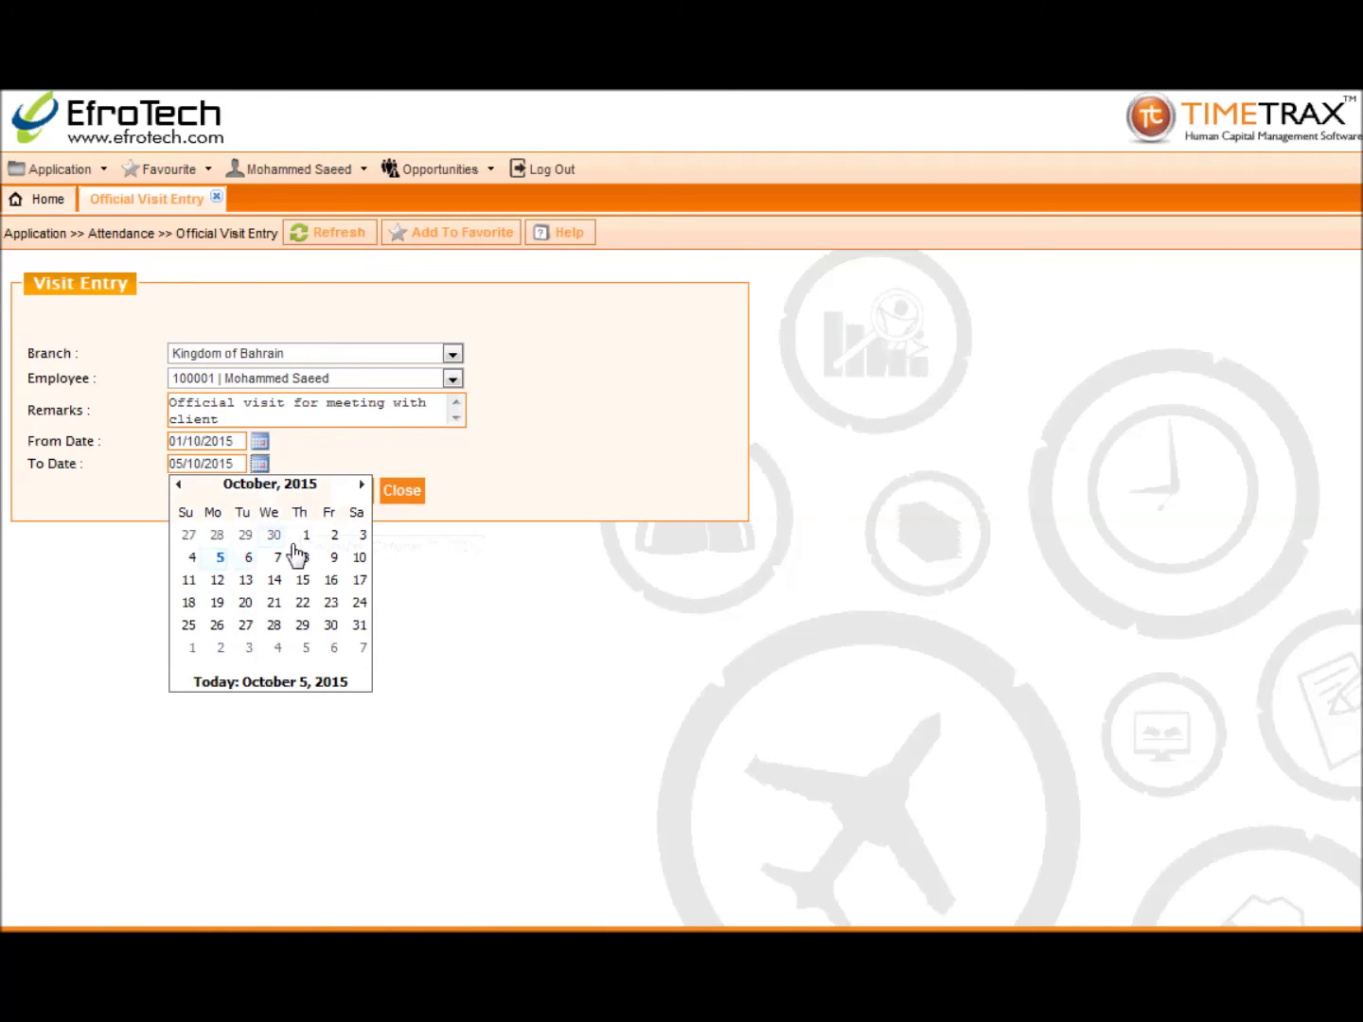
{"action": "left_click", "coordinate": [305, 538]}
{"action": "left_click", "coordinate": [345, 492]}
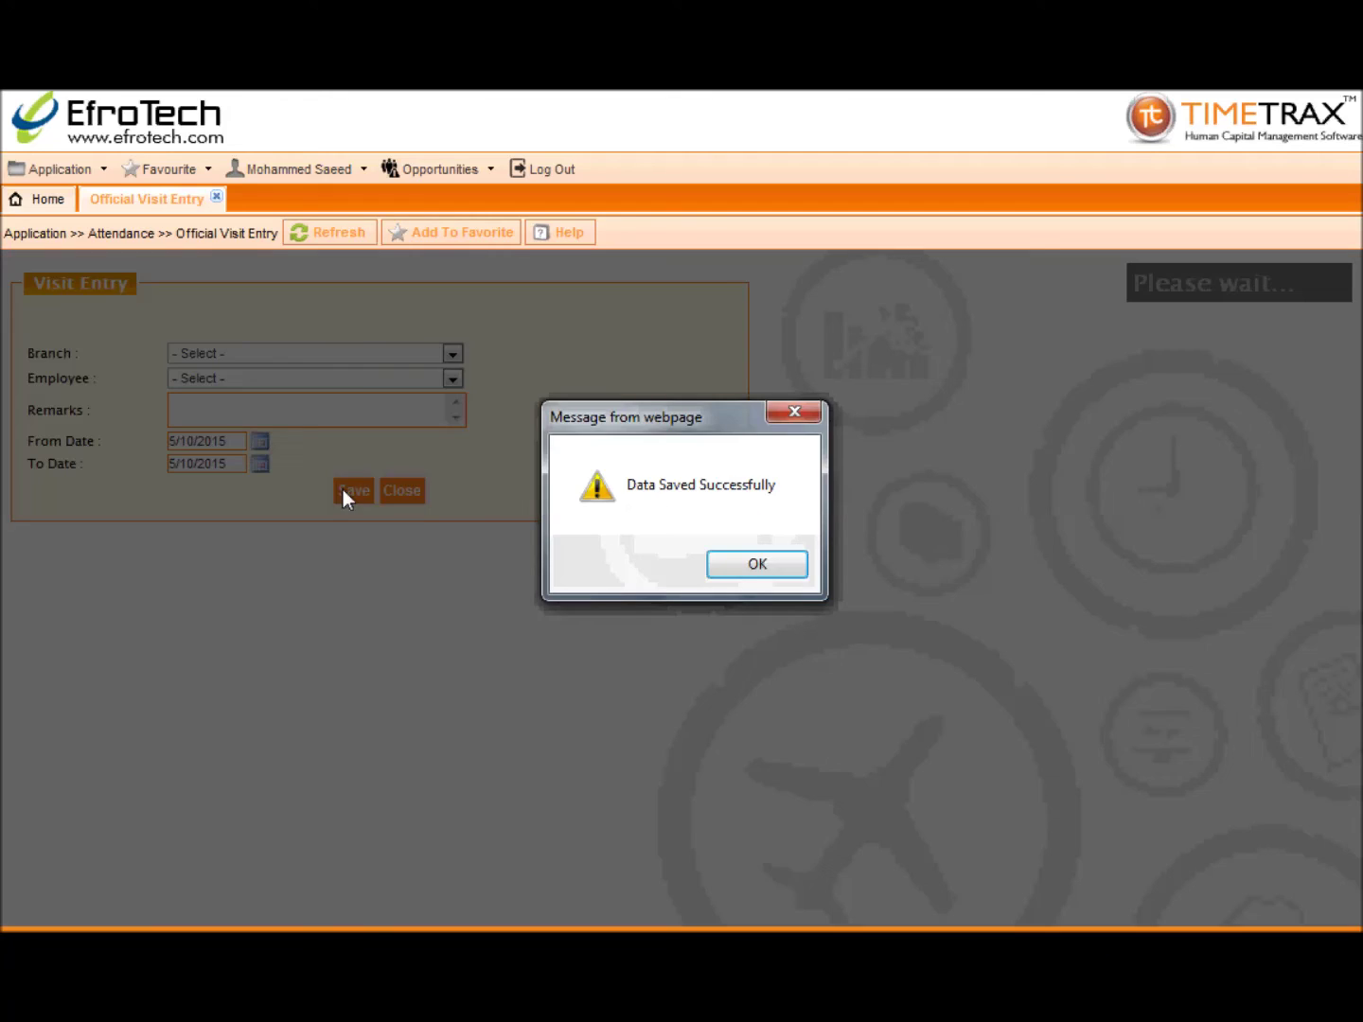
{"action": "left_click", "coordinate": [748, 565]}
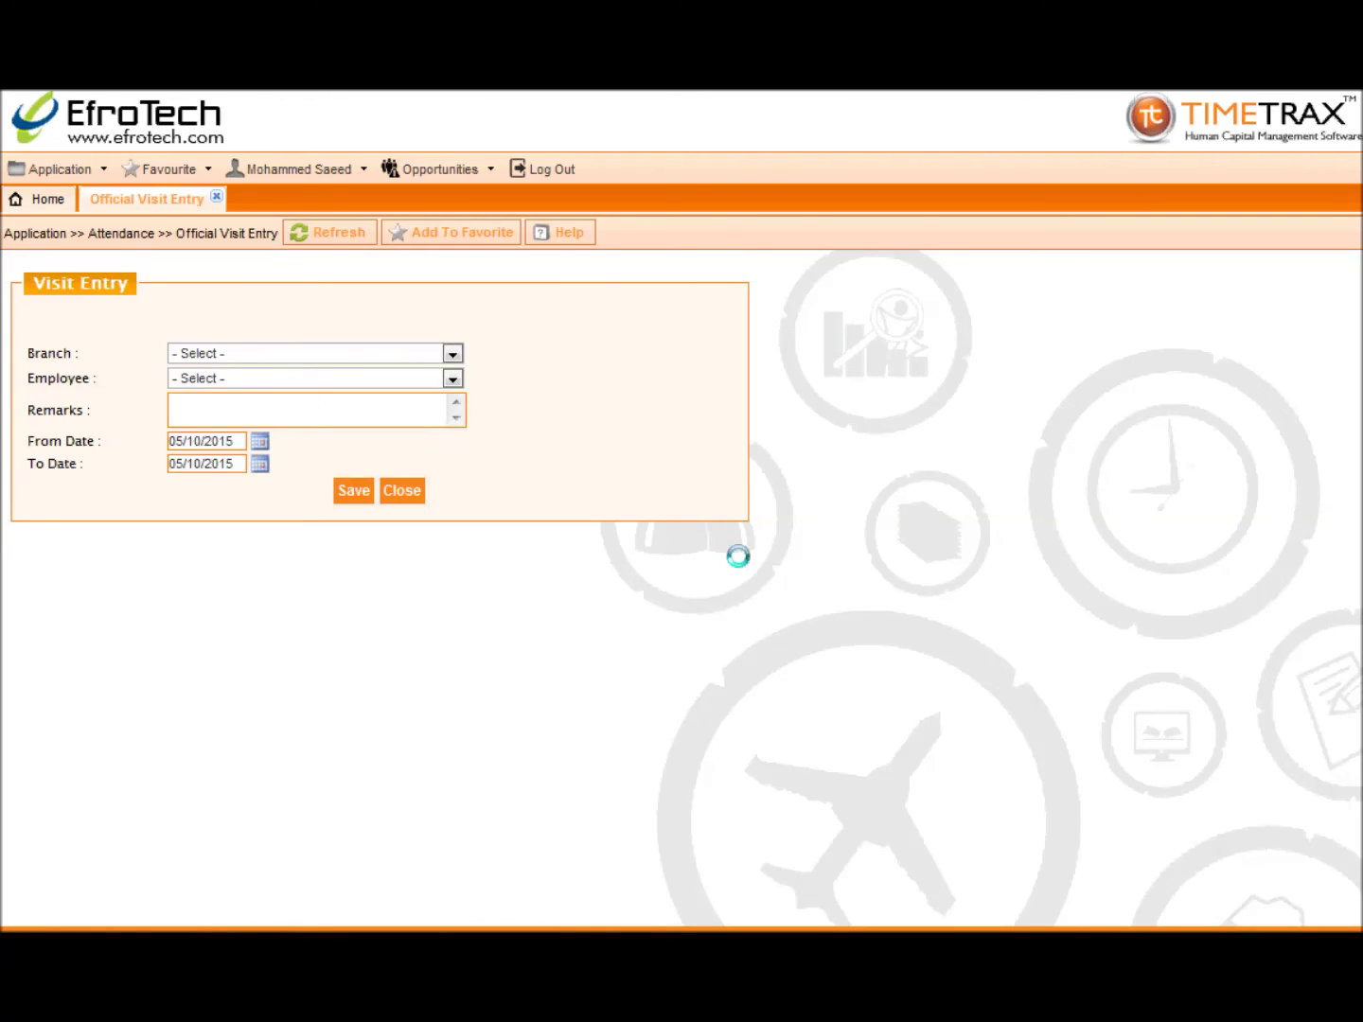
{"action": "left_click", "coordinate": [216, 197]}
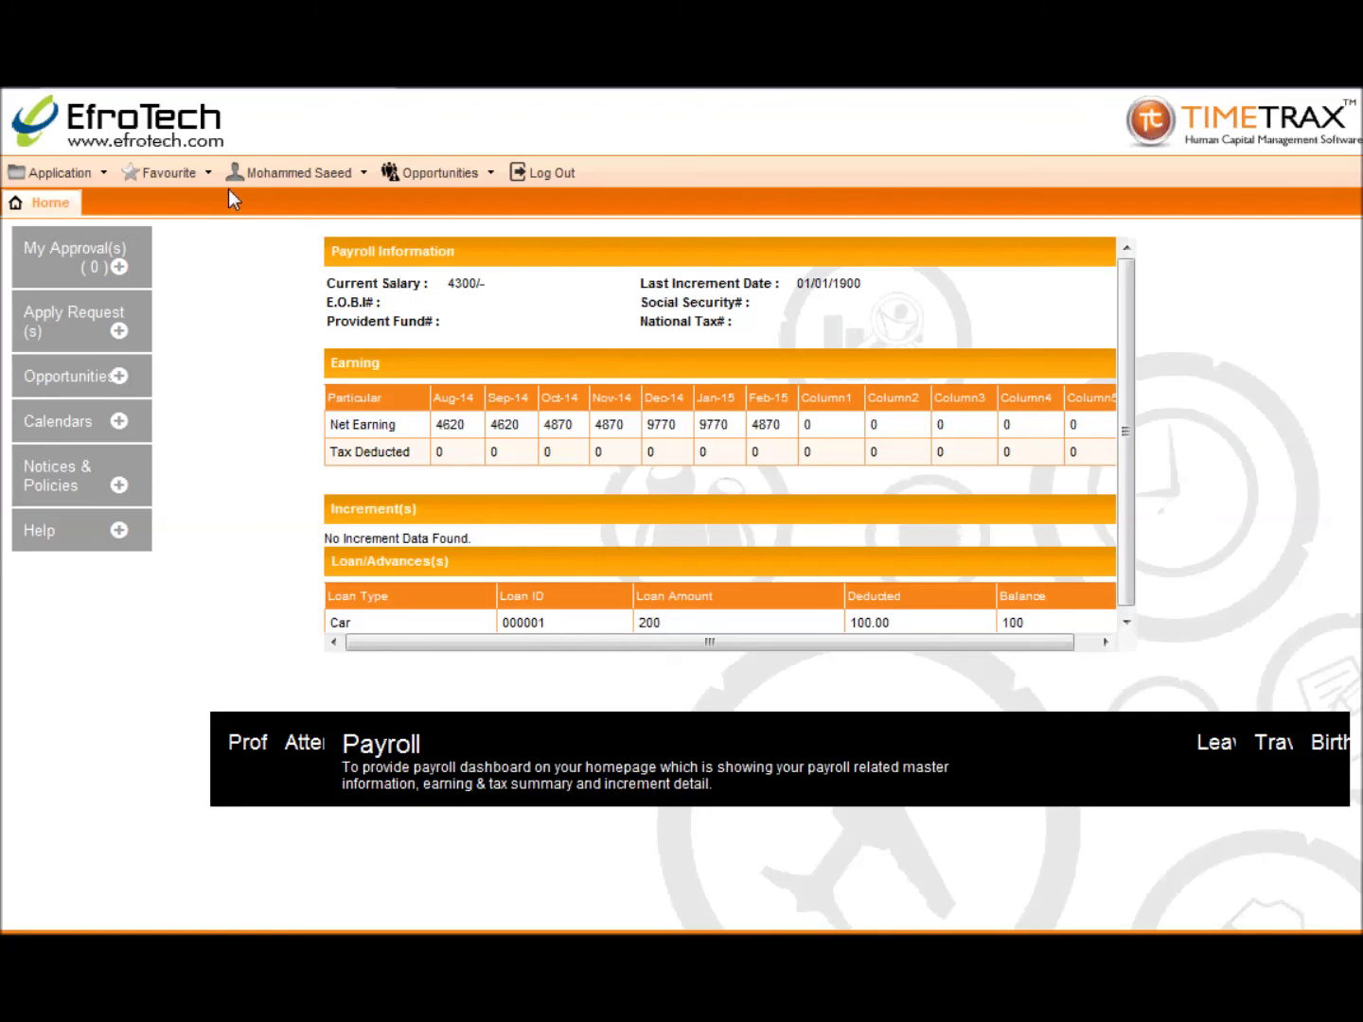
Step: Open Application > Attendance > Upload Attendance
{"action": "left_click", "coordinate": [59, 176]}
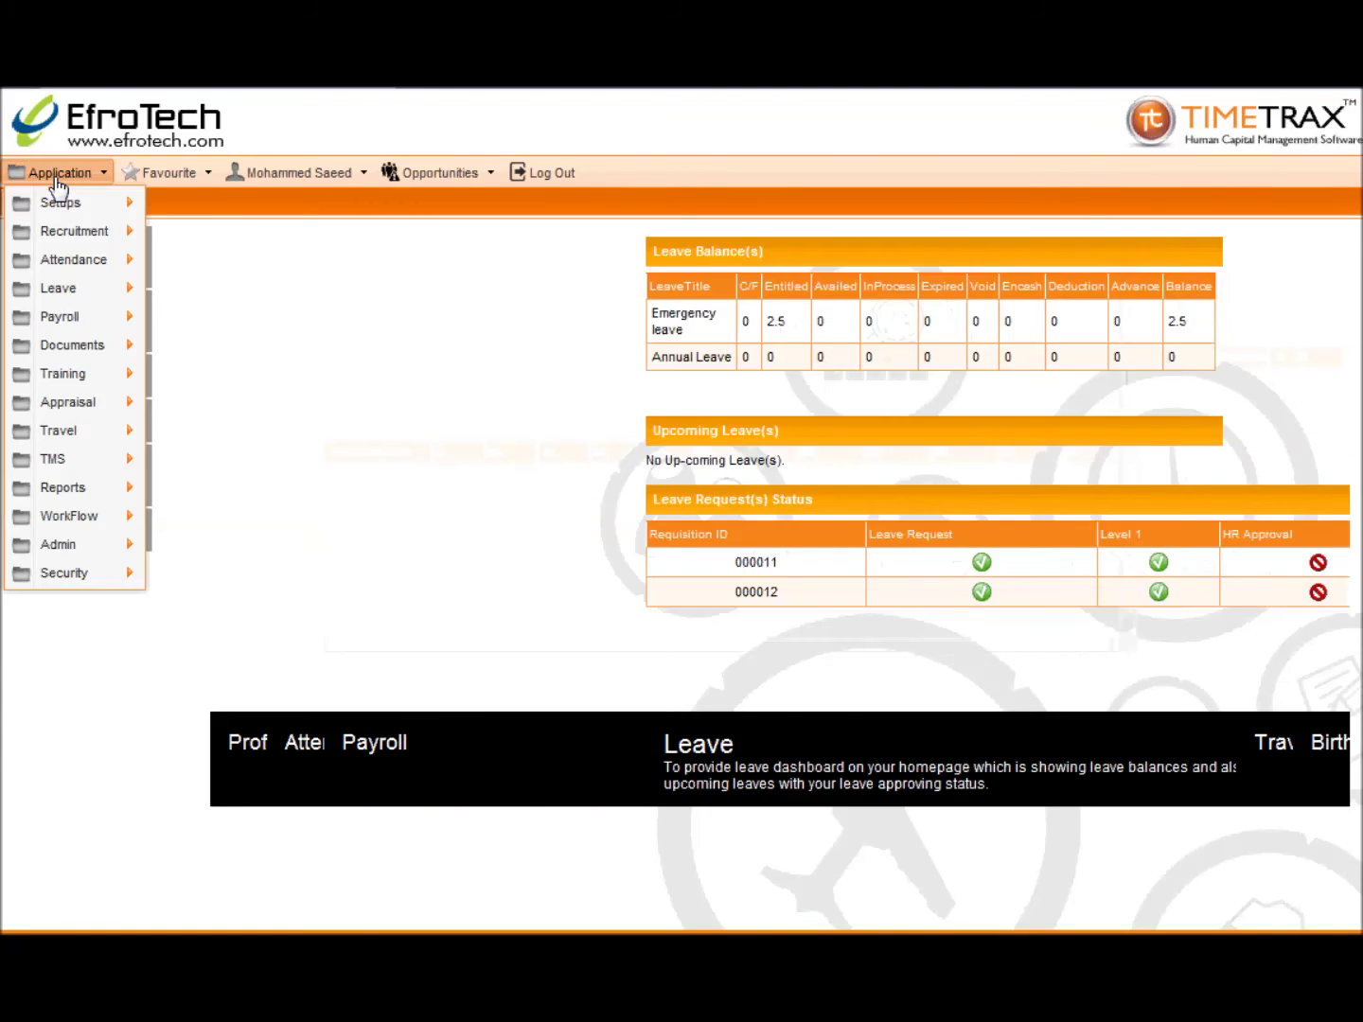
{"action": "mouse_move", "coordinate": [74, 266]}
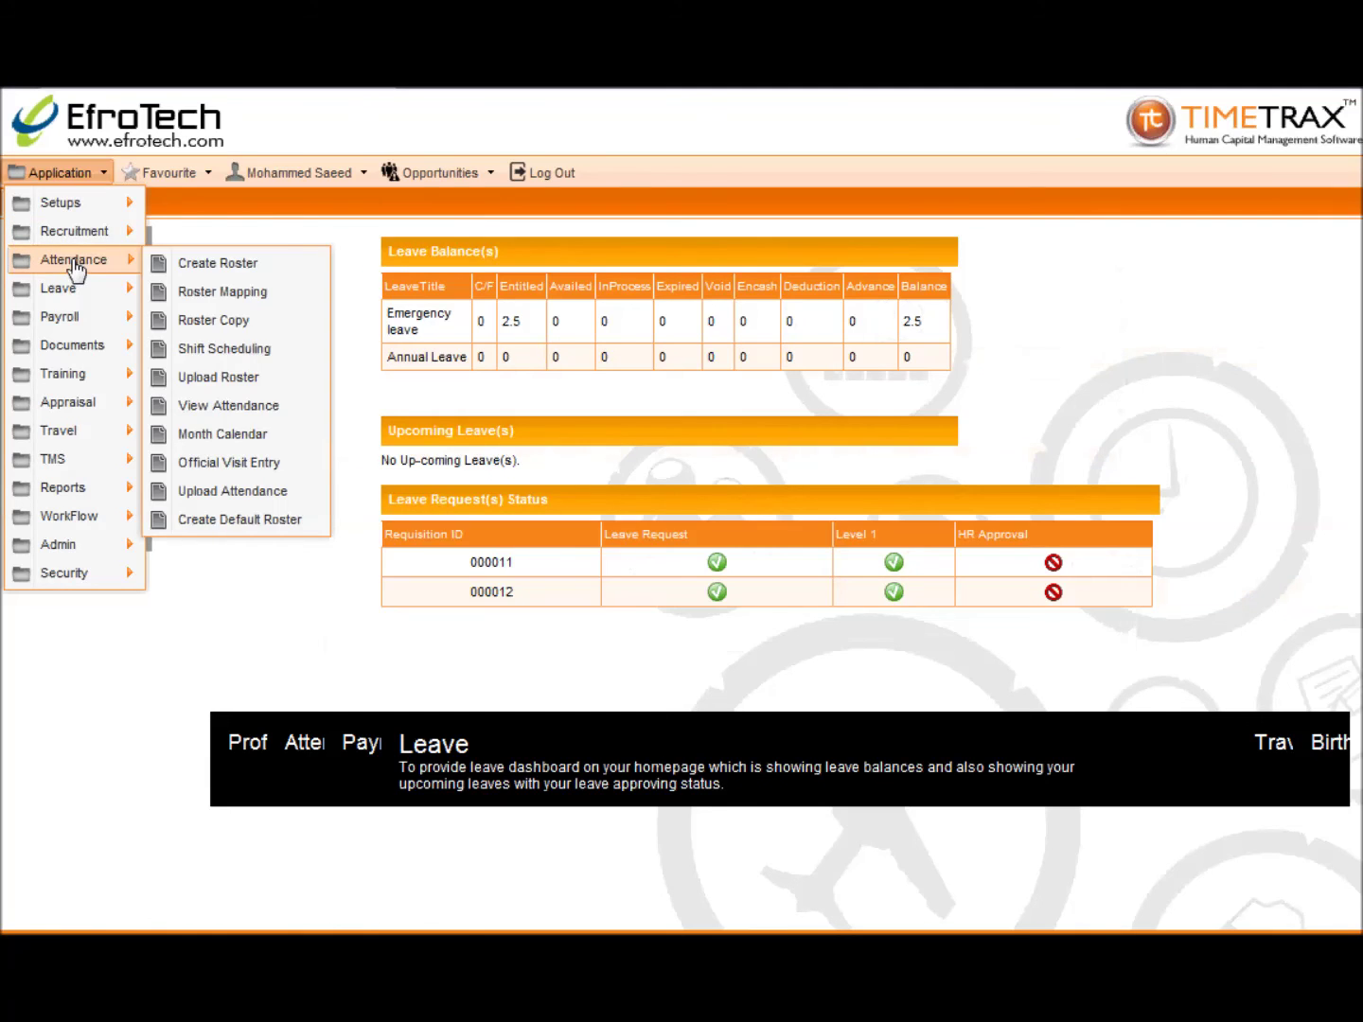
{"action": "left_click", "coordinate": [205, 493]}
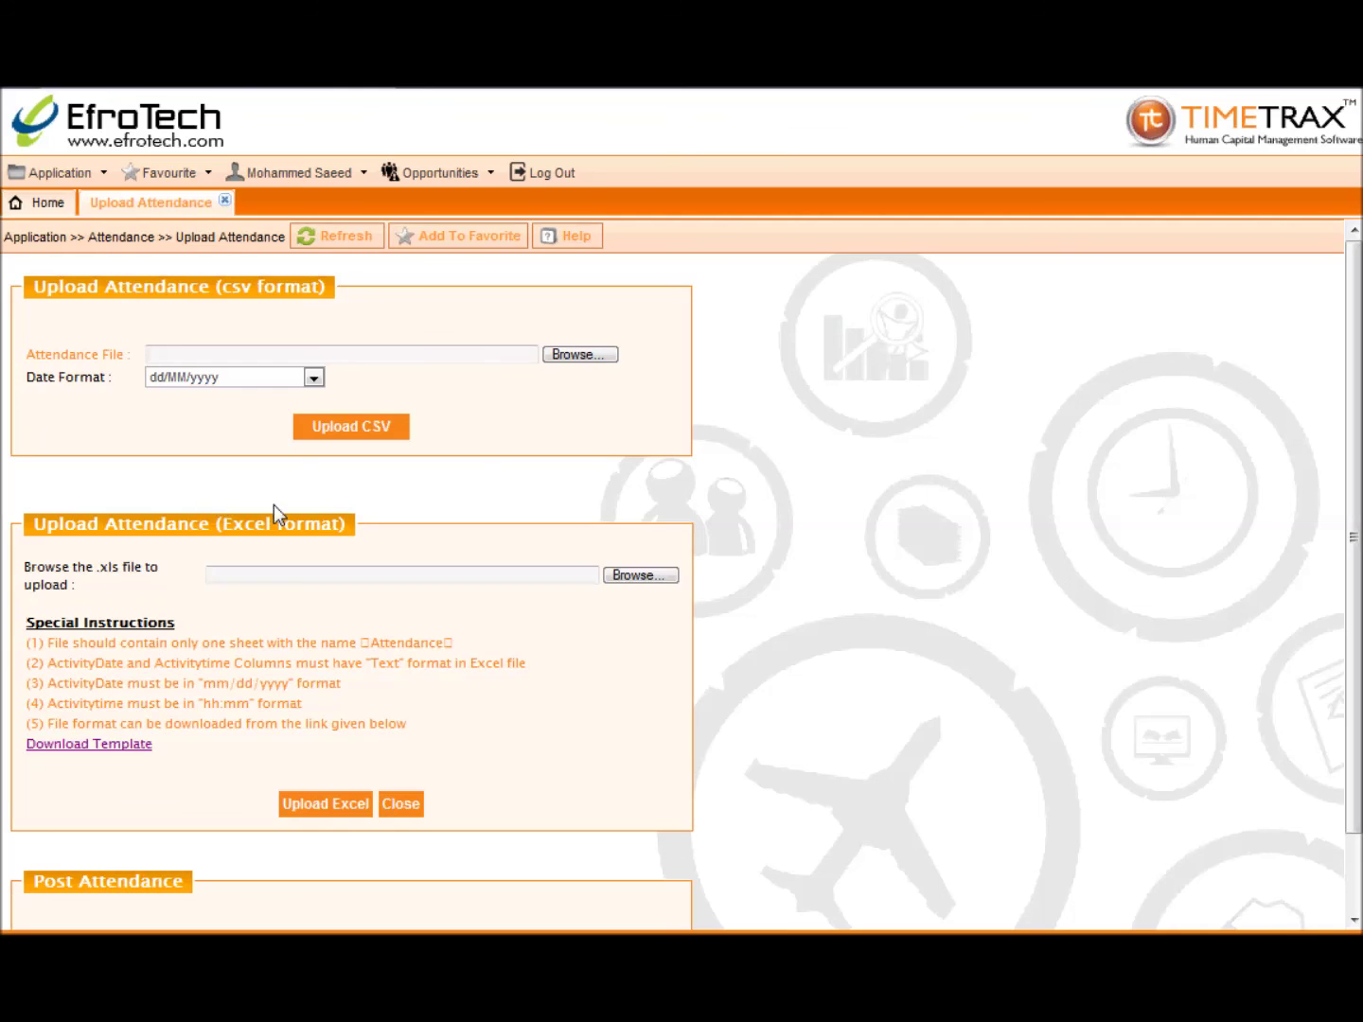
Step: Preview the attendance file in Notepad, then select it for upload
{"action": "left_click", "coordinate": [564, 362]}
{"action": "right_click", "coordinate": [357, 318]}
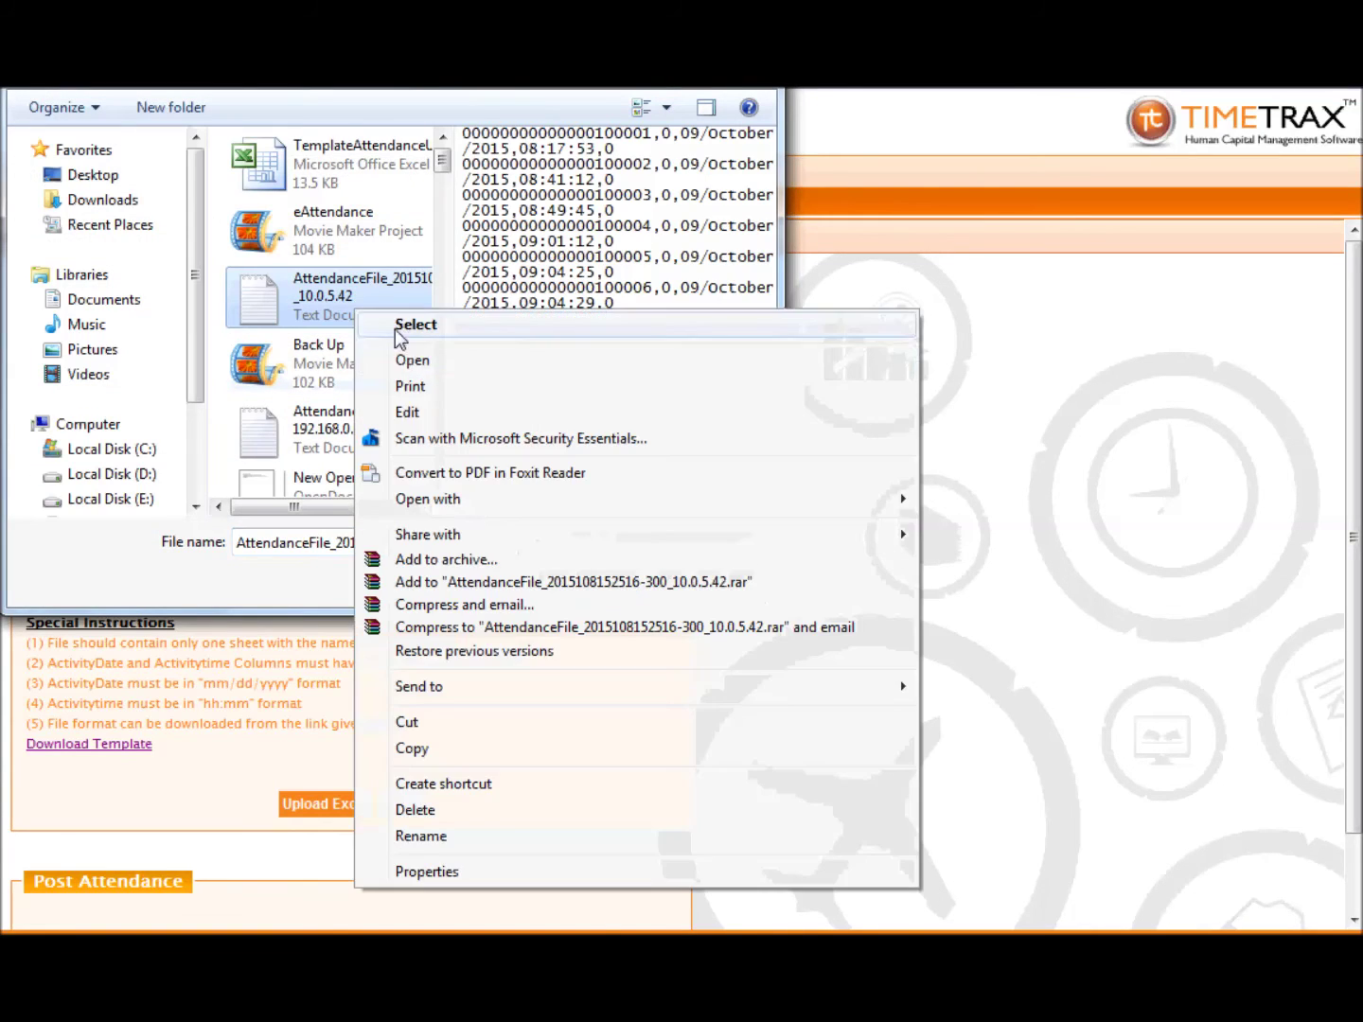
{"action": "left_click", "coordinate": [398, 361]}
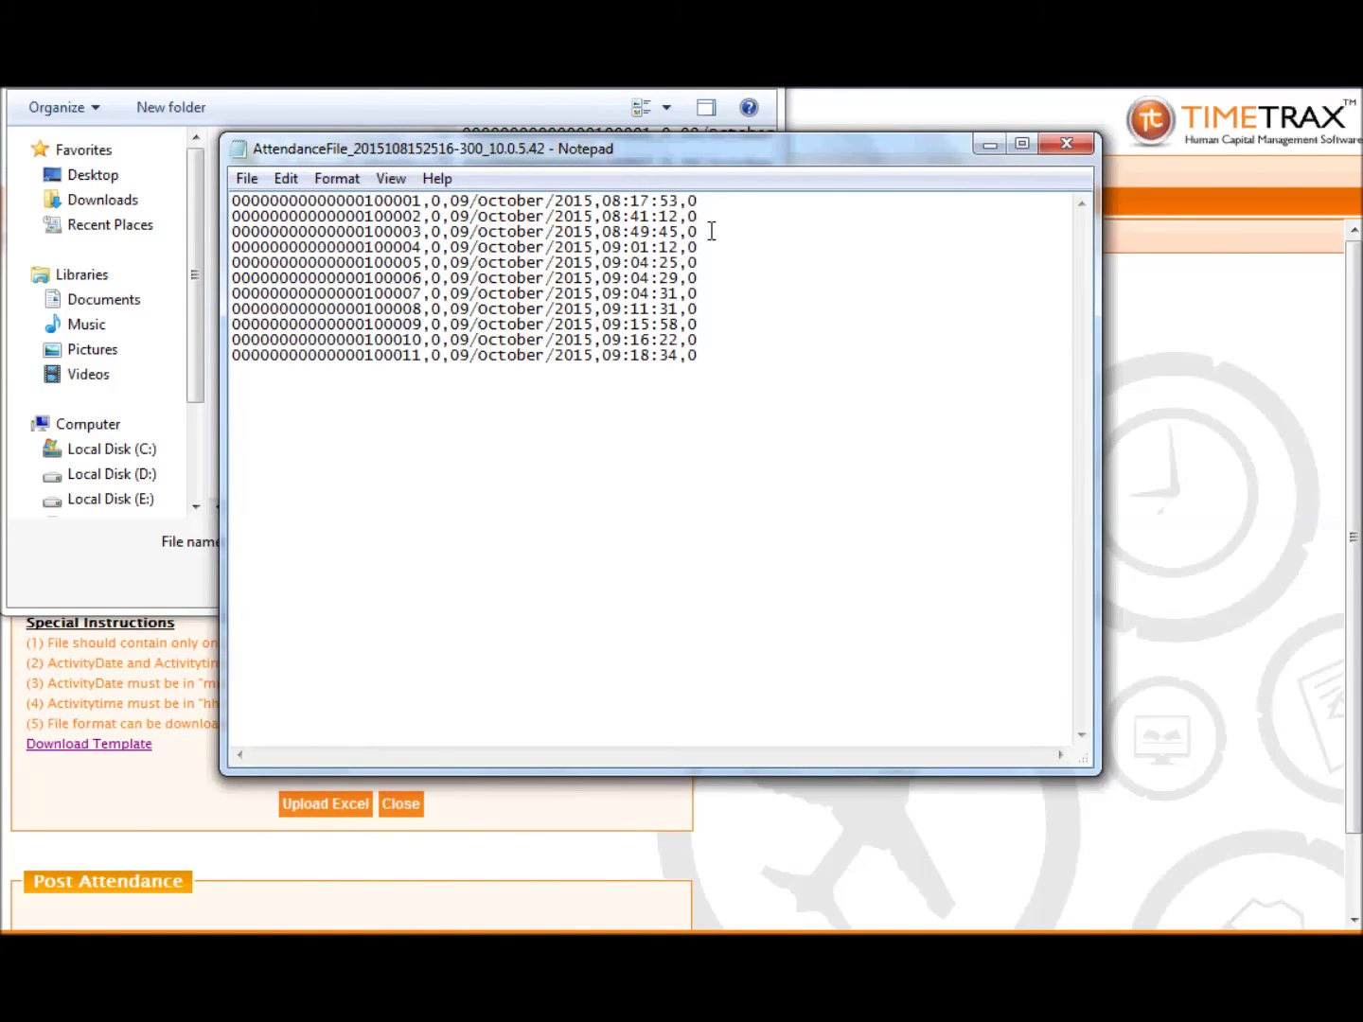
{"action": "left_click", "coordinate": [1063, 147]}
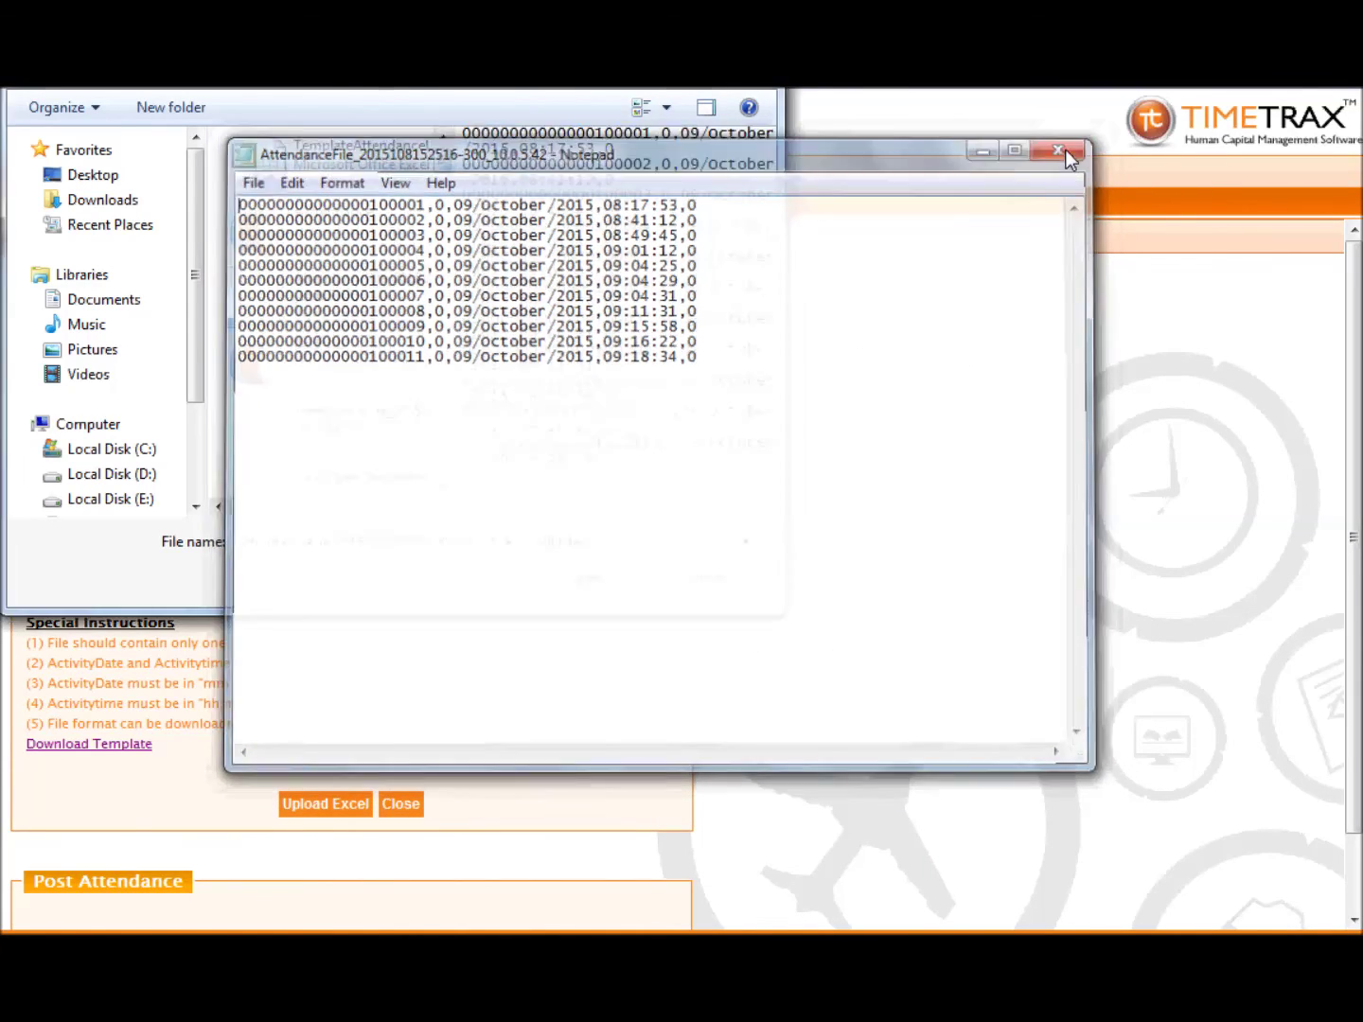
{"action": "double_click", "coordinate": [272, 304]}
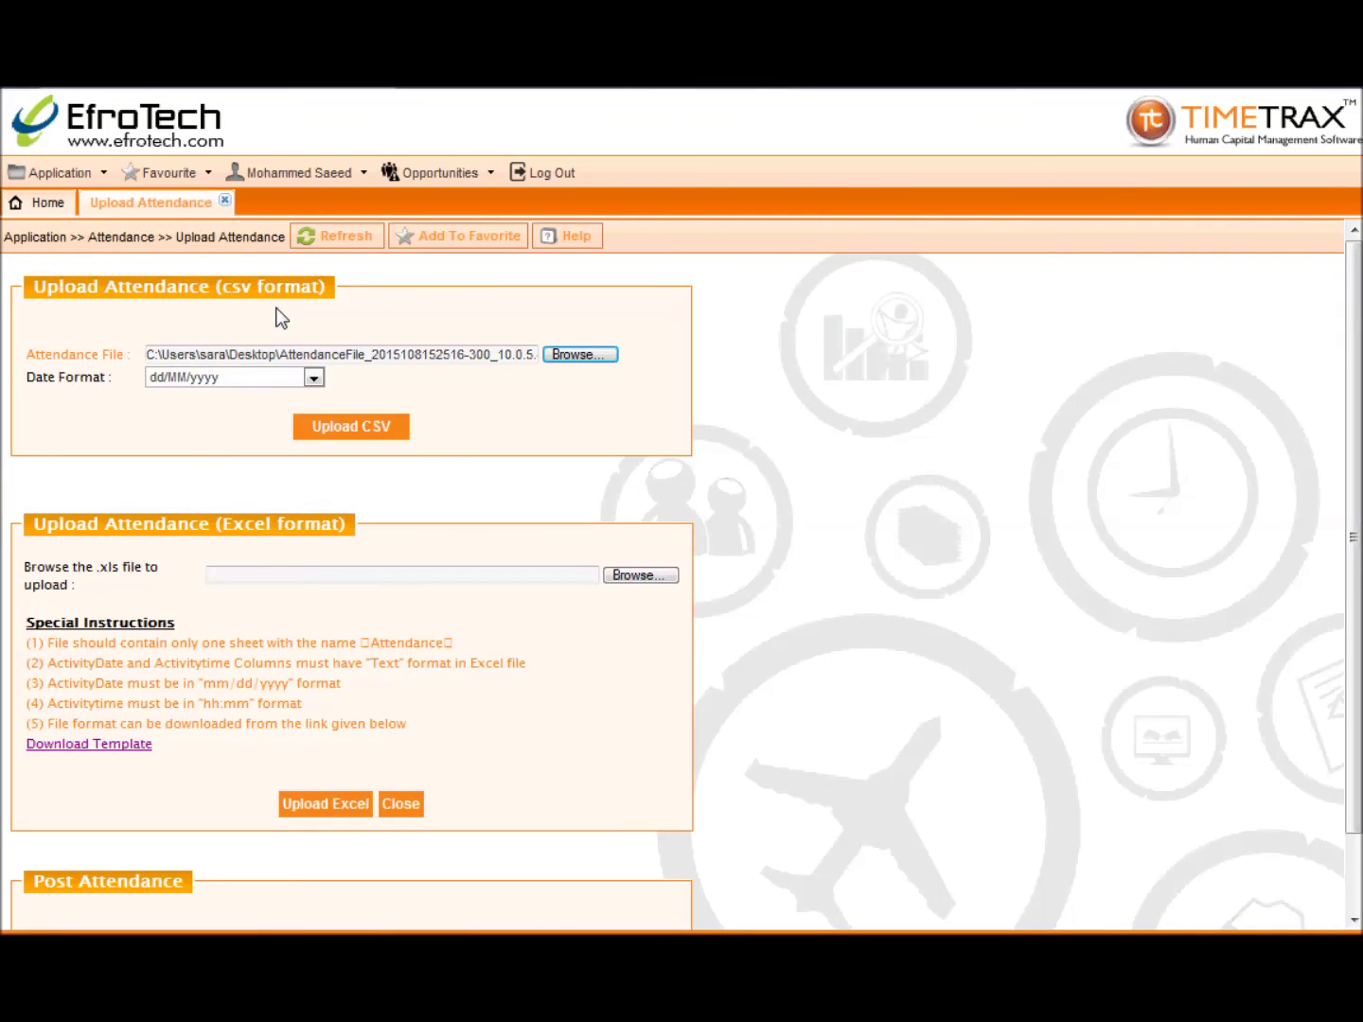
Step: Upload the file as CSV with dd/MM/yyyy date format and confirm completion
{"action": "left_click", "coordinate": [313, 378]}
{"action": "left_click", "coordinate": [316, 395]}
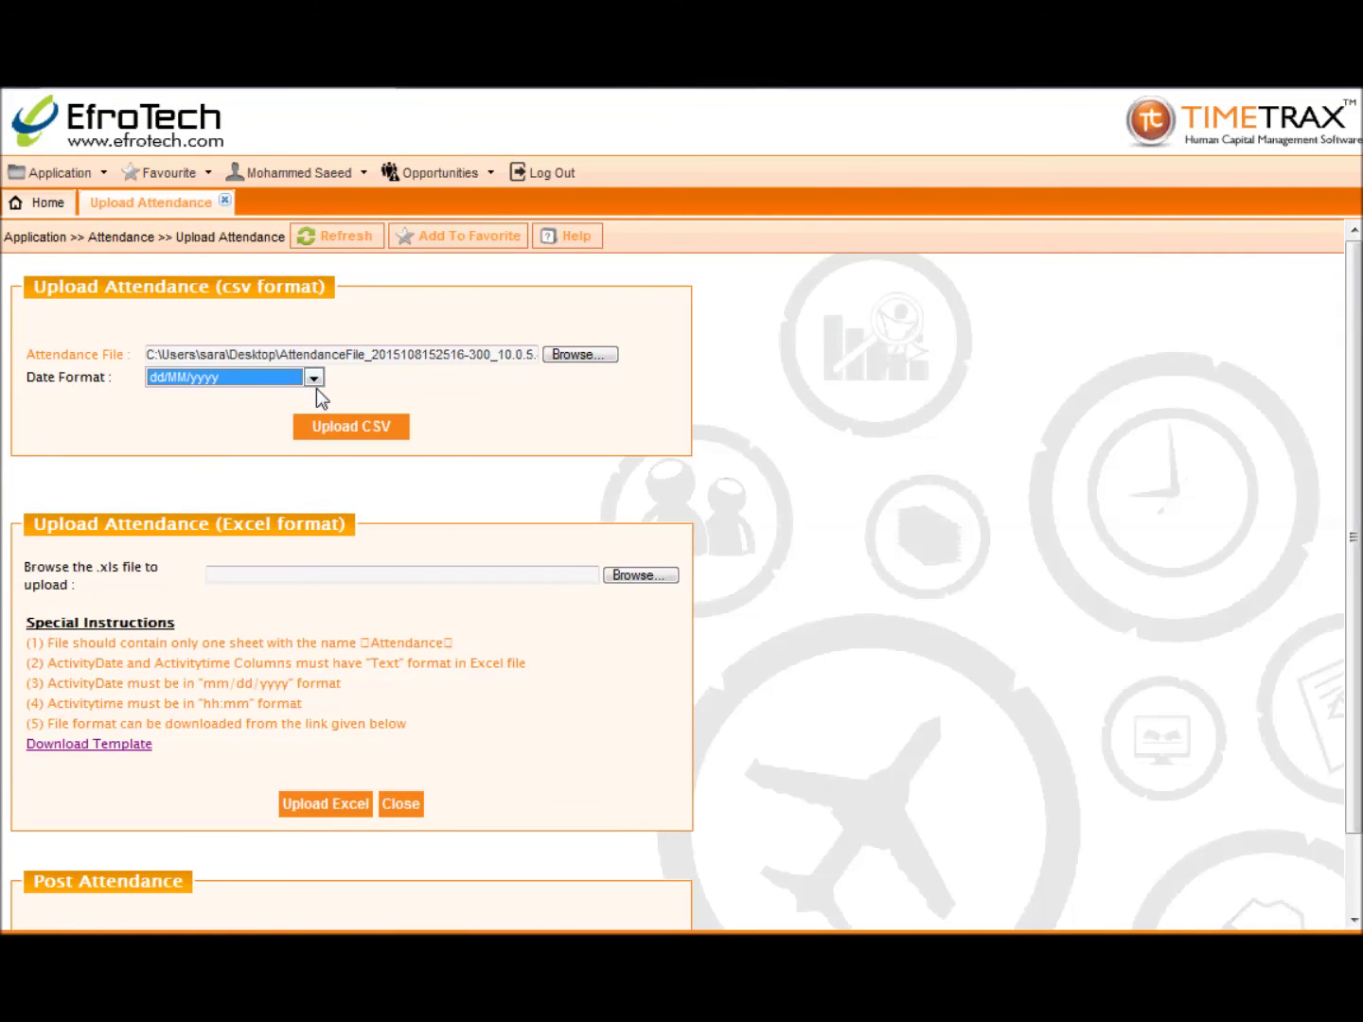
{"action": "left_click", "coordinate": [327, 439]}
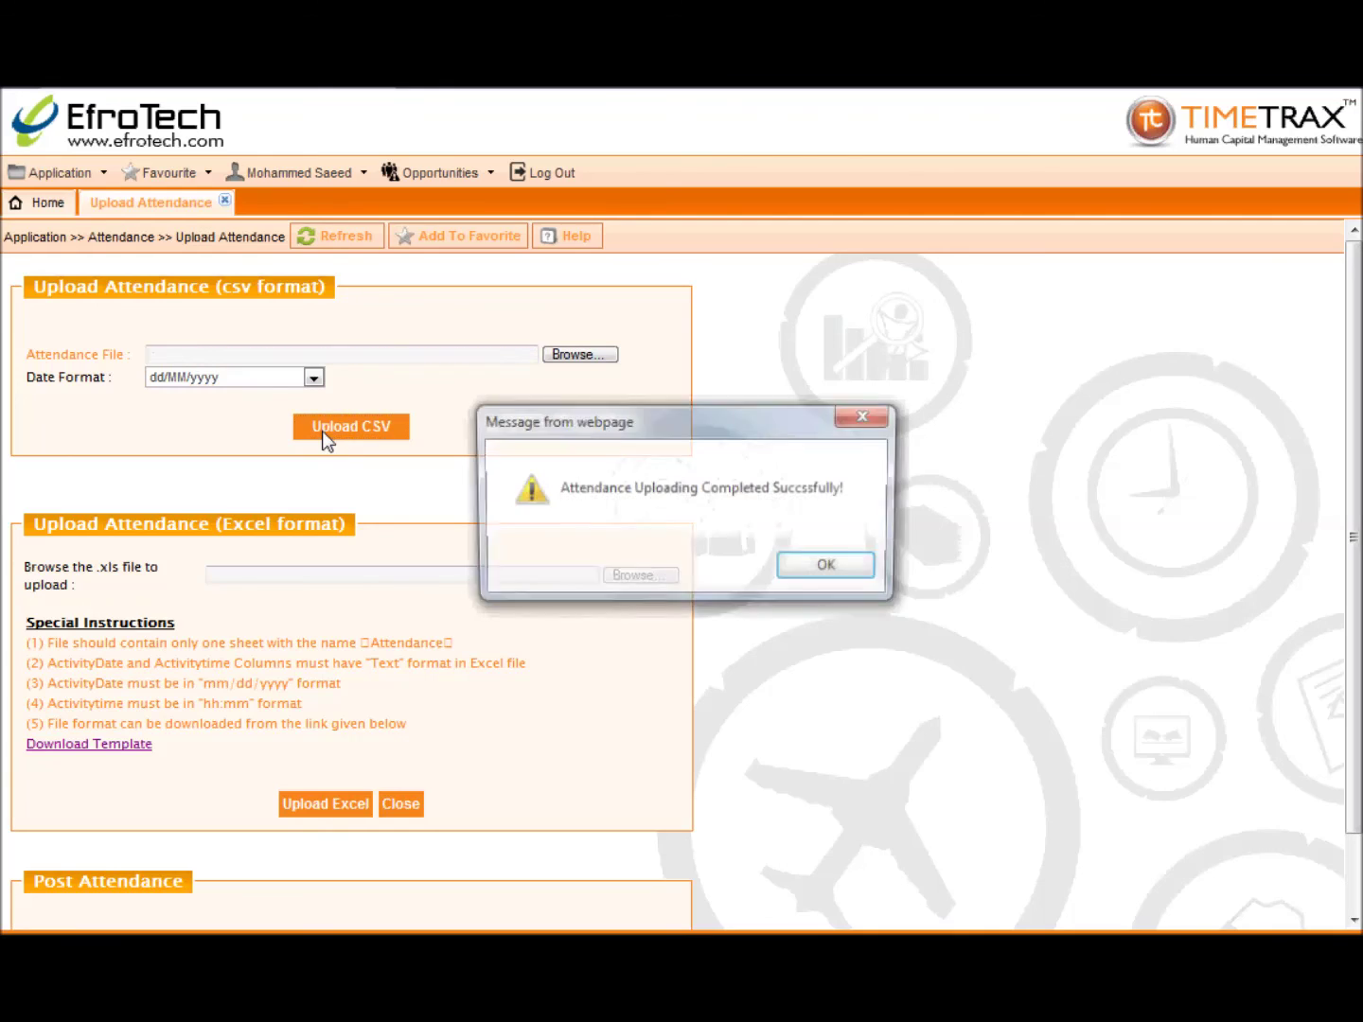
{"action": "left_click", "coordinate": [820, 567]}
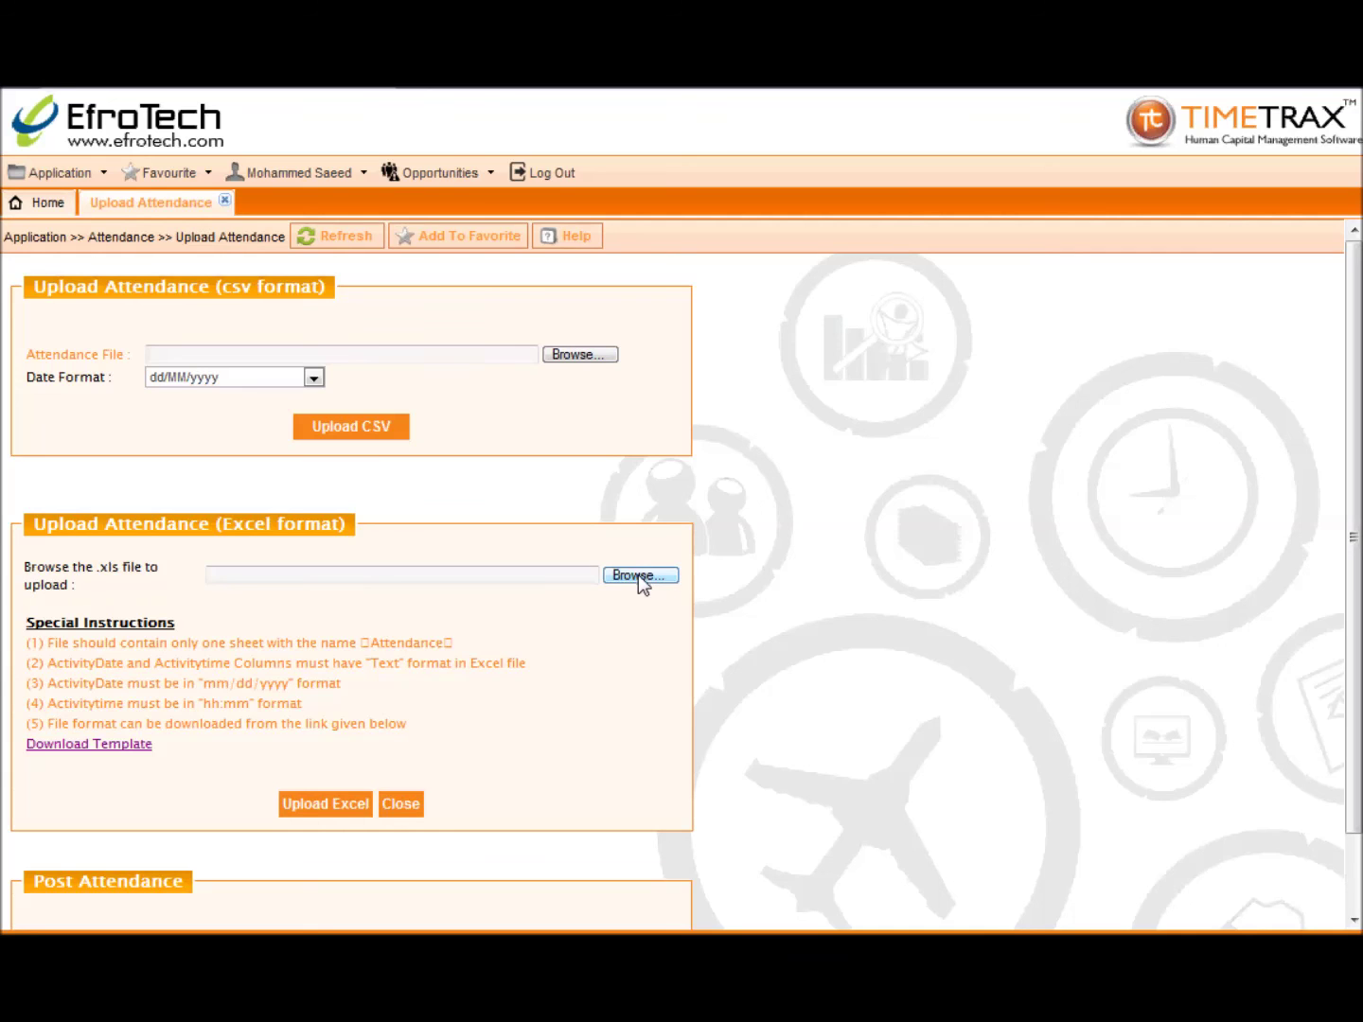
Step: Download and open the attendance template in Excel, filling employee codes 100001–100004 in column A
{"action": "left_click", "coordinate": [133, 745]}
{"action": "left_click", "coordinate": [643, 492]}
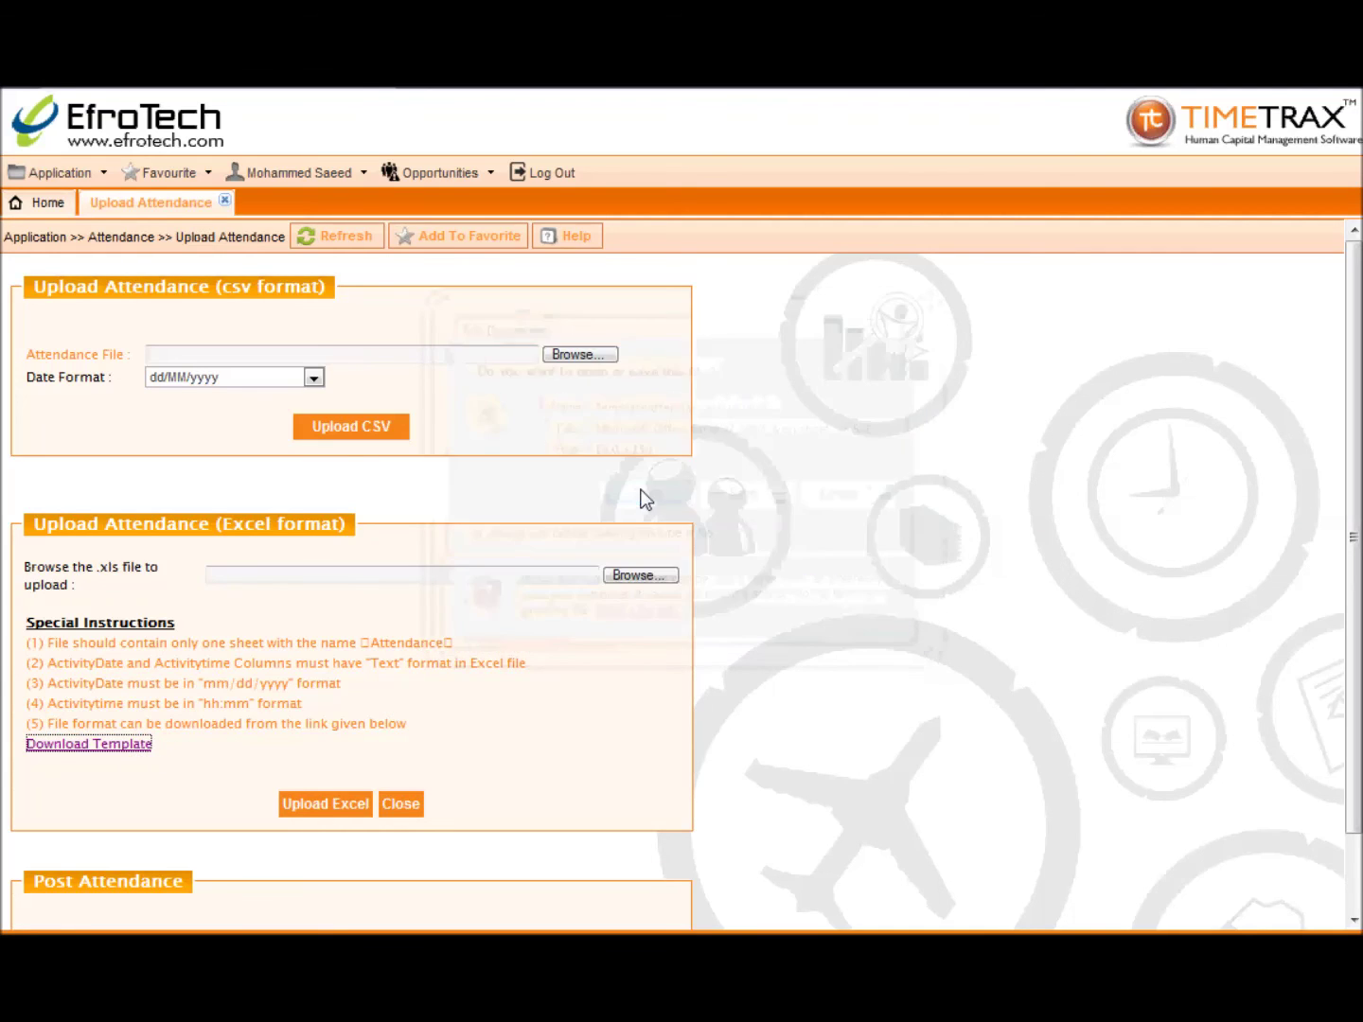
{"action": "type", "text": "10"}
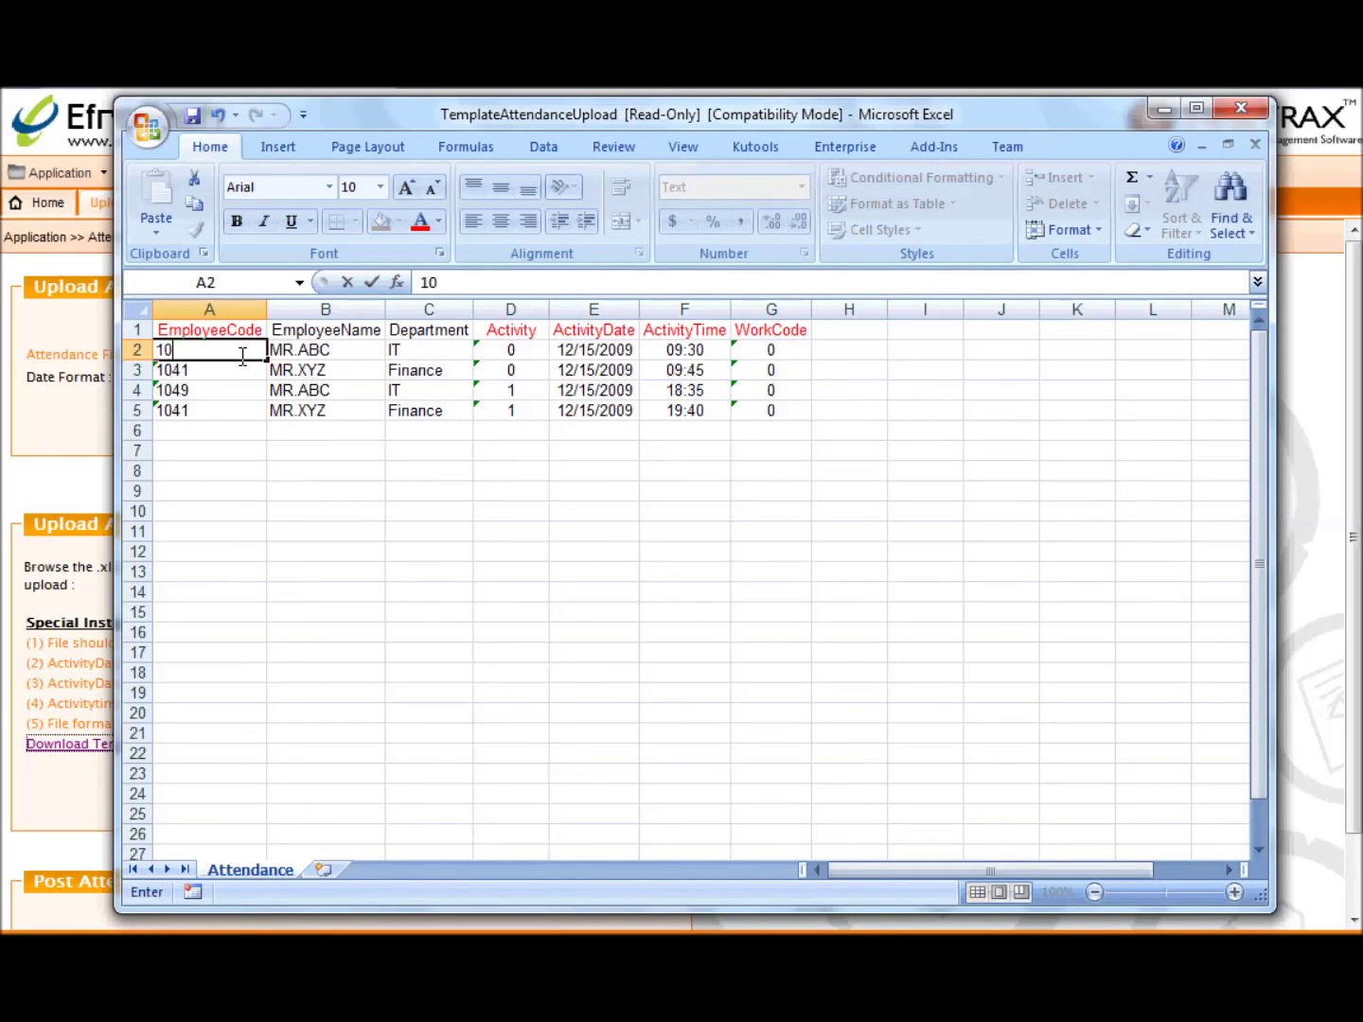
{"action": "type", "text": "0001"}
{"action": "left_click_drag", "start_coordinate": [267, 361], "coordinate": [257, 422]}
{"action": "left_click", "coordinate": [279, 350]}
Step: Enter the employee's name, department Management and date 08/10/2015 in row 2, then close without saving
{"action": "left_click", "coordinate": [337, 350]}
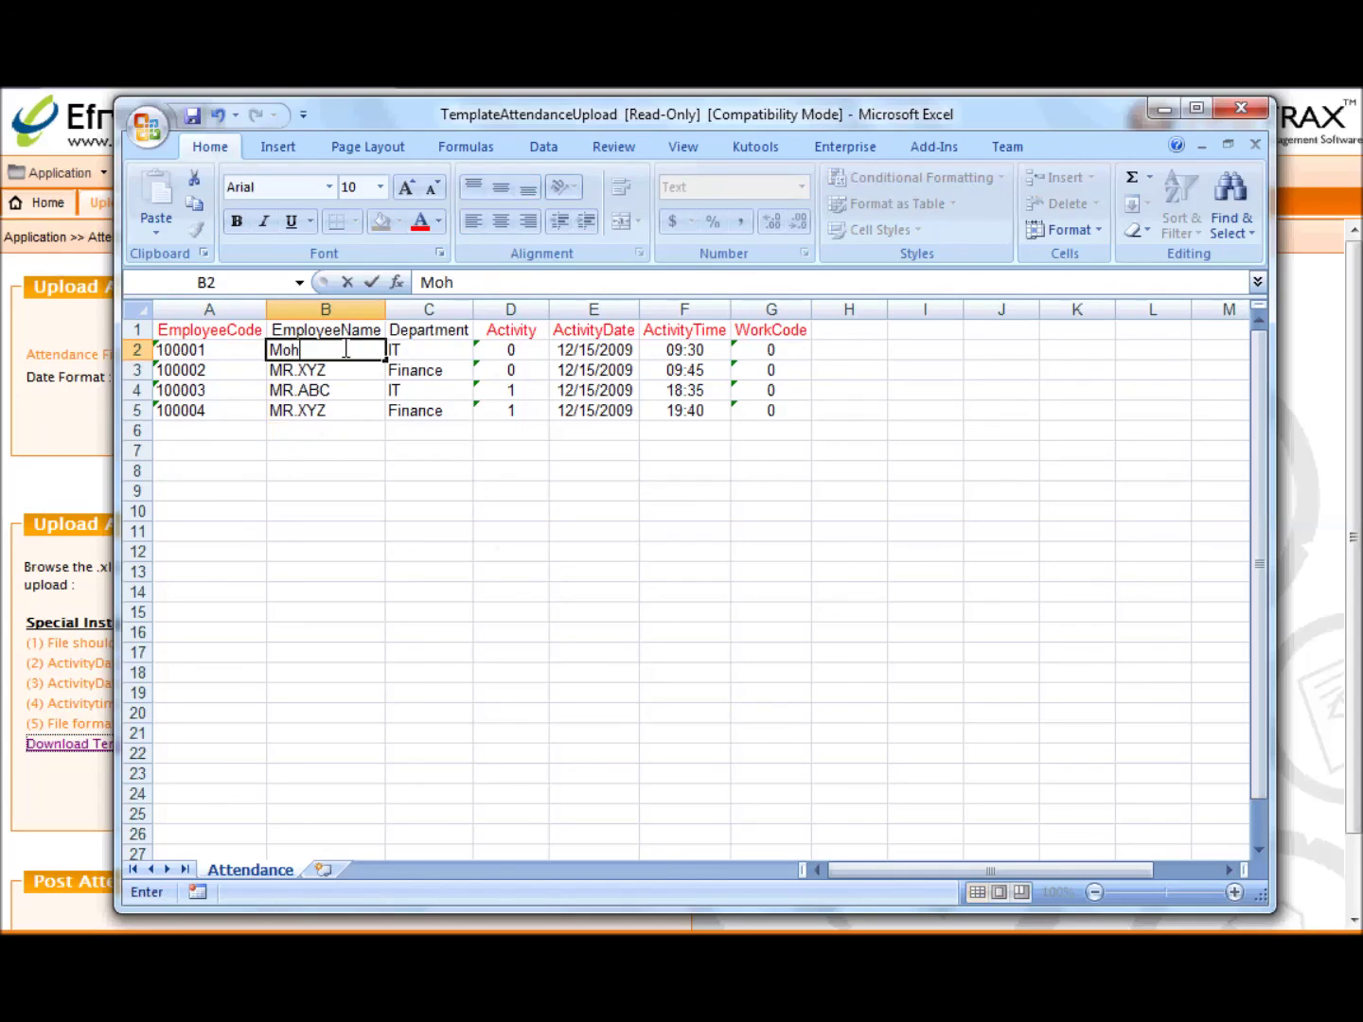
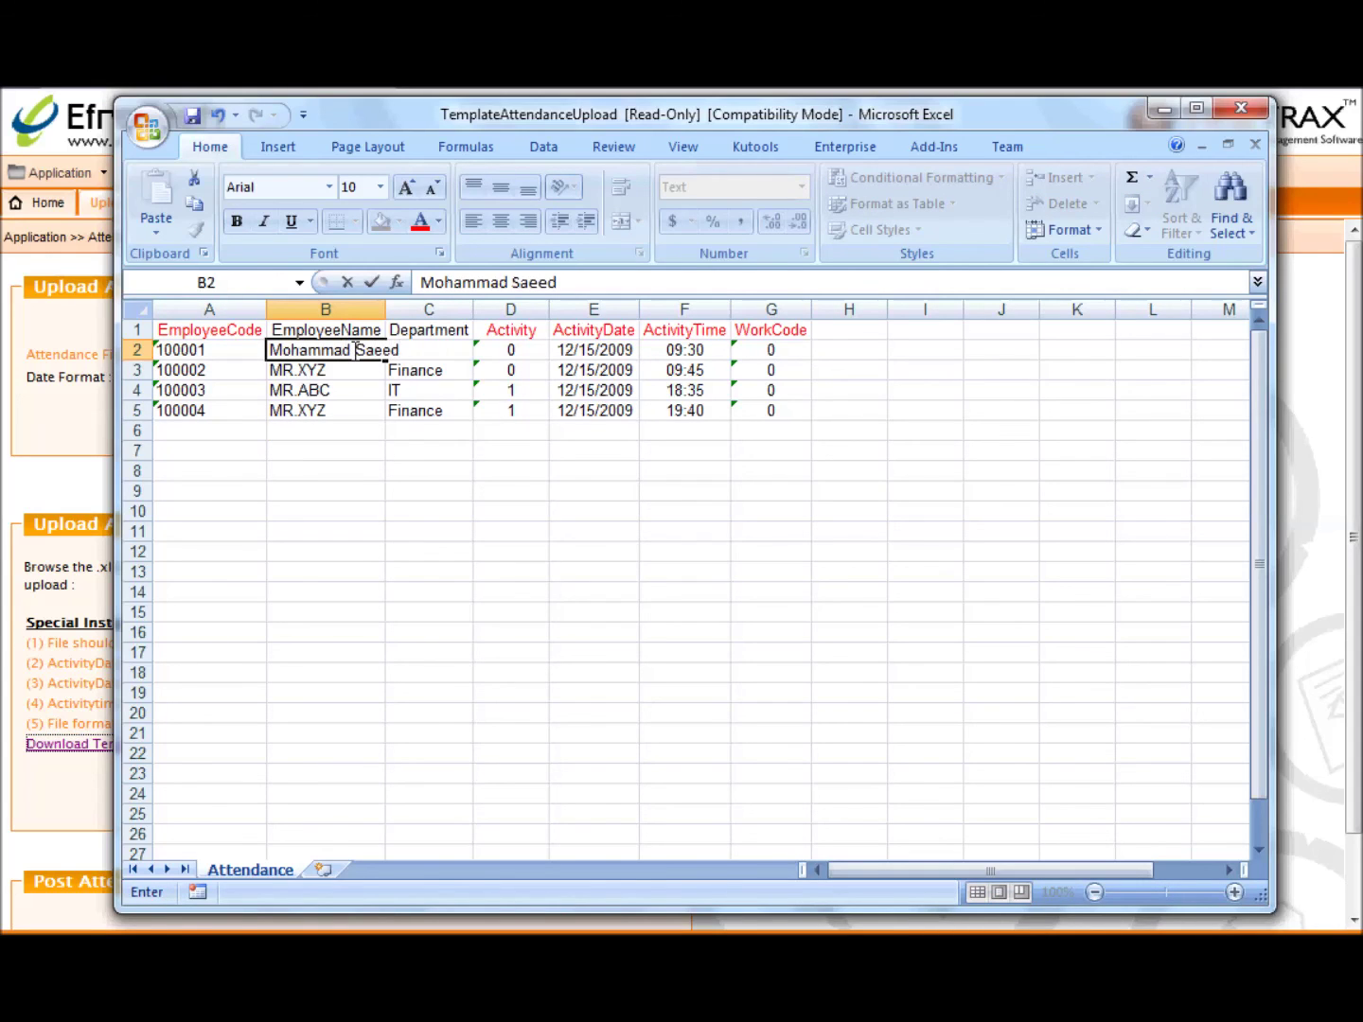
{"action": "key", "text": "Tab"}
{"action": "type", "text": "Management"}
{"action": "key", "text": "Tab"}
{"action": "key", "text": "Tab"}
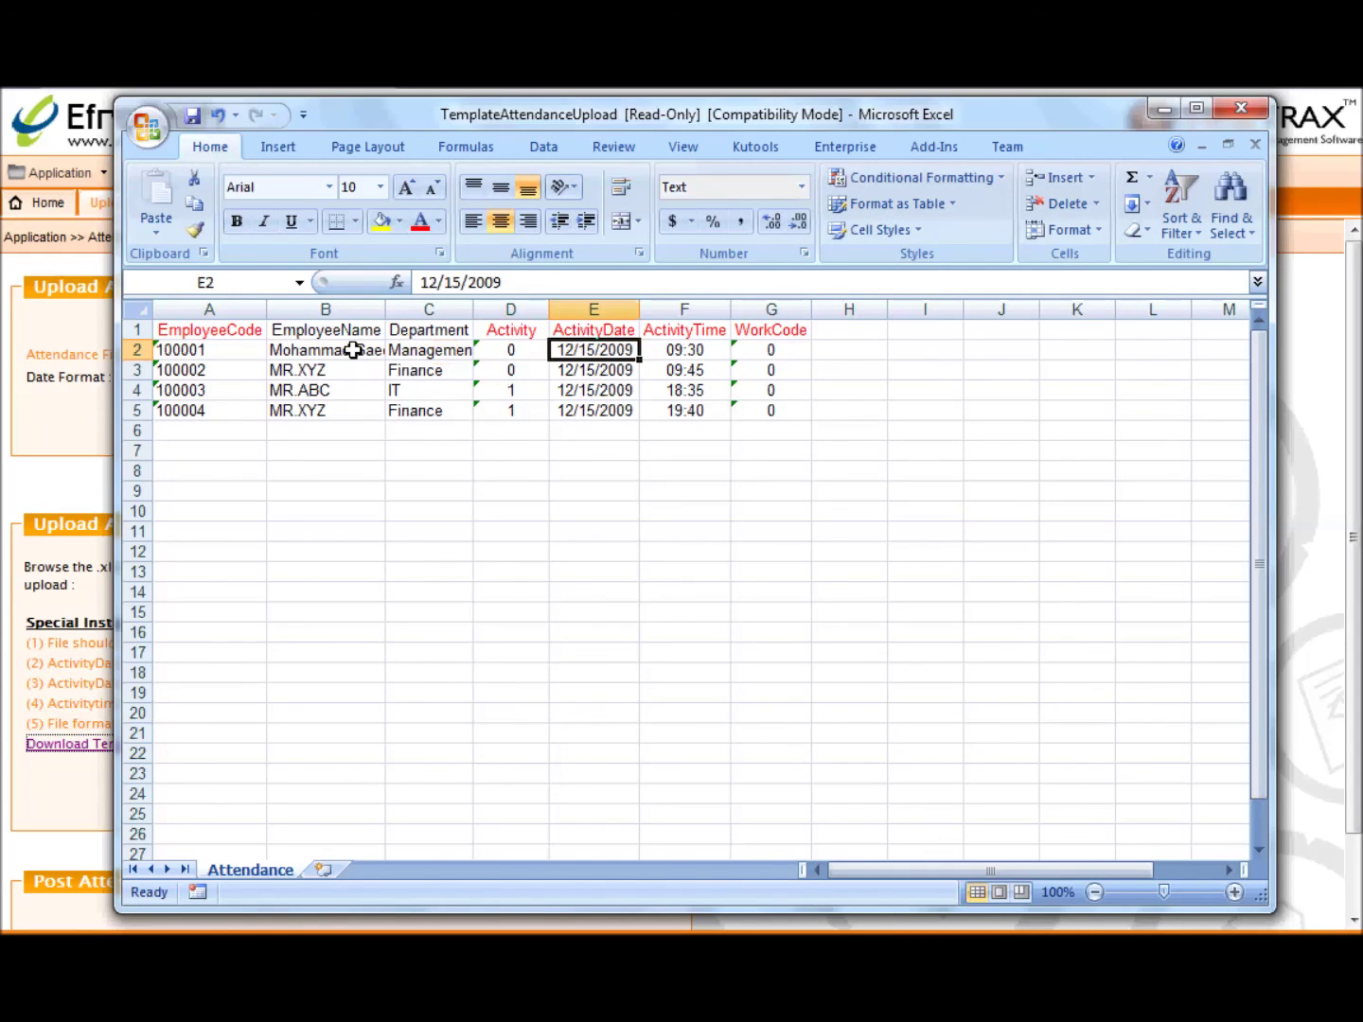
{"action": "type", "text": "08/"}
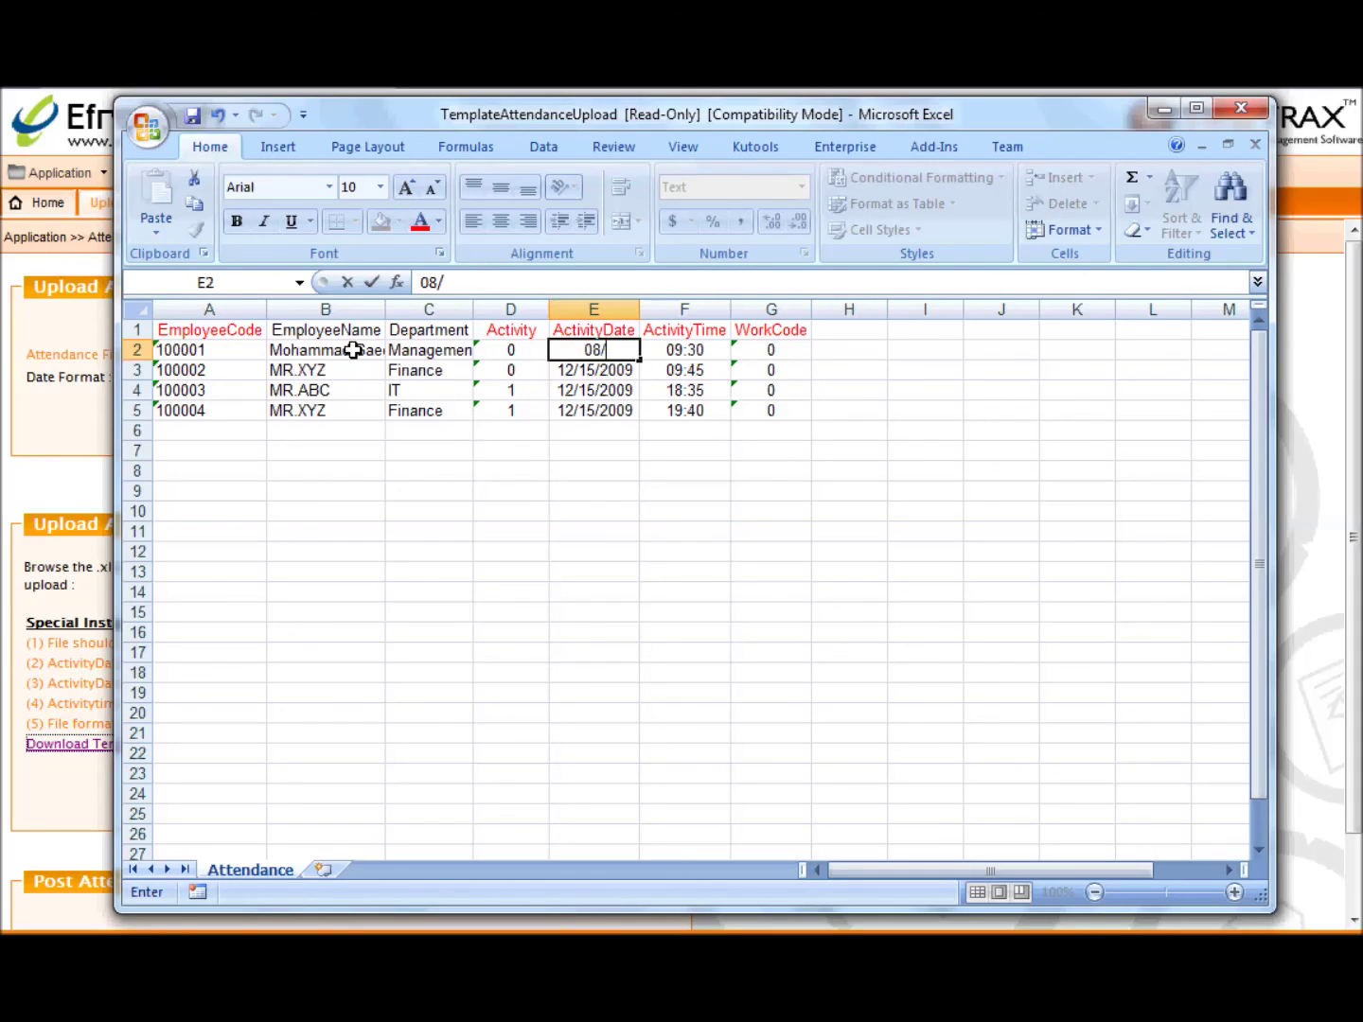
{"action": "type", "text": "10/2015"}
{"action": "left_click", "coordinate": [574, 489]}
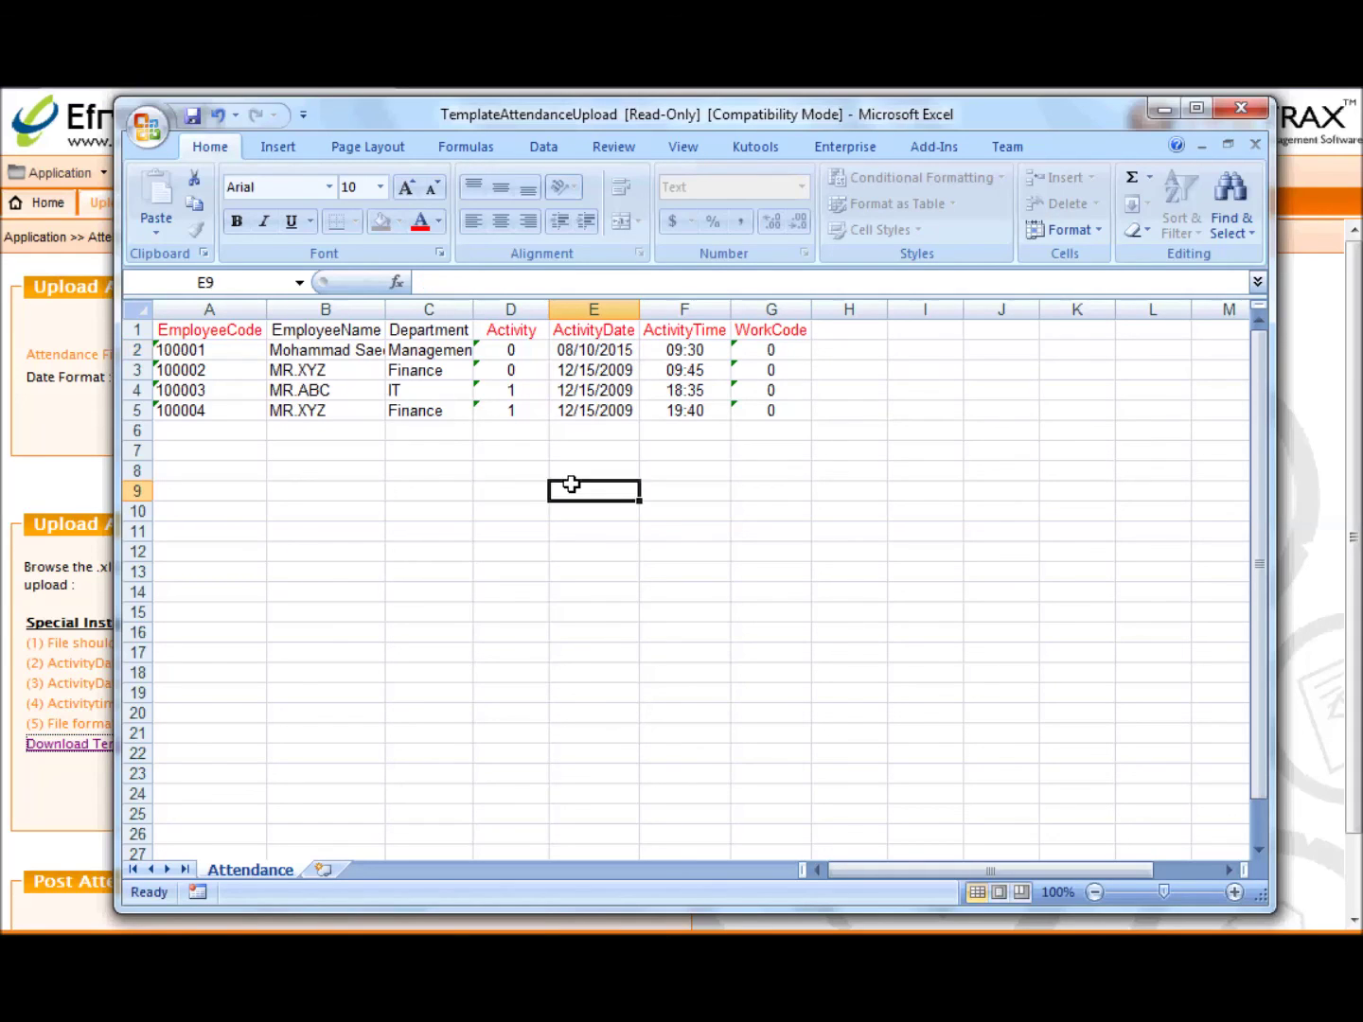
{"action": "left_click", "coordinate": [1238, 108]}
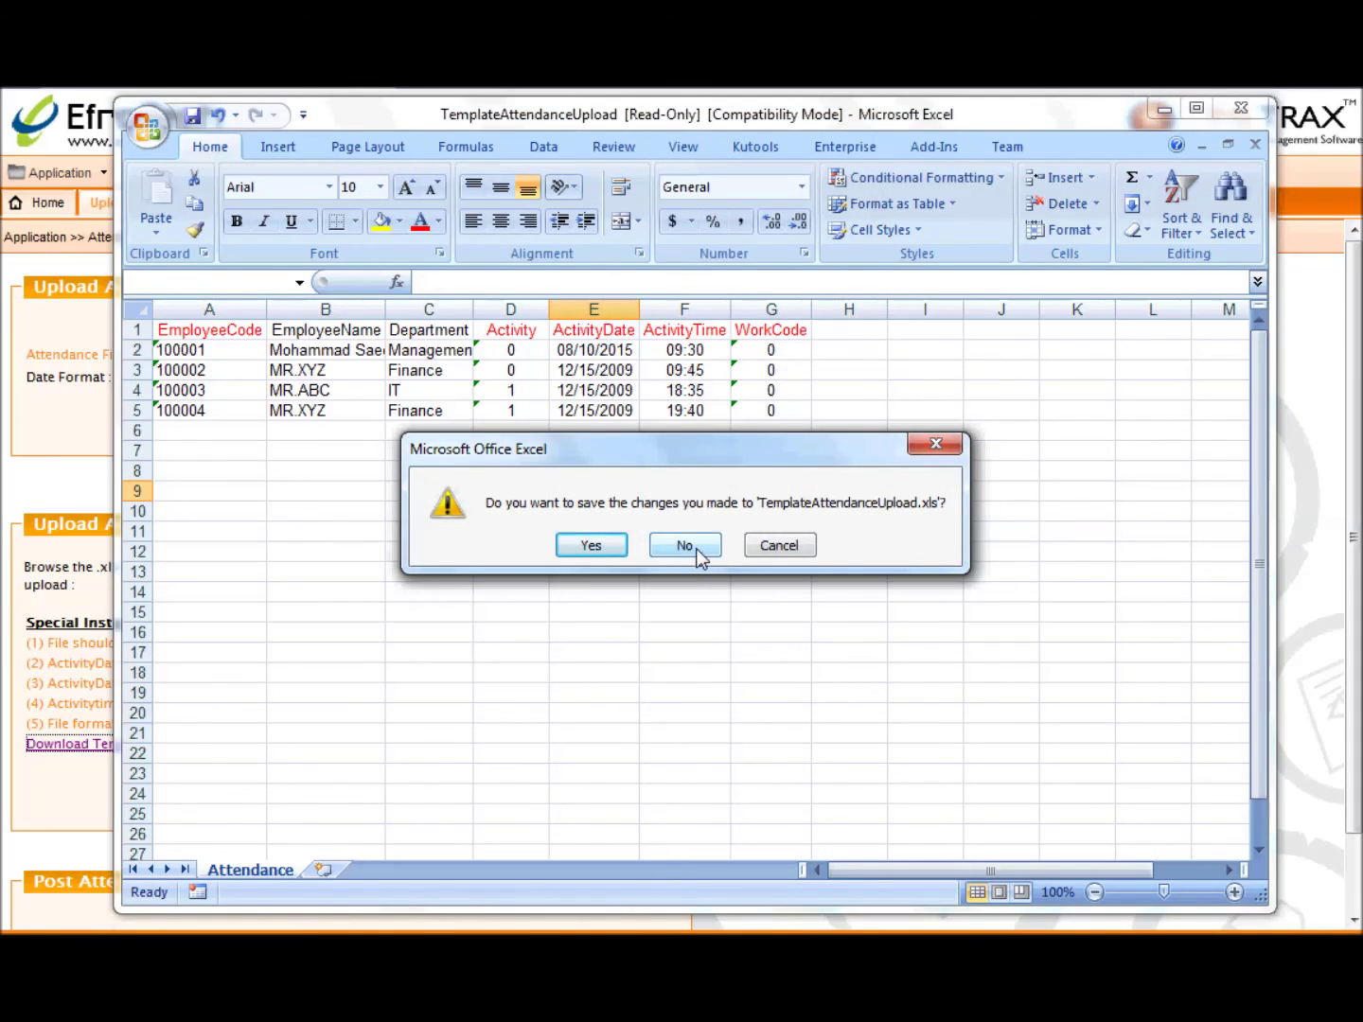
{"action": "left_click", "coordinate": [696, 548]}
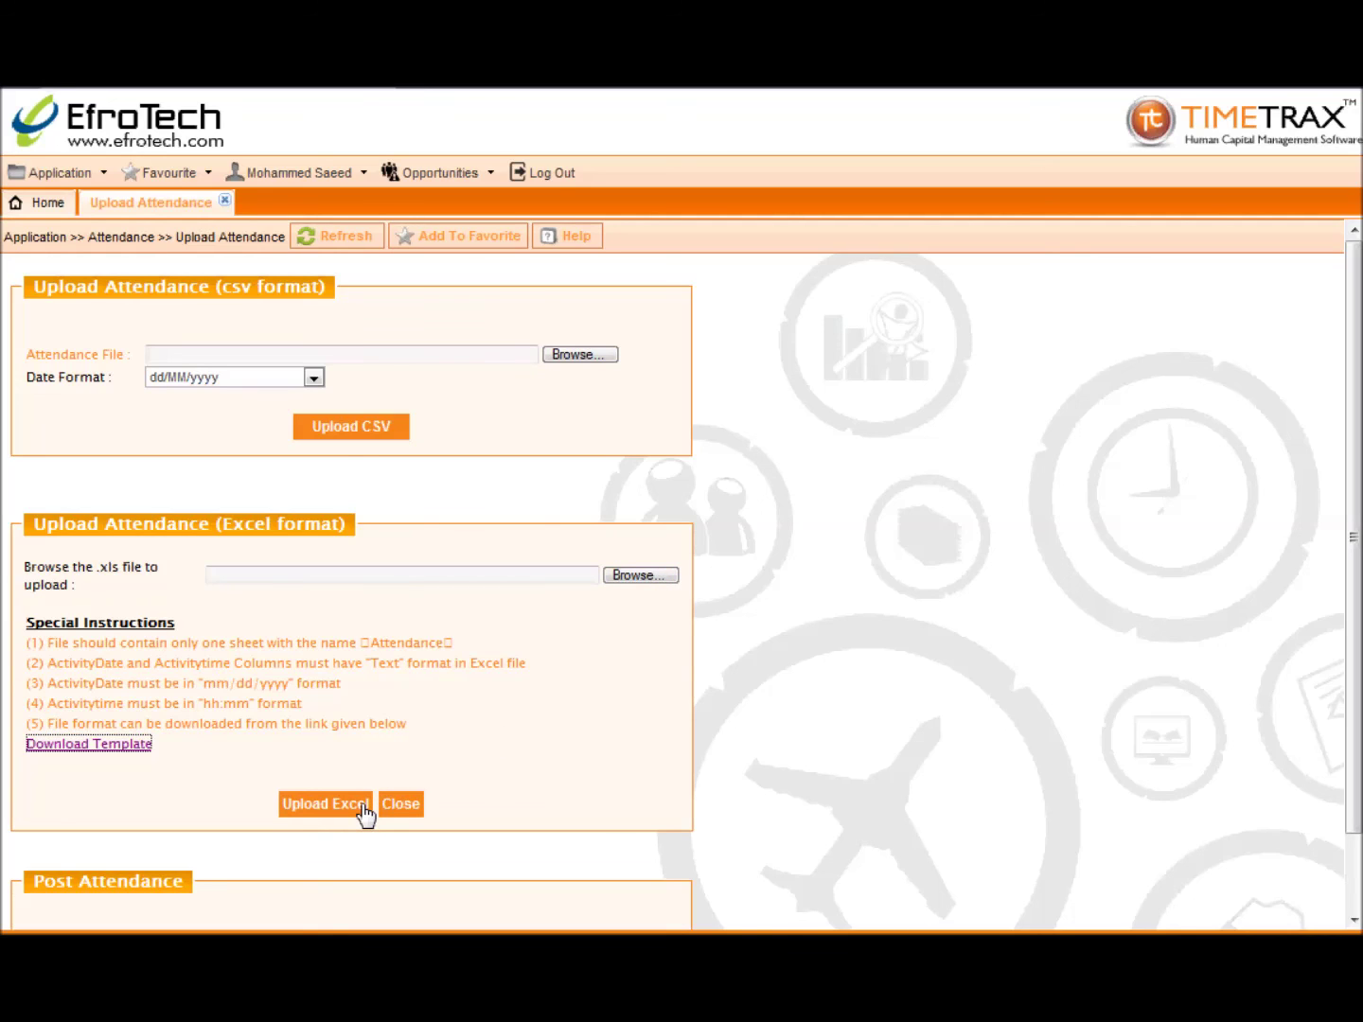
Step: Post the uploaded attendance records and close the Upload Attendance page
{"action": "scroll", "coordinate": [369, 812], "scroll_direction": "down", "scroll_amount": 2}
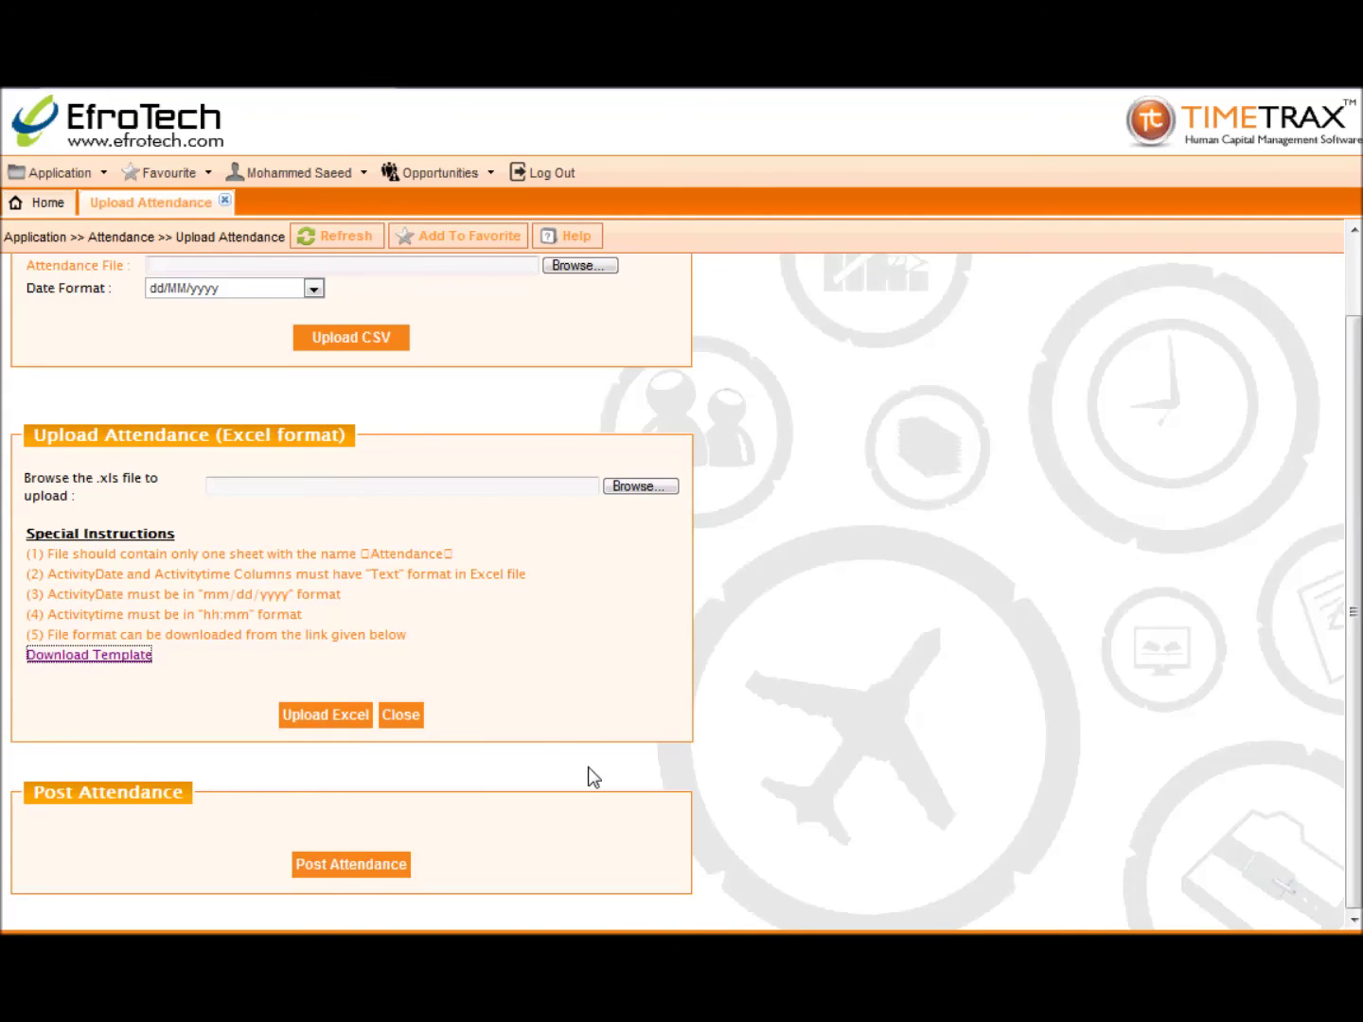
{"action": "left_click", "coordinate": [385, 863]}
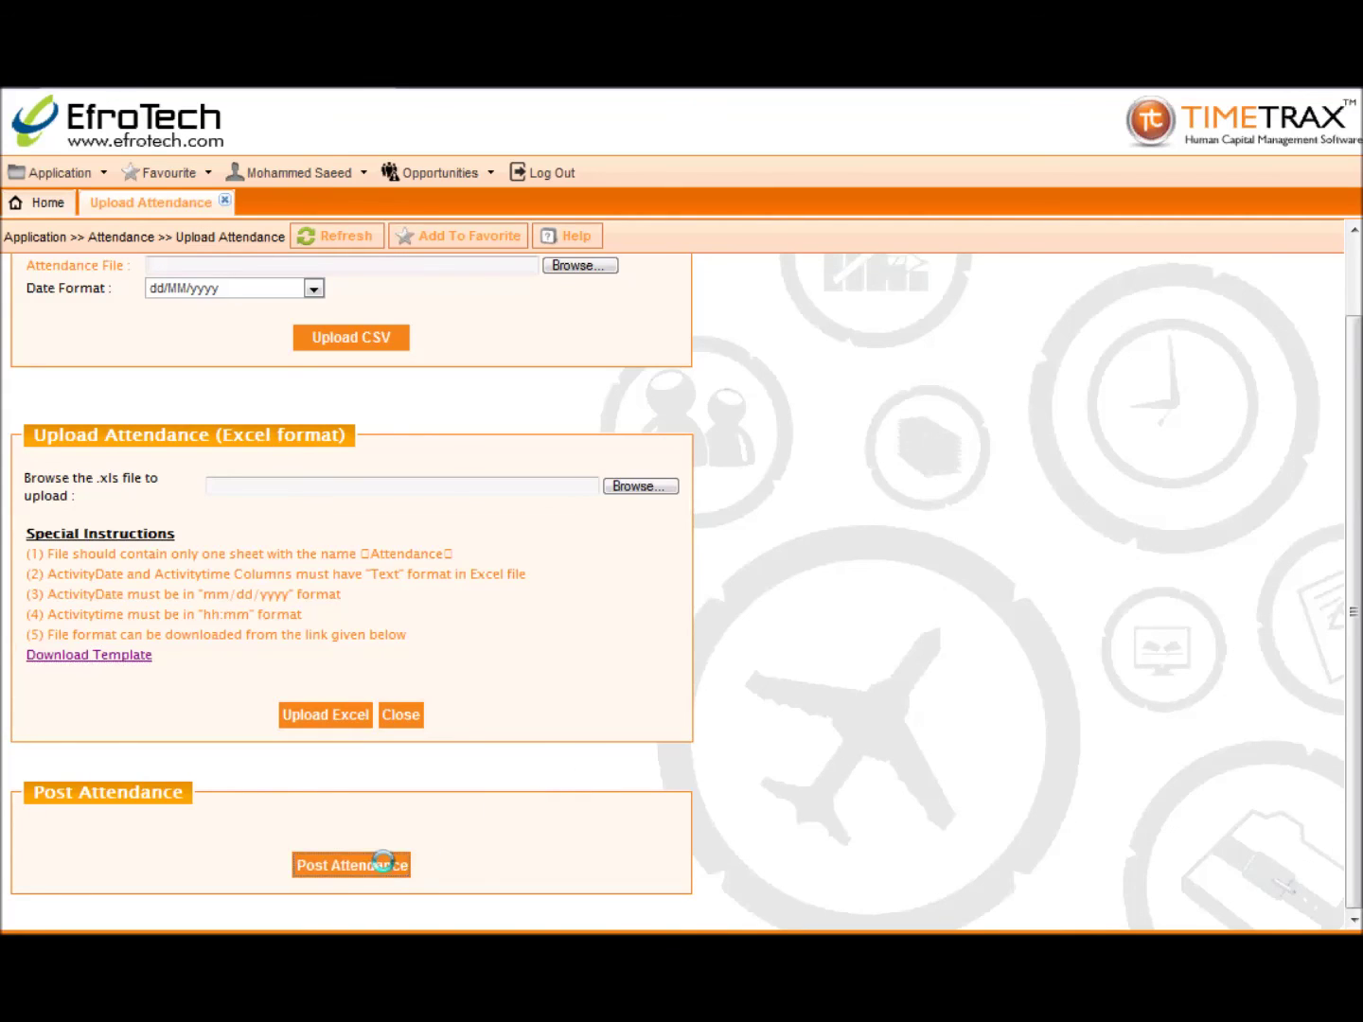
{"action": "scroll", "coordinate": [213, 863], "scroll_direction": "down", "scroll_amount": 1}
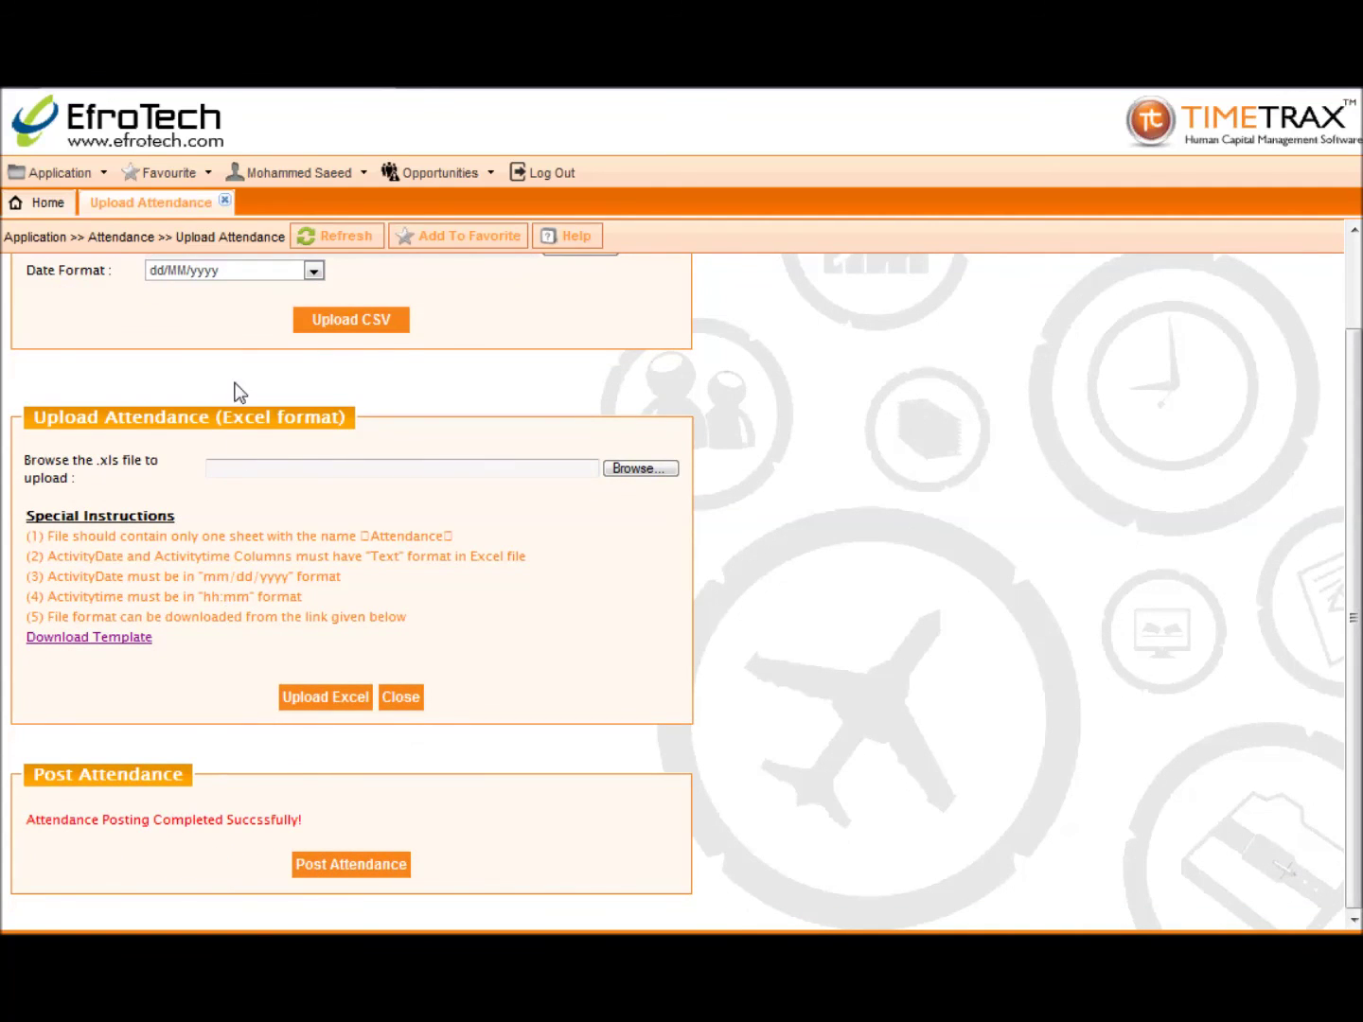
{"action": "left_click", "coordinate": [224, 201]}
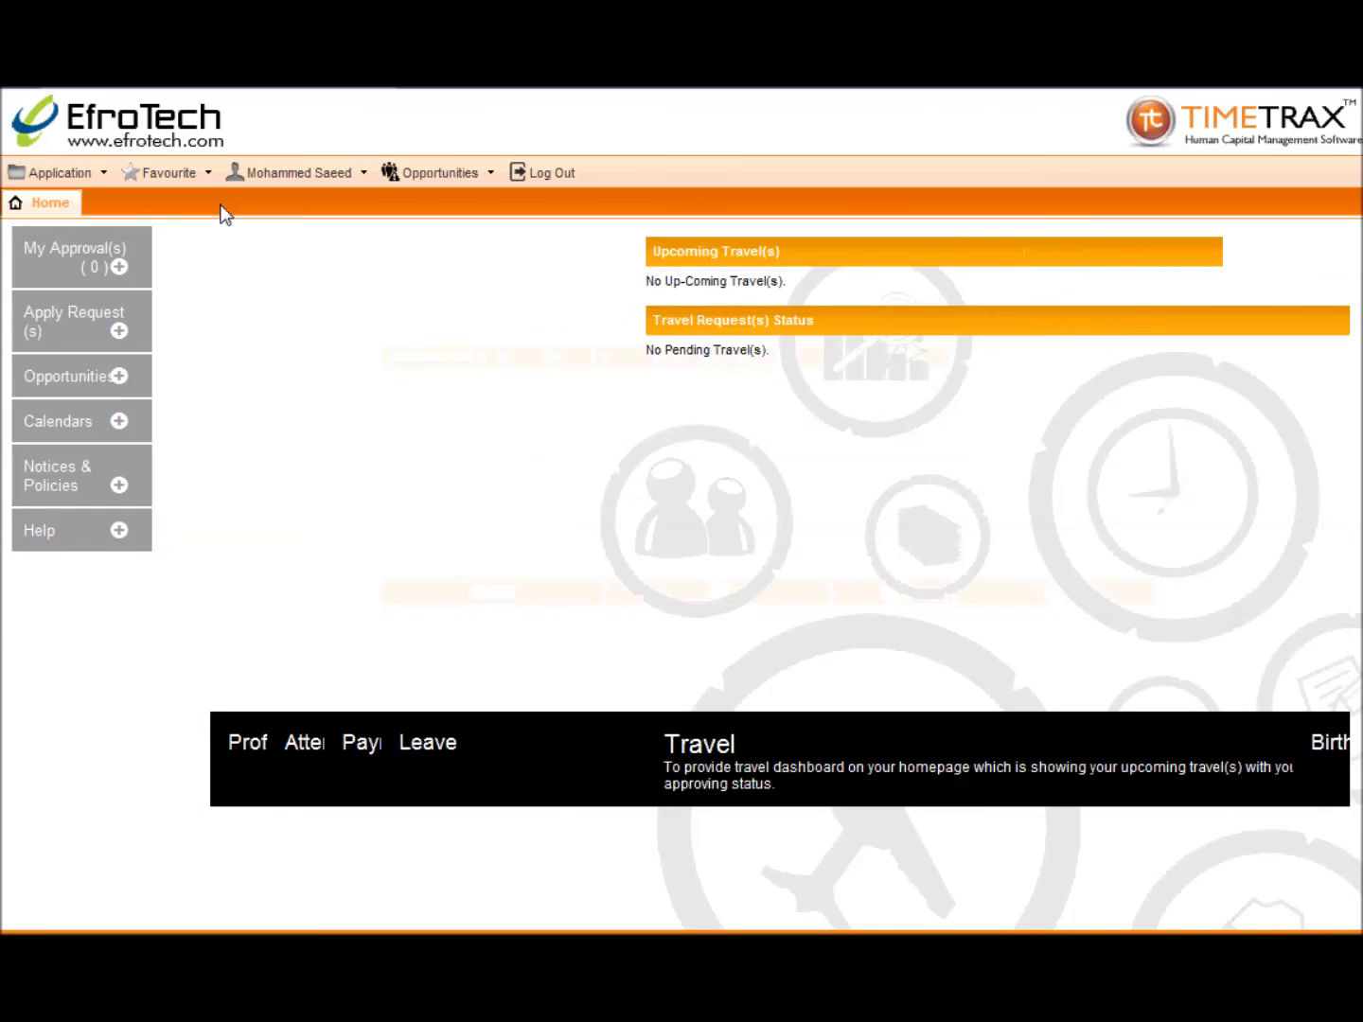
Step: Open Application > Admin > General Admin > View Device Log
{"action": "left_click", "coordinate": [93, 175]}
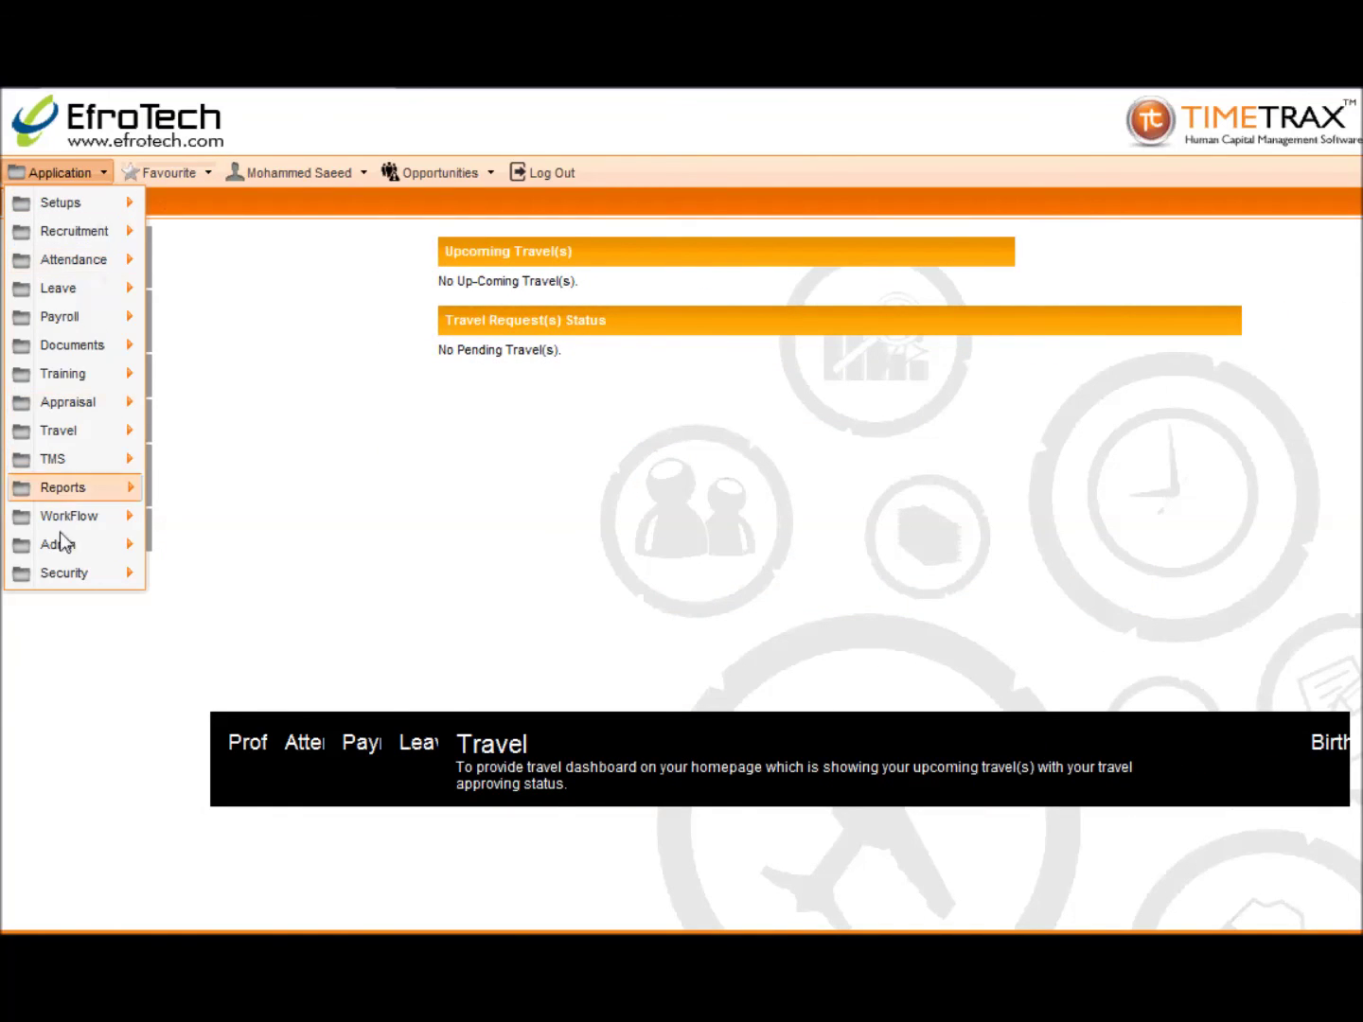
{"action": "mouse_move", "coordinate": [62, 554]}
{"action": "mouse_move", "coordinate": [167, 557]}
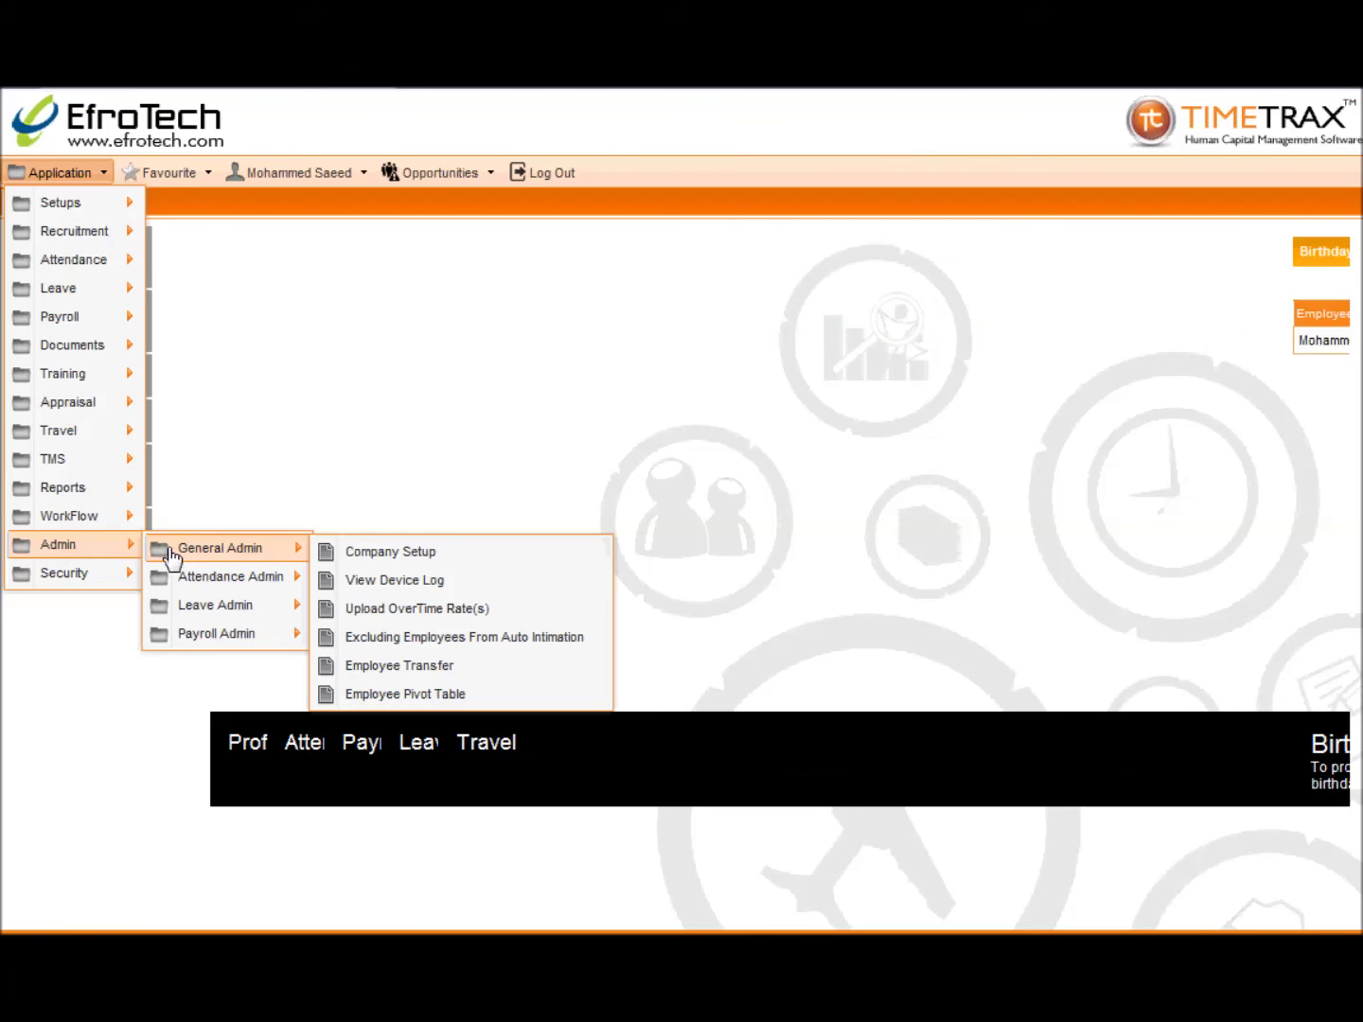
{"action": "left_click", "coordinate": [370, 580]}
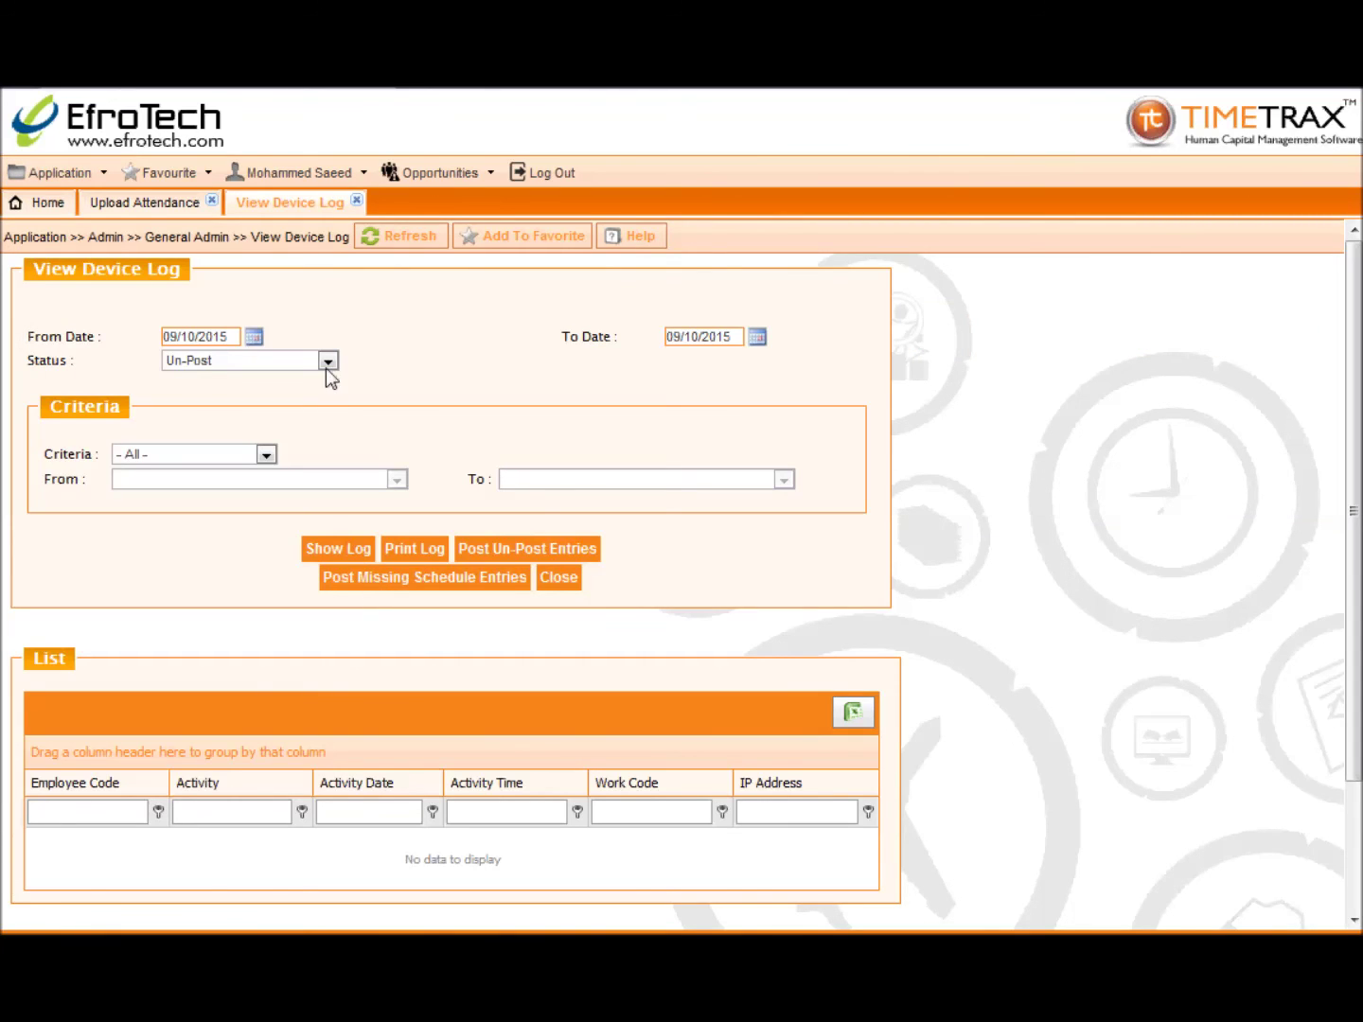
Step: List Un-Post device log entries from 01/10/2015 onward
{"action": "left_click", "coordinate": [252, 336]}
{"action": "left_click", "coordinate": [299, 409]}
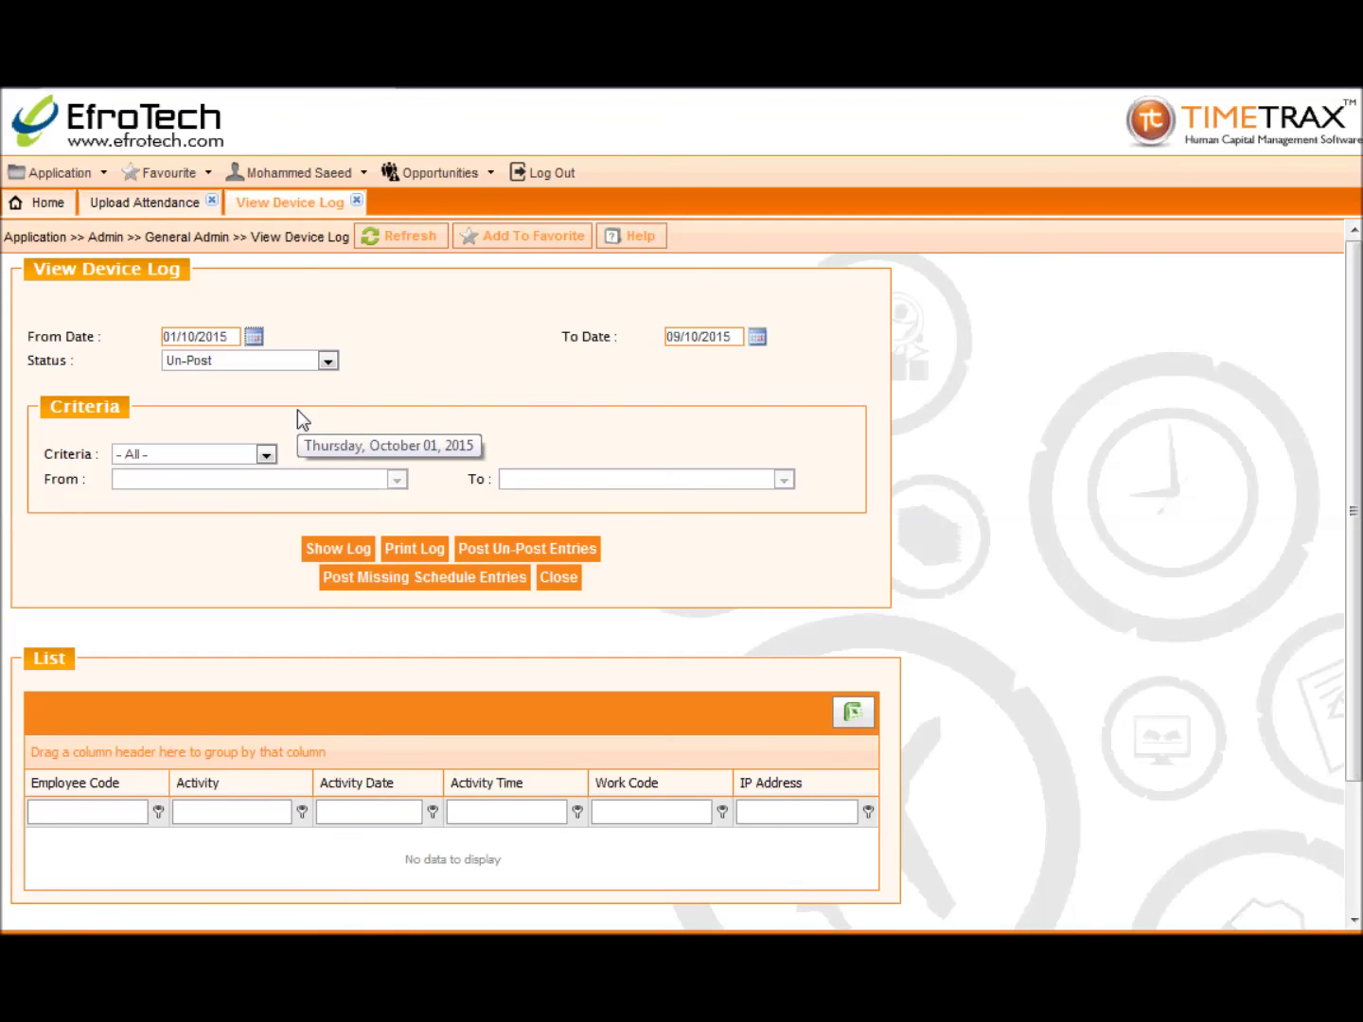
{"action": "left_click", "coordinate": [328, 360]}
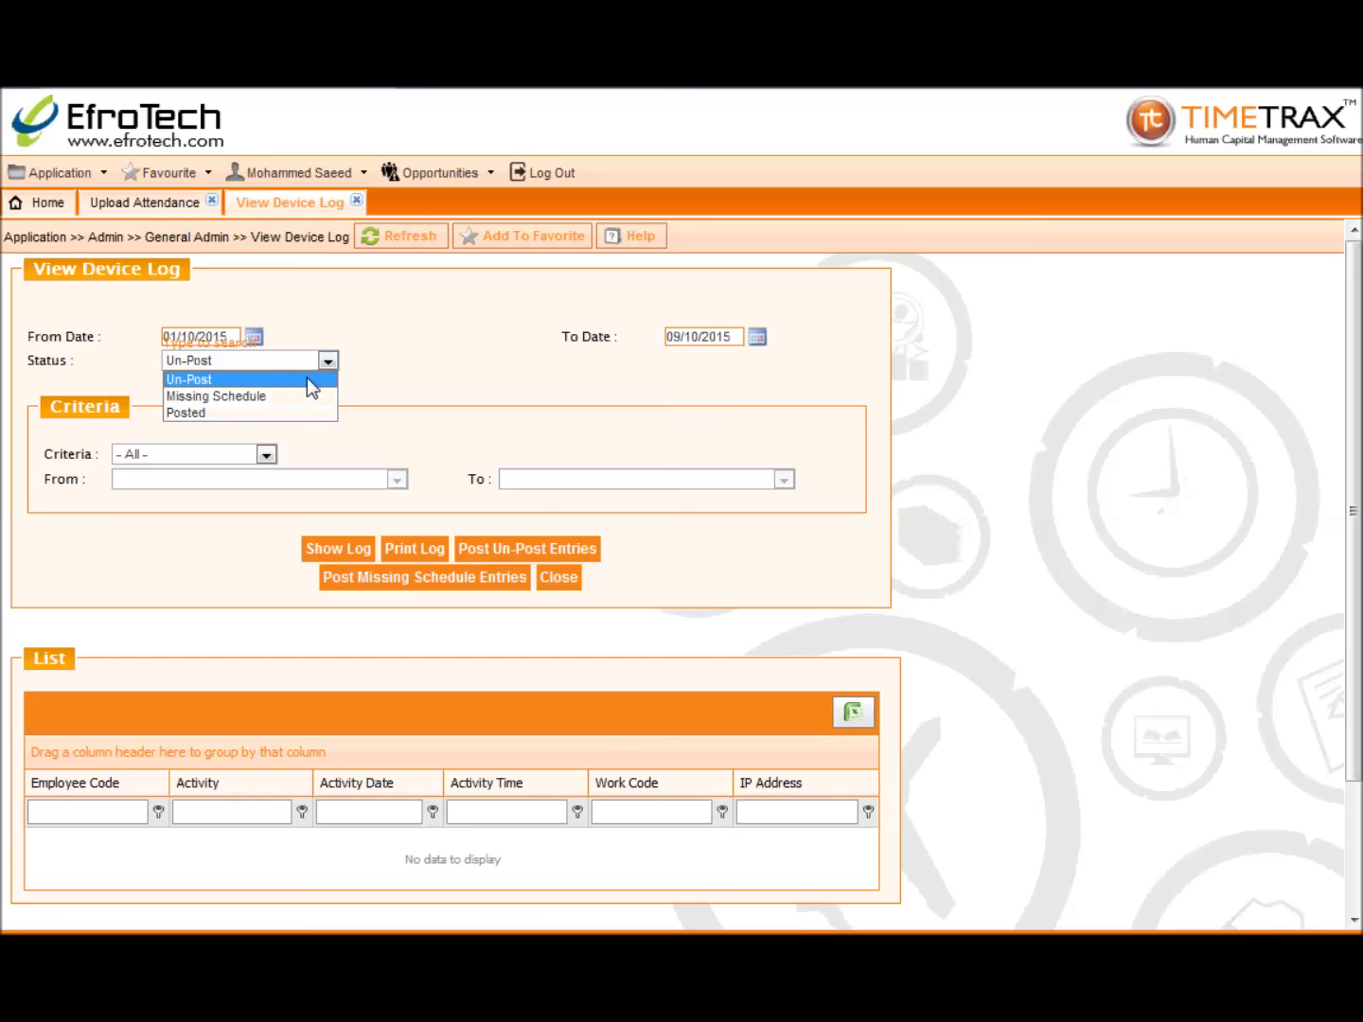
{"action": "left_click", "coordinate": [307, 381]}
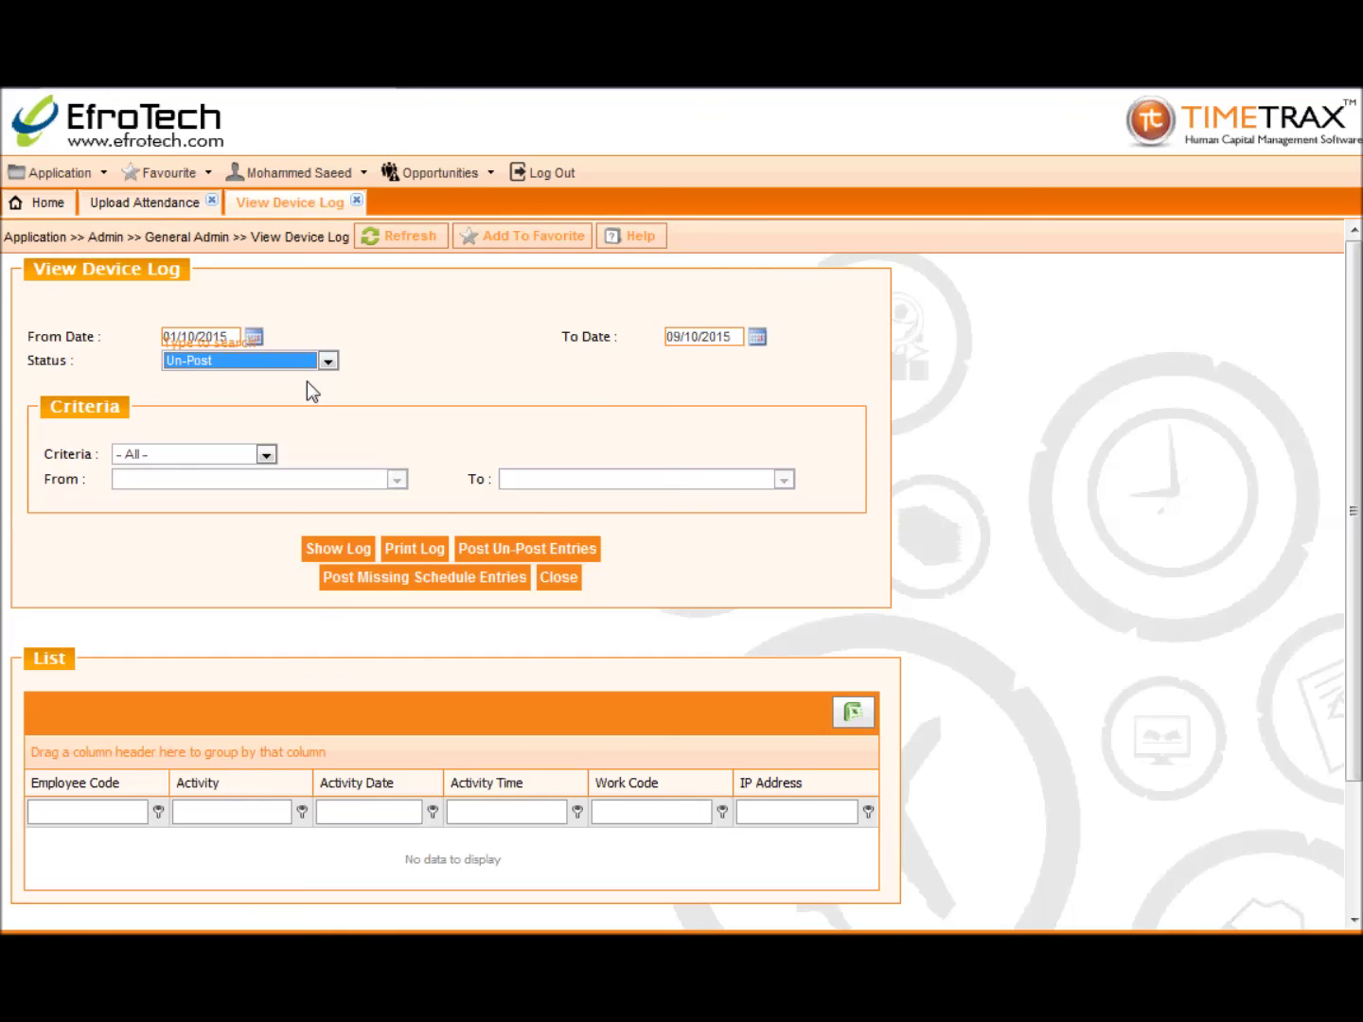
{"action": "left_click", "coordinate": [336, 557]}
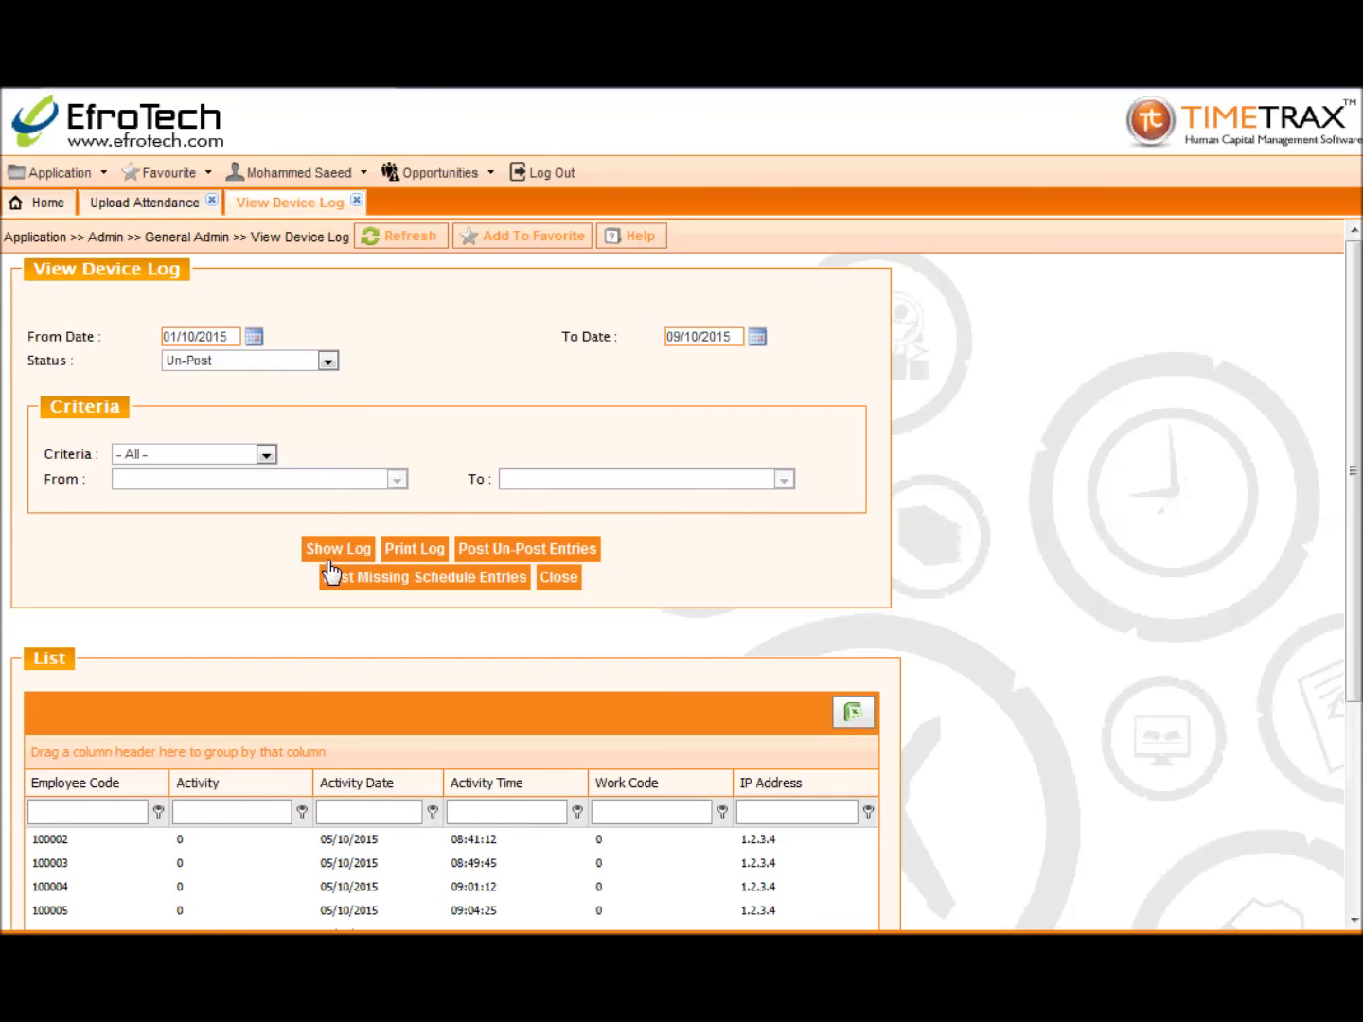
{"action": "scroll", "coordinate": [317, 566], "scroll_direction": "down", "scroll_amount": 3}
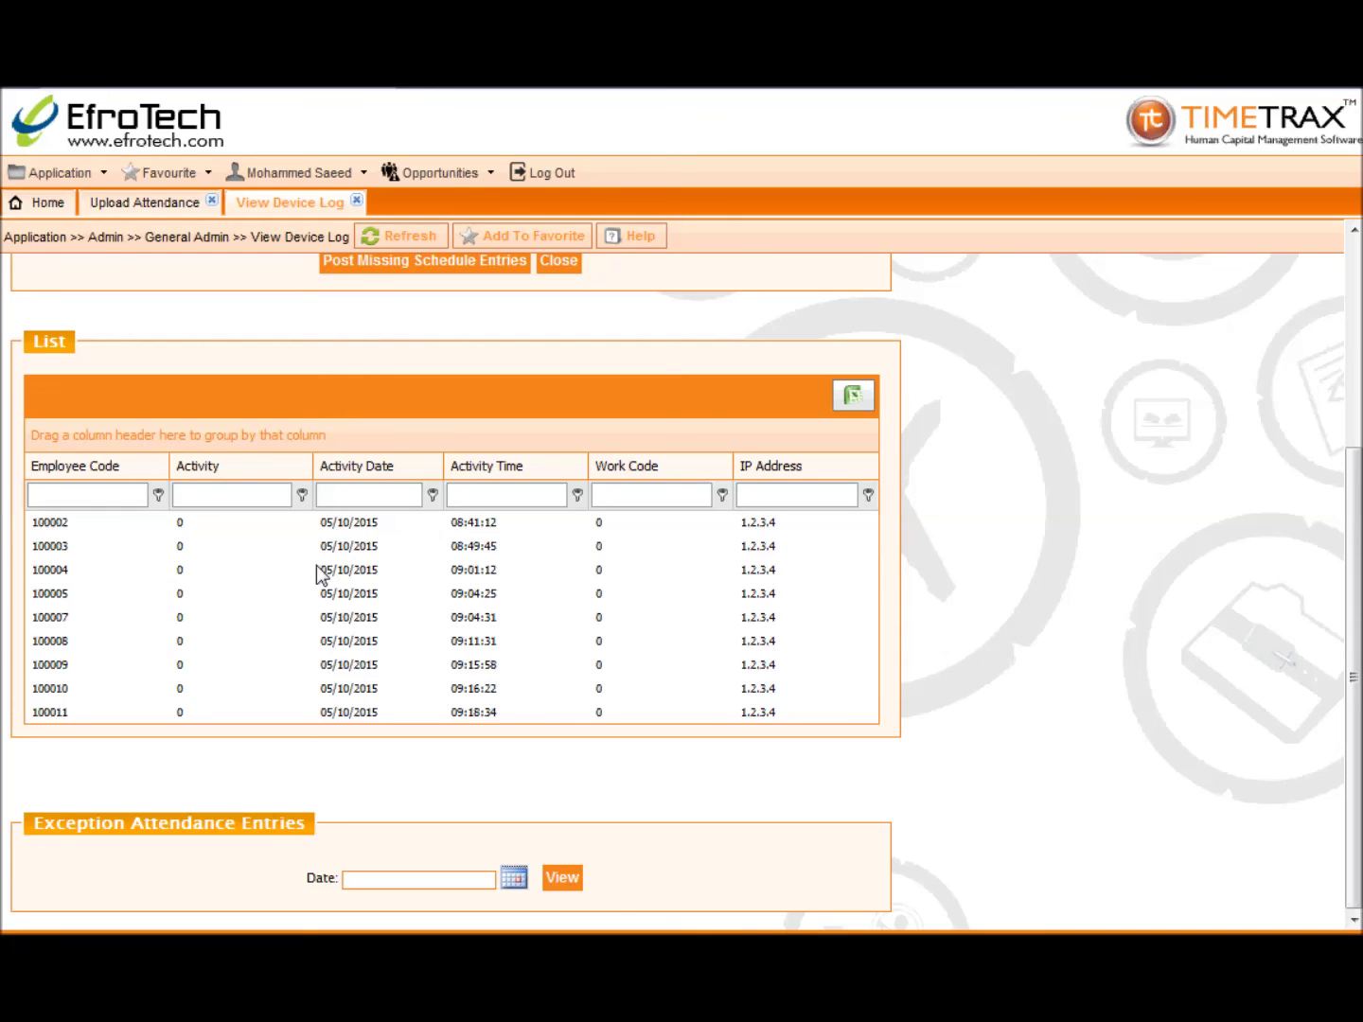
{"action": "scroll", "coordinate": [321, 572], "scroll_direction": "up", "scroll_amount": 3}
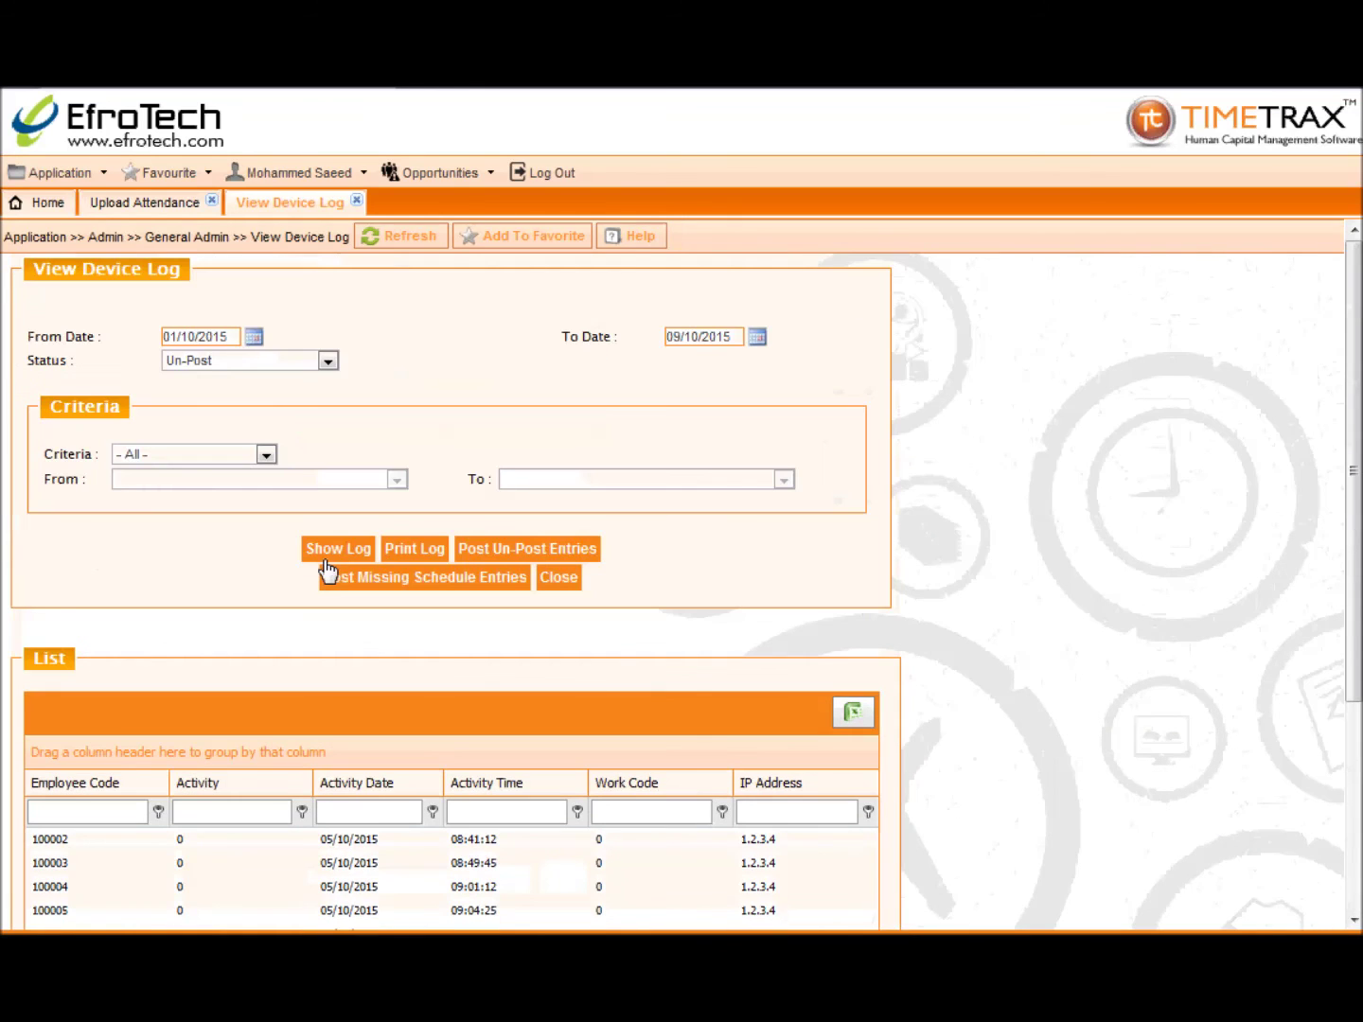
Step: Post the un-posted entries, close the device log page, and log out
{"action": "left_click", "coordinate": [490, 549]}
{"action": "left_click", "coordinate": [721, 567]}
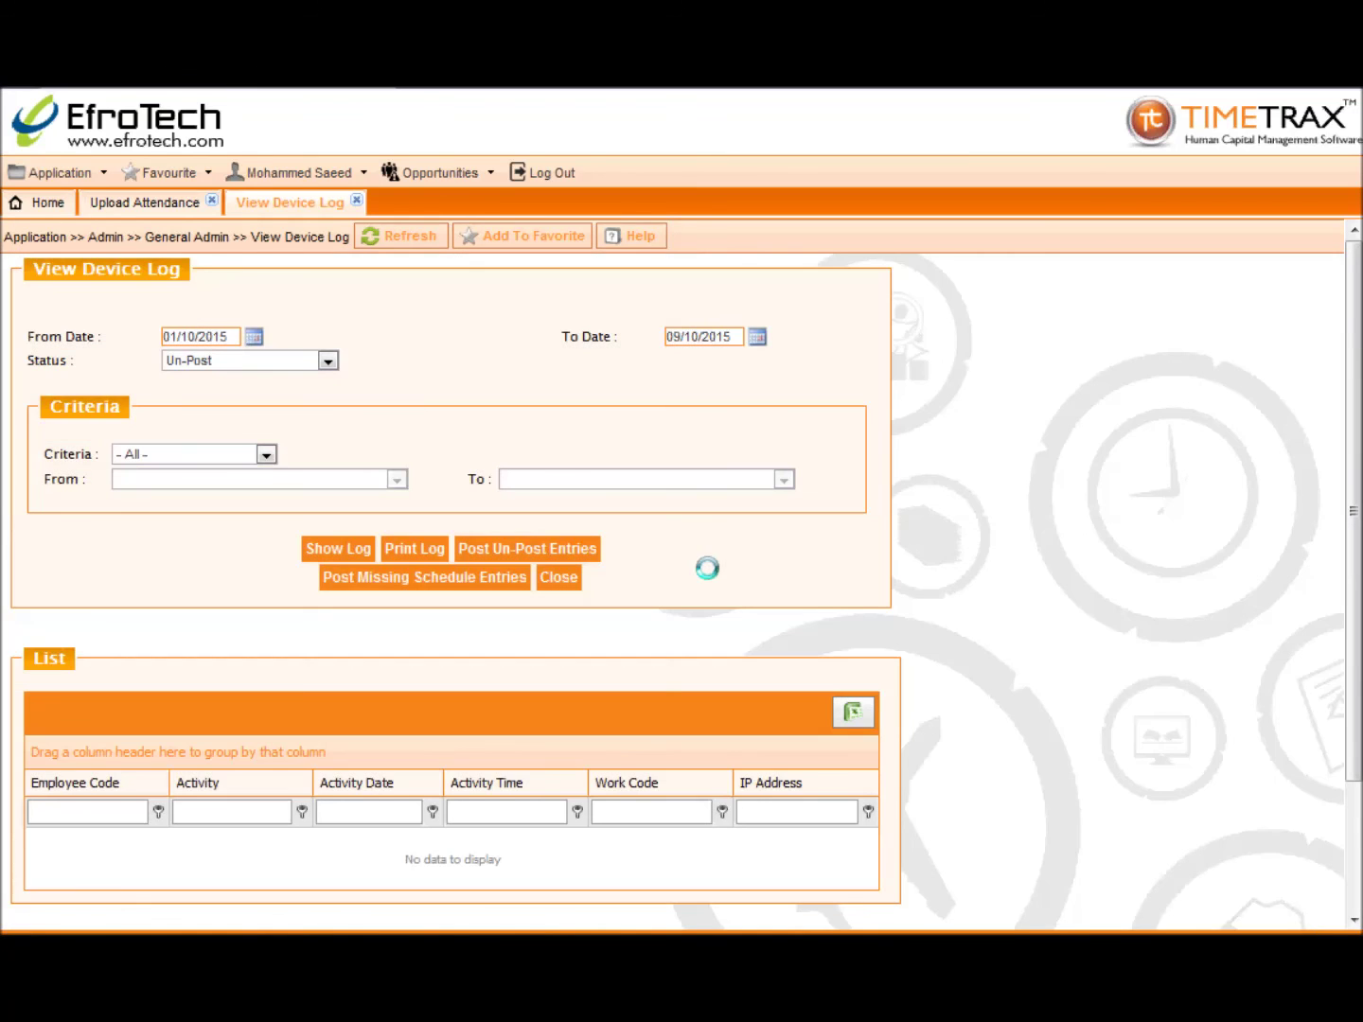
{"action": "left_click", "coordinate": [356, 200]}
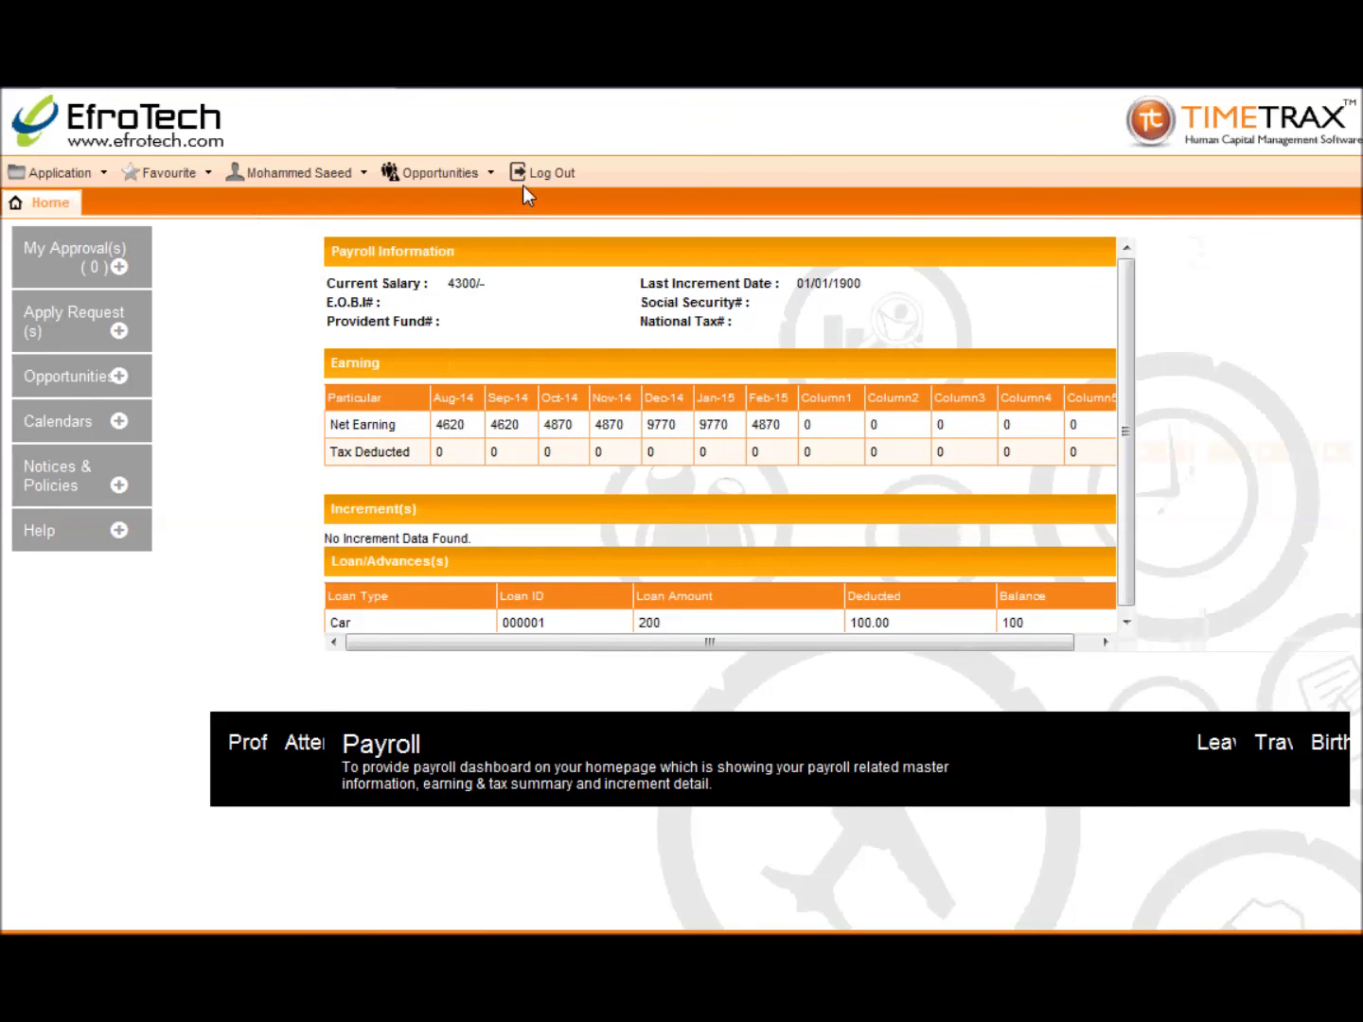
{"action": "left_click", "coordinate": [525, 174]}
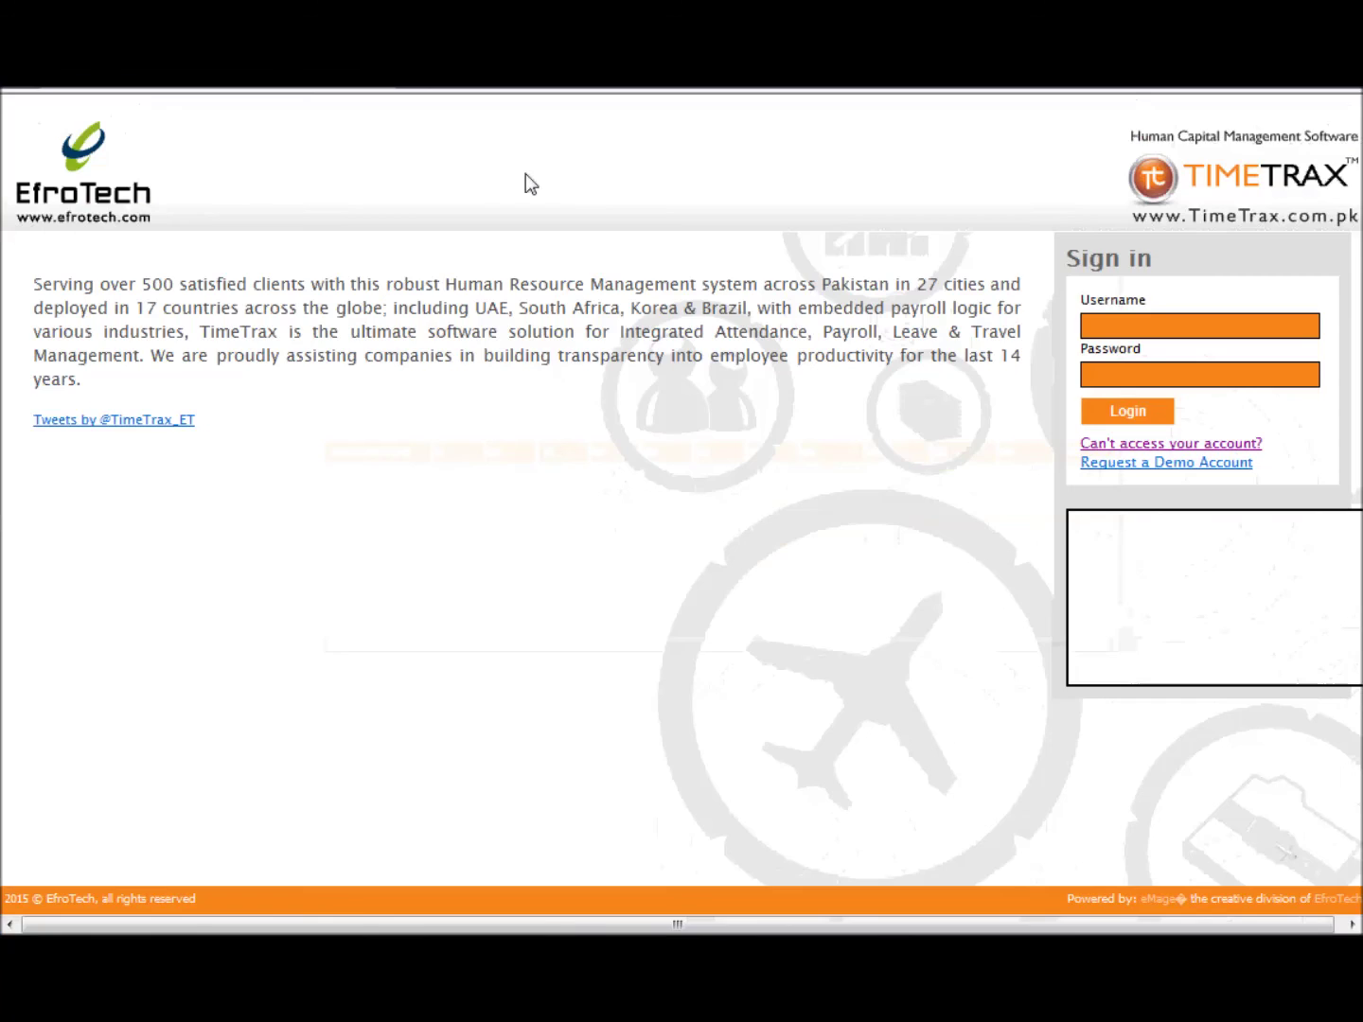